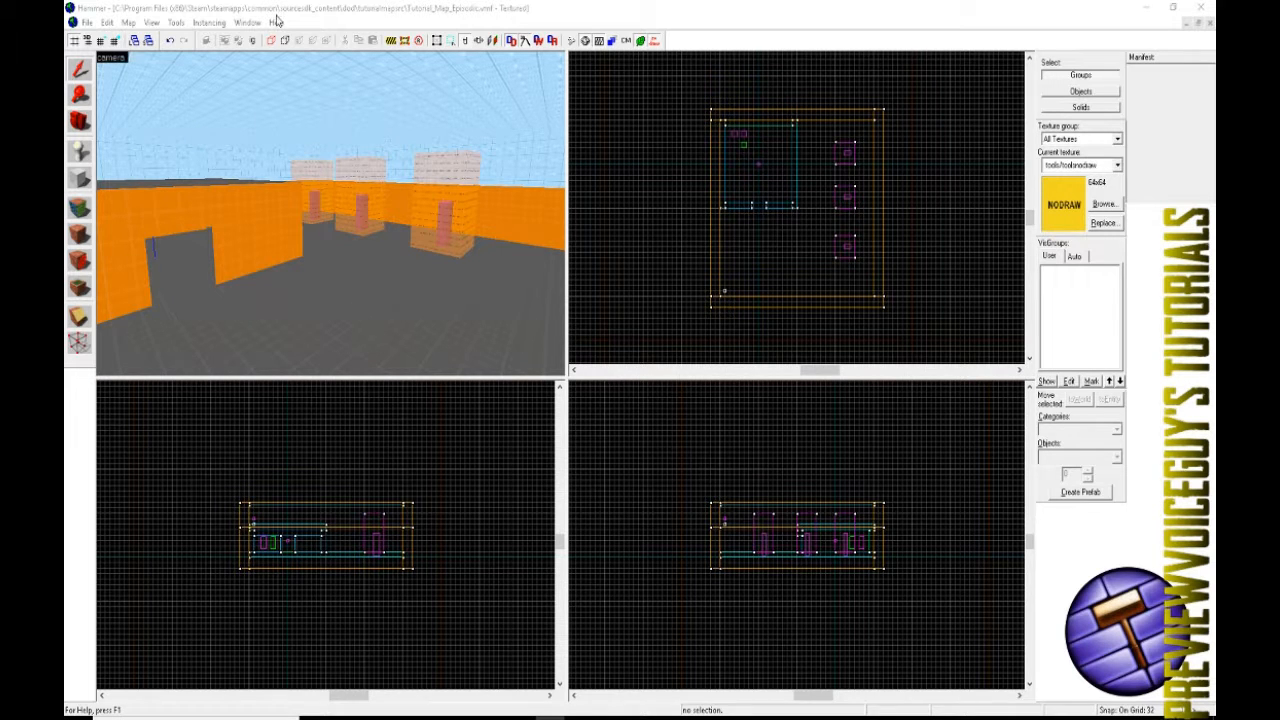
# - Look around the map in the 3D view, examining the small building's doorway and interior, the capture areas and the outer walls
pyautogui.press('z')
pyautogui.press('w')
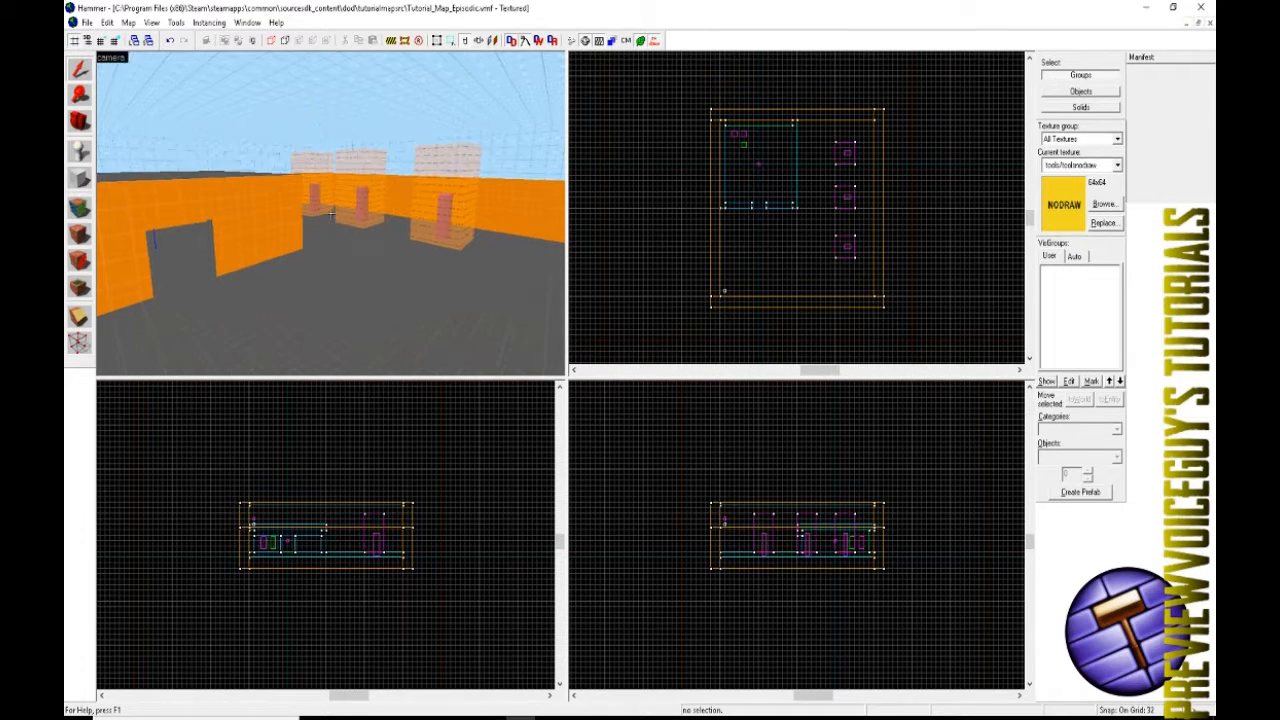
pyautogui.press('w')
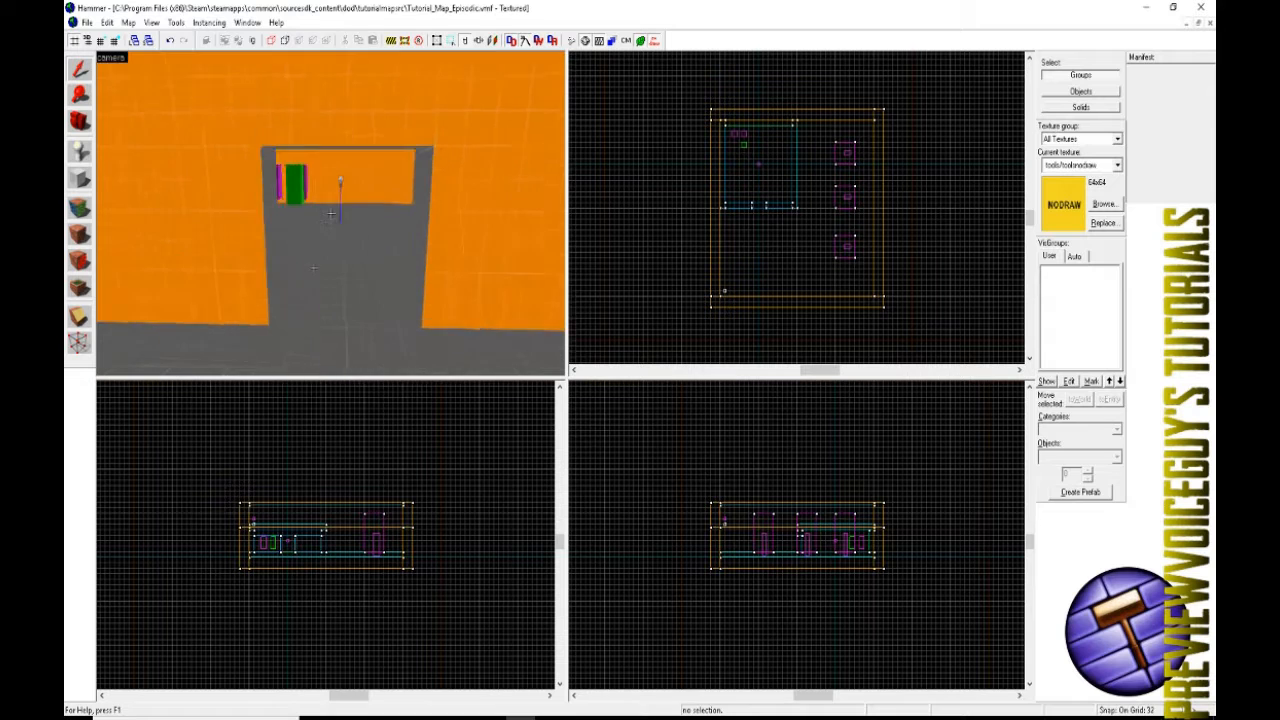
pyautogui.press('w')
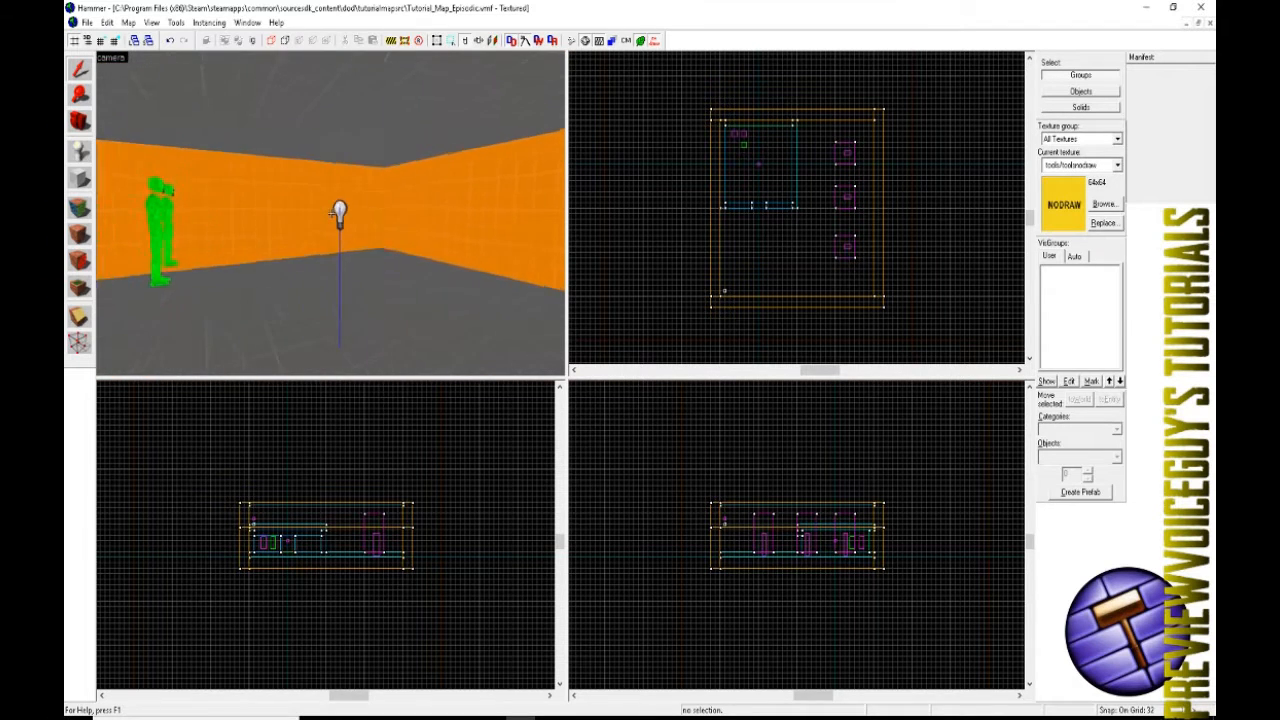
pyautogui.press('w')
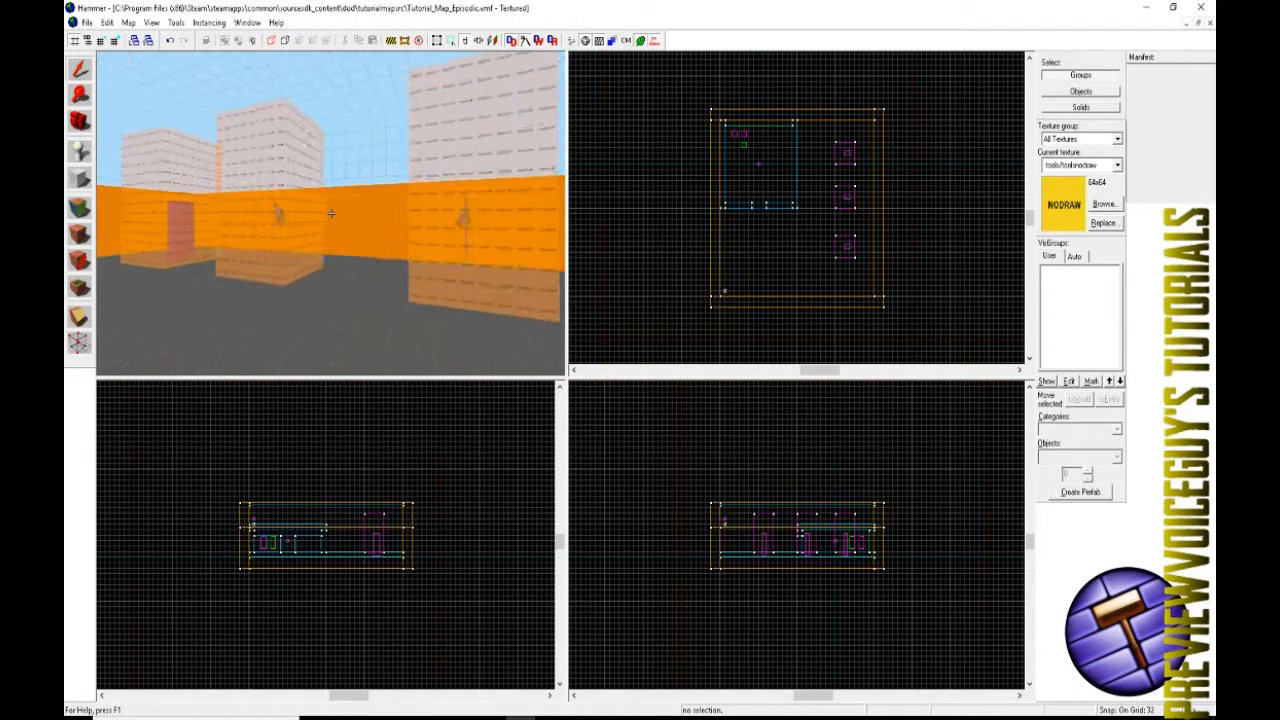
pyautogui.press('s')
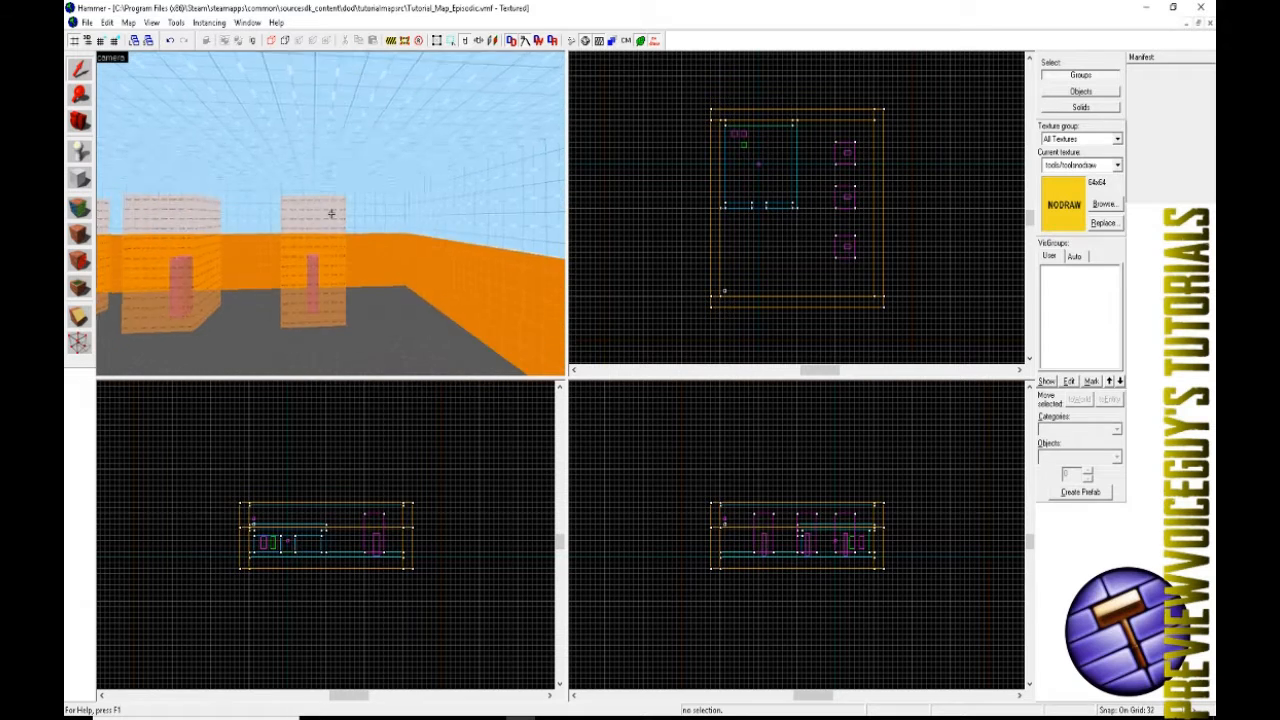
pyautogui.press('w')
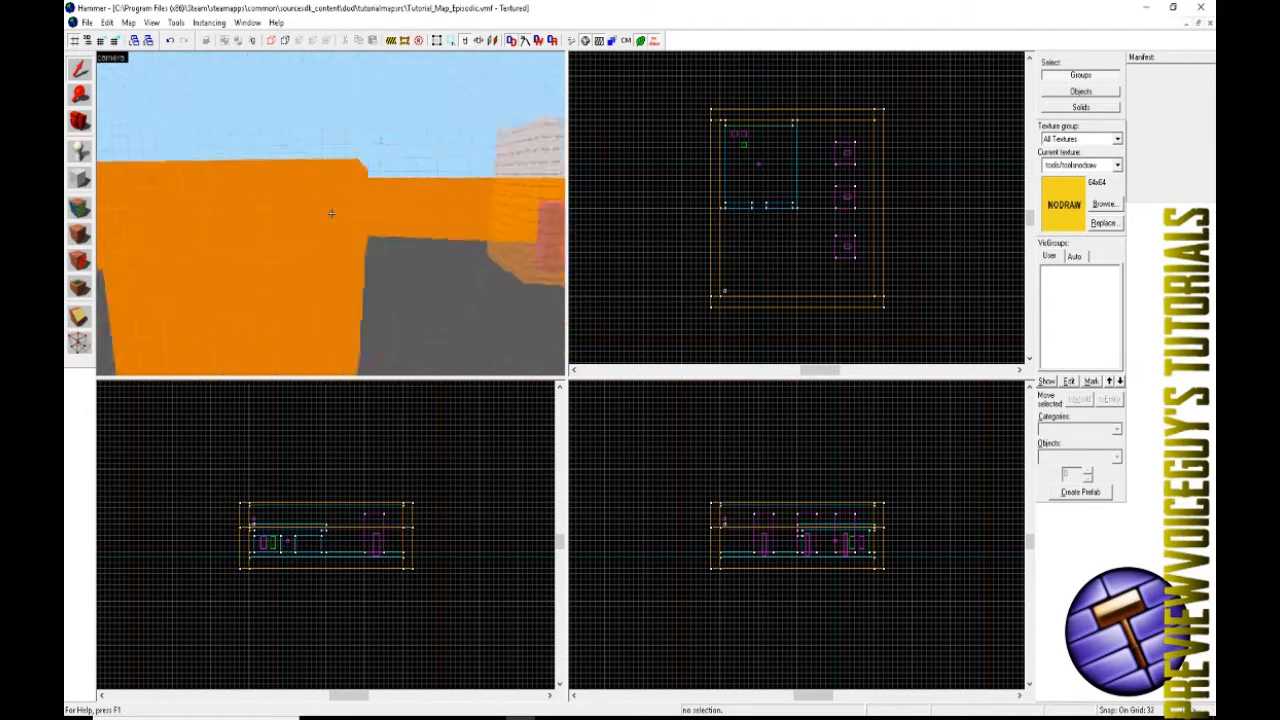
pyautogui.press('s')
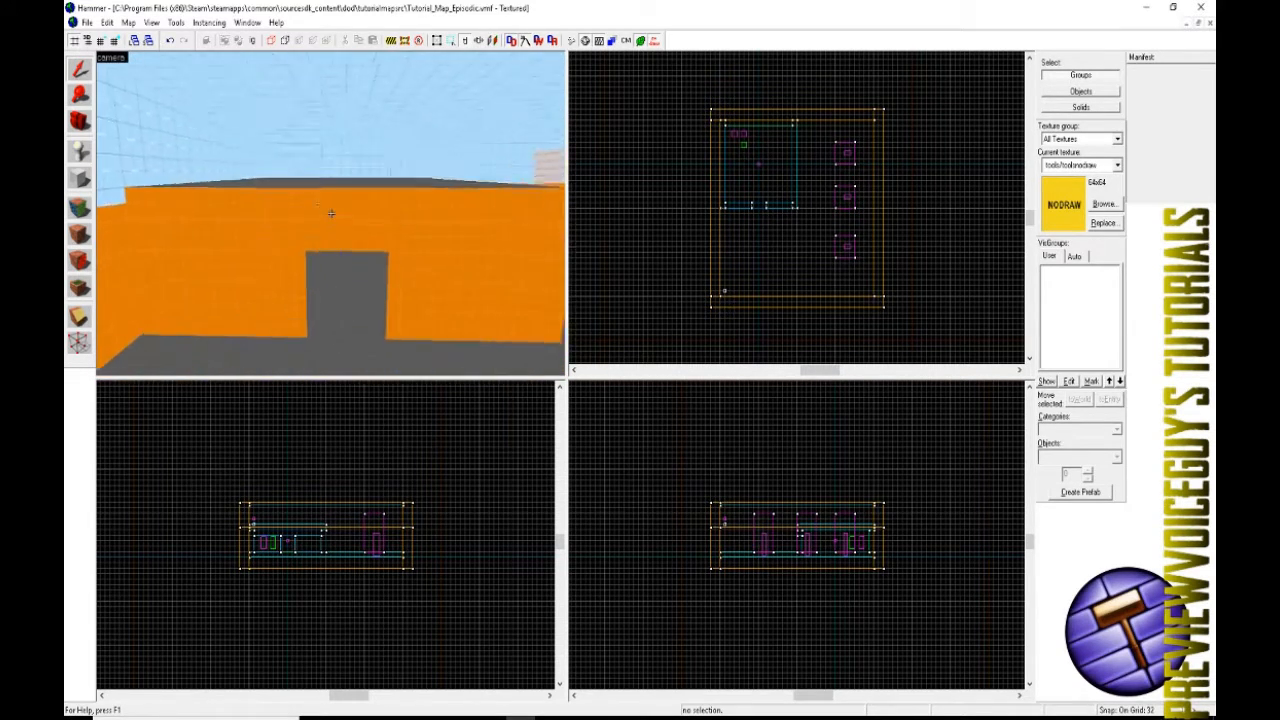
pyautogui.press('w')
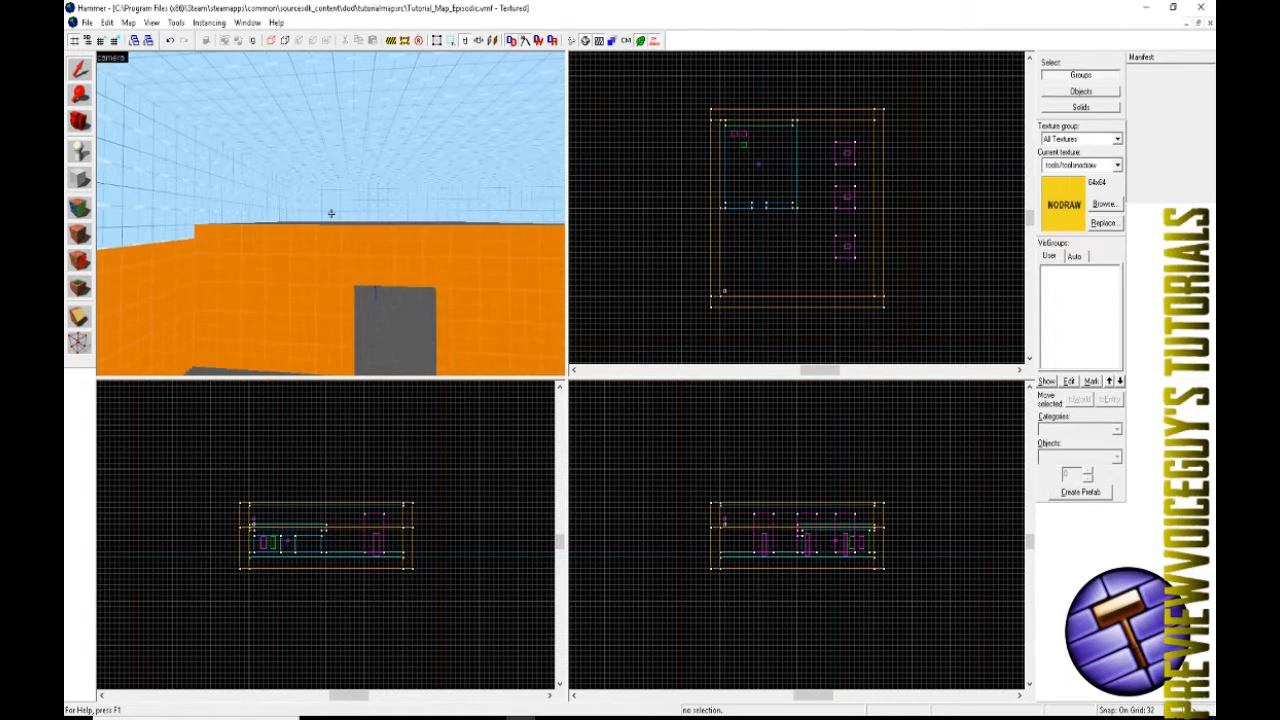
pyautogui.press('z')
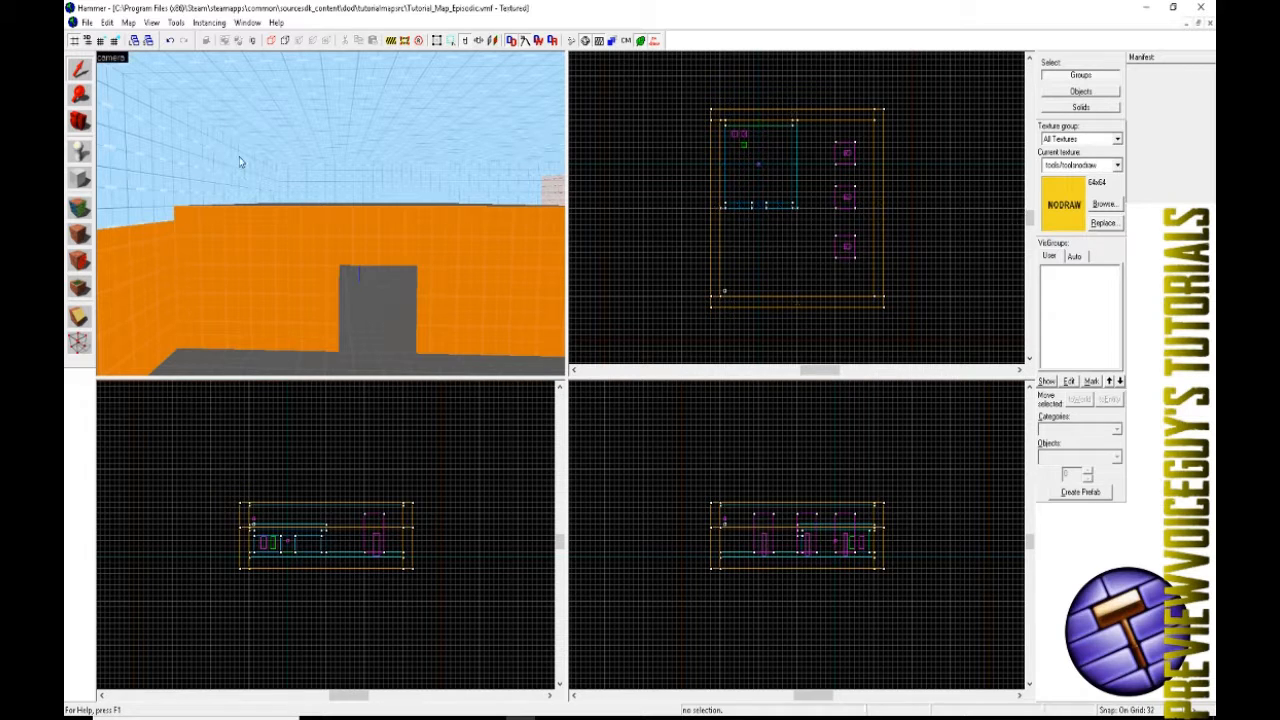
# - Filter the textures for "nodraw" and choose tools/toolsnodraw for new block brushes
pyautogui.click(81, 181)
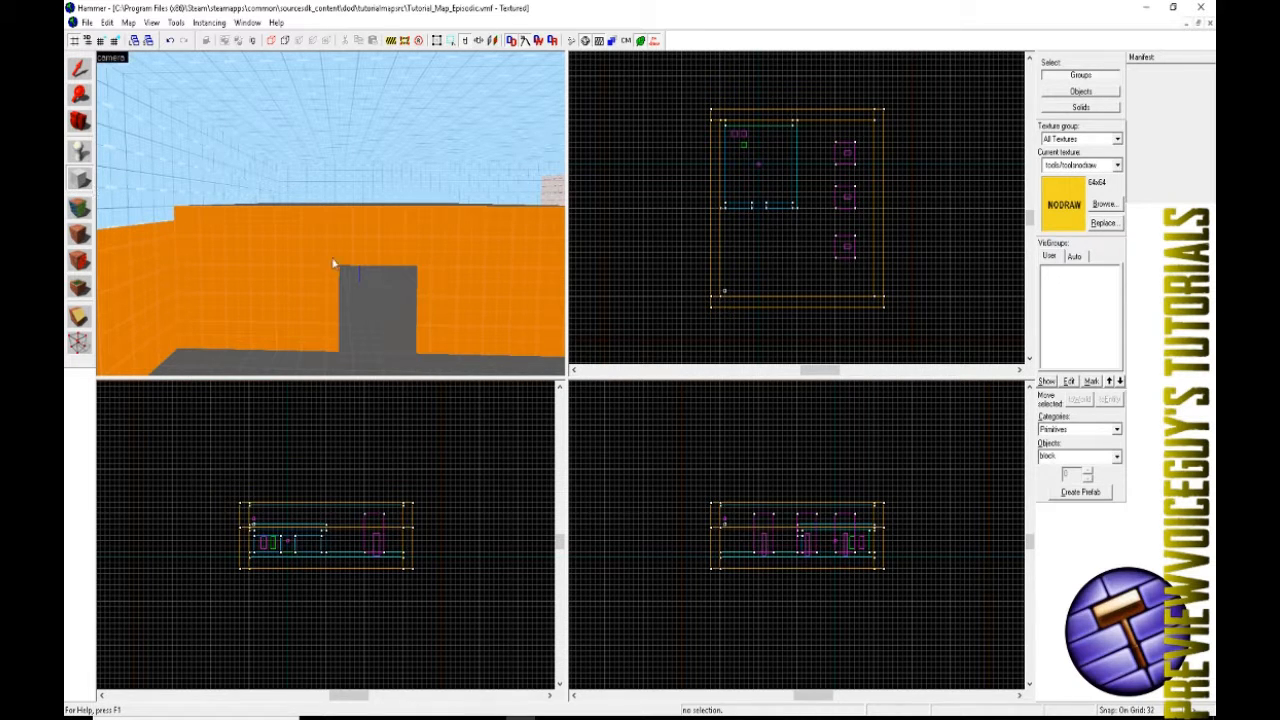
pyautogui.click(1102, 205)
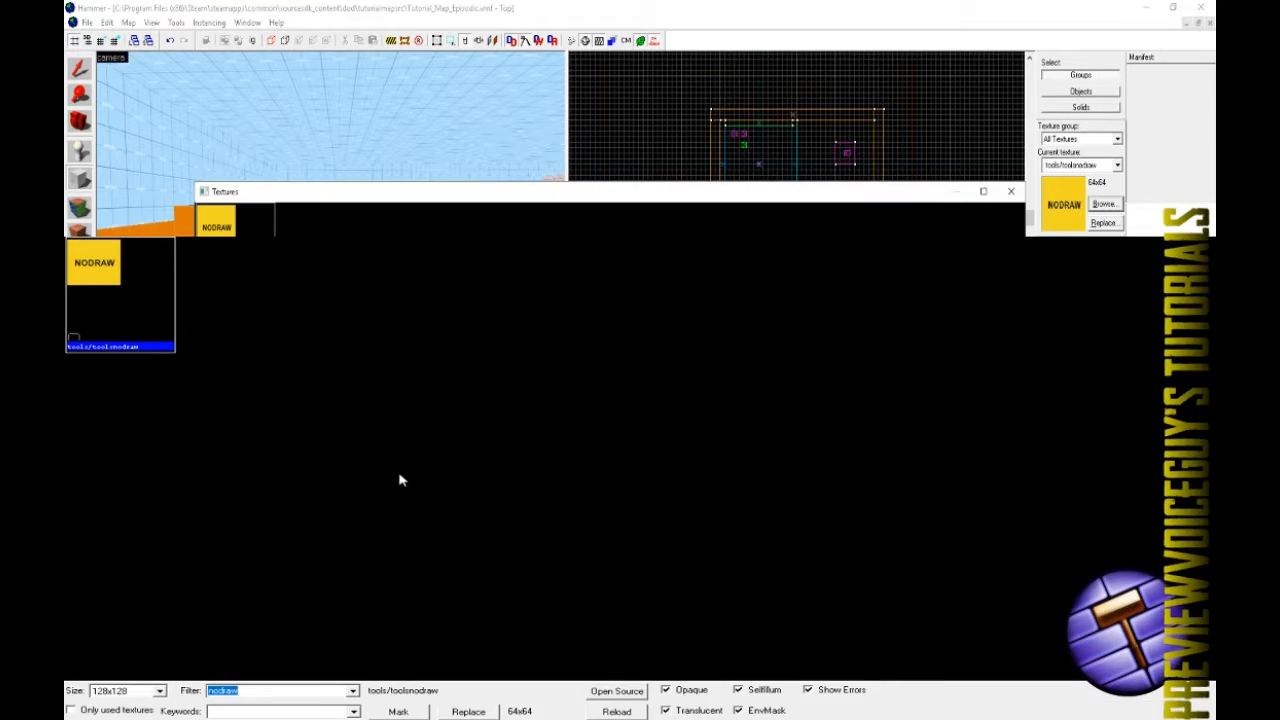
pyautogui.click(304, 691)
pyautogui.doubleClick(304, 691)
pyautogui.write('nodraw')
pyautogui.doubleClick(109, 317)
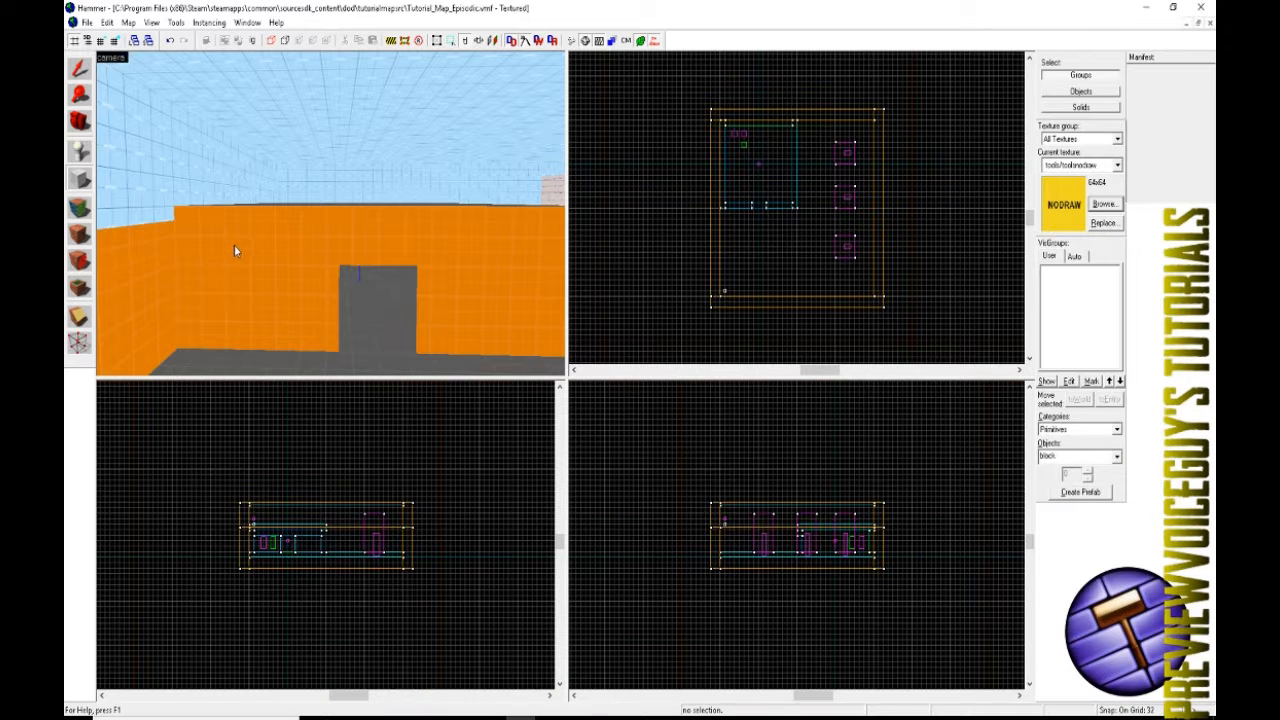
# - Select the small building's roof slab together with the front wall pieces beside and above the doorway
pyautogui.press('z')
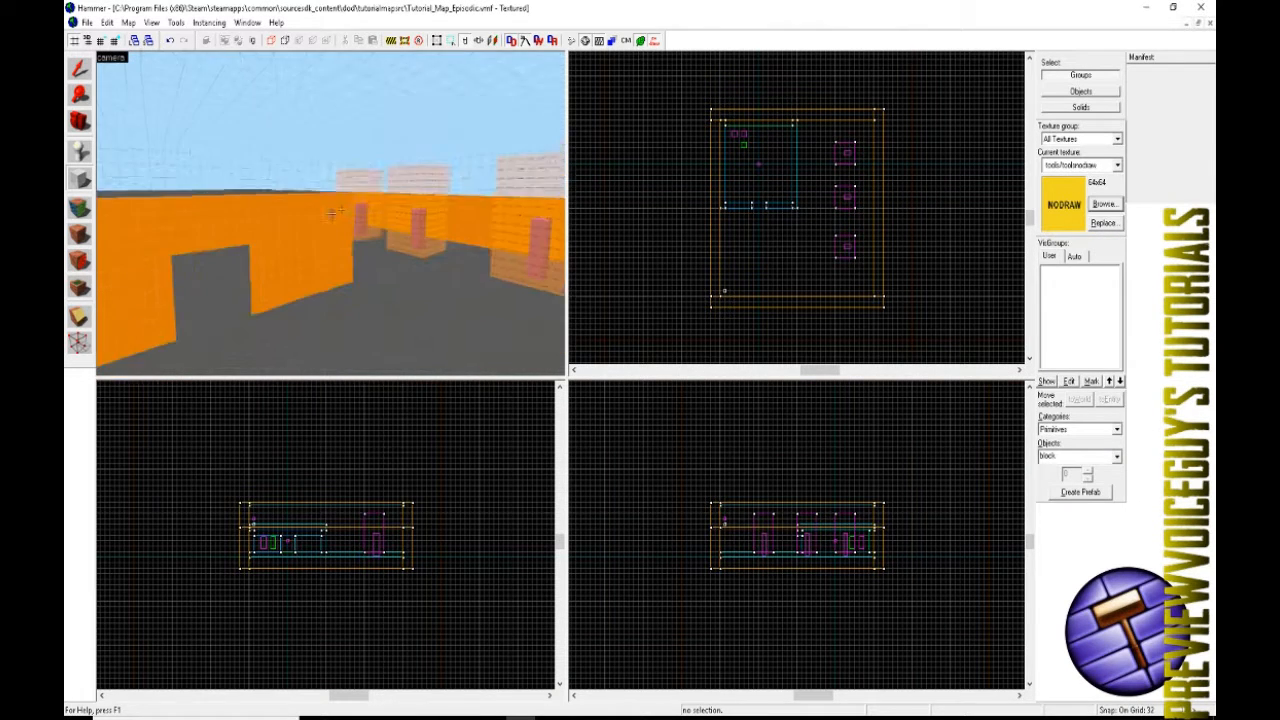
pyautogui.press('w')
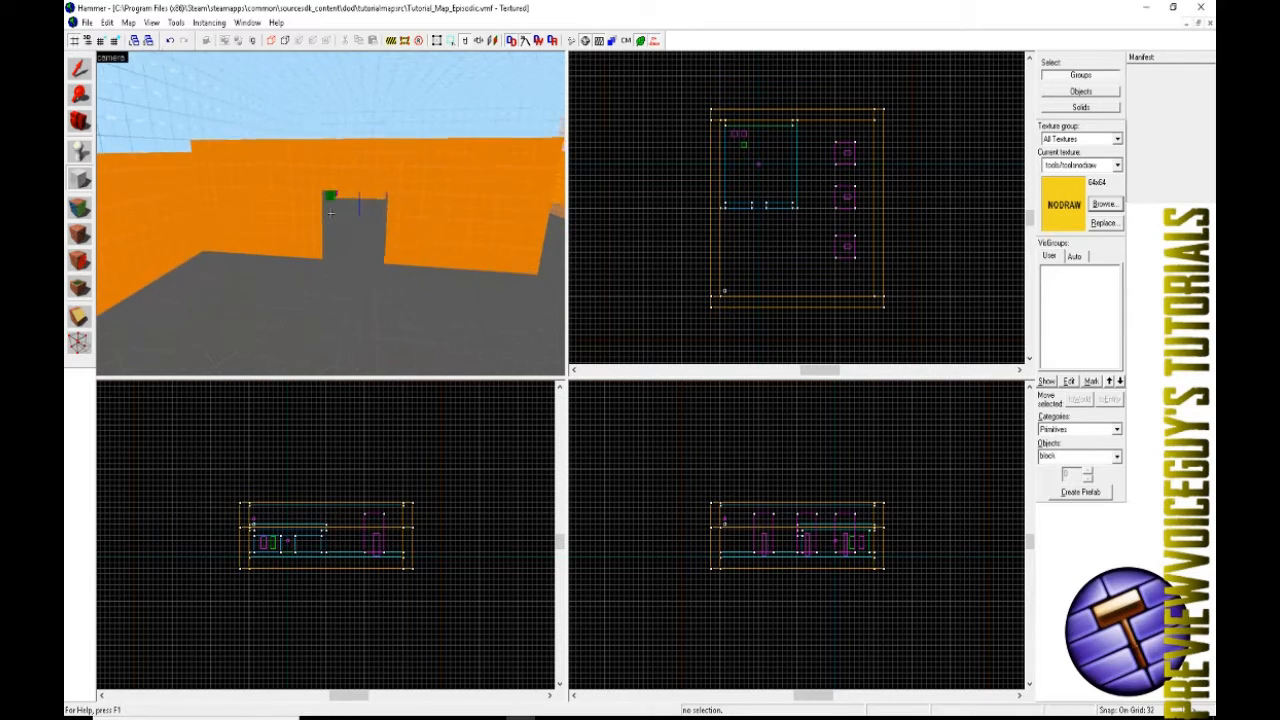
pyautogui.press('s')
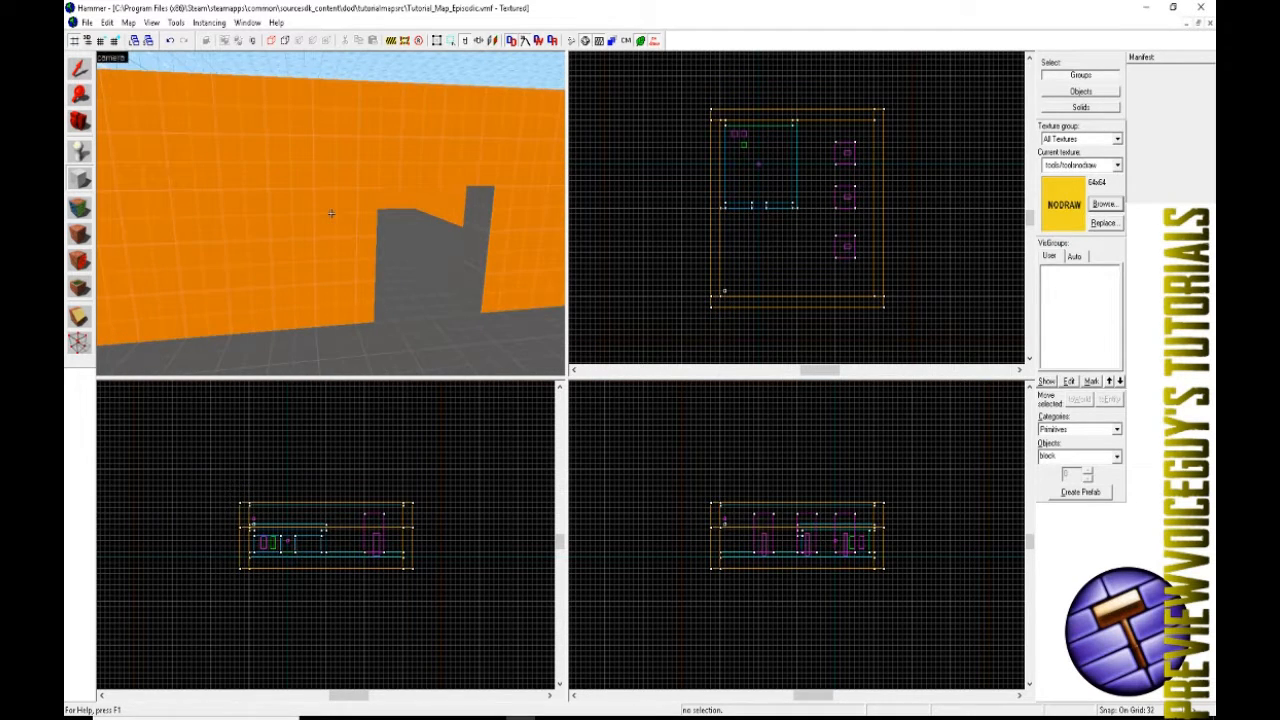
pyautogui.press('z')
pyautogui.press('s')
pyautogui.click(80, 68)
pyautogui.click(276, 242)
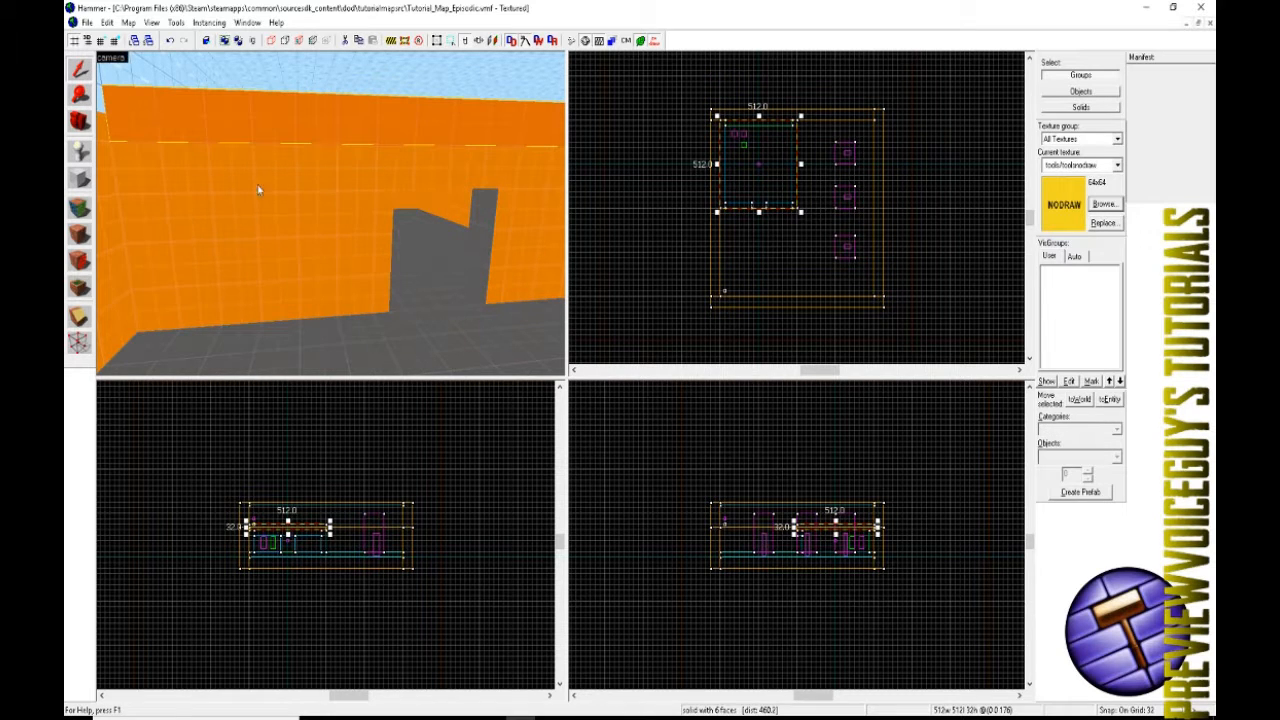
pyautogui.keyDown('ctrl'); pyautogui.click(325, 234); pyautogui.keyUp('ctrl')
pyautogui.keyDown('ctrl'); pyautogui.click(306, 152); pyautogui.keyUp('ctrl')
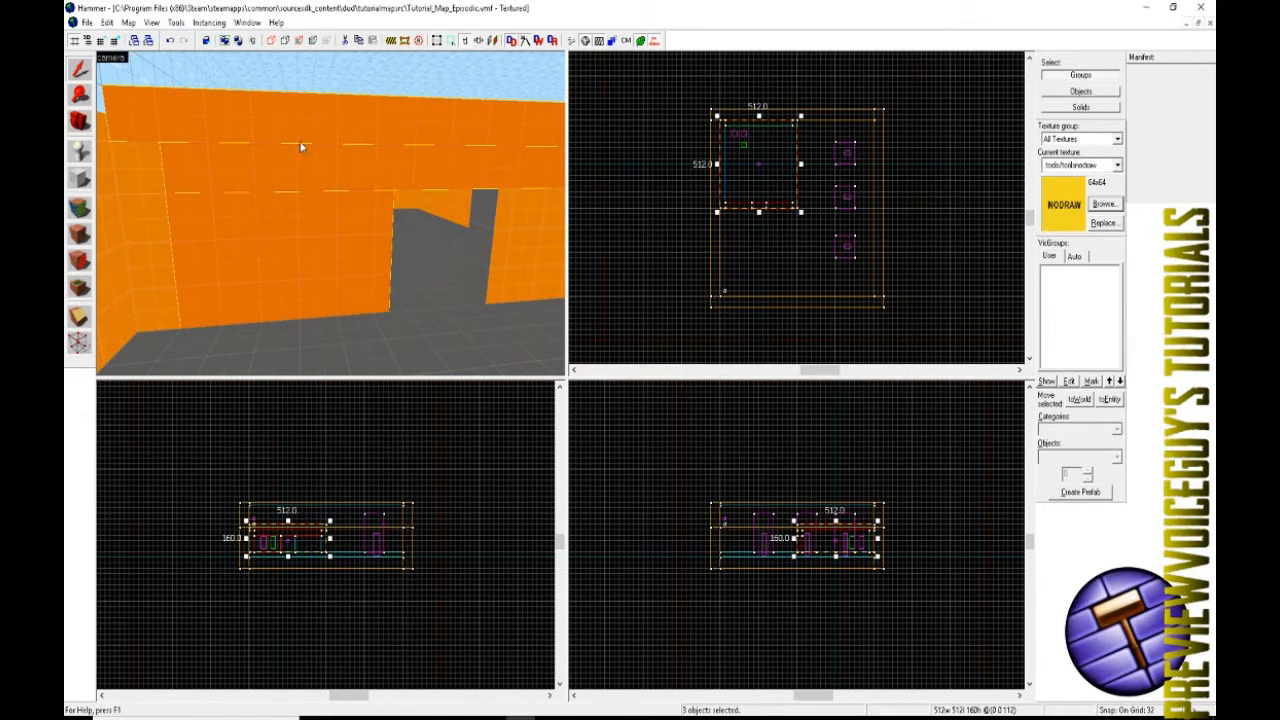
# - Outline a block 64 units wide, 32 units deep and 160 units tall against the building's front wall beside the doorway
pyautogui.click(80, 178)
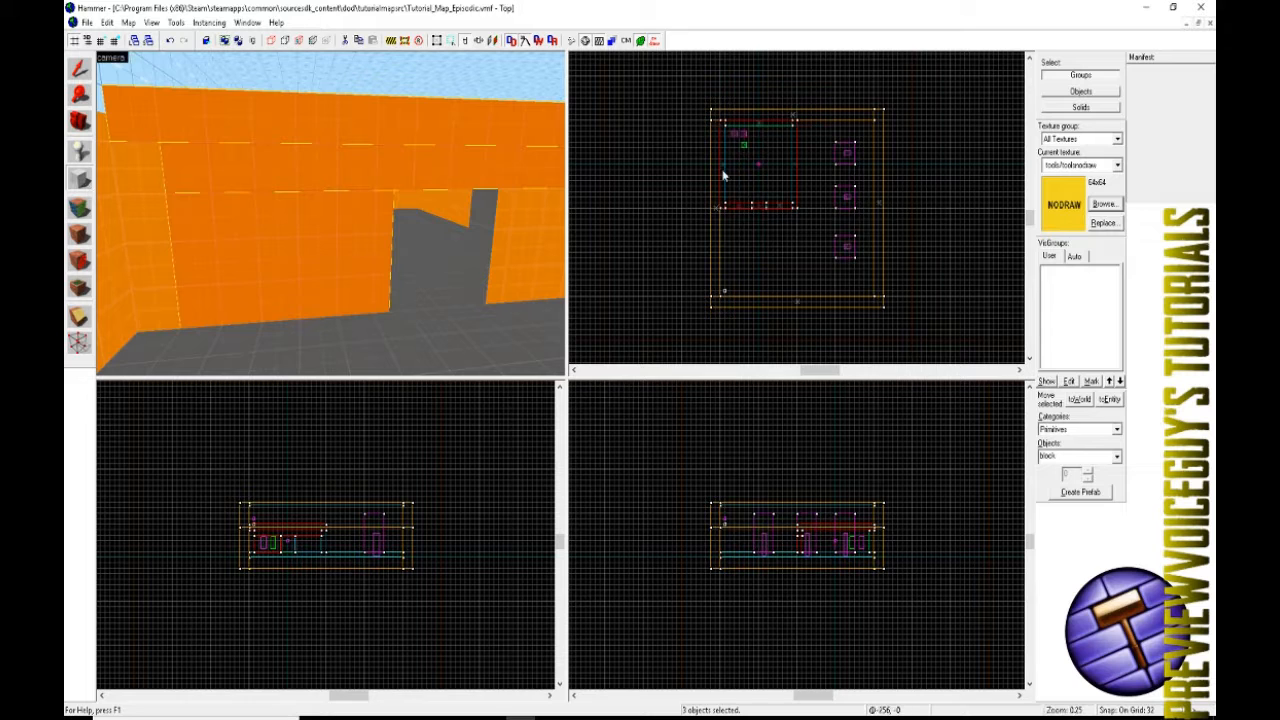
pyautogui.scroll(3, 732, 218)
pyautogui.scroll(5, 740, 190)
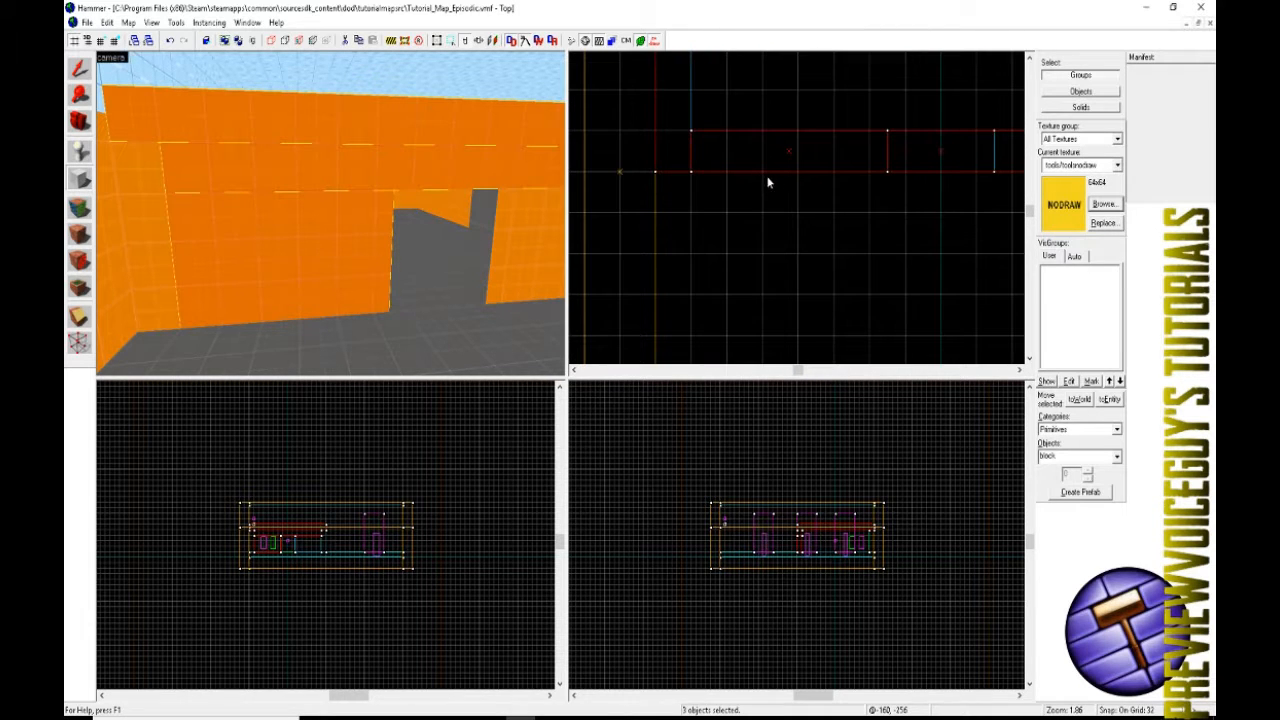
pyautogui.moveTo(760, 170); pyautogui.dragTo(837, 216)
pyautogui.scroll(4, 795, 532)
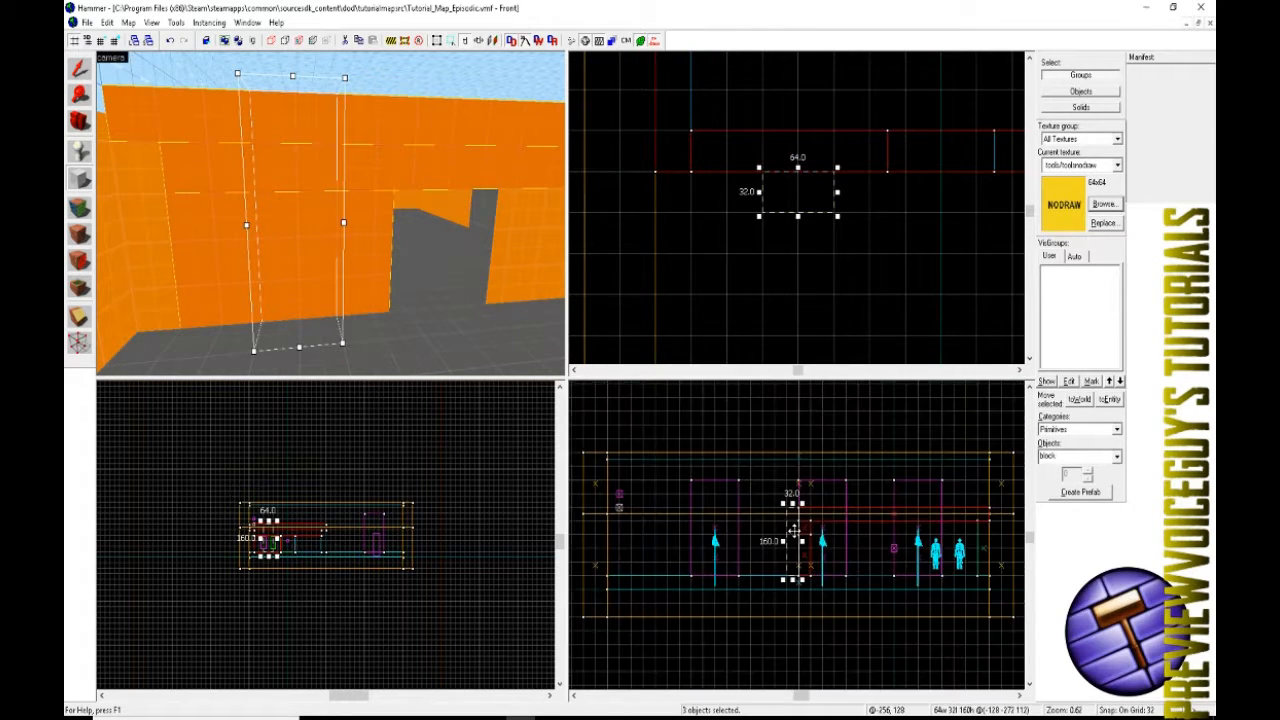
pyautogui.scroll(4, 795, 532)
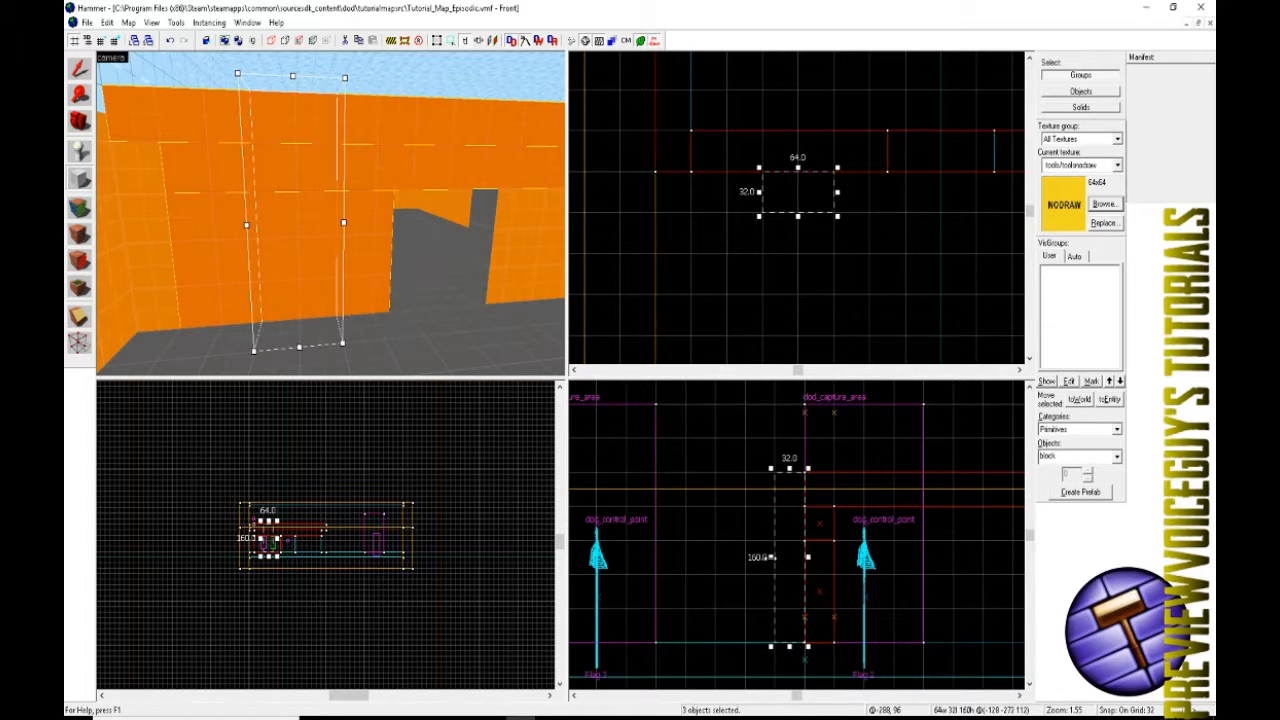
# - Thin the block outline to 1 unit deep against the wall and create the nodraw brush
pyautogui.moveTo(771, 578); pyautogui.dragTo(805, 578)
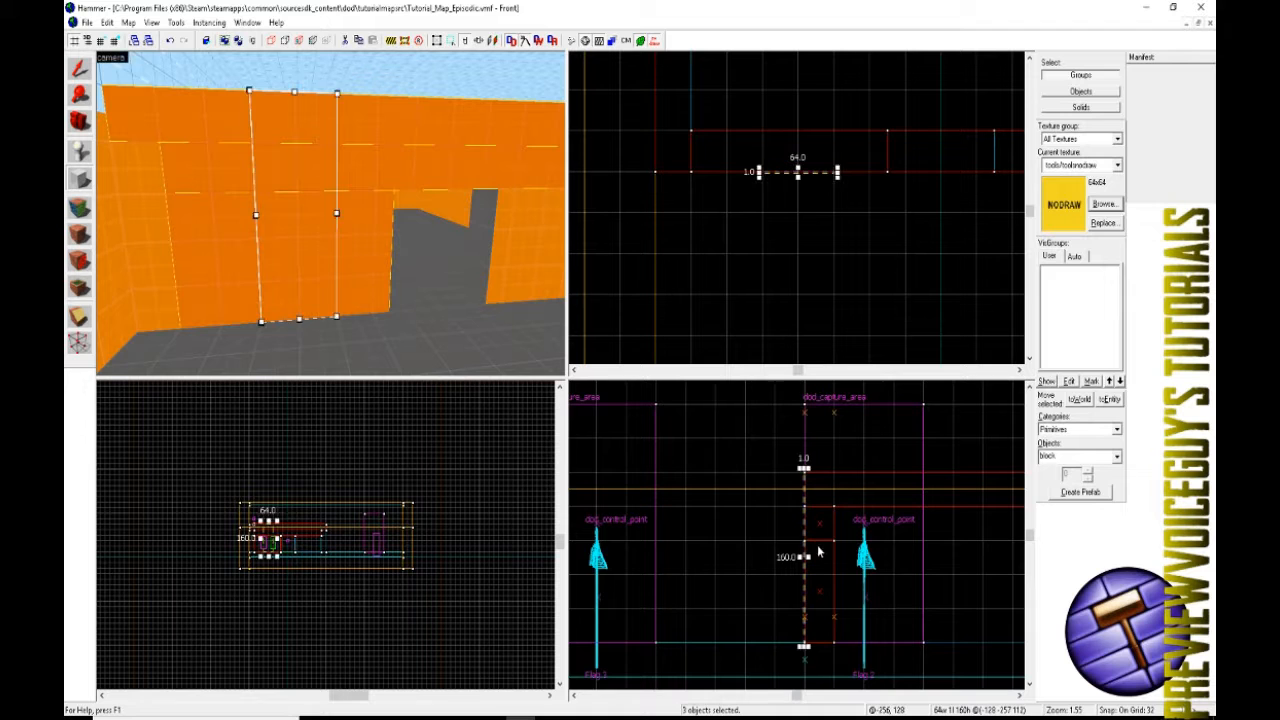
pyautogui.scroll(3, 815, 535)
pyautogui.scroll(6, 808, 527)
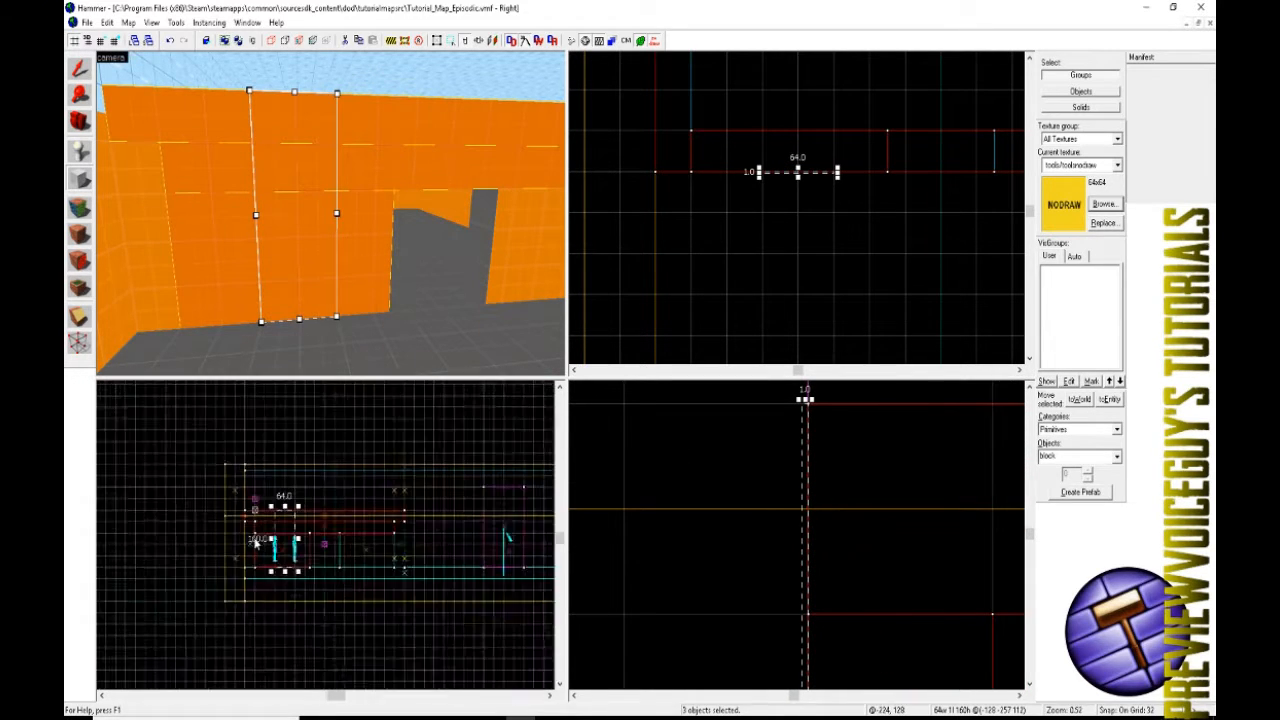
pyautogui.scroll(2, 255, 543)
pyautogui.press('Return')
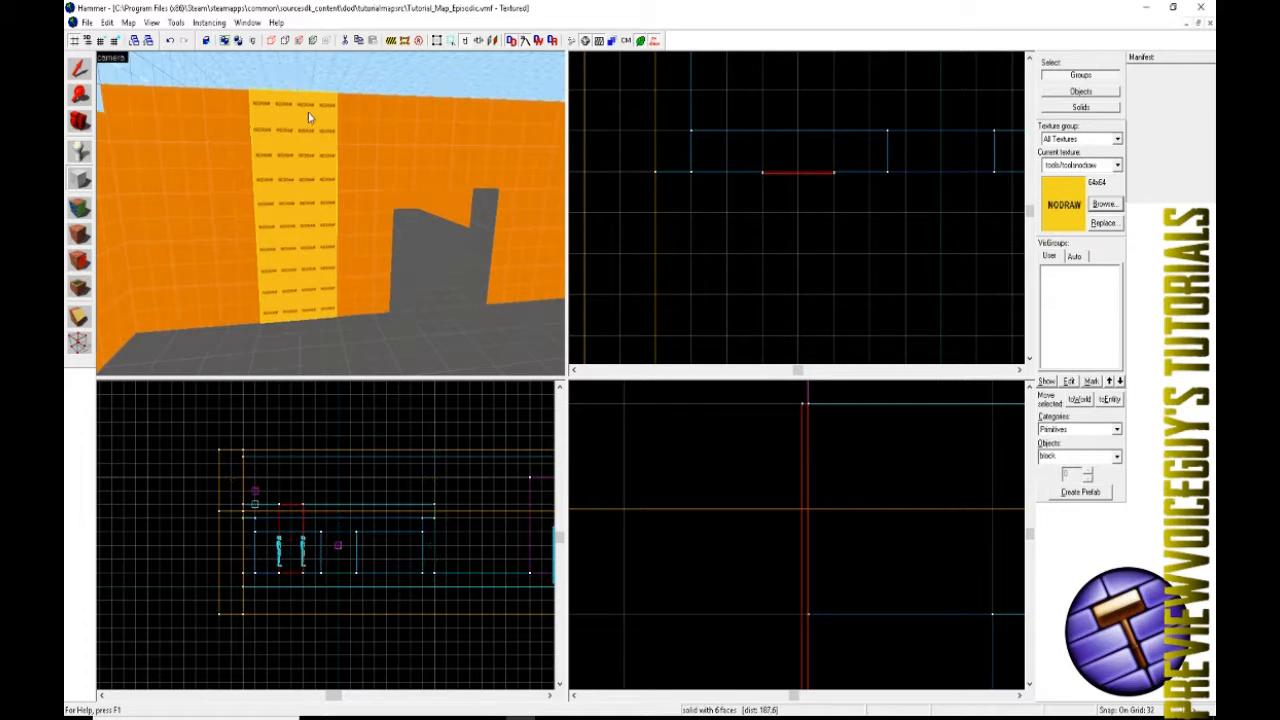
# - Reduce the grid size to 8 units, narrow the nodraw brush to 48 units wide and deselect it
pyautogui.scroll(3, 308, 112)
pyautogui.press('z')
pyautogui.press('s')
pyautogui.press('w')
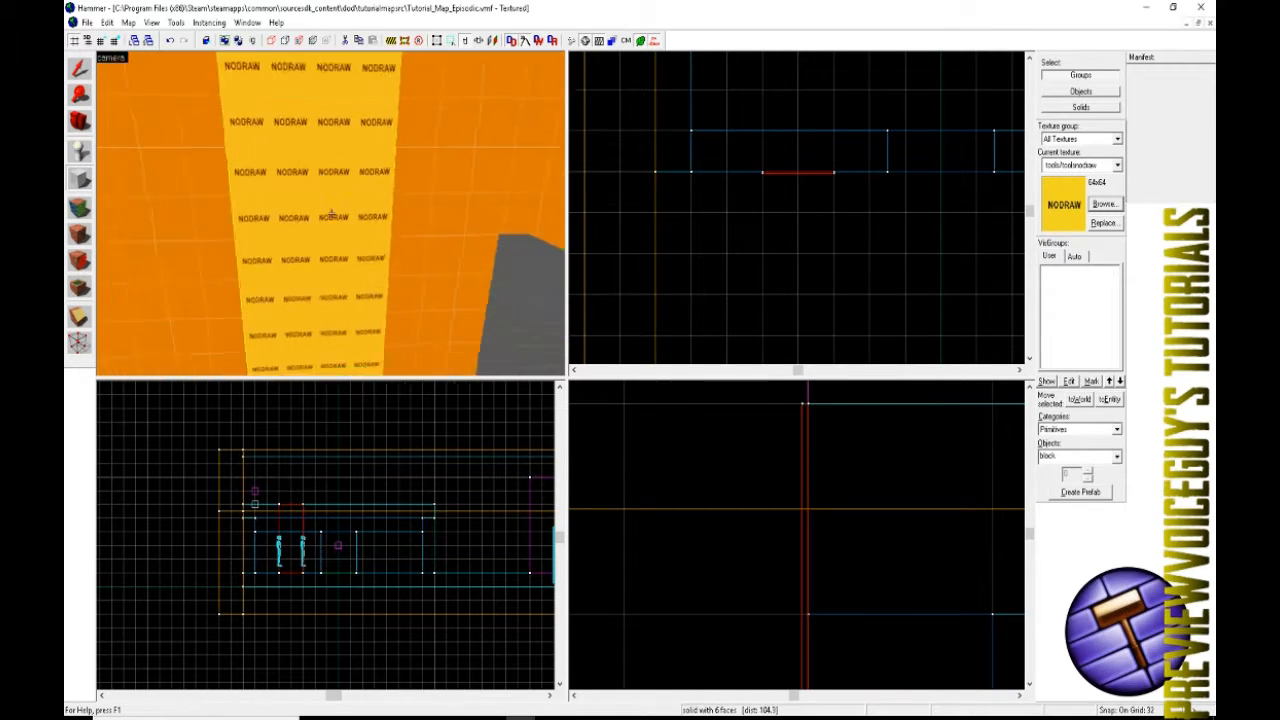
pyautogui.press('s')
pyautogui.press('z')
pyautogui.hotkey('shift', 's')
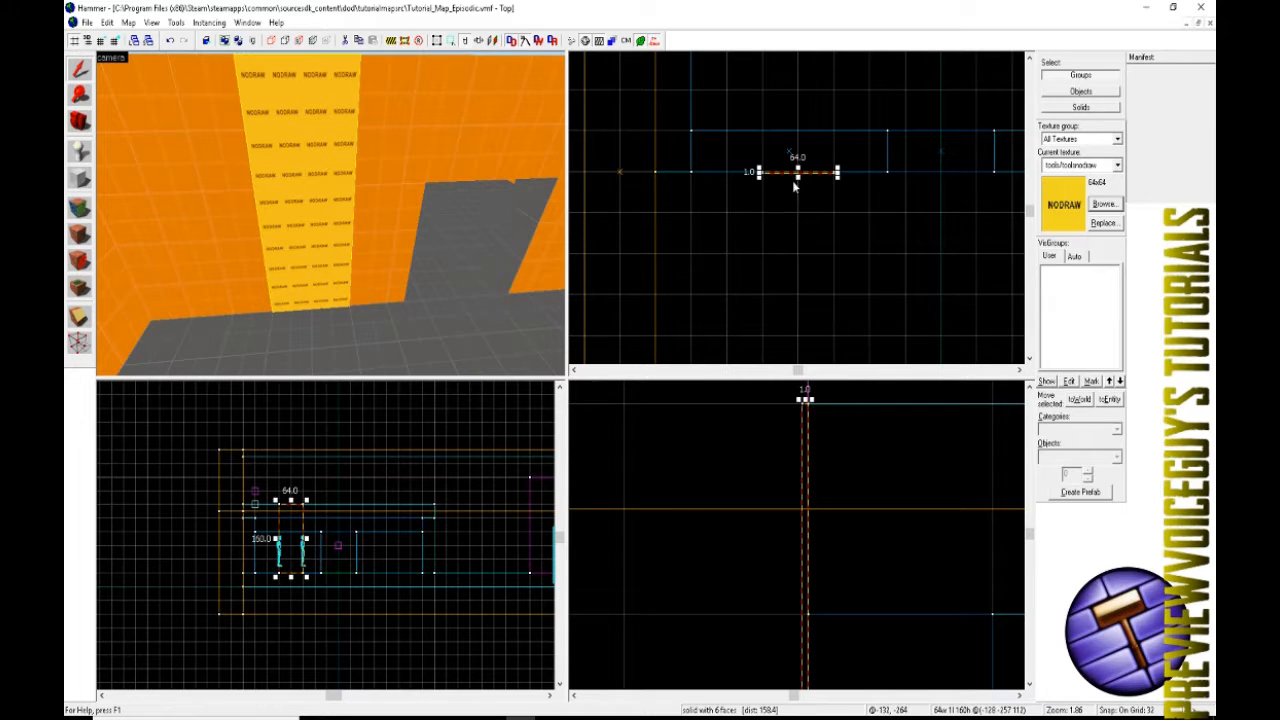
pyautogui.press('[')
pyautogui.press('[')
pyautogui.scroll(7, 831, 175)
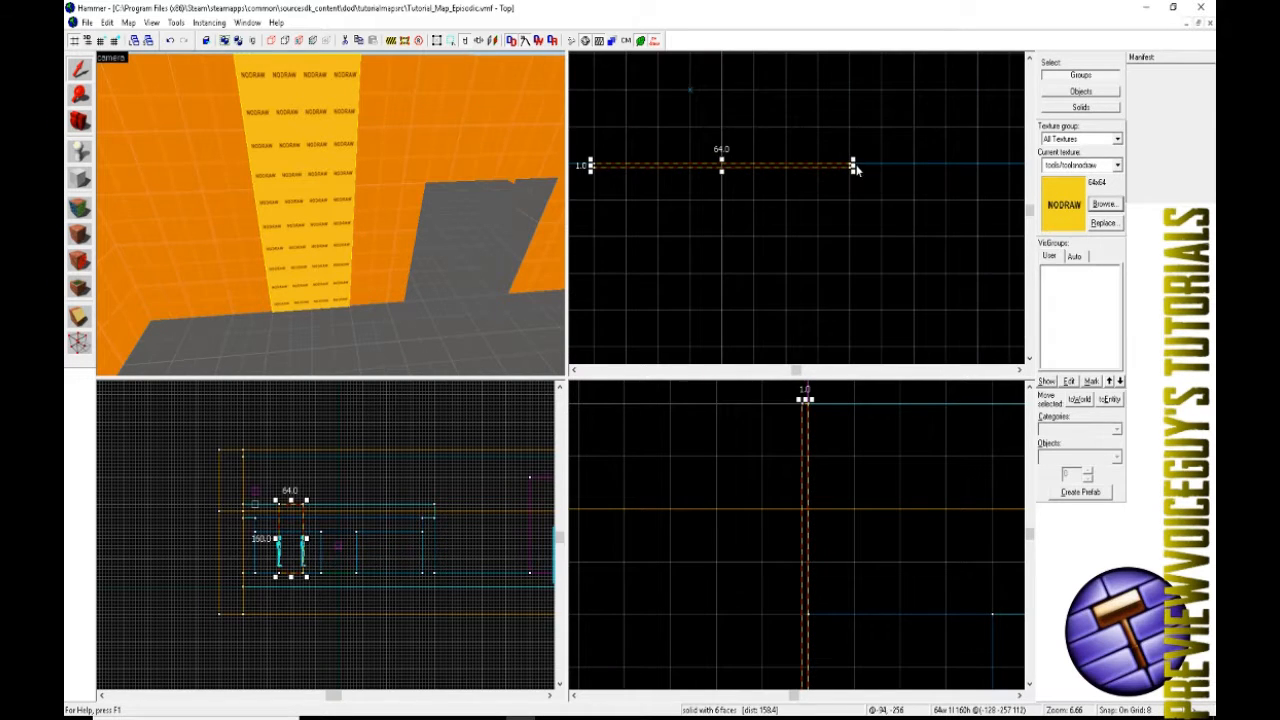
pyautogui.moveTo(851, 170); pyautogui.dragTo(790, 168)
pyautogui.scroll(-9, 715, 183)
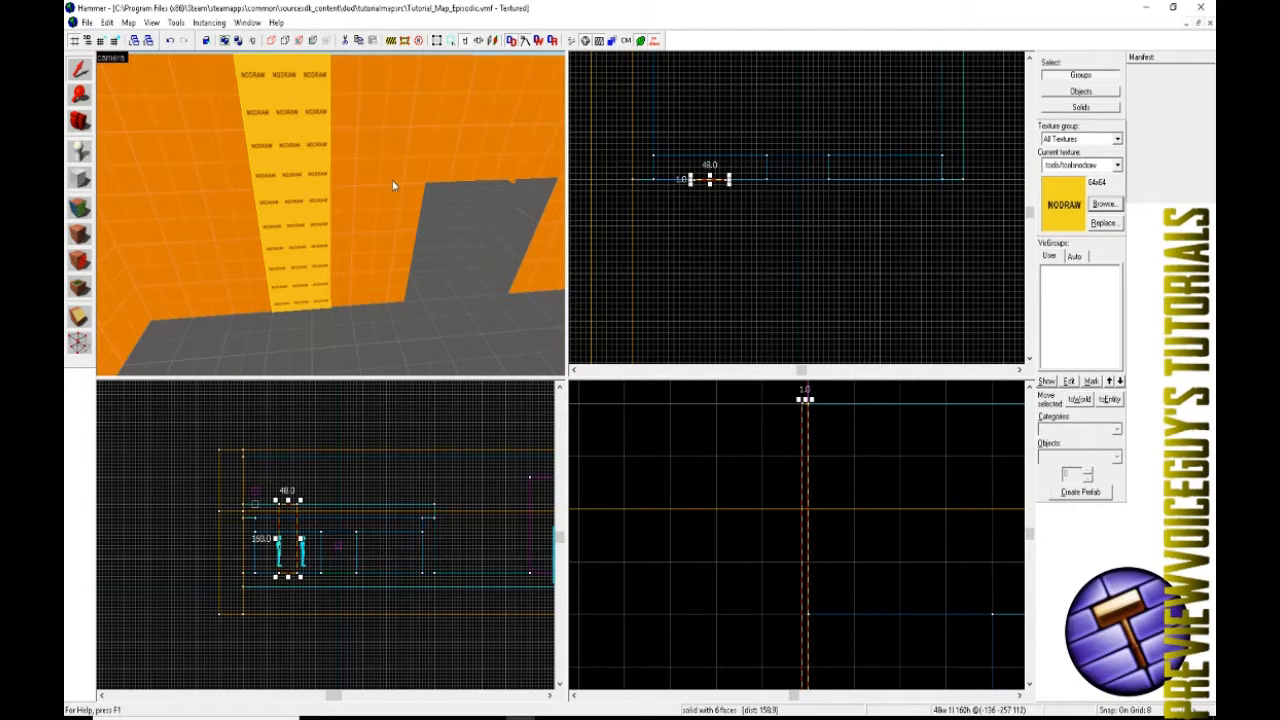
pyautogui.press('z')
pyautogui.press('w')
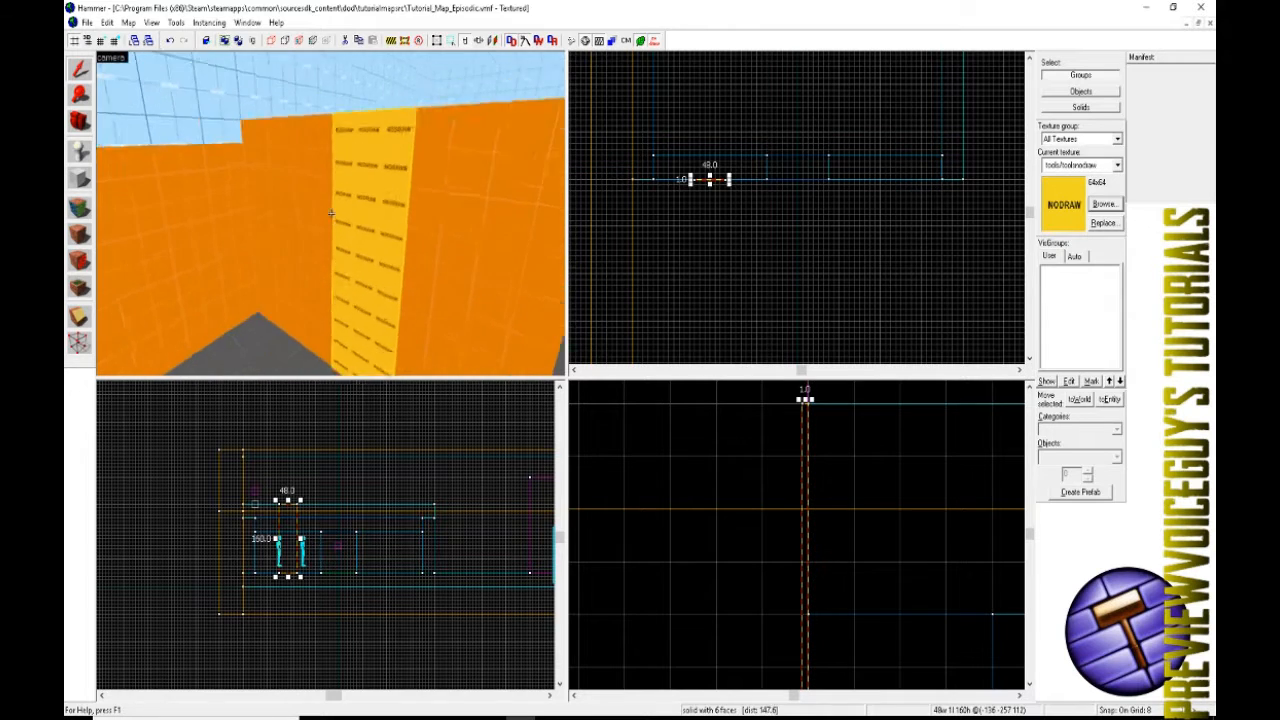
pyautogui.press('w')
pyautogui.press('z')
pyautogui.press('Escape')
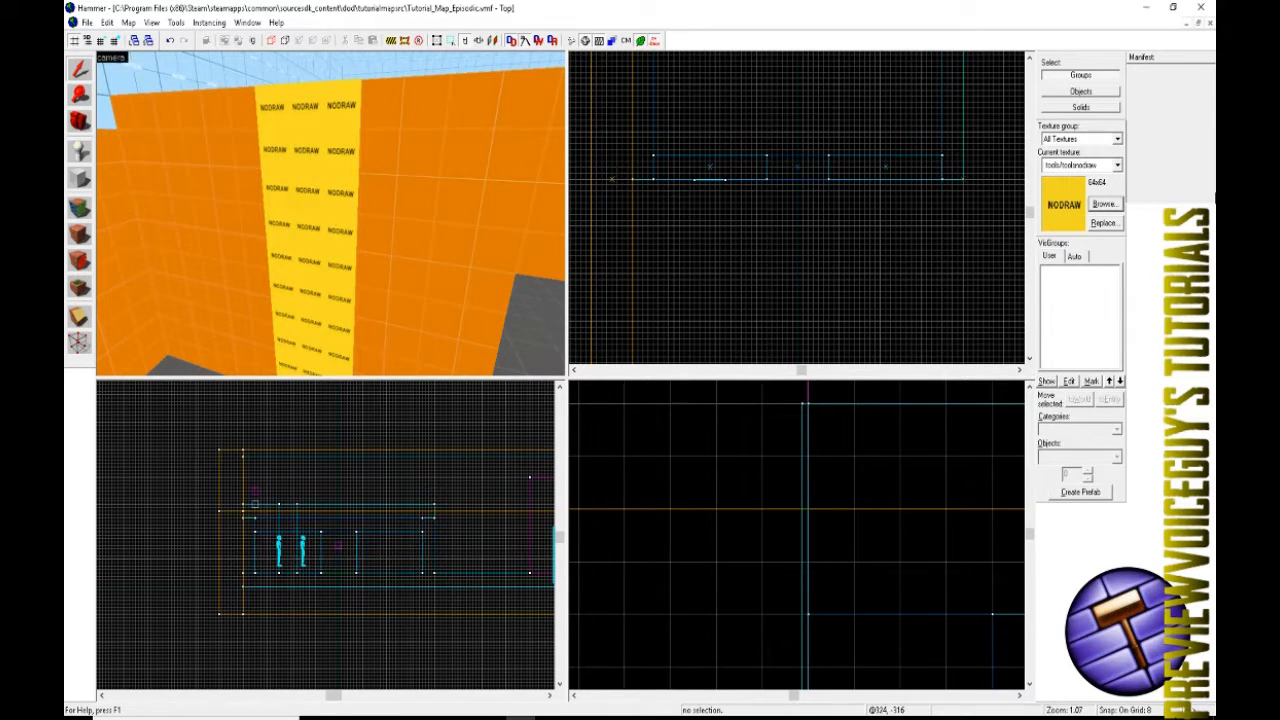
# - Filter the textures for "dev" and choose dev/dev_measureladder01 as the current texture
pyautogui.click(1105, 204)
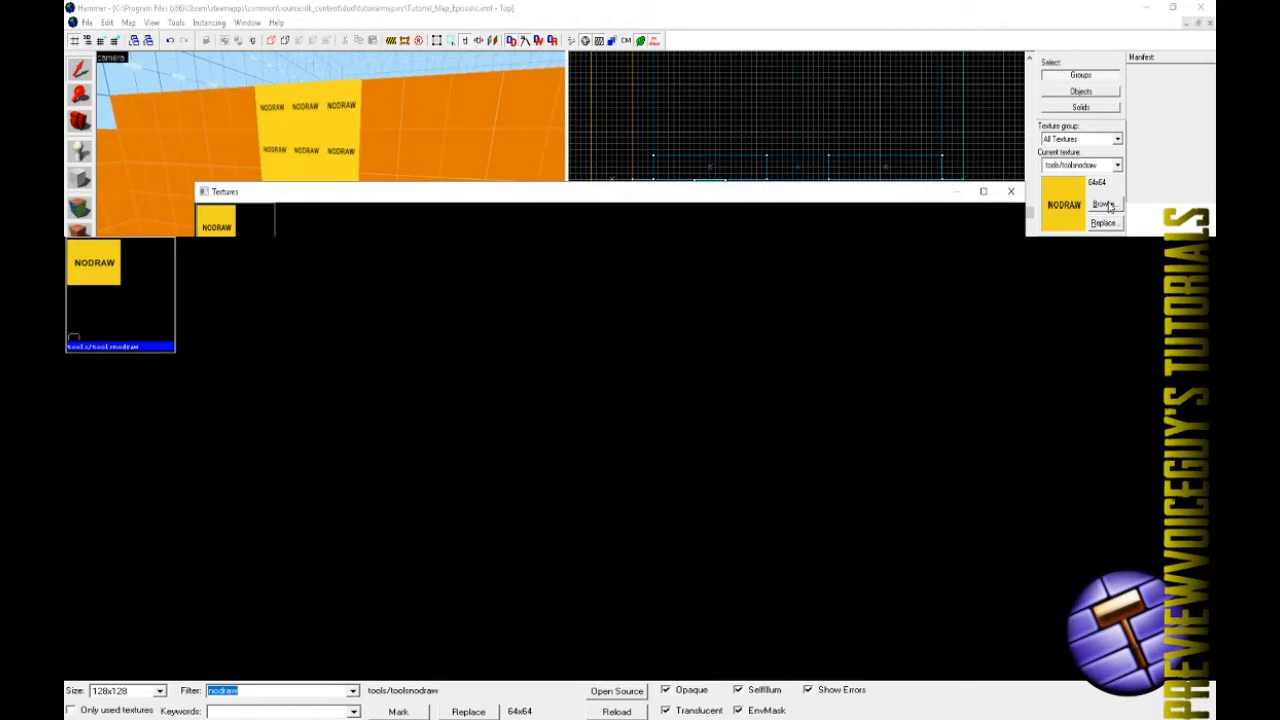
pyautogui.write('dev')
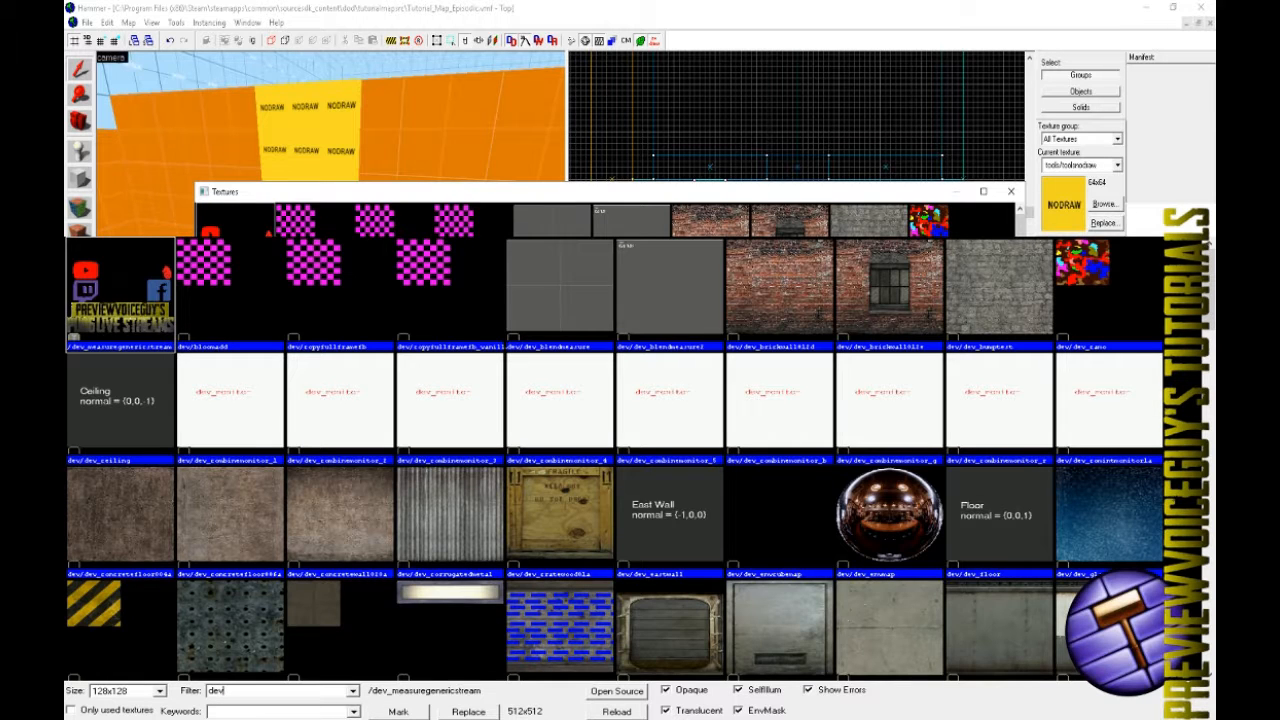
pyautogui.click(600, 364)
pyautogui.scroll(-4, 595, 370)
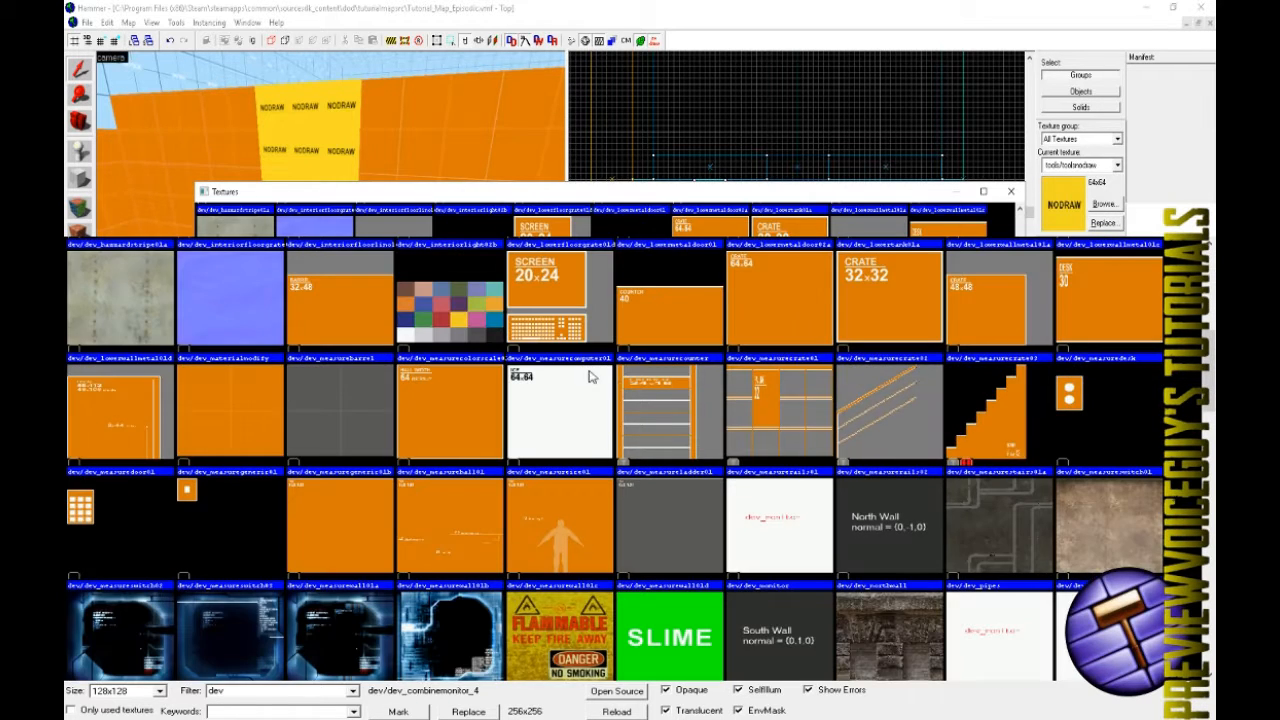
pyautogui.click(675, 418)
pyautogui.doubleClick(675, 418)
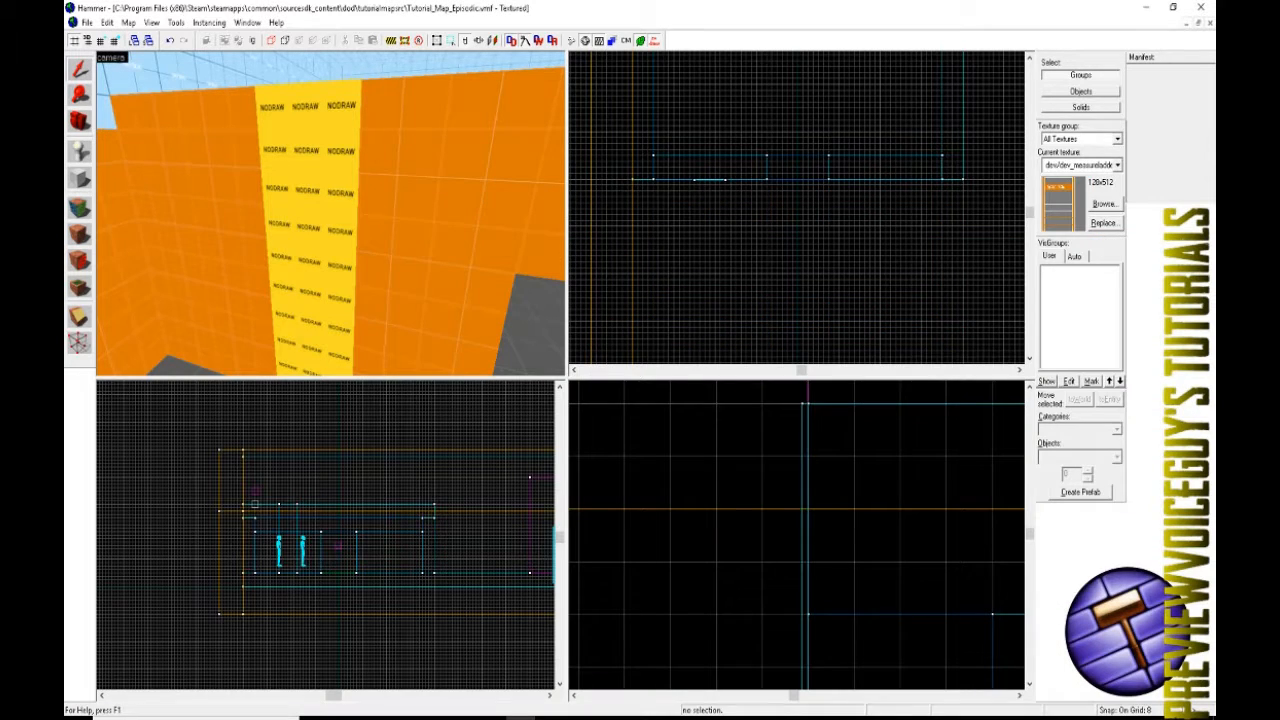
# - Apply the dev/dev_measureladder01 texture to the front face of the thin nodraw brush on the building's wall
pyautogui.click(79, 207)
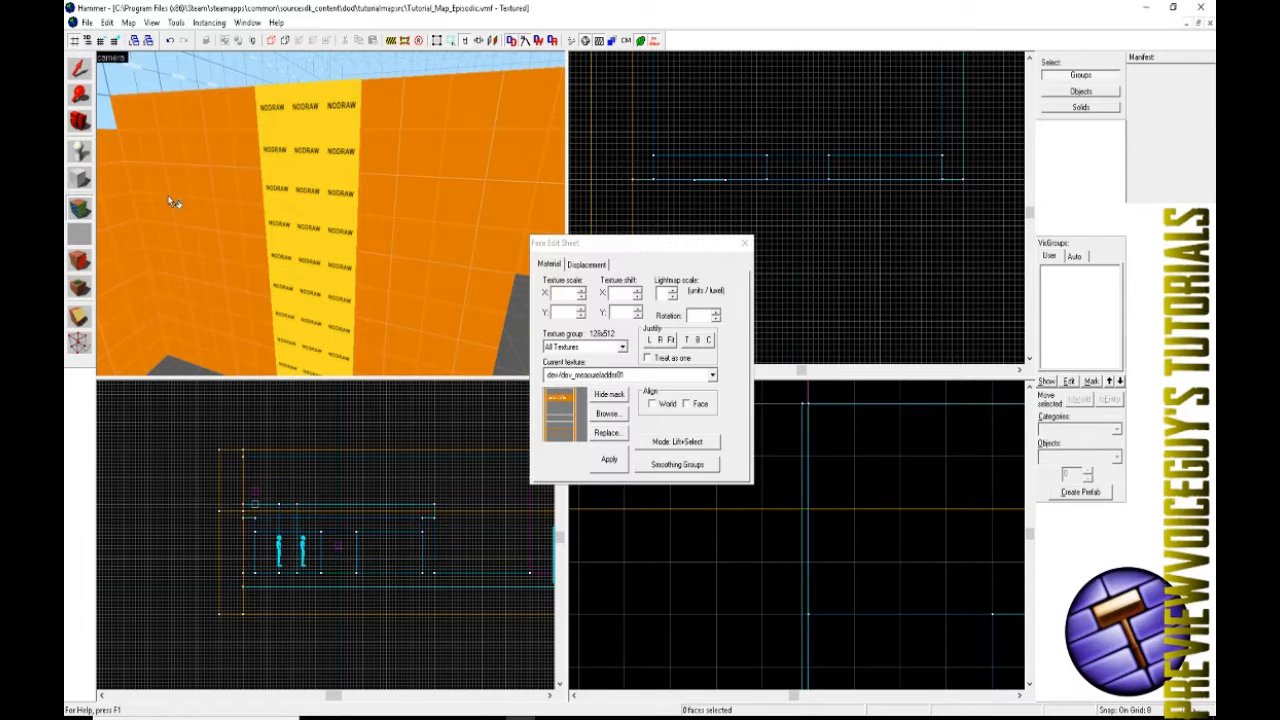
pyautogui.rightClick(311, 248)
pyautogui.scroll(-3, 360, 256)
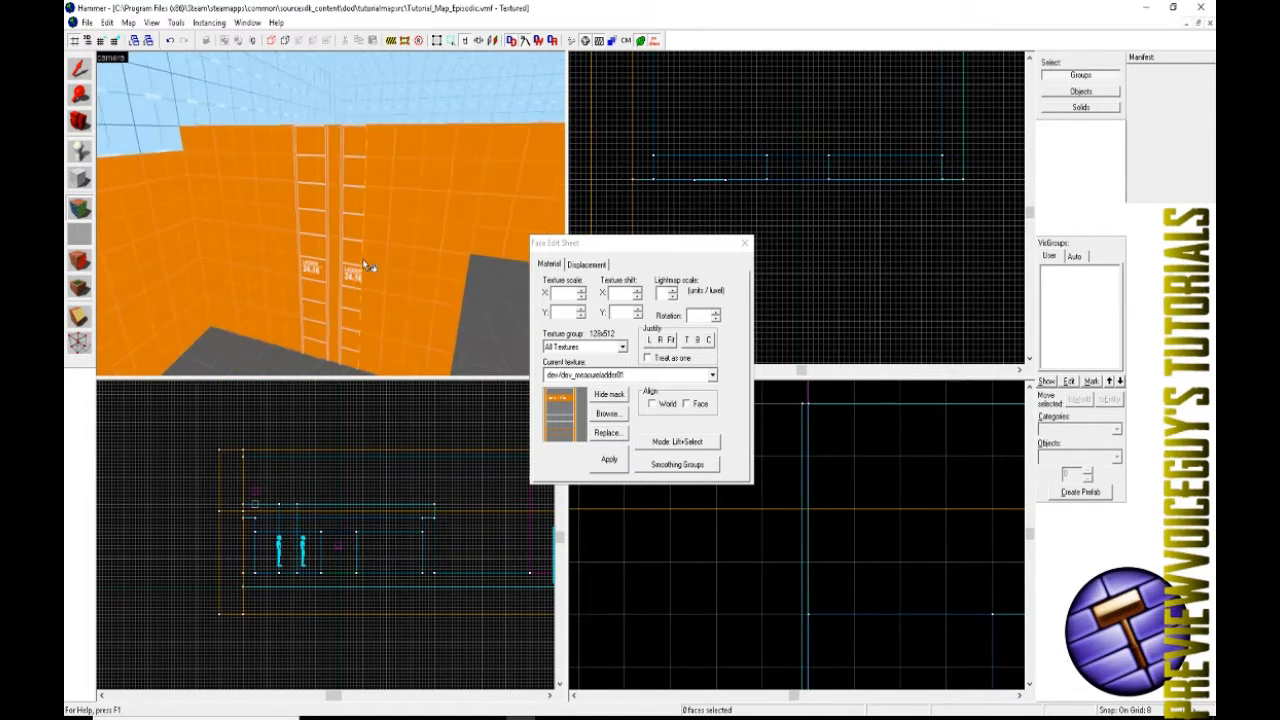
pyautogui.scroll(6, 360, 250)
pyautogui.scroll(-2, 352, 220)
pyautogui.press('z')
pyautogui.press('w')
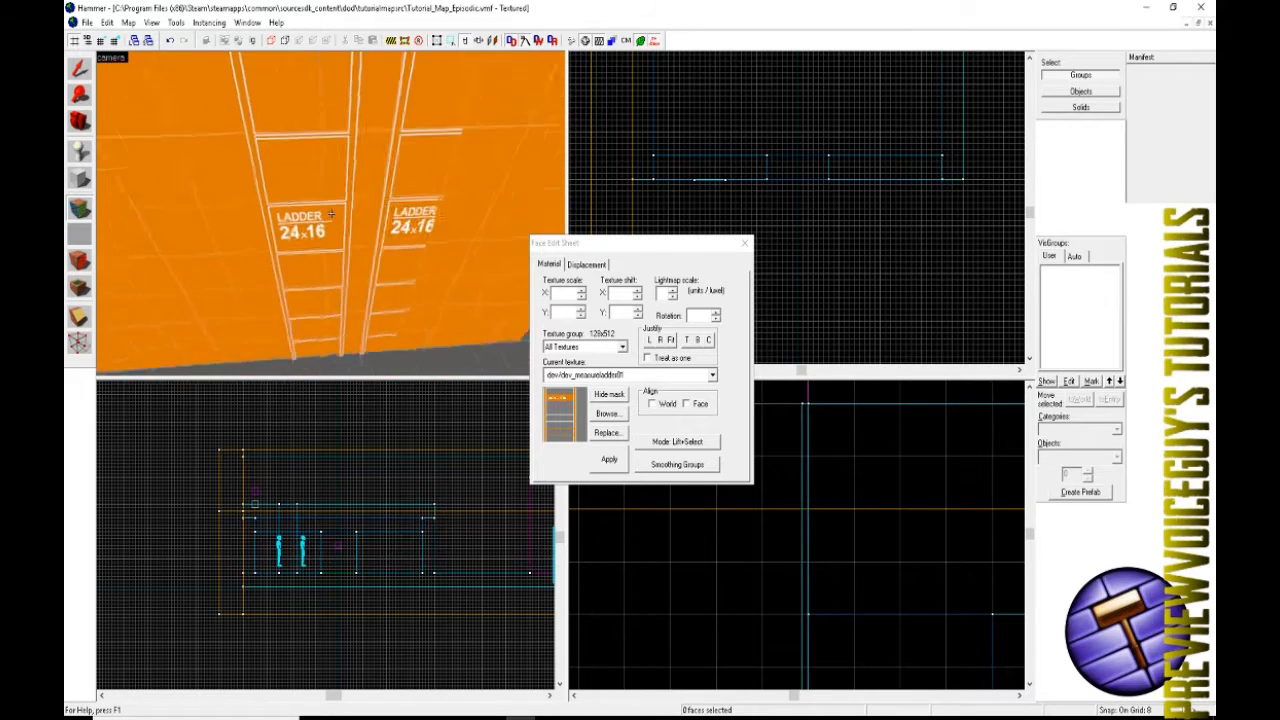
pyautogui.scroll(-2, 331, 213)
pyautogui.press('z')
pyautogui.scroll(-2, 332, 214)
# - Narrow the ladder brush to 24 units wide so that it holds a single ladder column, and deselect it
pyautogui.click(80, 70)
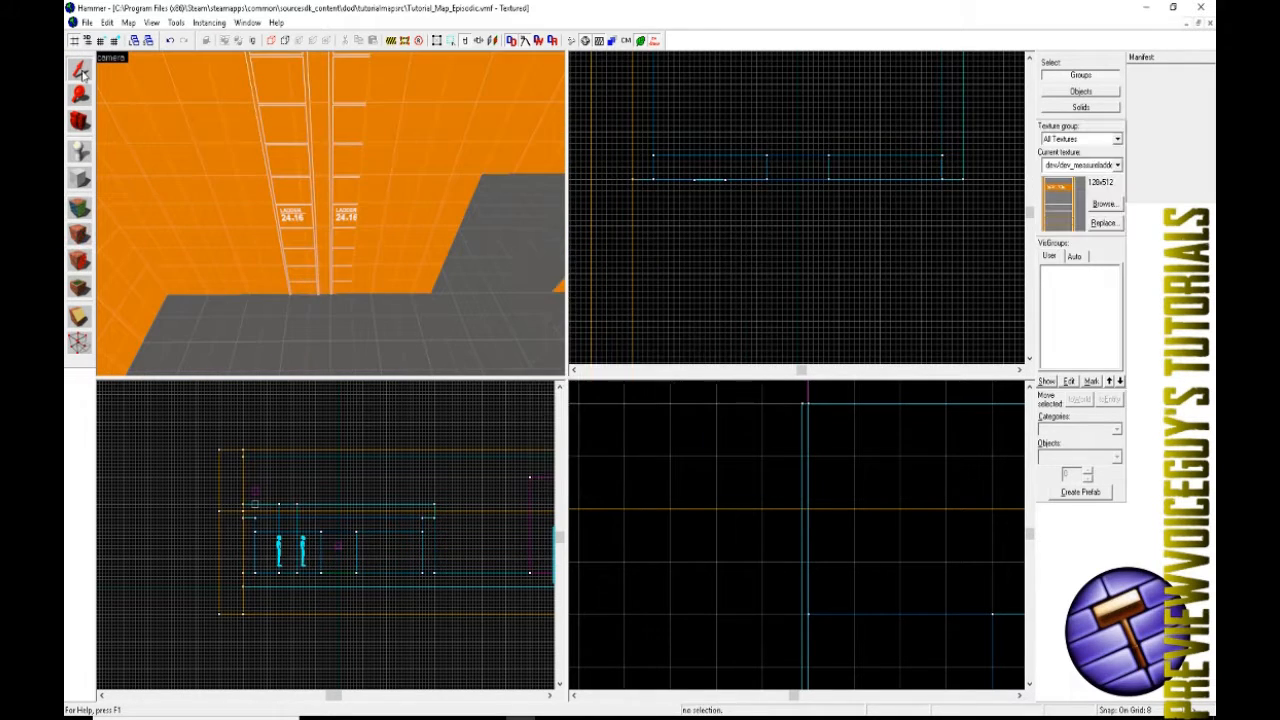
pyautogui.click(316, 136)
pyautogui.scroll(6, 714, 170)
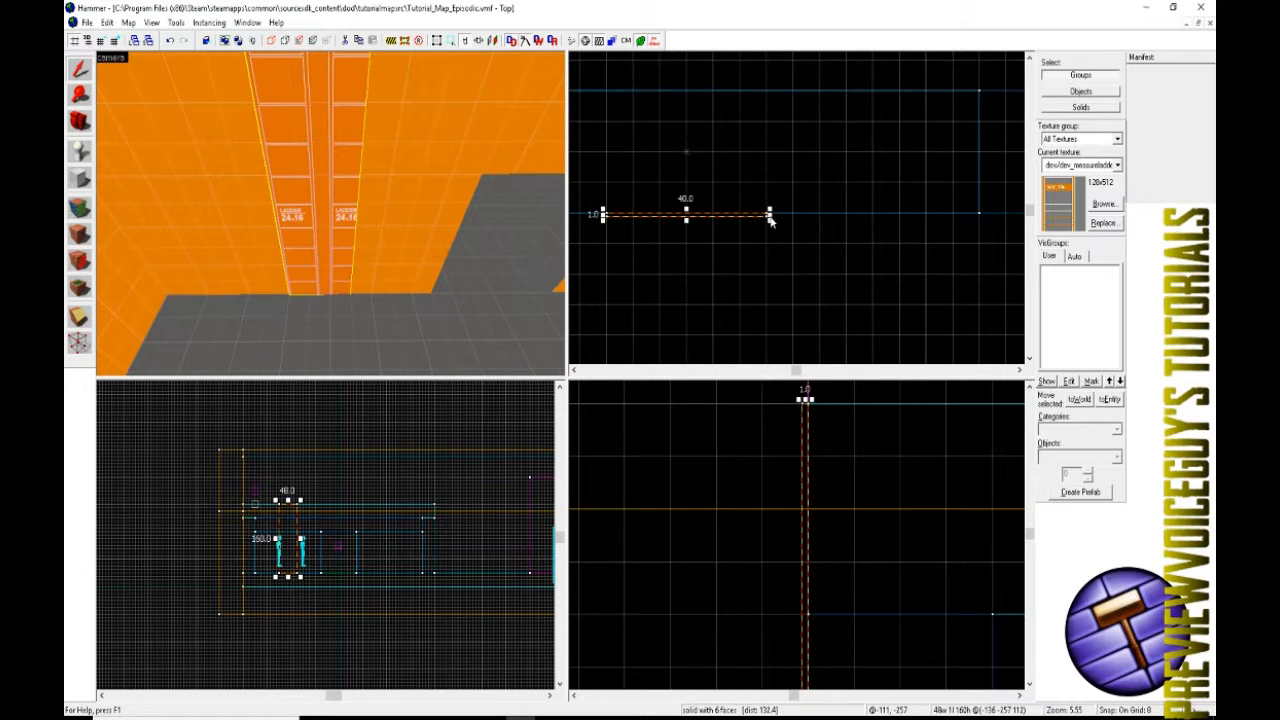
pyautogui.moveTo(769, 218); pyautogui.dragTo(689, 214)
pyautogui.press('z')
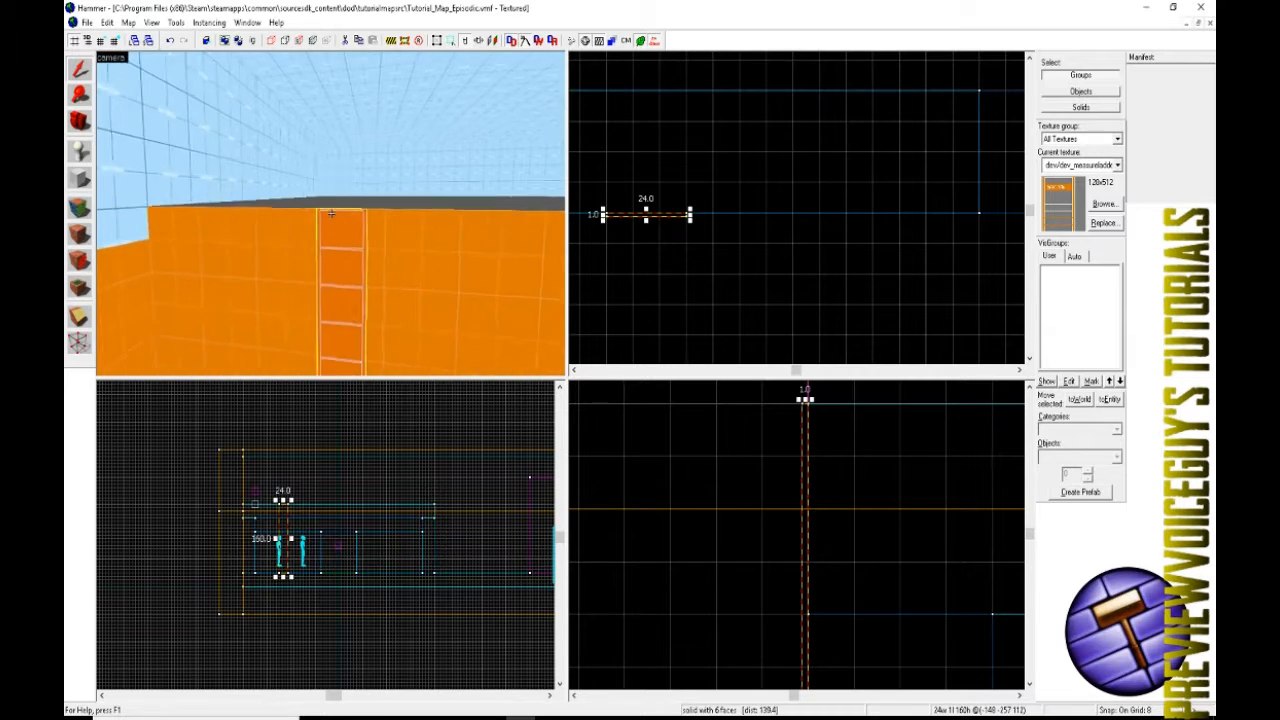
pyautogui.press('w')
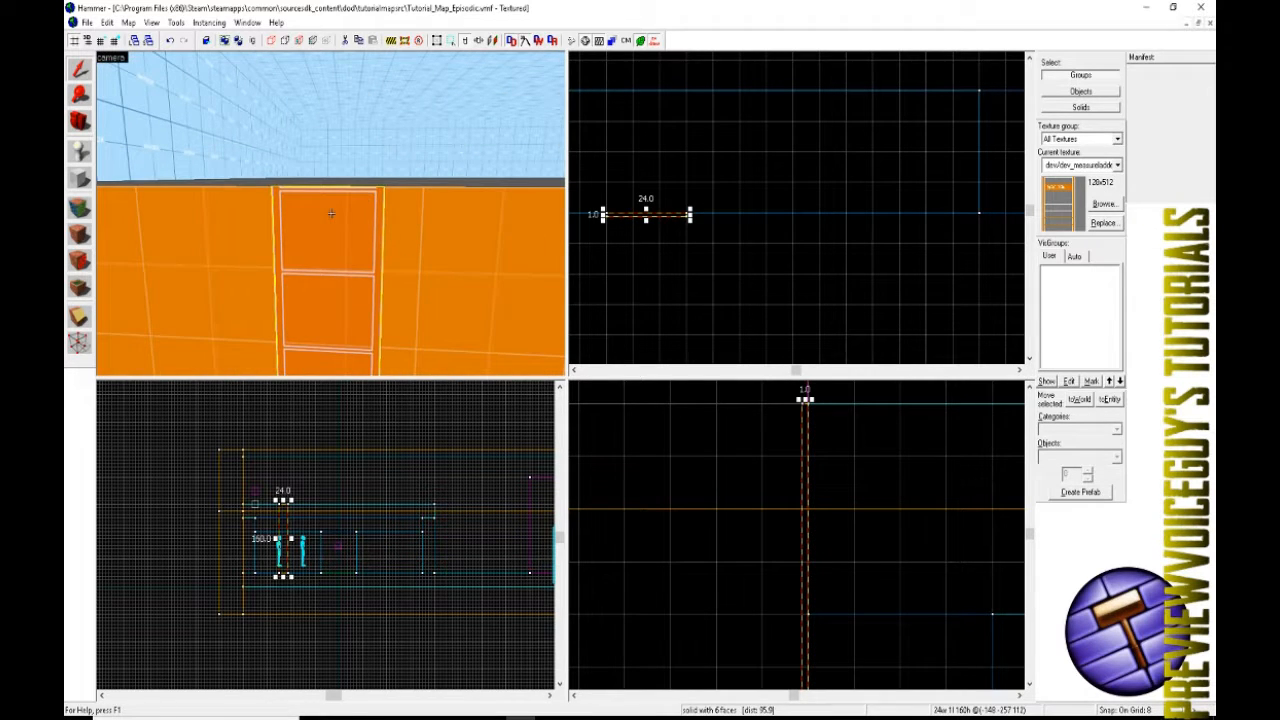
pyautogui.press('Escape')
pyautogui.press('z')
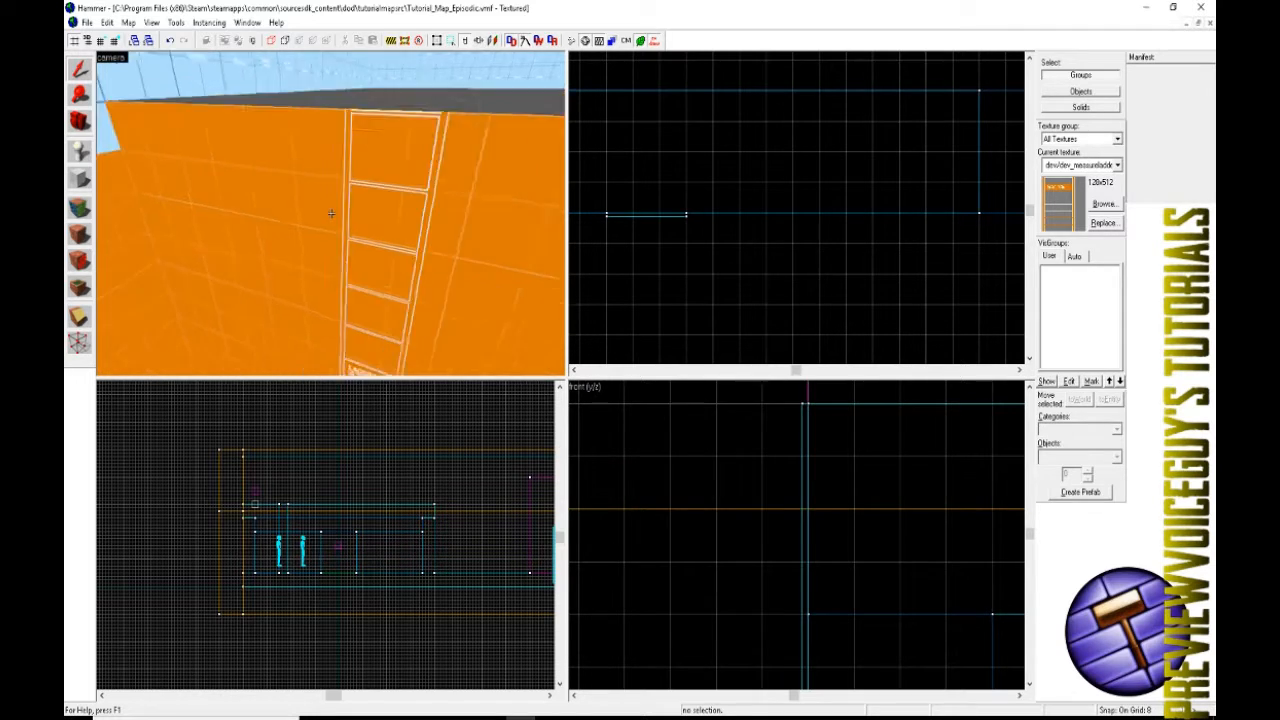
# - Choose dev/dev_measuregeneric01b as the current texture for the ladder brush's exposed edges
pyautogui.press('d')
pyautogui.press('a')
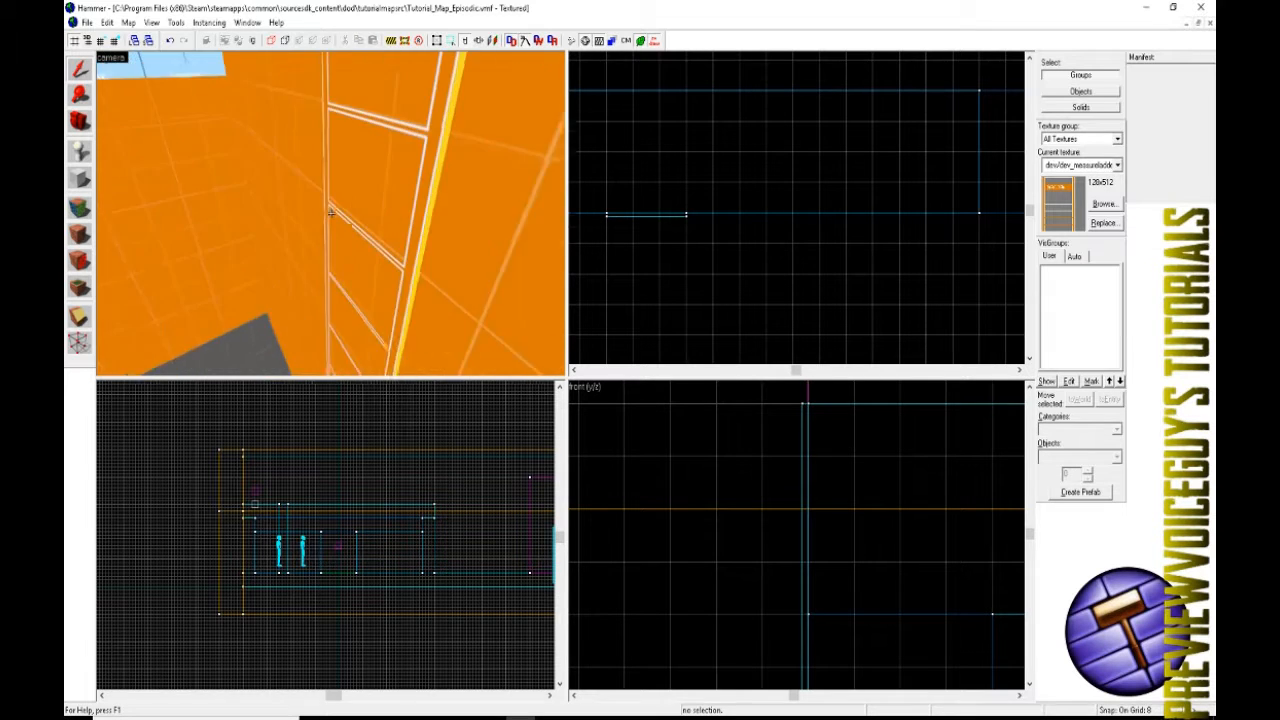
pyautogui.press('s')
pyautogui.press('w')
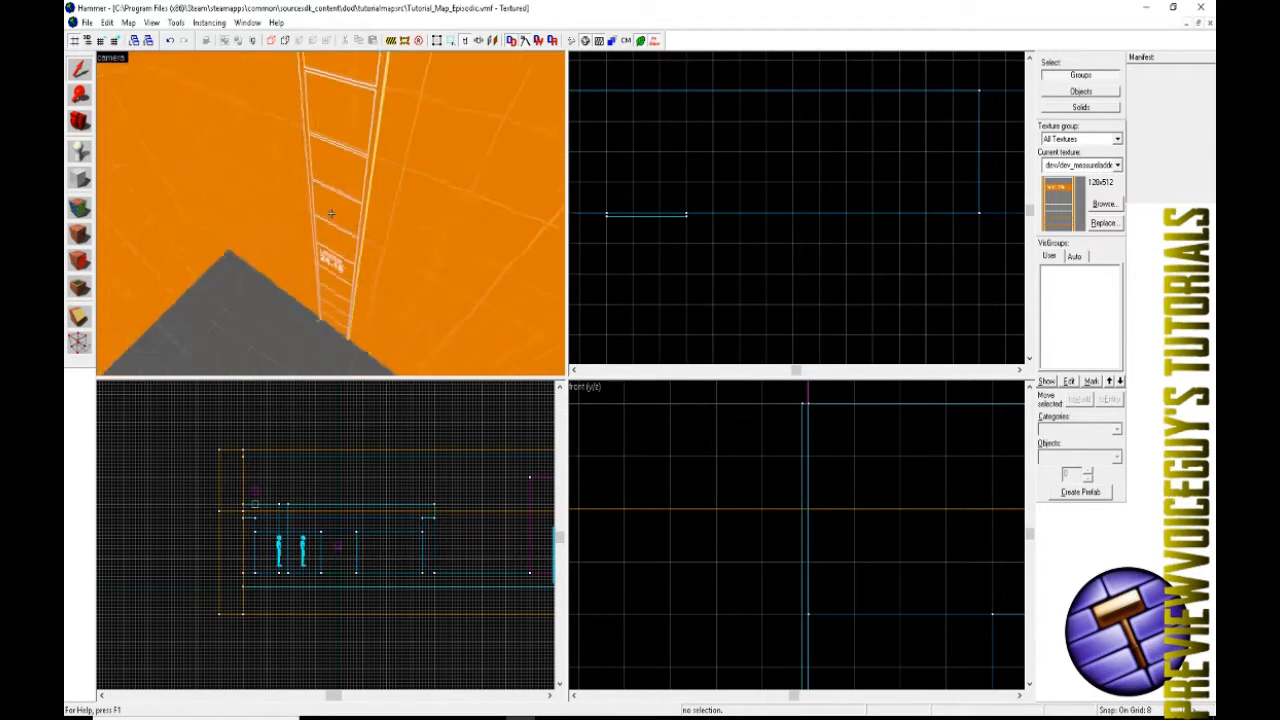
pyautogui.press('z')
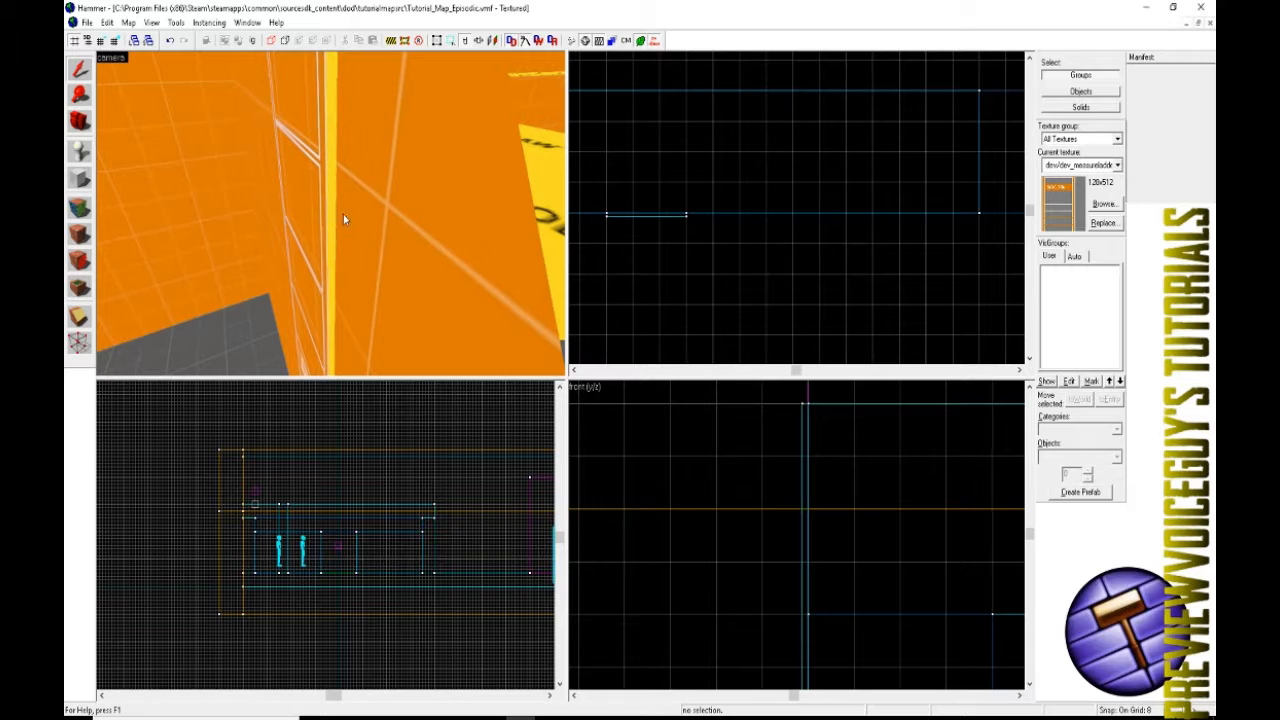
pyautogui.click(1104, 203)
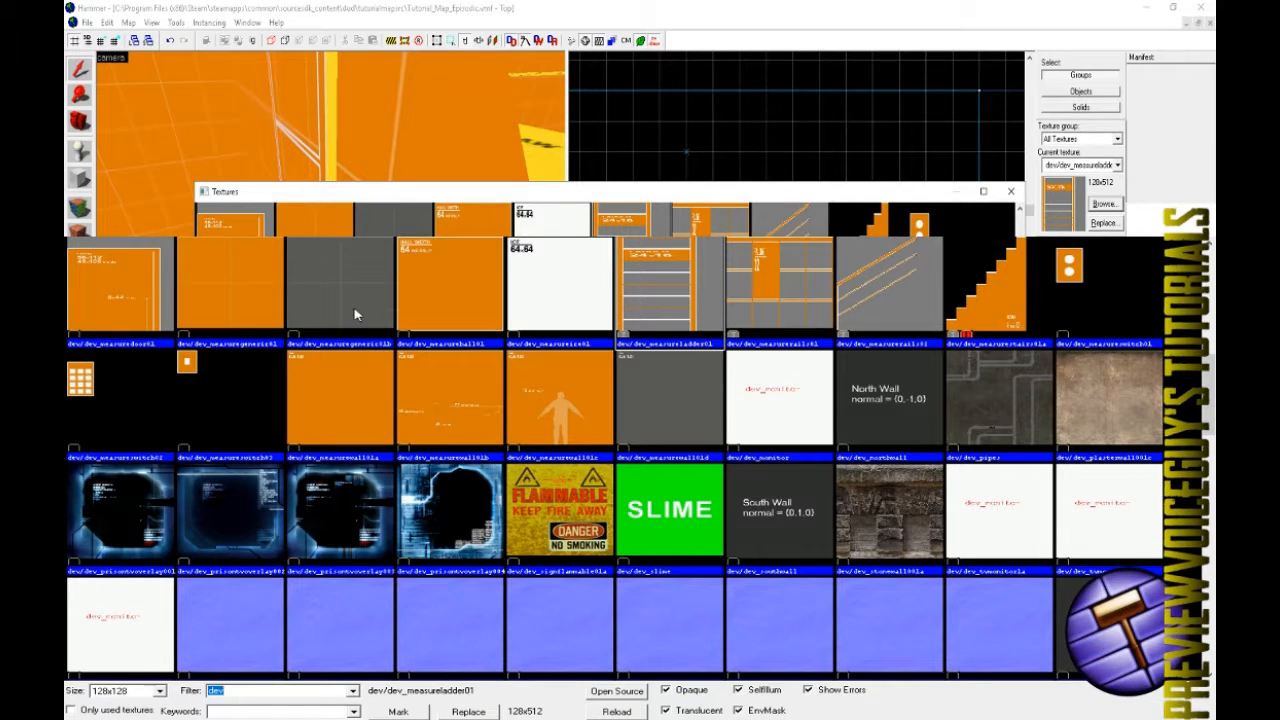
pyautogui.doubleClick(350, 308)
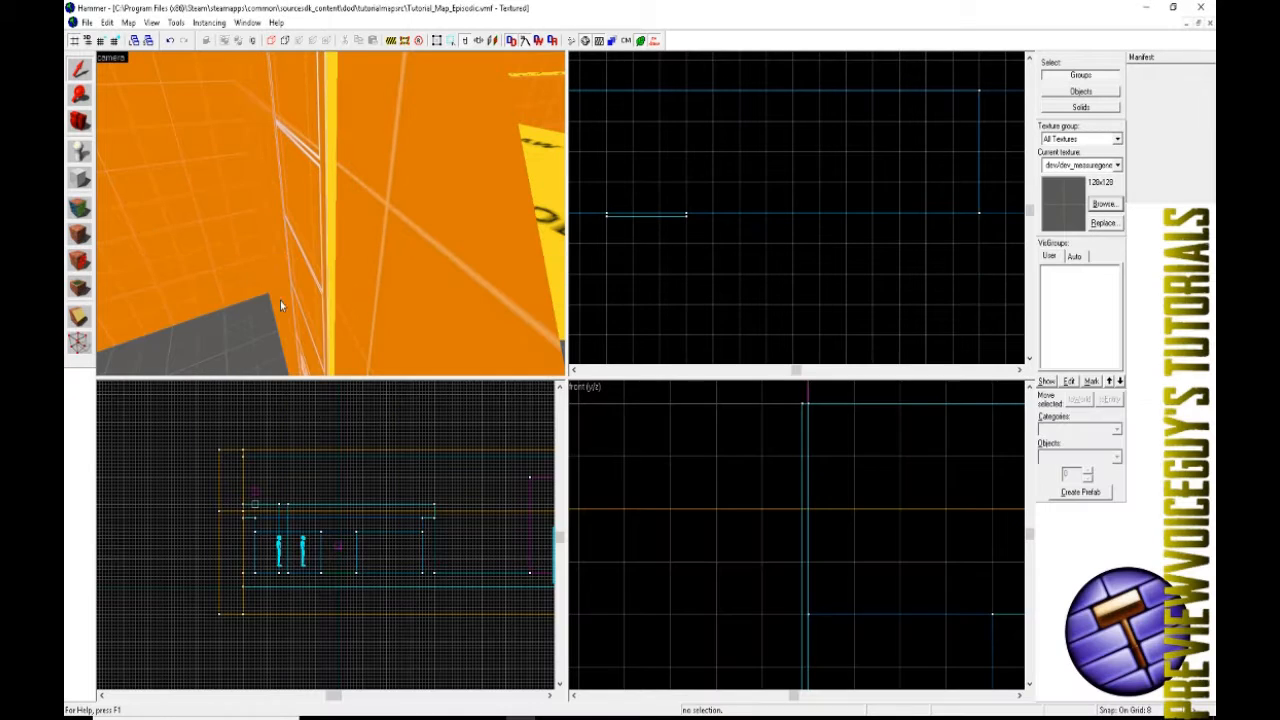
# - Apply the dev/dev_measuregeneric01b texture to the two narrow side faces of the ladder brush
pyautogui.click(79, 207)
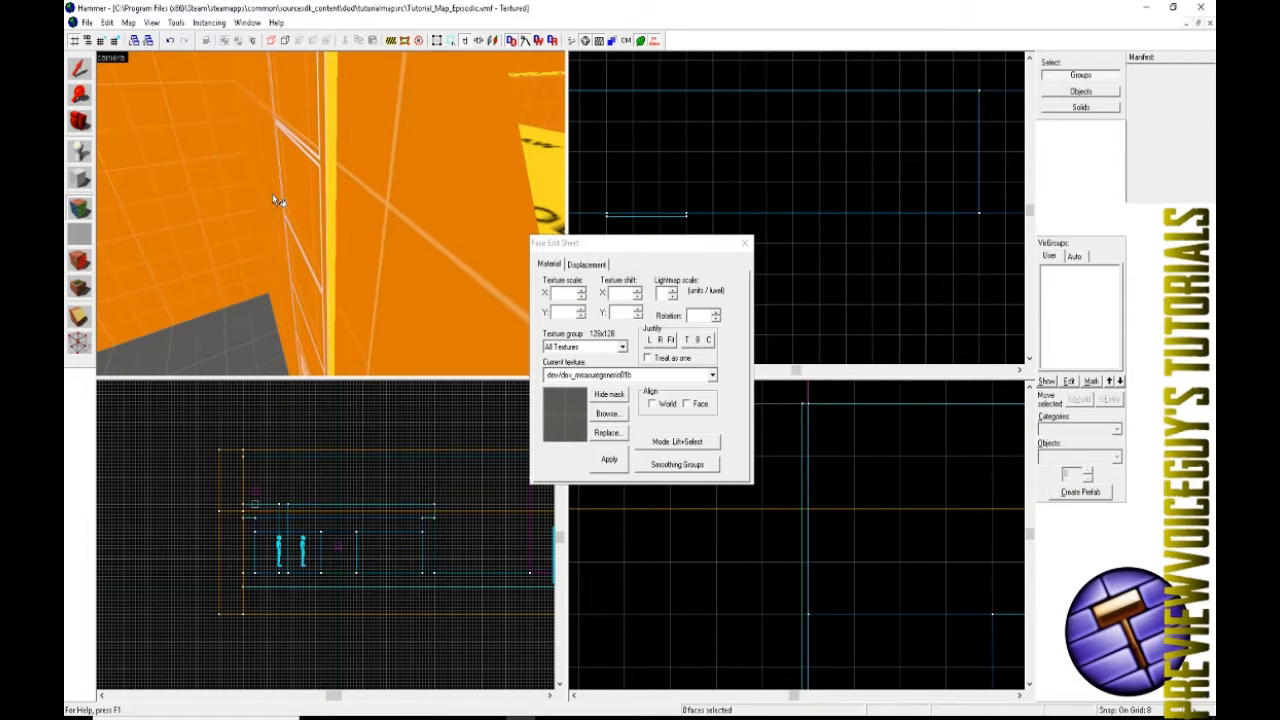
pyautogui.rightClick(332, 172)
pyautogui.press('z')
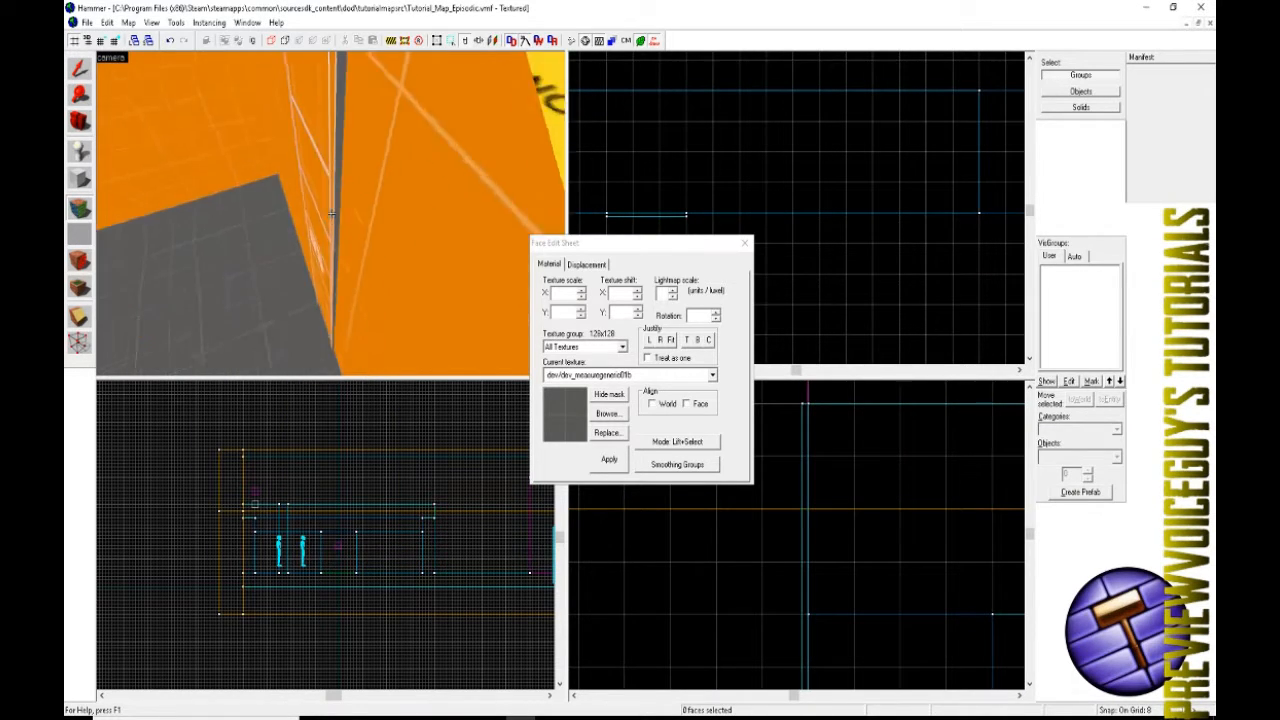
pyautogui.press('s')
pyautogui.press('w')
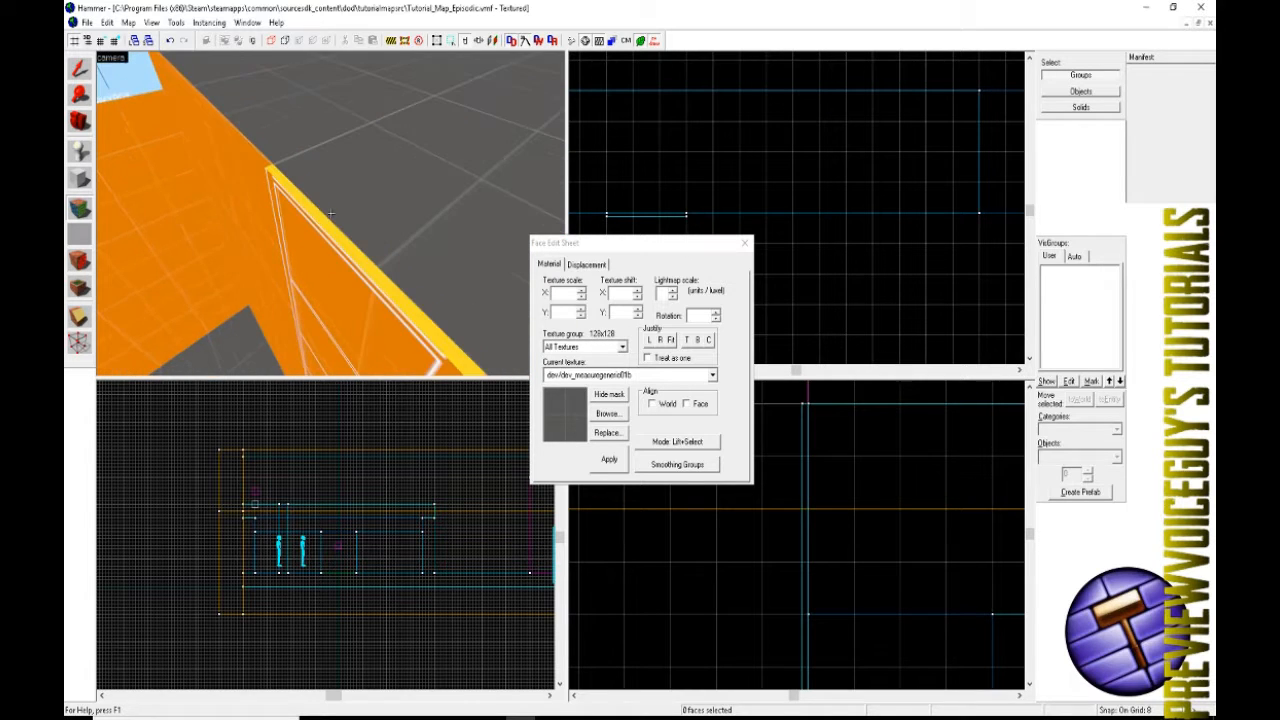
pyautogui.press('w')
pyautogui.press('w')
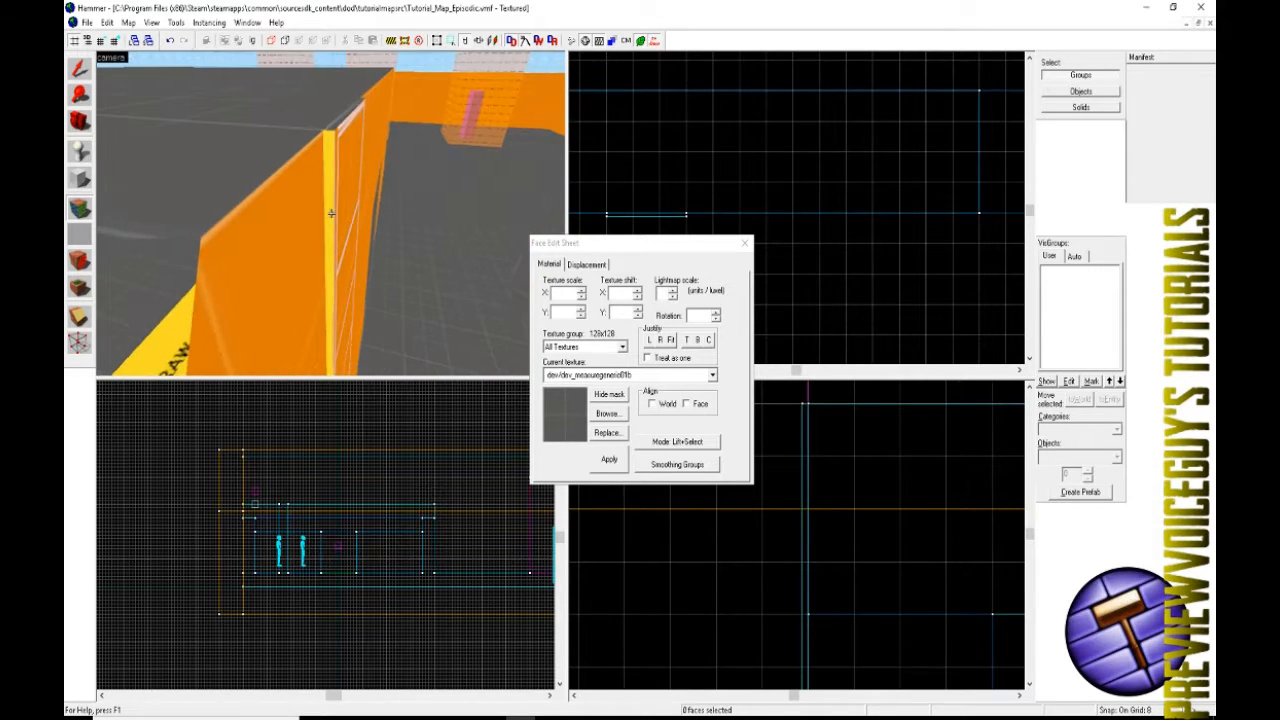
pyautogui.rightClick(331, 213)
pyautogui.press('s')
pyautogui.press('w')
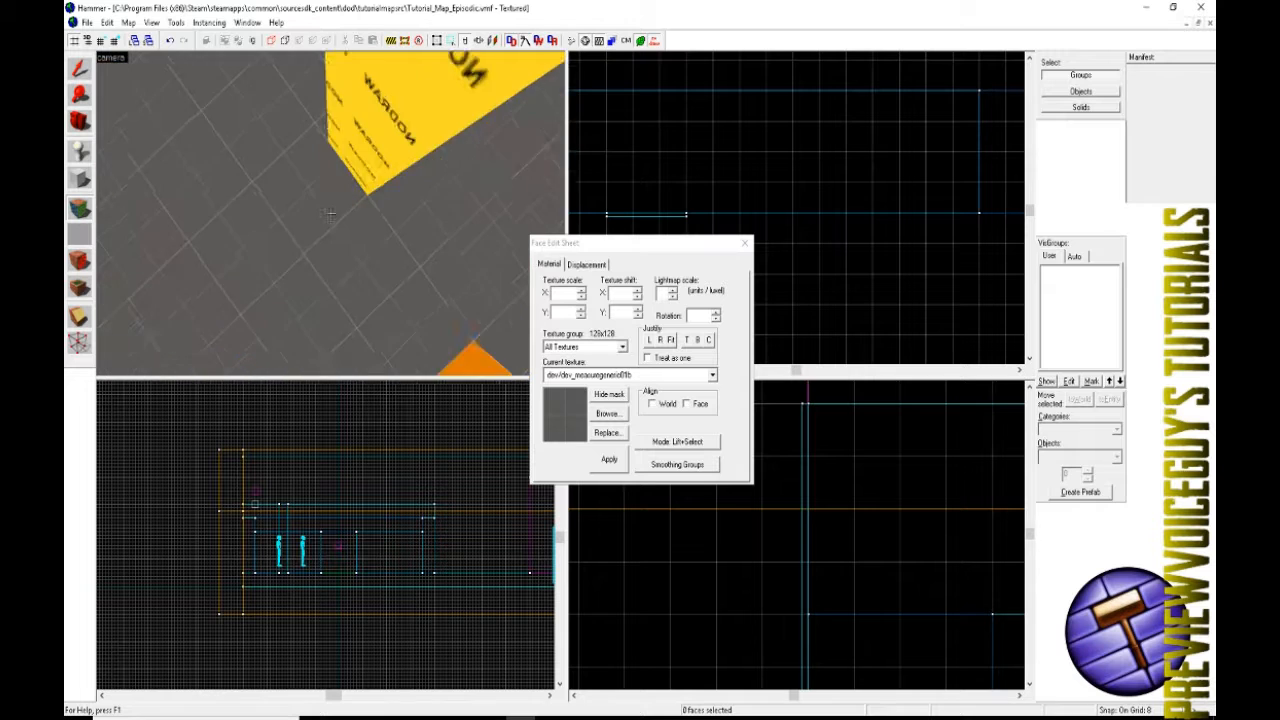
pyautogui.press('s')
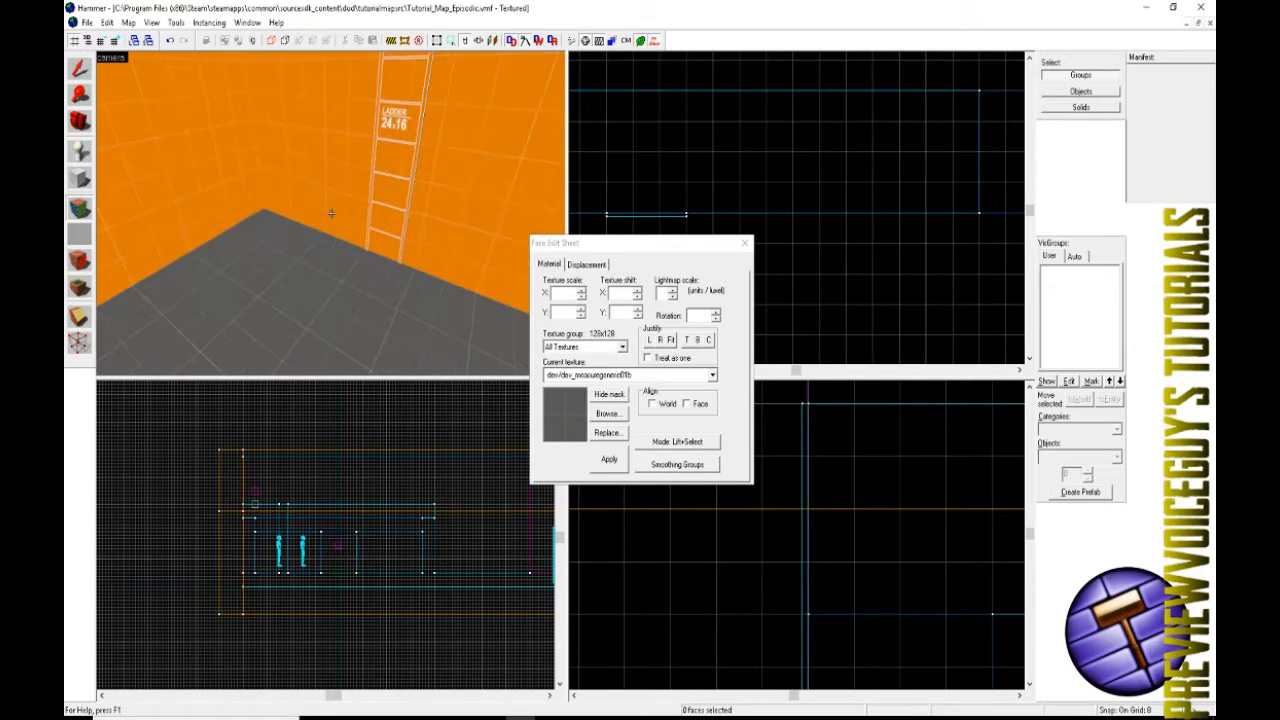
pyautogui.press('w')
pyautogui.press('w')
pyautogui.press('z')
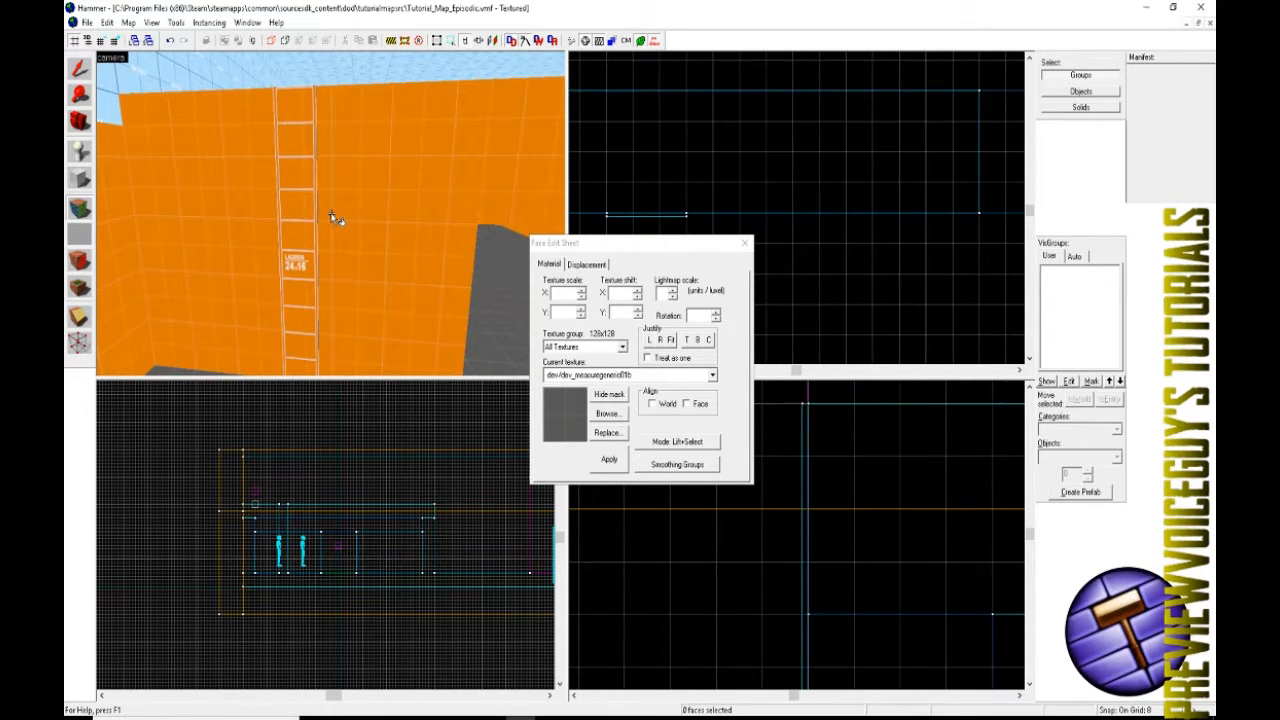
# - Reduce the grid size to 1 unit and place a copy of the ladder brush directly in front of the original
pyautogui.click(79, 70)
pyautogui.press('w')
pyautogui.press('a')
pyautogui.press('d')
pyautogui.click(323, 160)
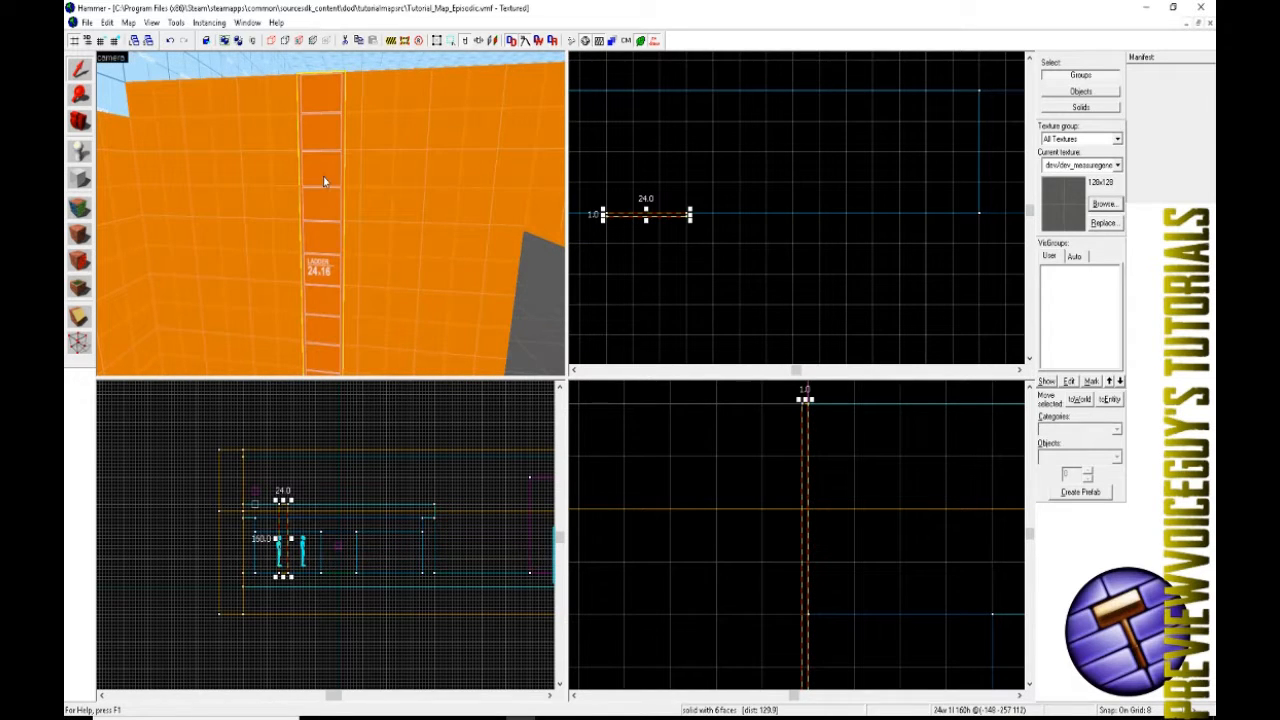
pyautogui.scroll(8, 590, 220)
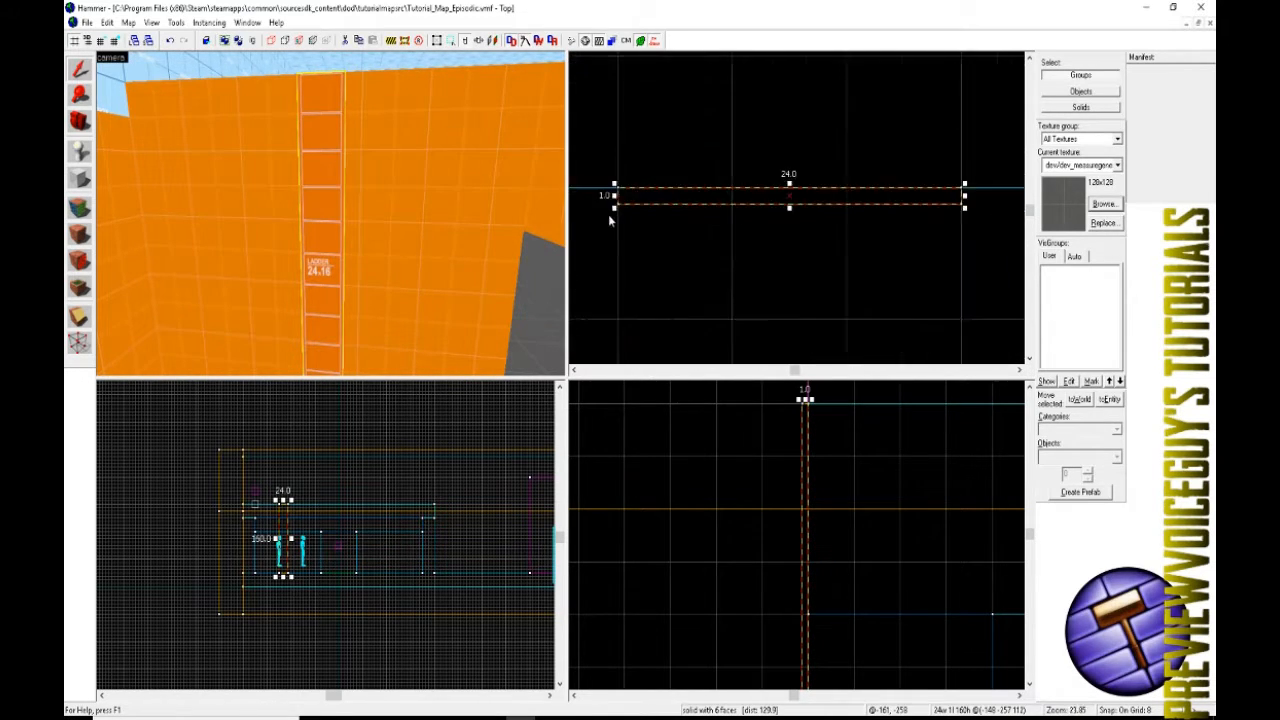
pyautogui.press('[')
pyautogui.press('[')
pyautogui.press('[')
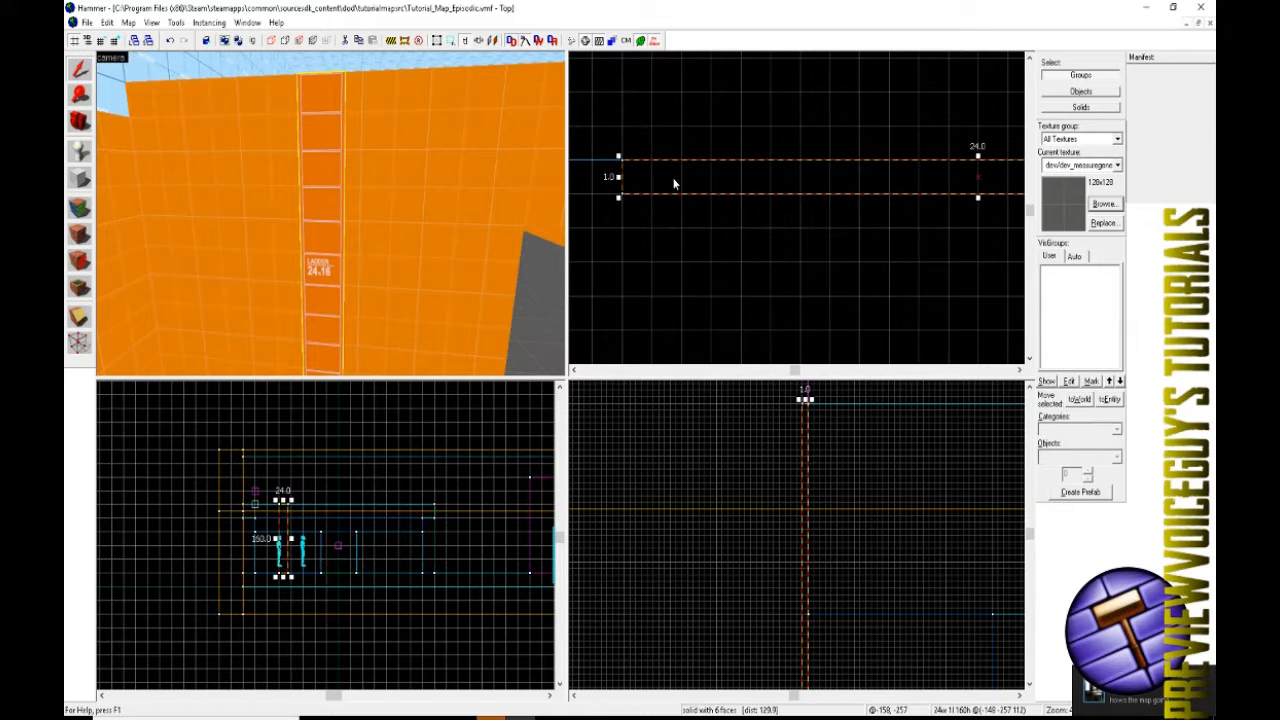
pyautogui.moveTo(673, 183); pyautogui.dragTo(673, 212)
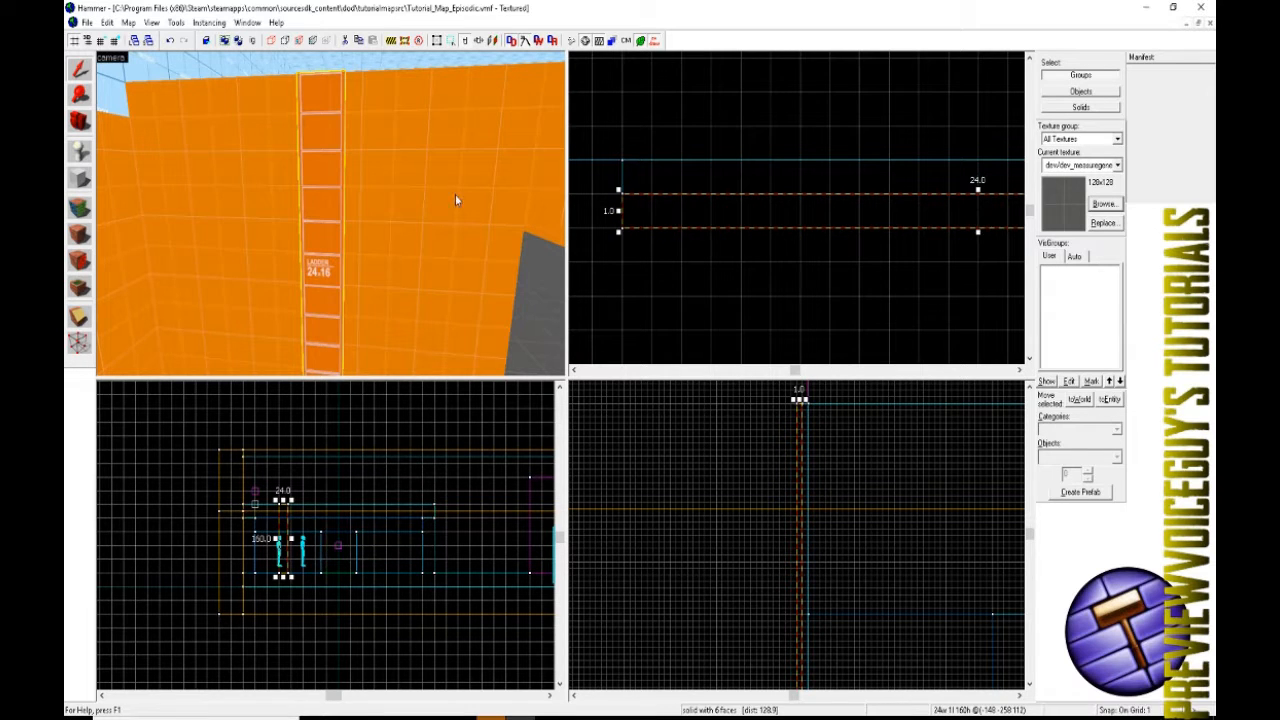
# - Filter the textures for "ladder" and choose tools/toolsinvisibleladder as the current texture
pyautogui.press('z')
pyautogui.press('w')
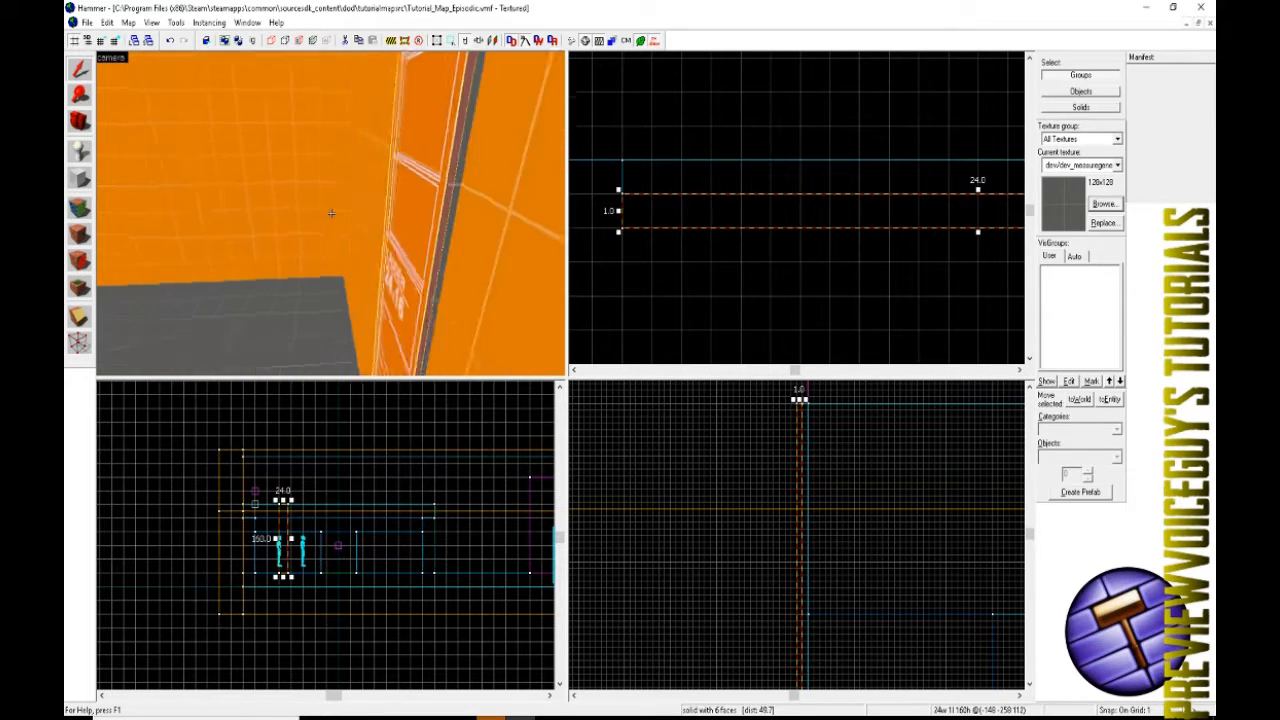
pyautogui.press('z')
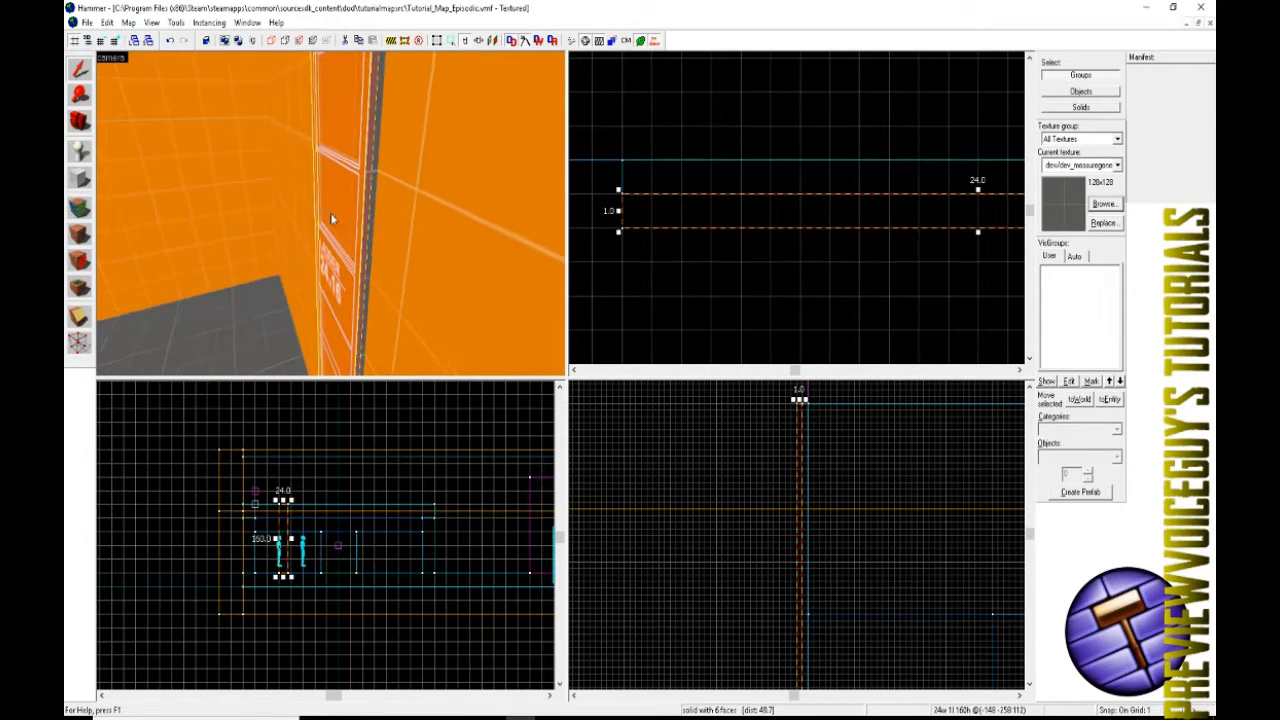
pyautogui.click(1104, 204)
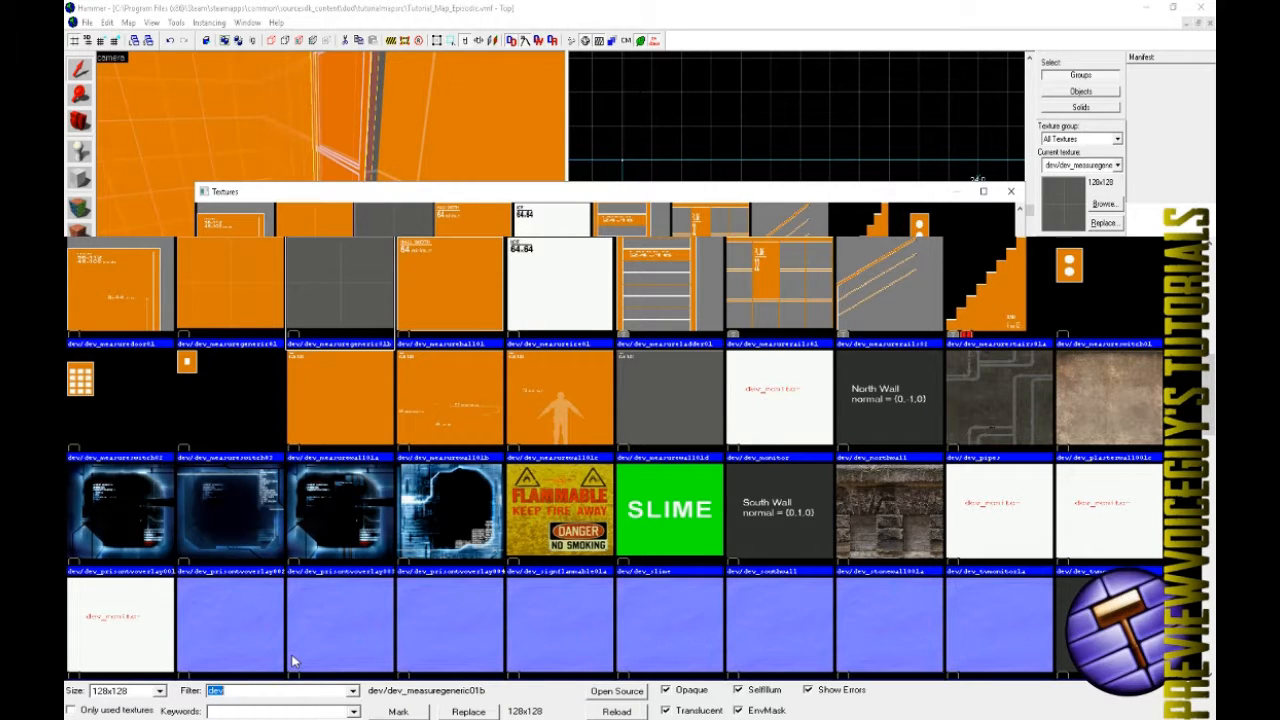
pyautogui.write('ladder')
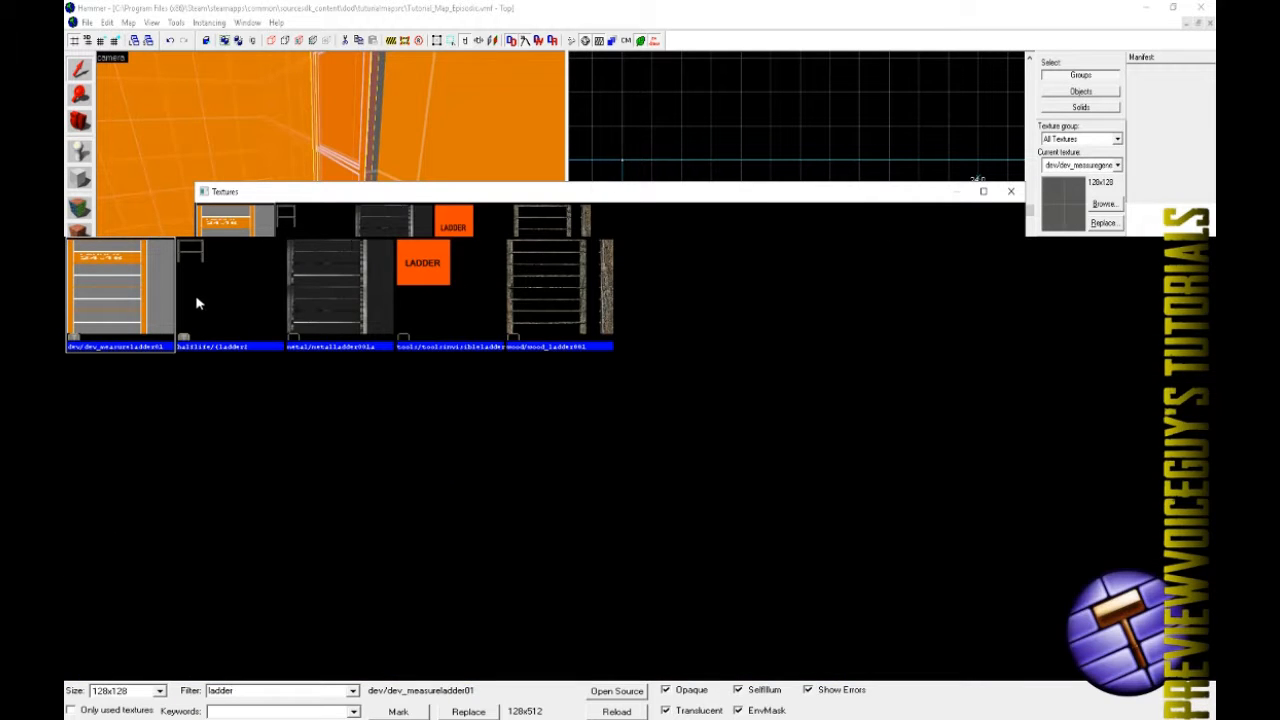
pyautogui.click(437, 278)
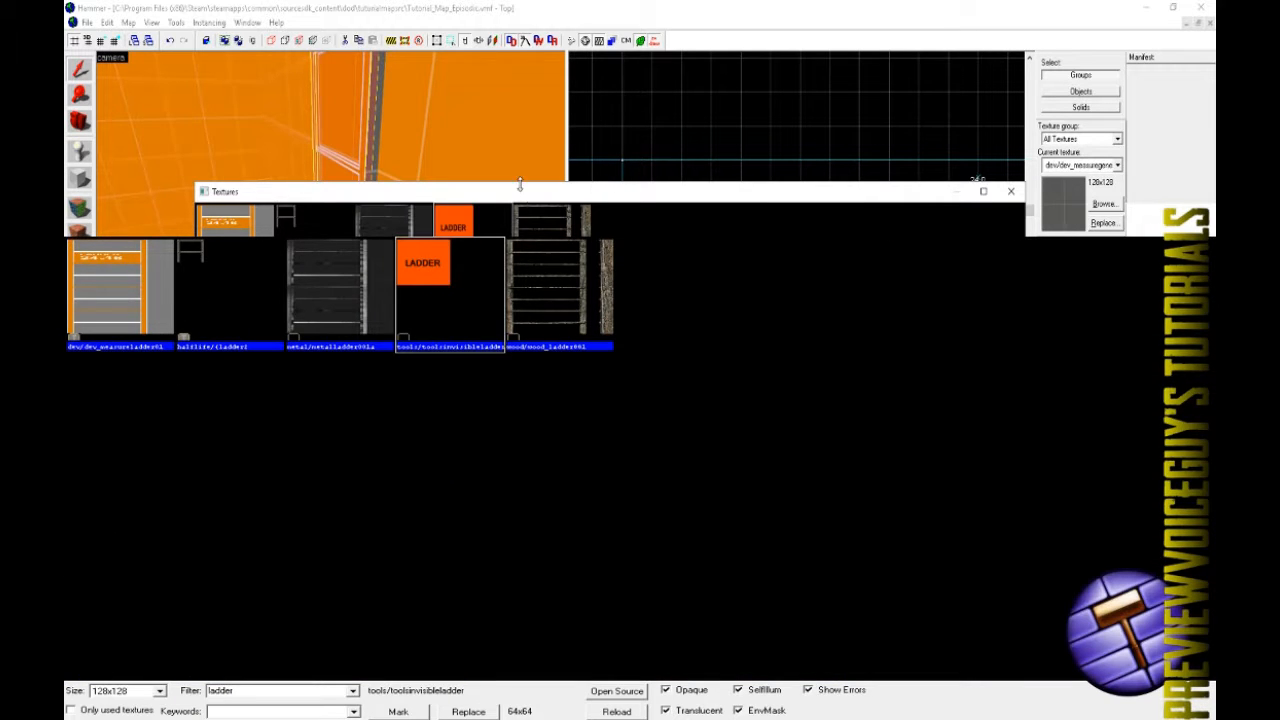
pyautogui.doubleClick(477, 265)
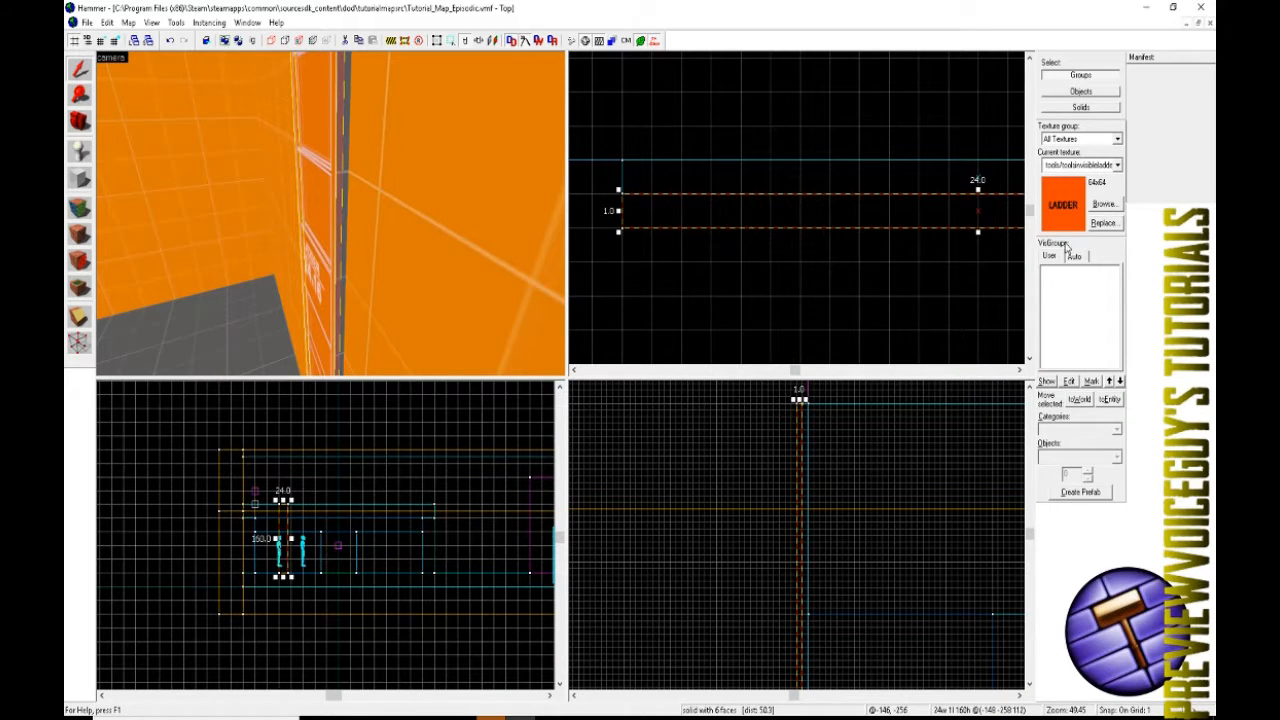
# - Apply the tools/toolsinvisibleladder texture to all faces of the copied brush and deselect it
pyautogui.click(79, 233)
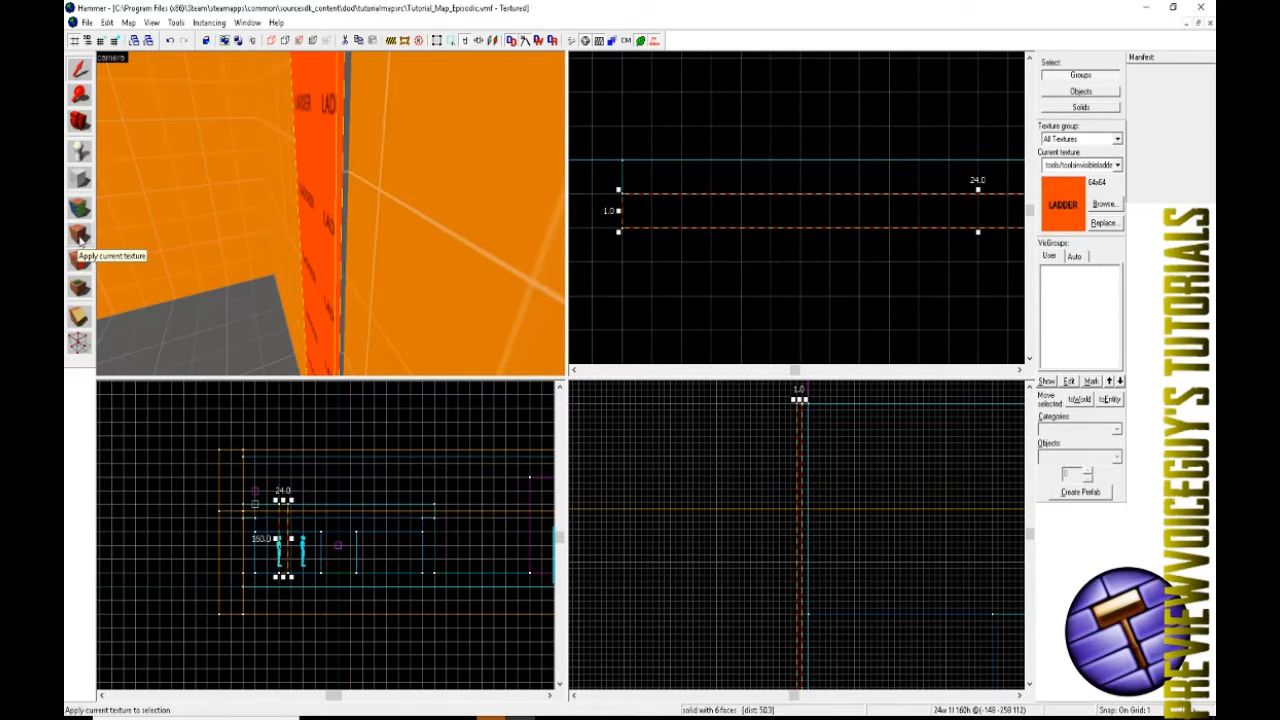
pyautogui.press('a')
pyautogui.press('z')
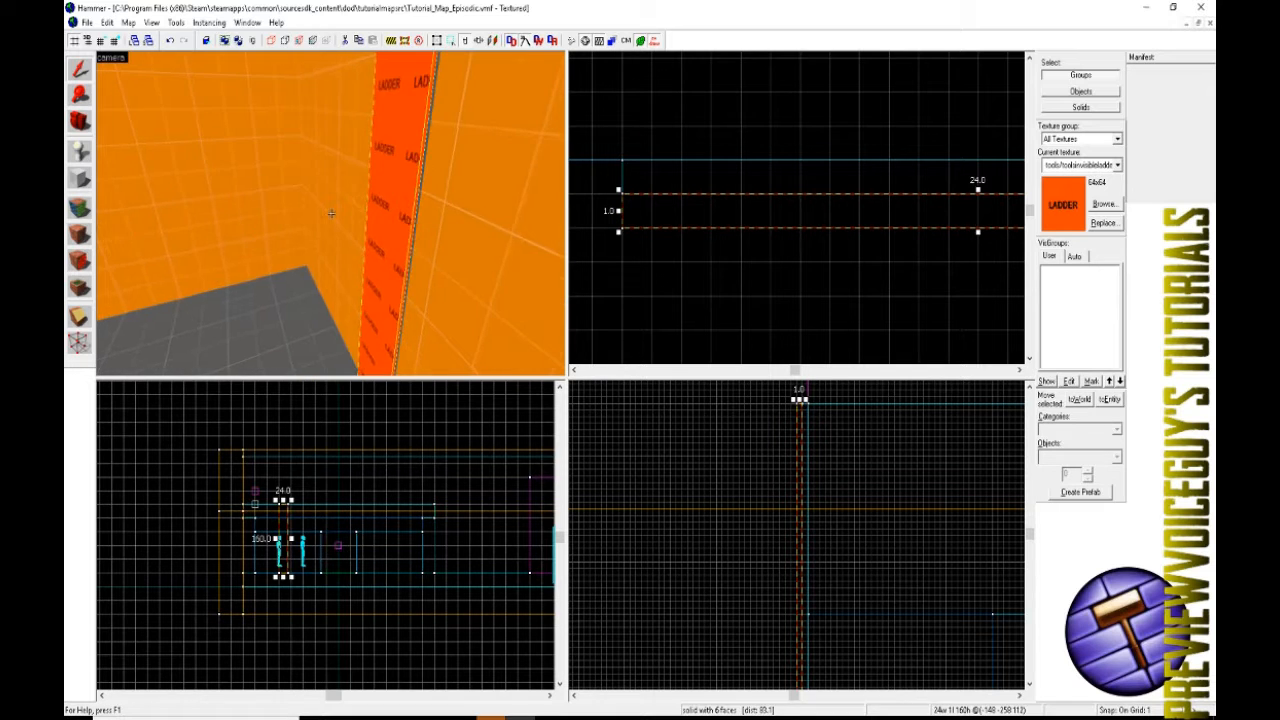
pyautogui.press('d')
pyautogui.press('d')
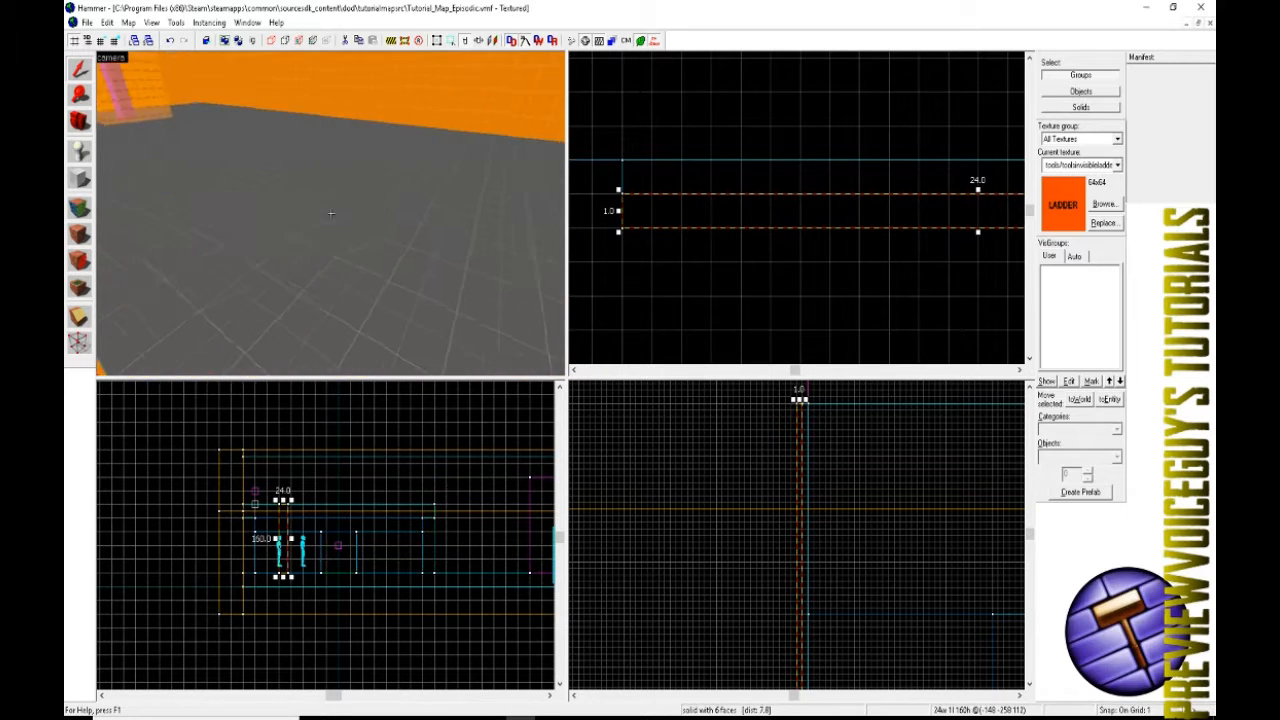
pyautogui.press('s')
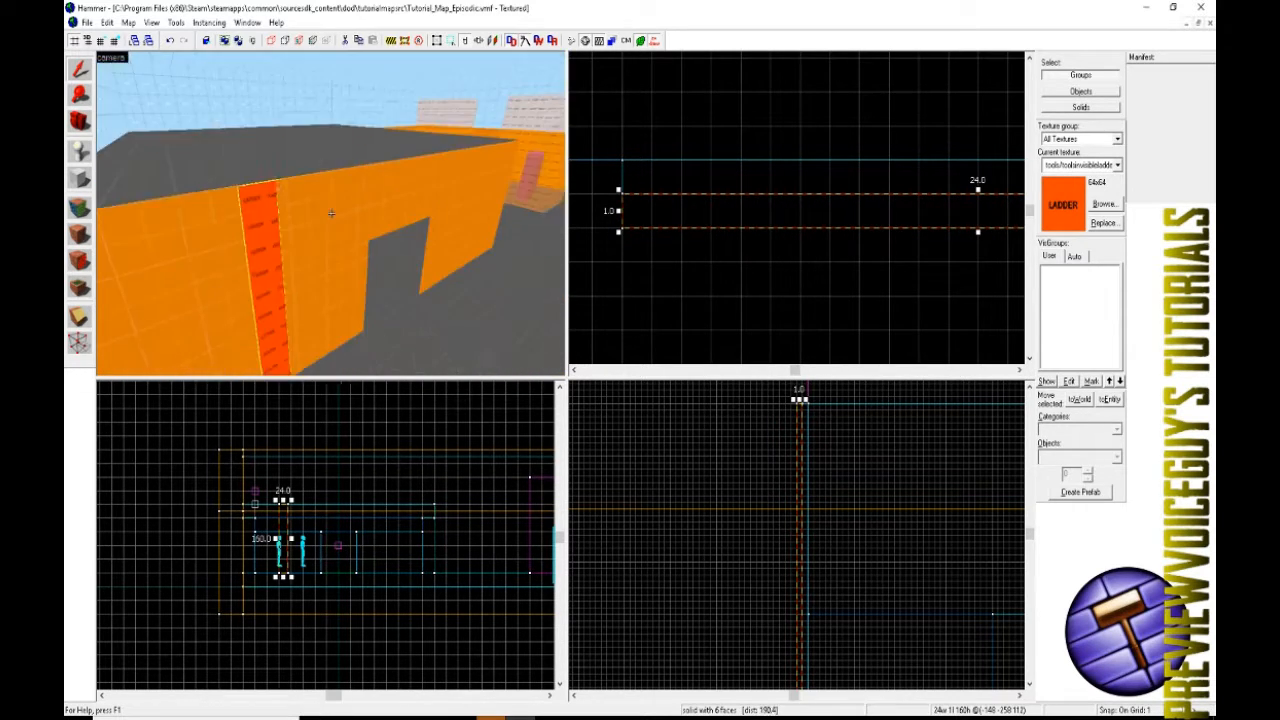
pyautogui.press('w')
pyautogui.press('Escape')
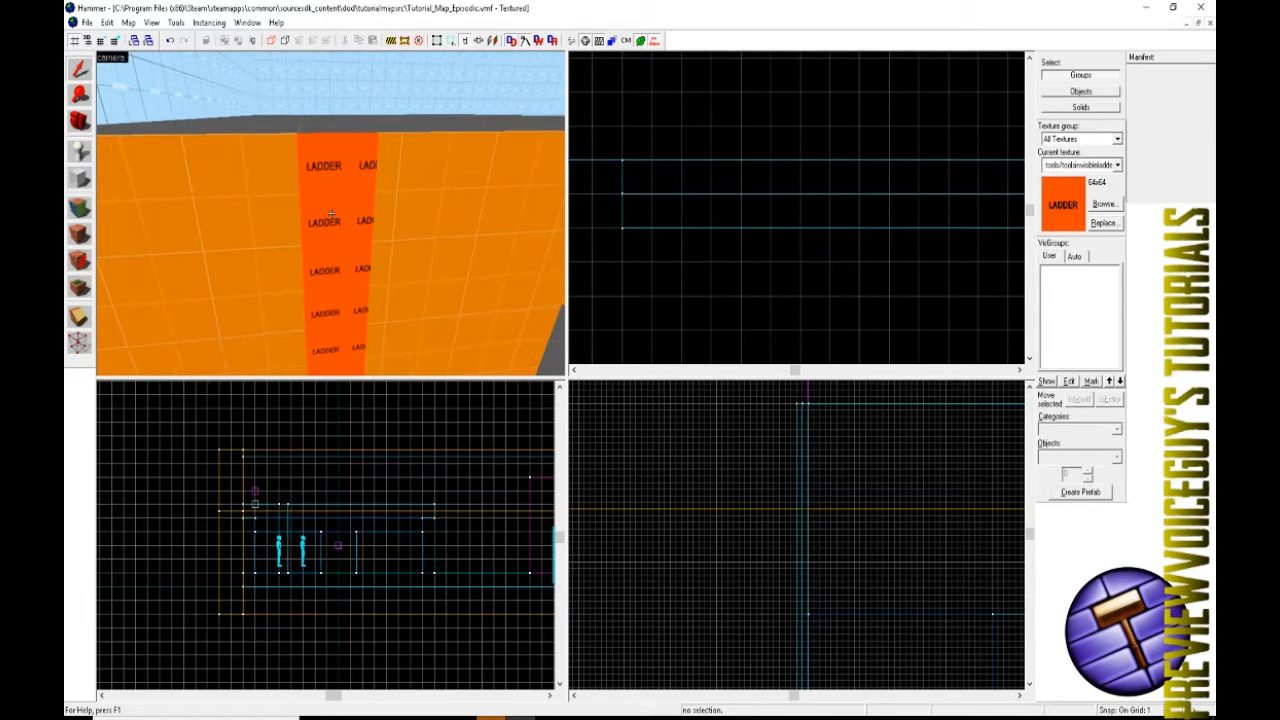
# - Examine the ladder brush and its invisible-ladder cover on the building's wall from the front, the sides and farther away
pyautogui.press('w')
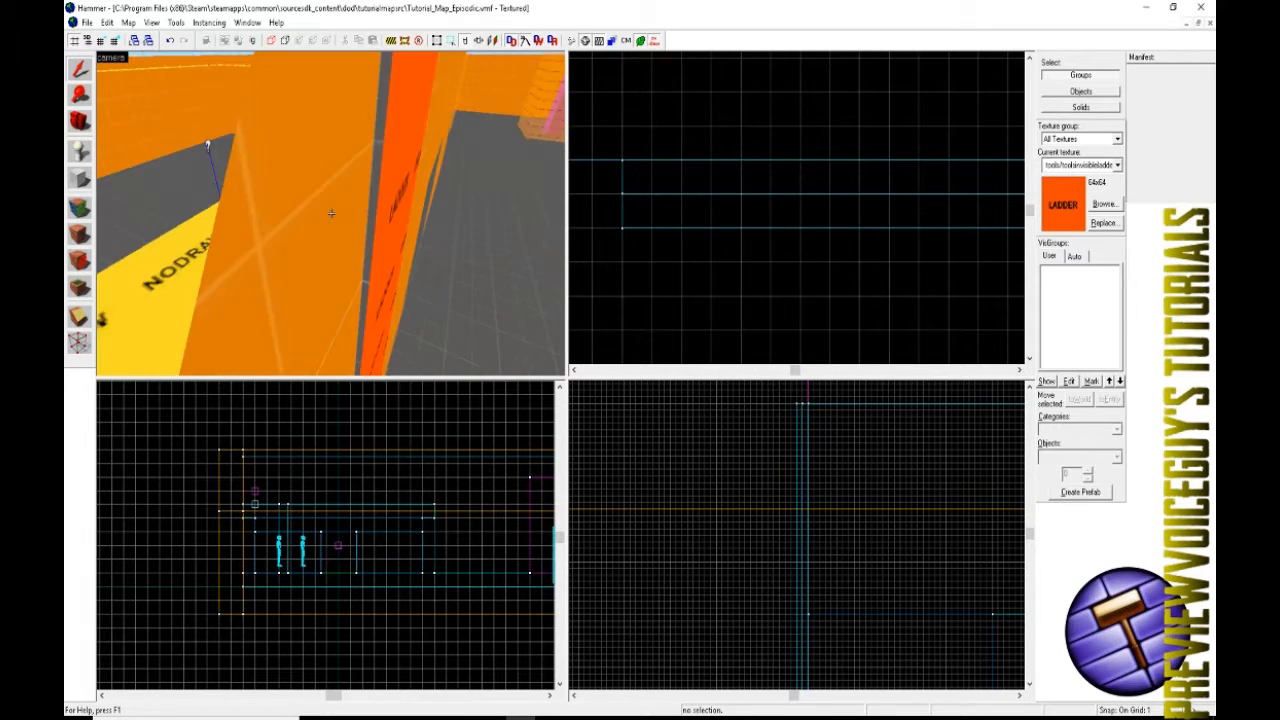
pyautogui.press('s')
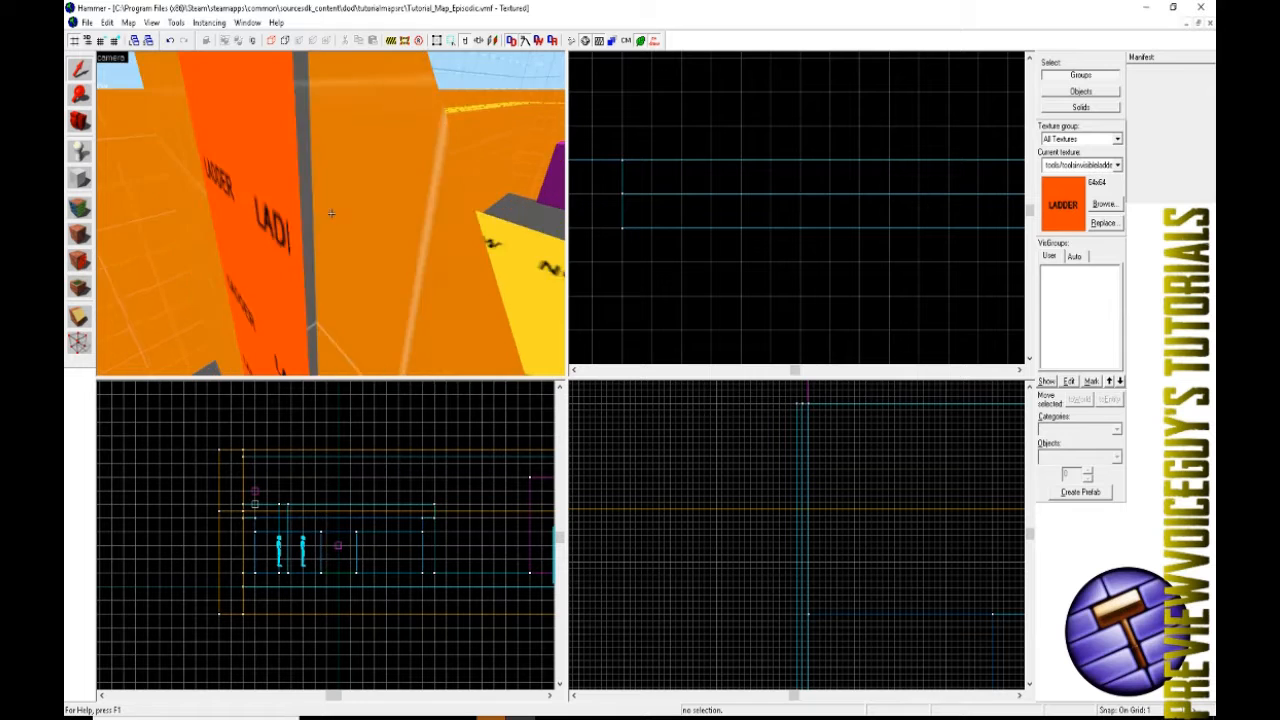
pyautogui.press('w')
pyautogui.press('s')
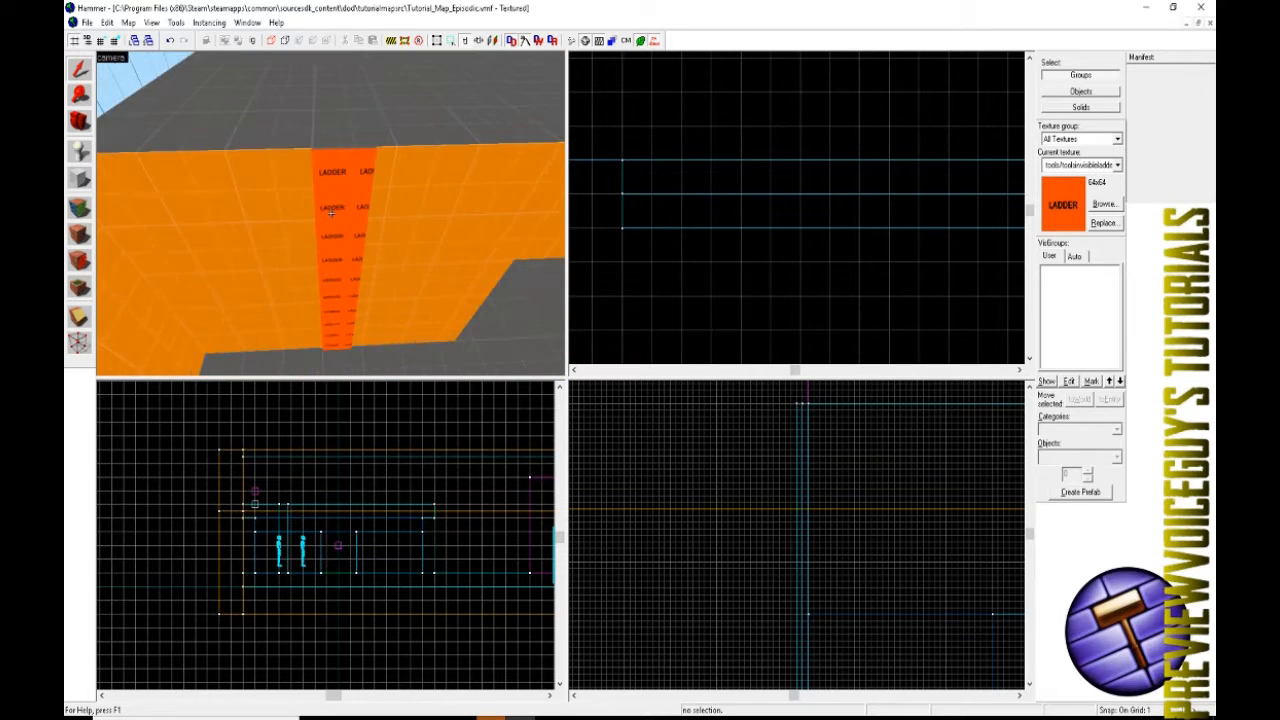
pyautogui.press('z')
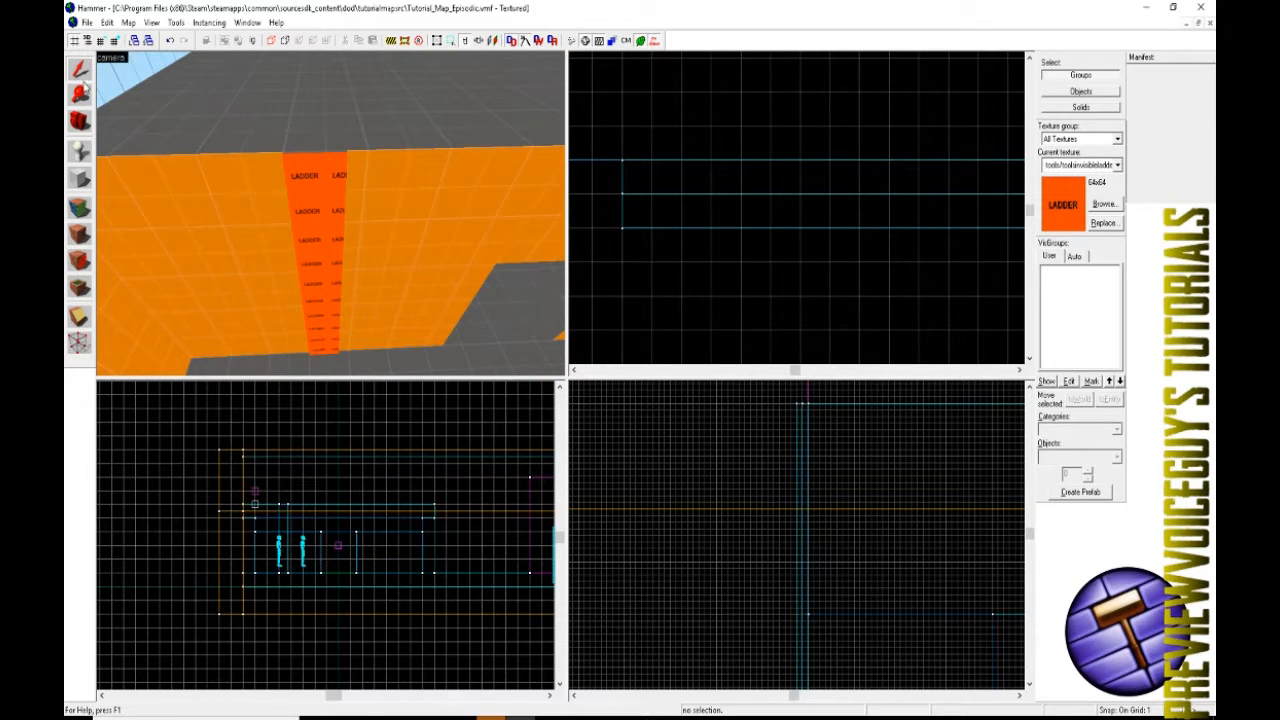
pyautogui.click(302, 178)
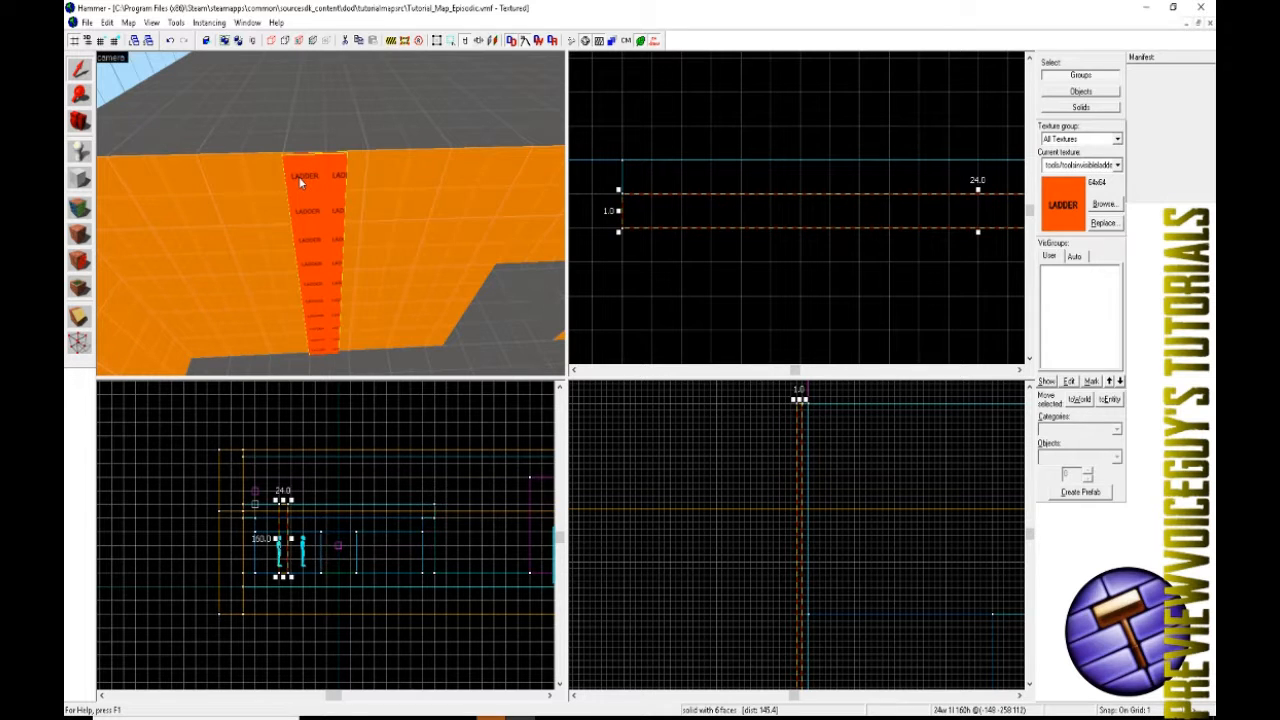
pyautogui.scroll(-4, 831, 606)
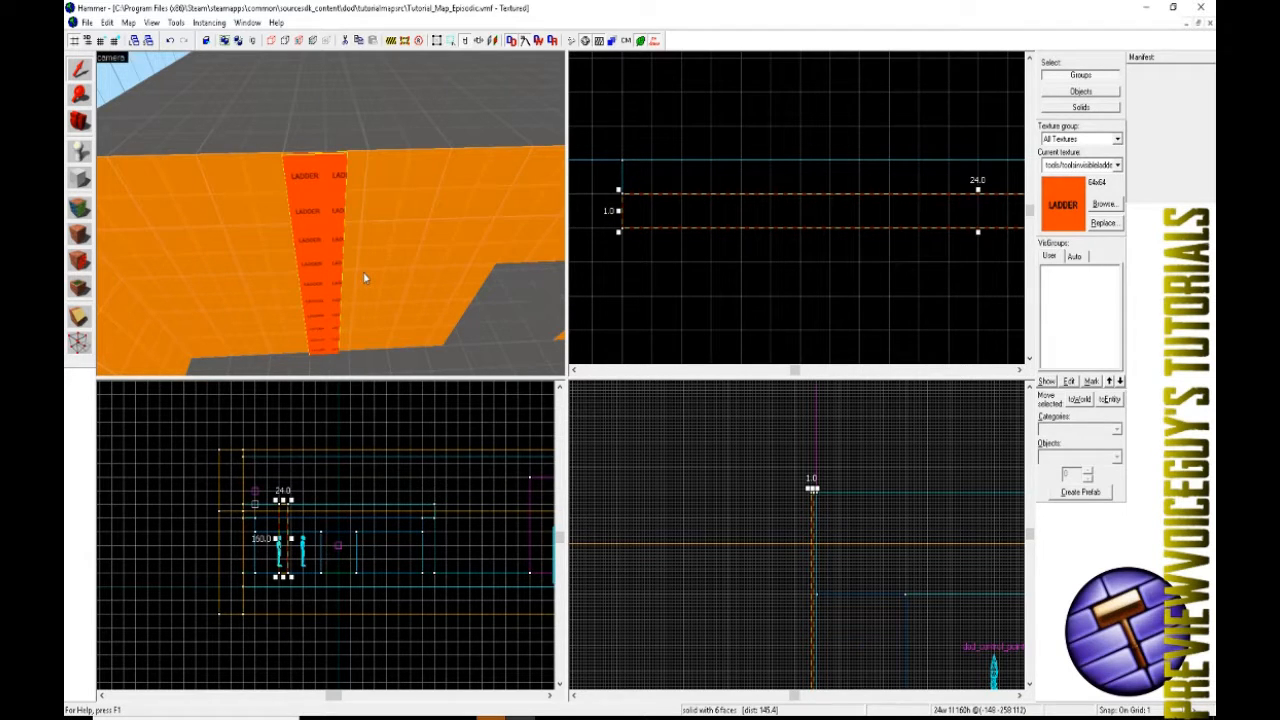
pyautogui.press('s')
pyautogui.press('w')
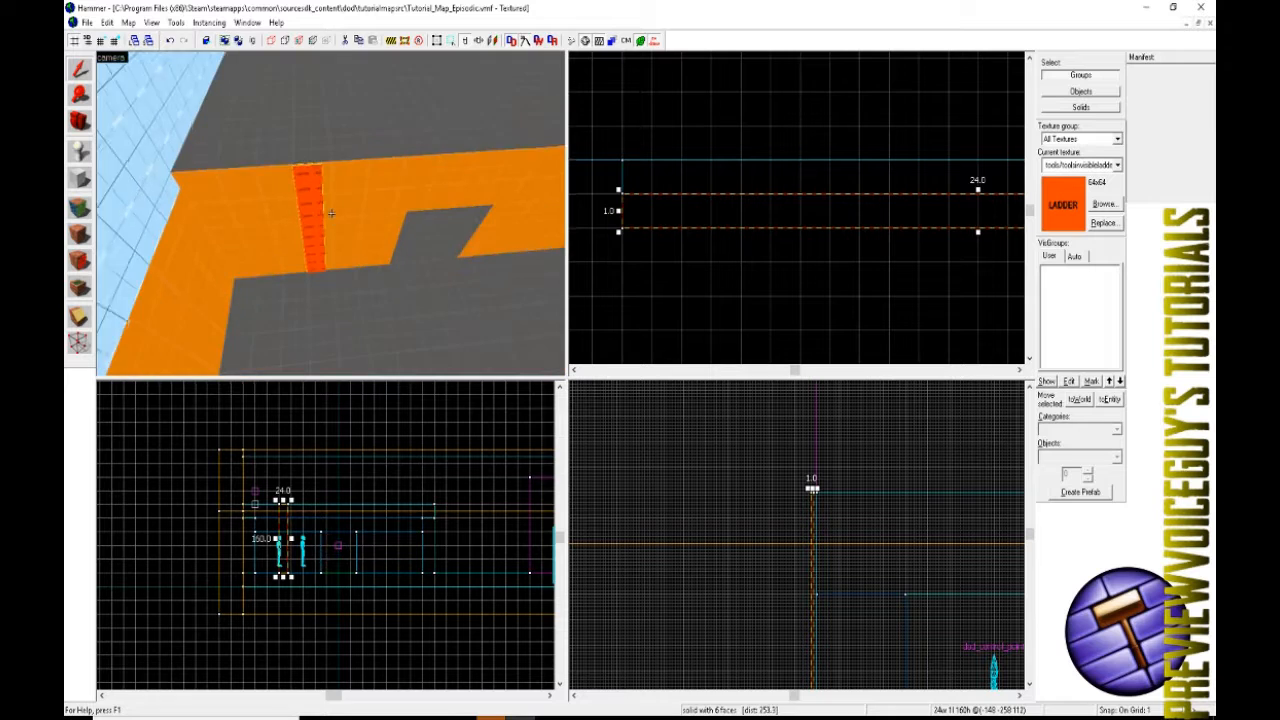
pyautogui.press('z')
pyautogui.press('Escape')
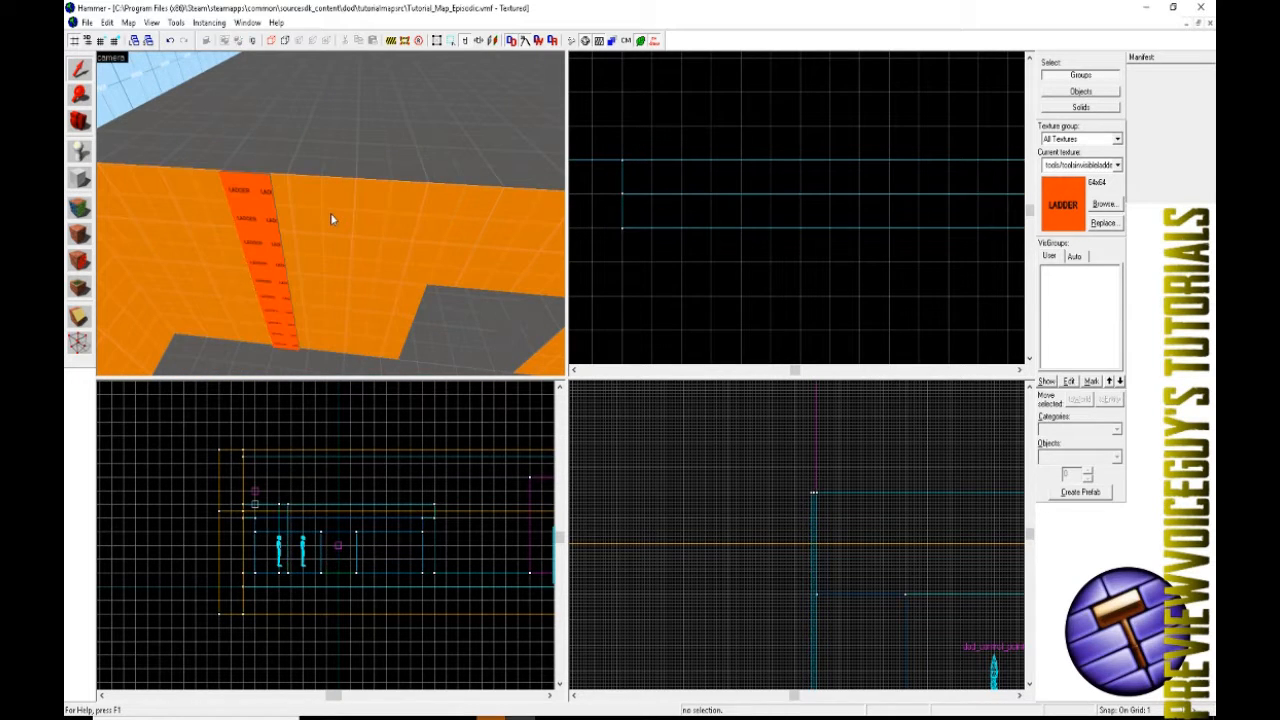
pyautogui.press('z')
pyautogui.press('d')
pyautogui.press('w')
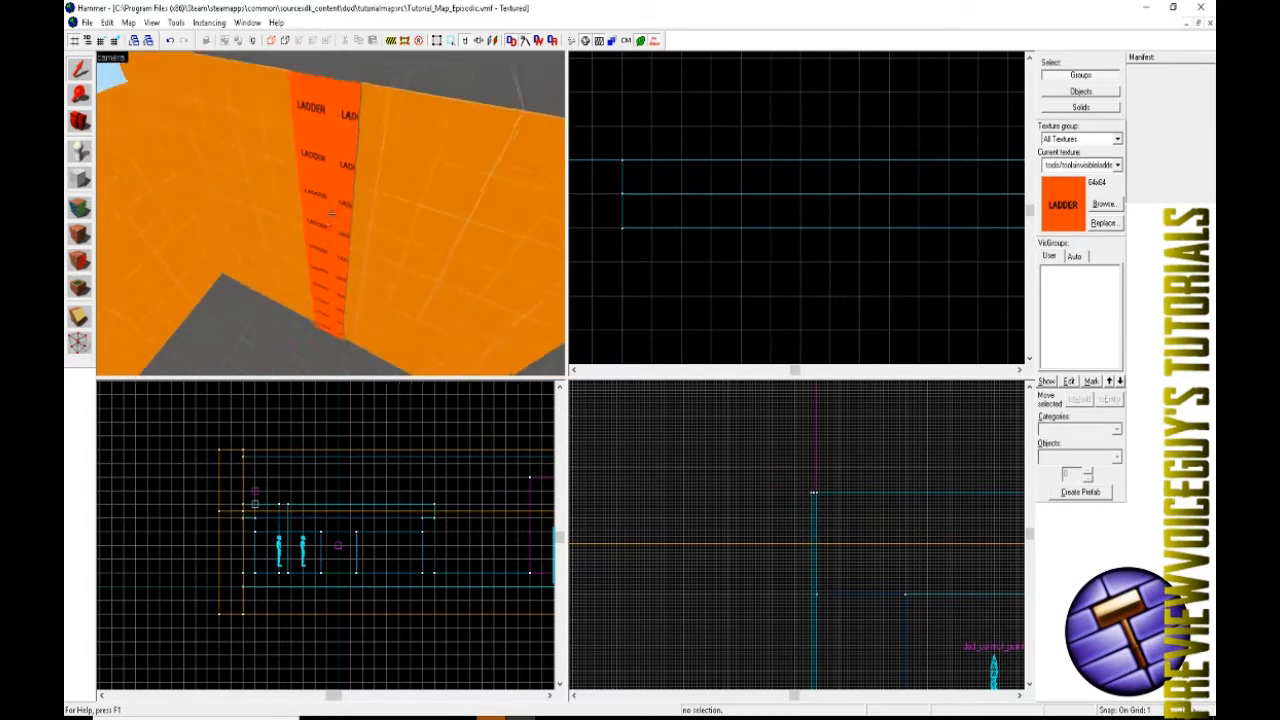
pyautogui.press('w')
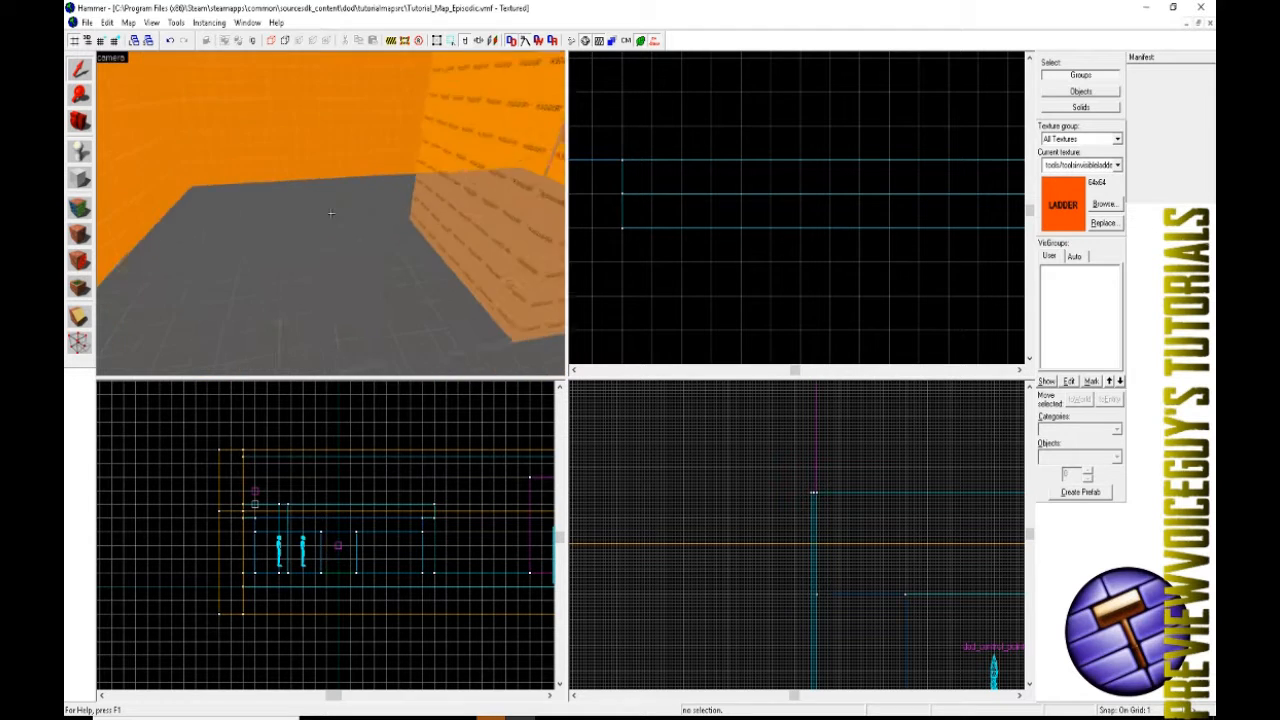
pyautogui.press('w')
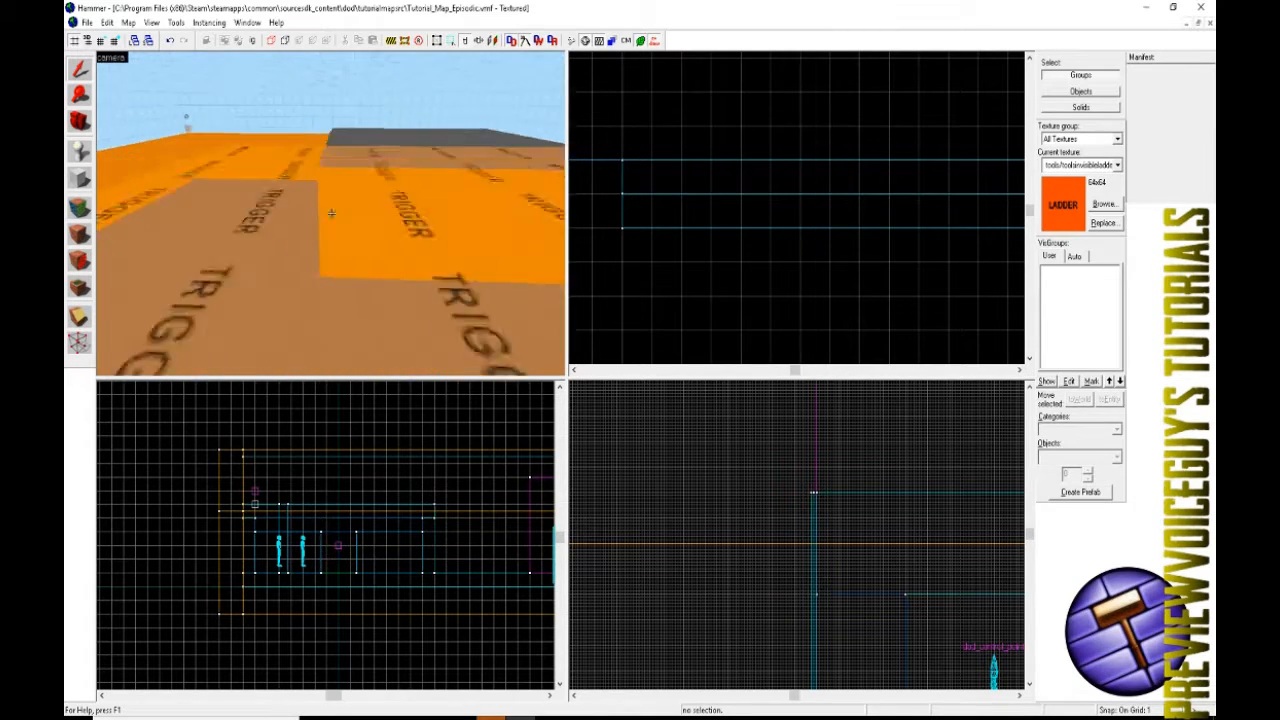
pyautogui.press('w')
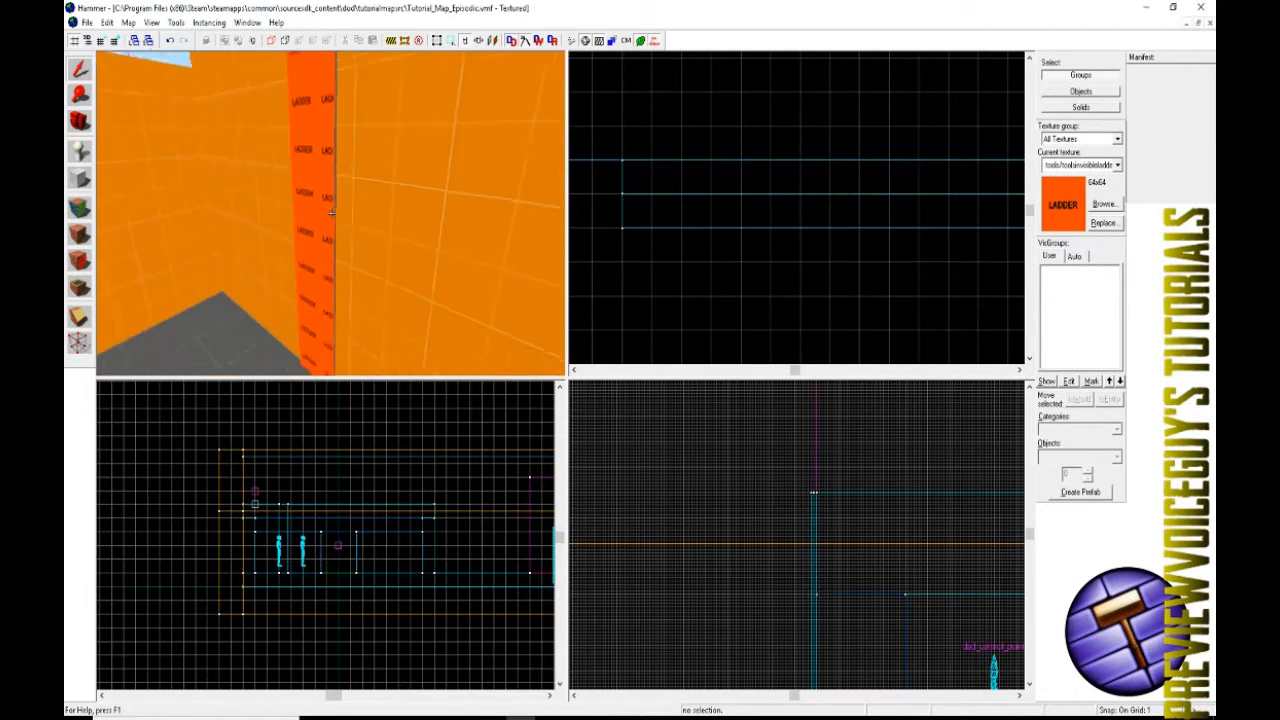
# - Select both ladder brushes, raise the grid size to 16 units and move them along the wall to the doorway's other side, then deselect them
pyautogui.click(254, 135)
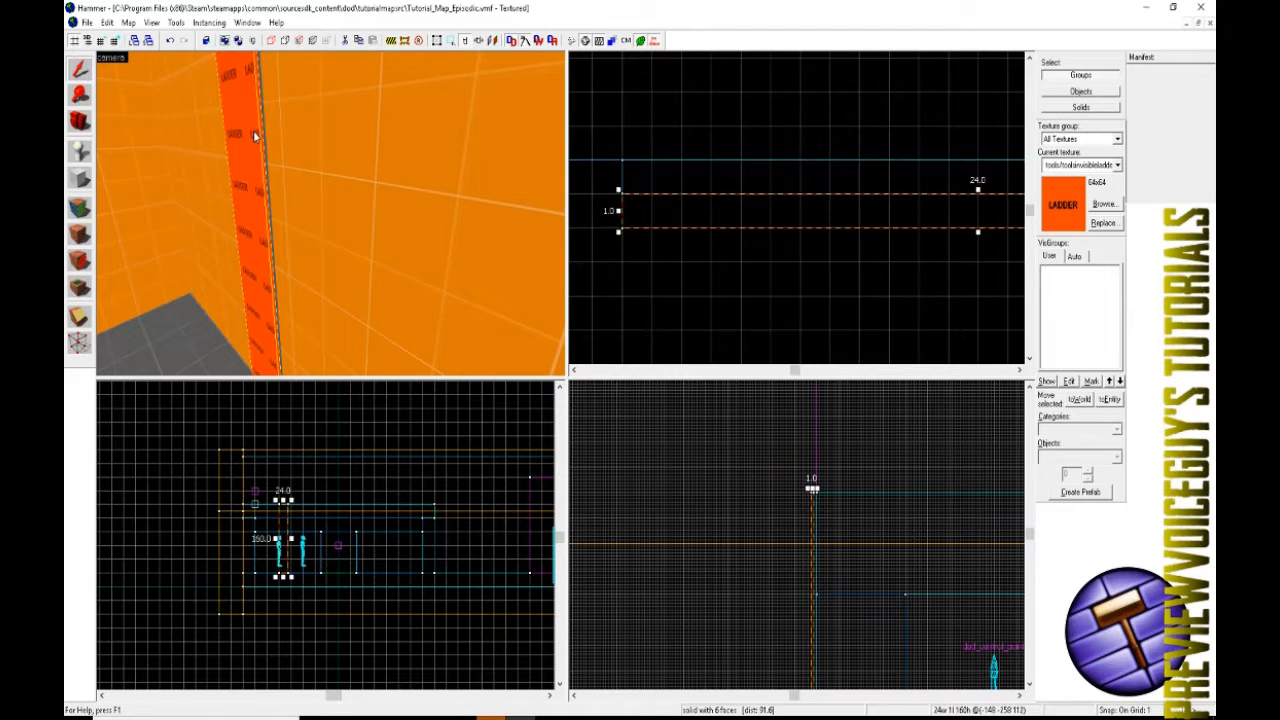
pyautogui.keyDown('ctrl'); pyautogui.click(264, 130); pyautogui.keyUp('ctrl')
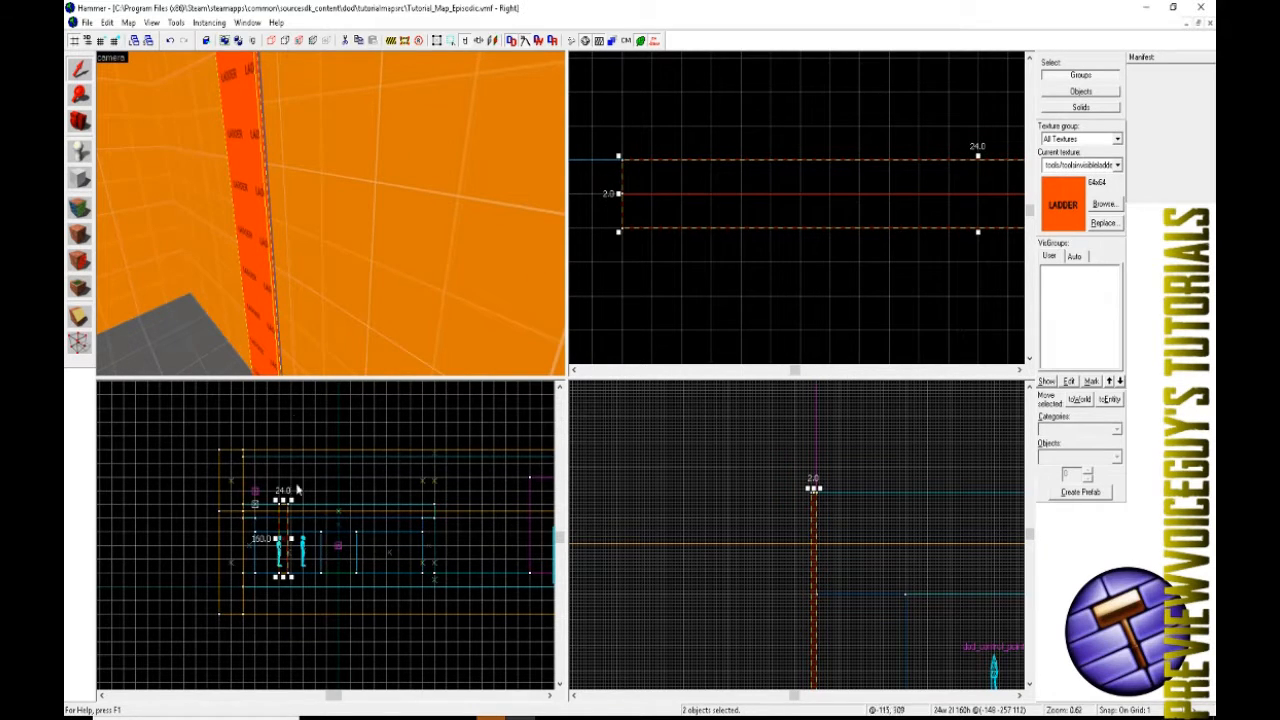
pyautogui.scroll(4, 294, 538)
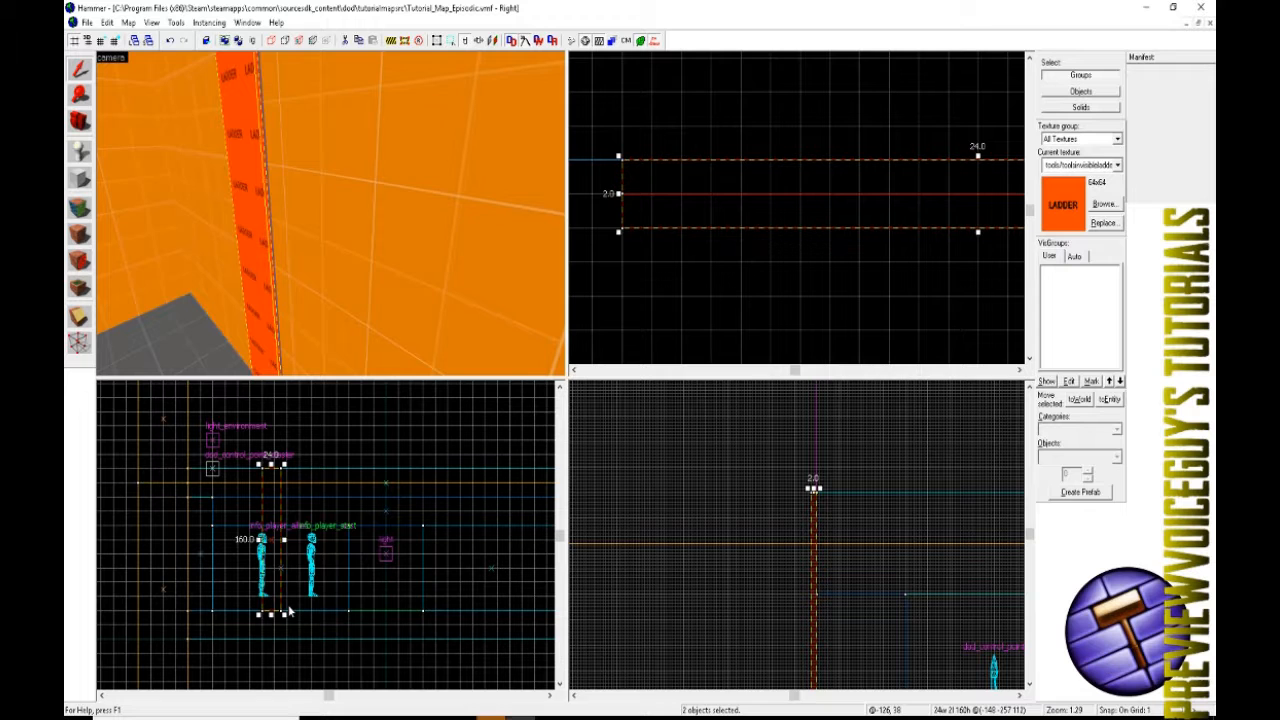
pyautogui.press(']')
pyautogui.press(']')
pyautogui.press(']')
pyautogui.press(']')
pyautogui.moveTo(272, 600); pyautogui.dragTo(450, 600)
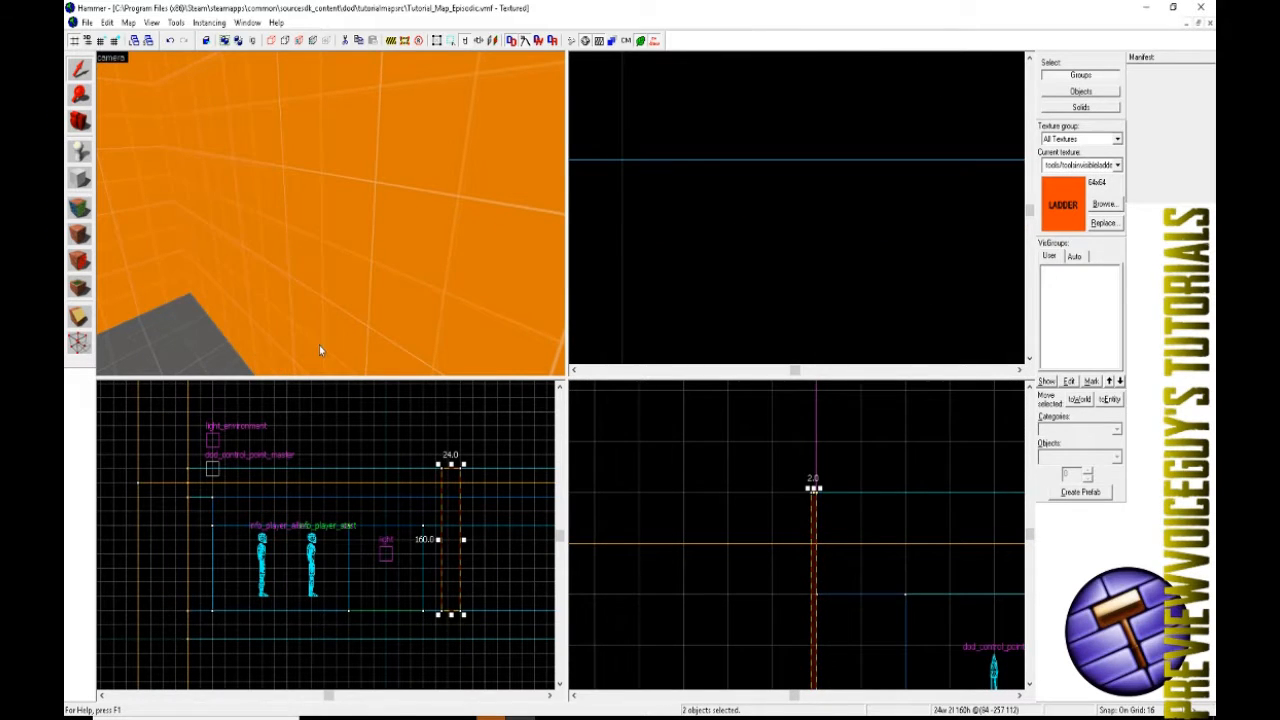
pyautogui.press('z')
pyautogui.press('s')
pyautogui.press('z')
pyautogui.press('Escape')
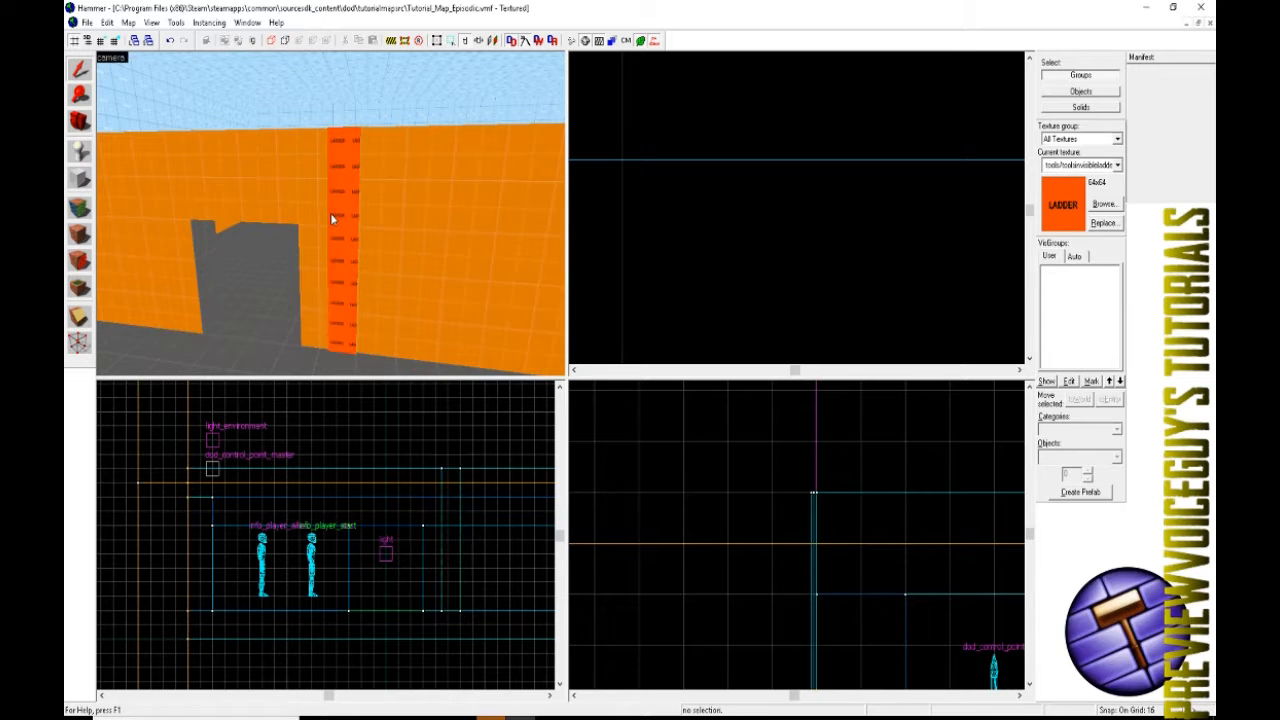
# - Filter the textures for "nodraw" and choose tools/toolsnodraw as the current texture
pyautogui.press('a')
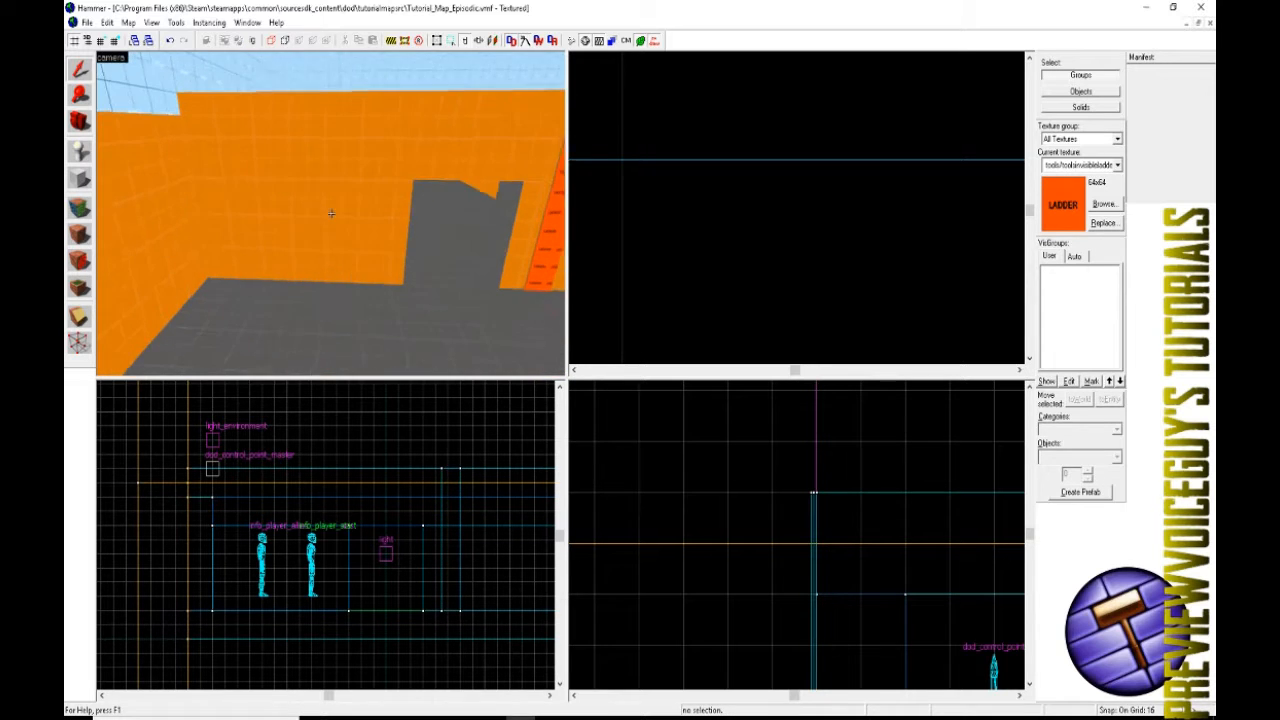
pyautogui.press('z')
pyautogui.click(1104, 204)
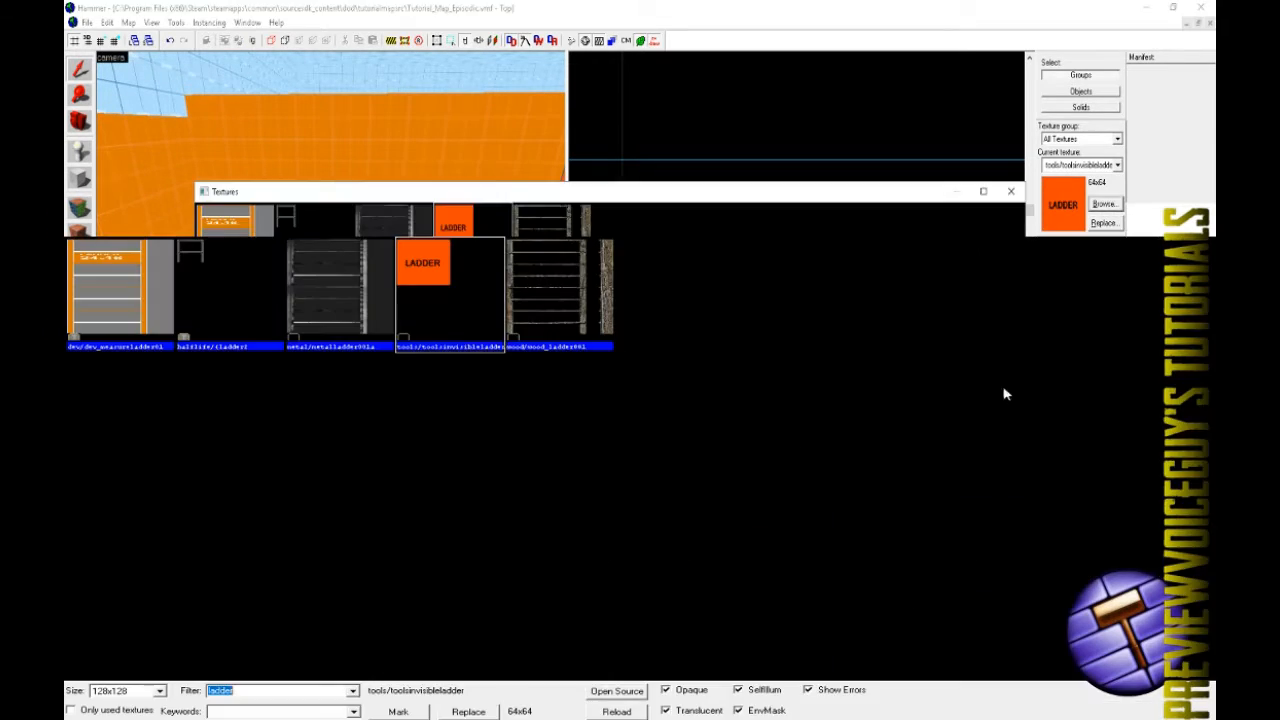
pyautogui.write('nodraw')
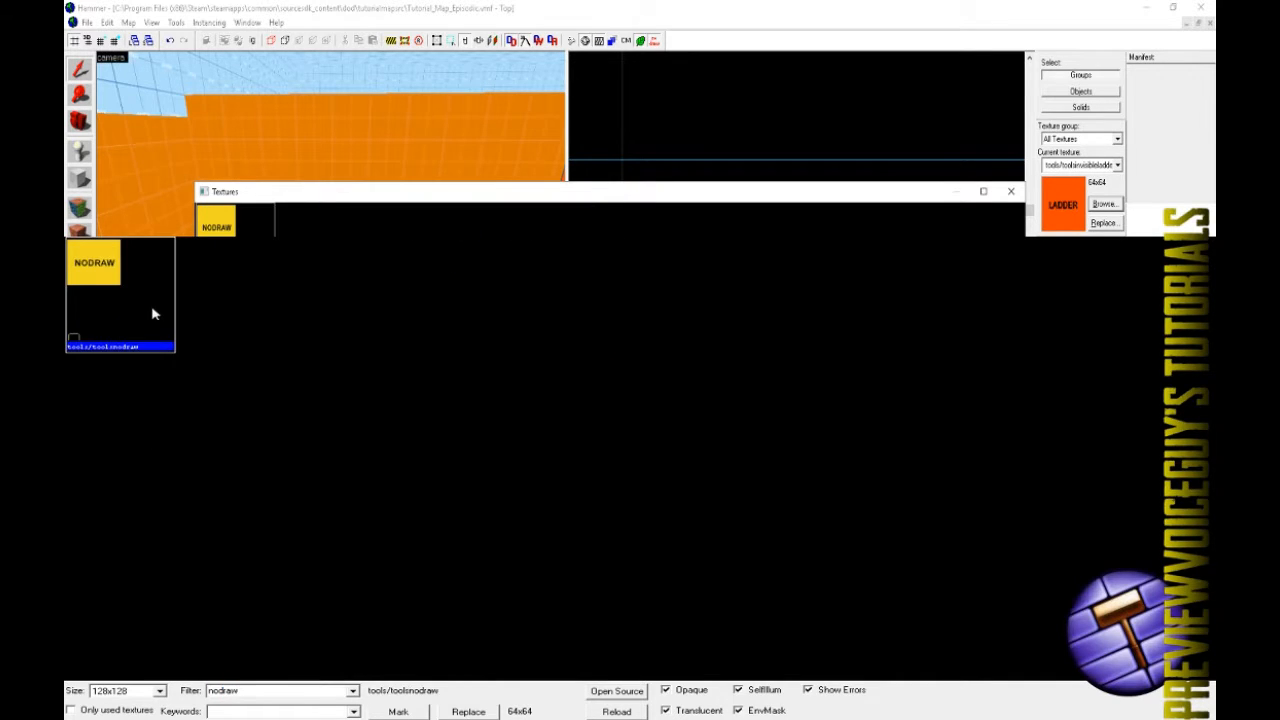
pyautogui.doubleClick(153, 314)
# - Outline a block 208 by 96 units and 160 units high against the building's front wall, beside the doorway
pyautogui.click(81, 180)
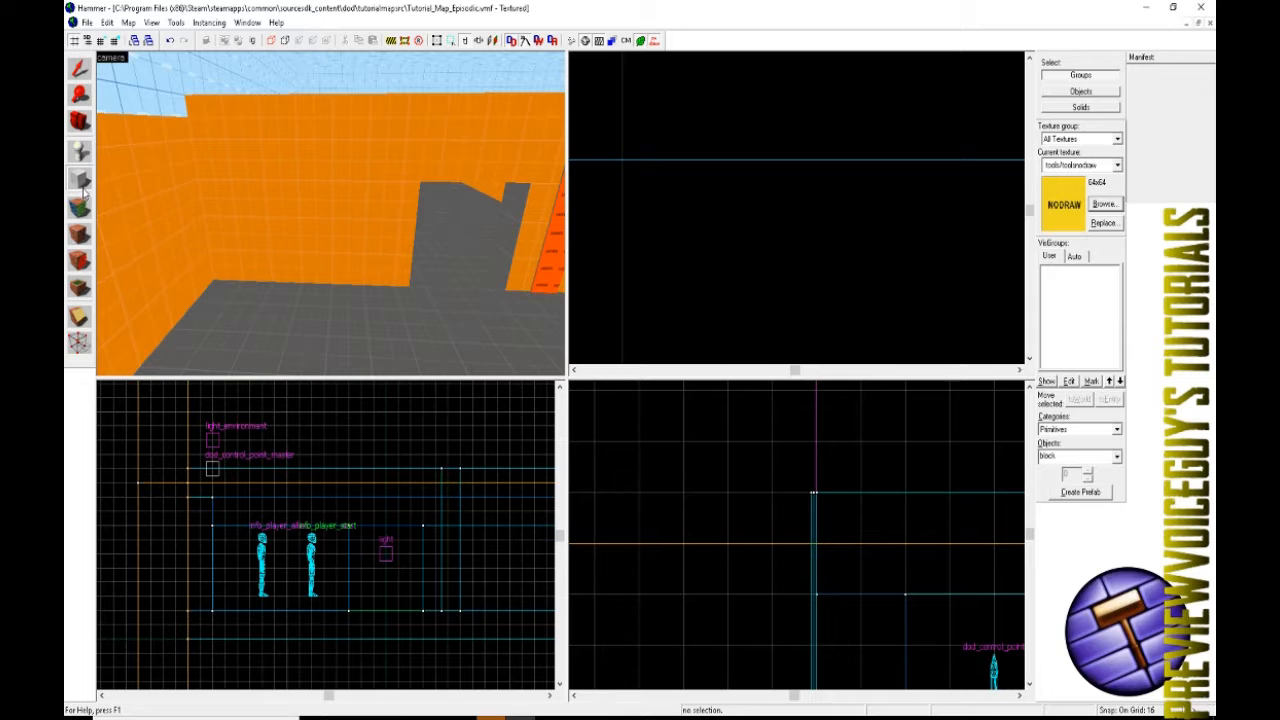
pyautogui.scroll(-5, 810, 192)
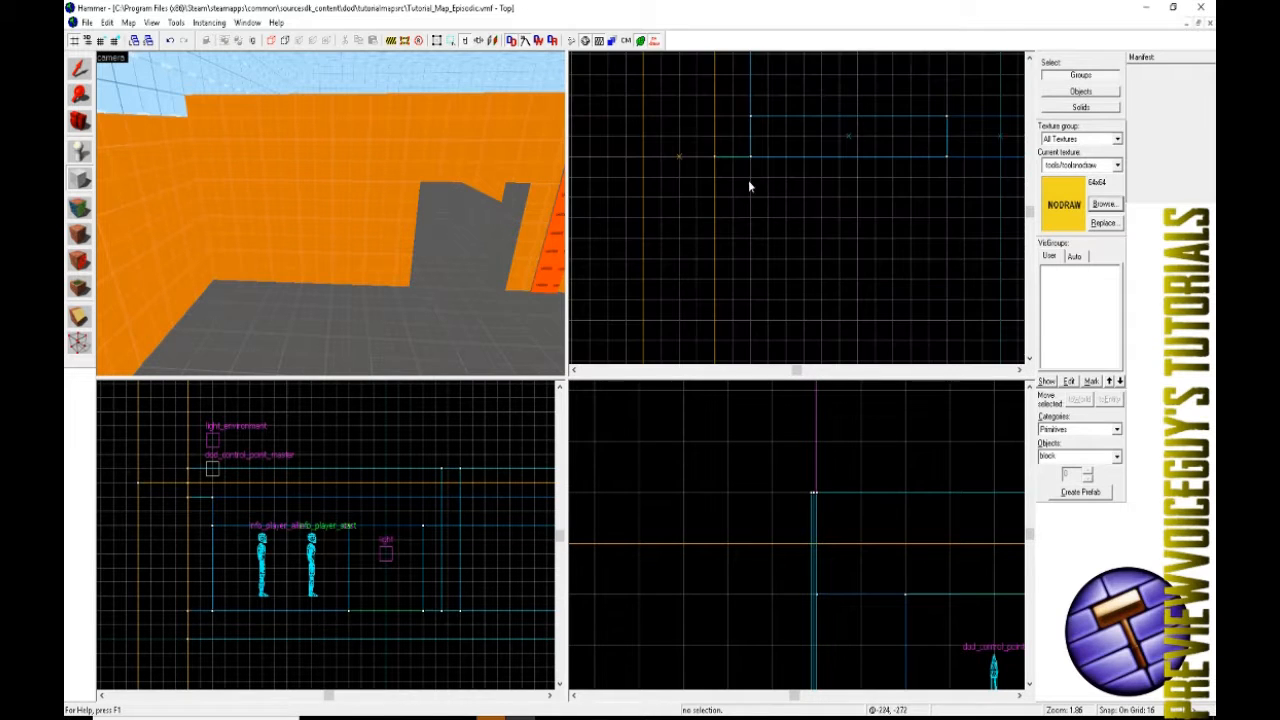
pyautogui.moveTo(719, 160); pyautogui.dragTo(947, 278)
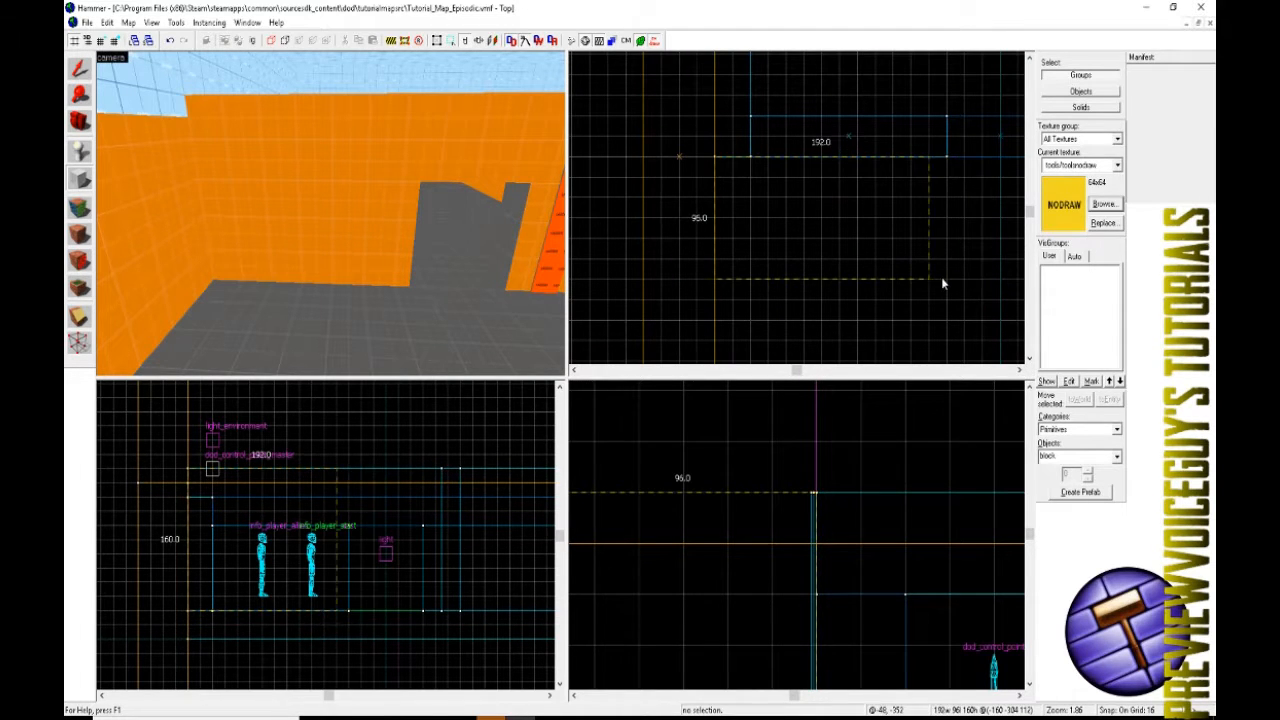
pyautogui.scroll(-4, 892, 204)
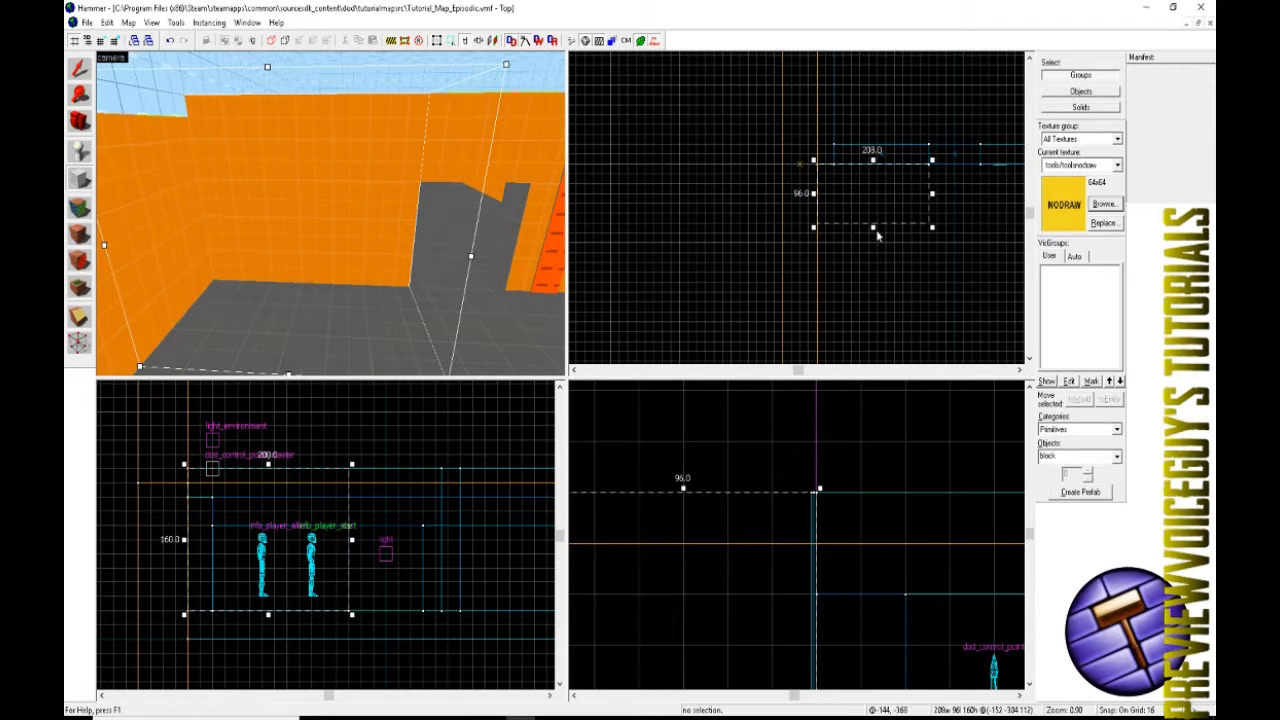
# - Extend the block outline away from the building to a depth of 256 units and create the nodraw block
pyautogui.moveTo(873, 229); pyautogui.dragTo(862, 324)
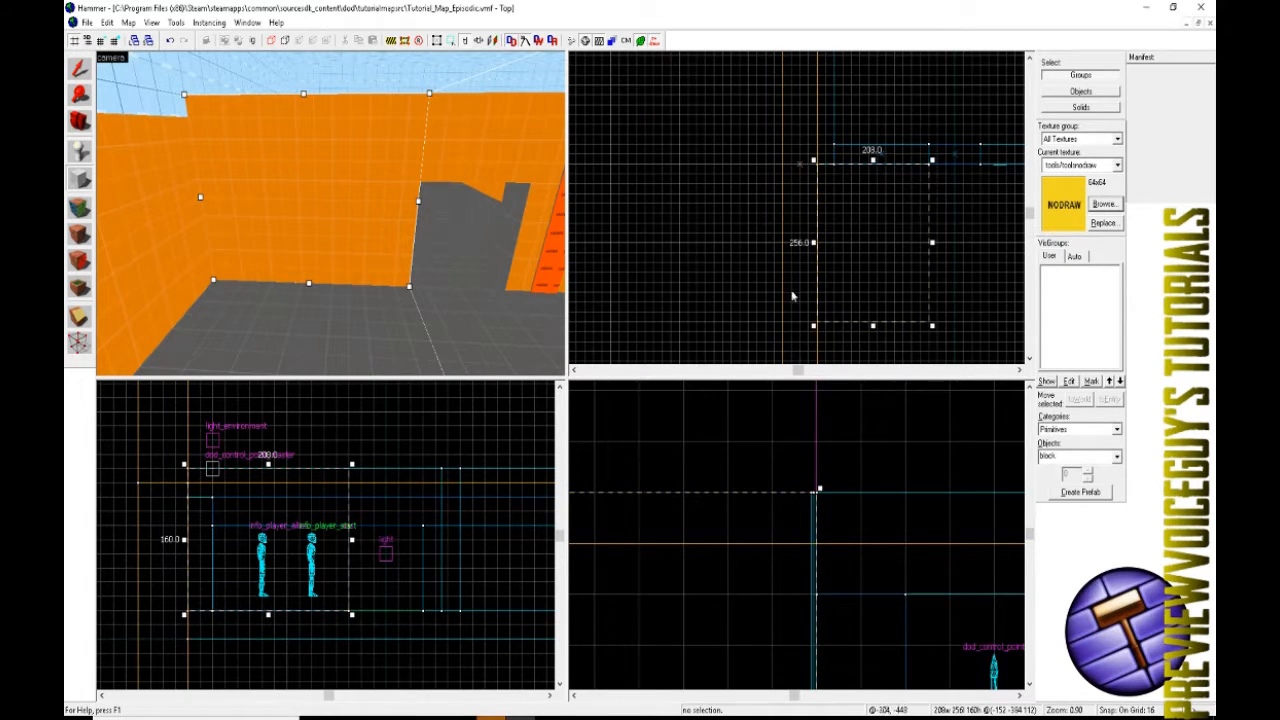
pyautogui.scroll(-10, 895, 567)
pyautogui.scroll(-2, 895, 567)
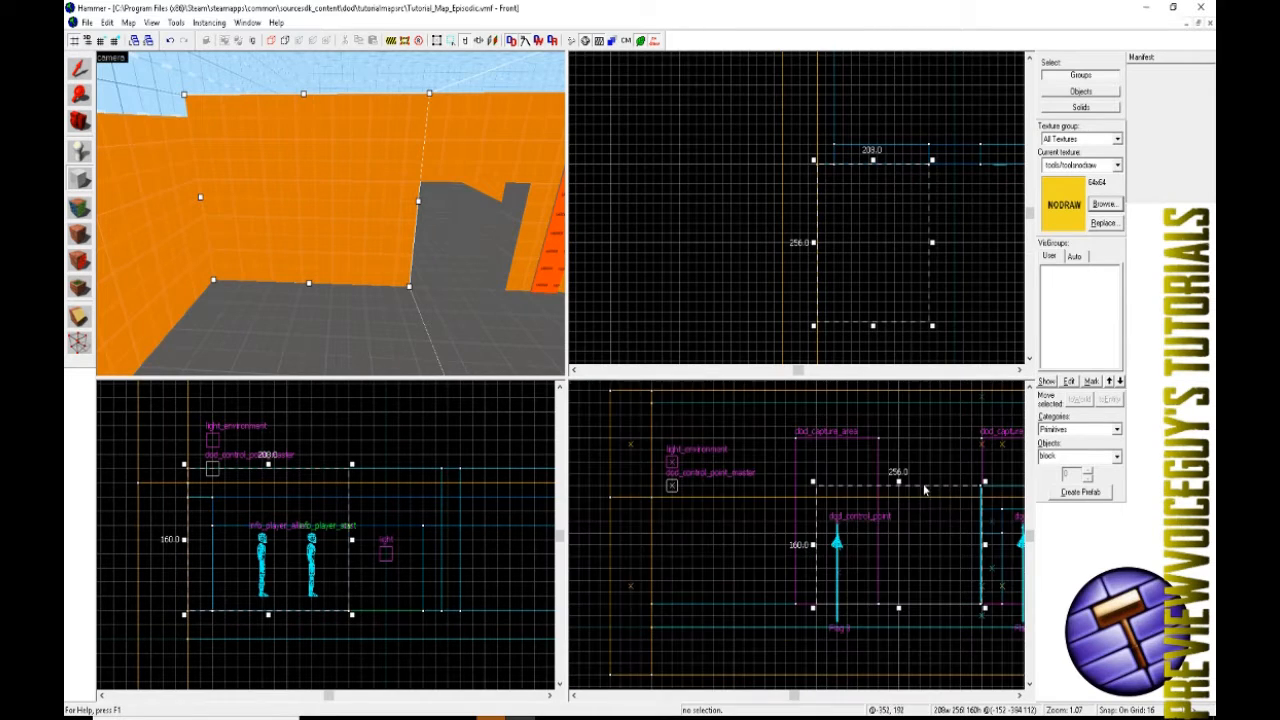
pyautogui.scroll(7, 966, 519)
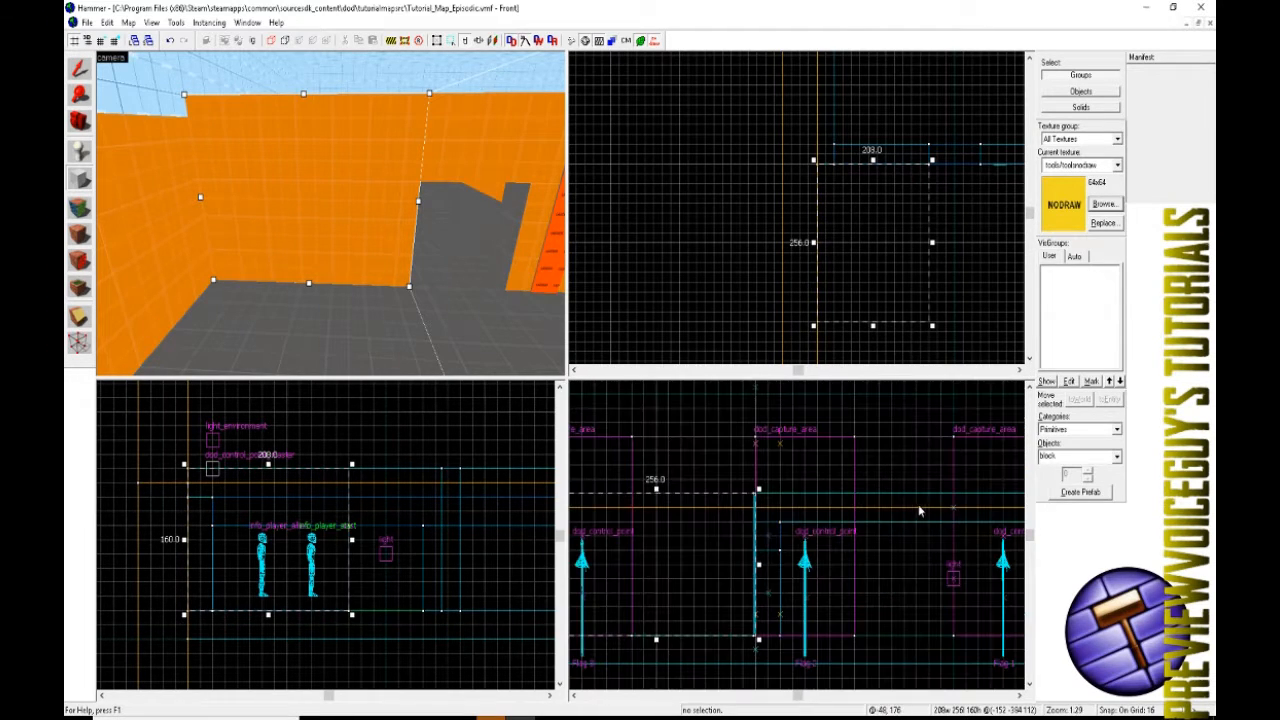
pyautogui.press('z')
pyautogui.press('s')
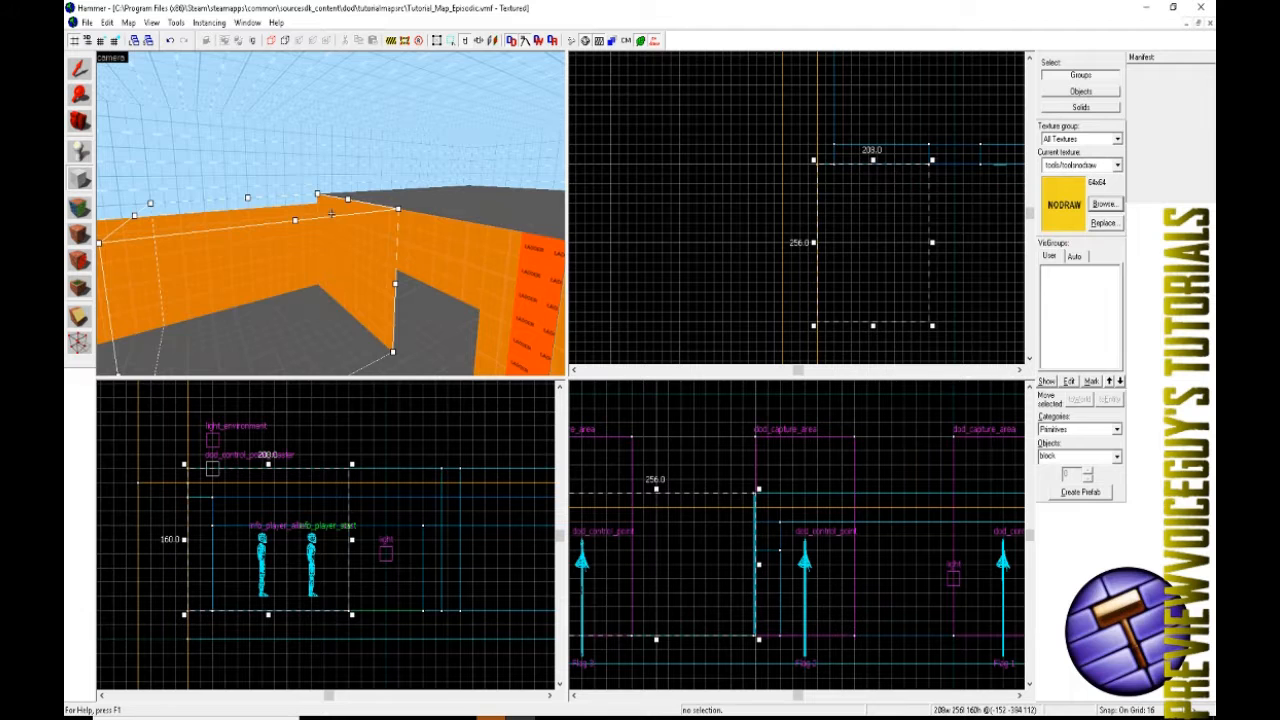
pyautogui.press('a')
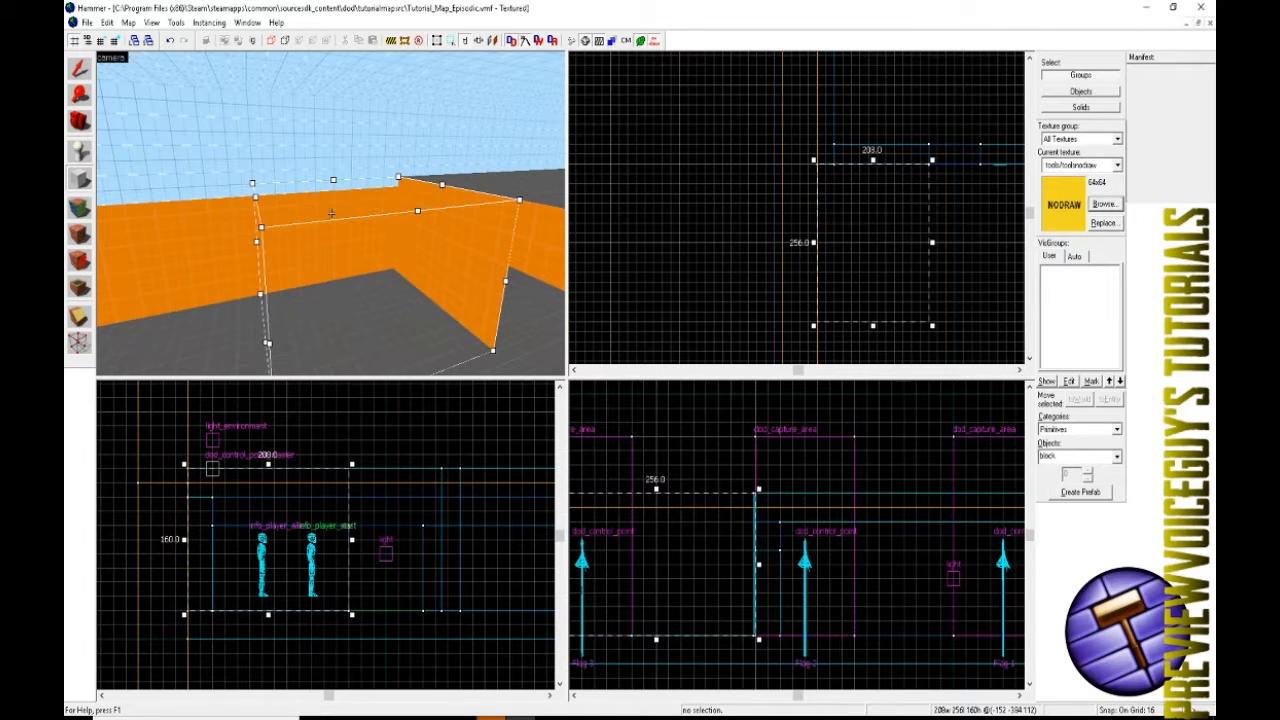
pyautogui.press('Return')
# - Examine the new nodraw block and its position relative to the doorway and the ladder from several angles
pyautogui.press('a')
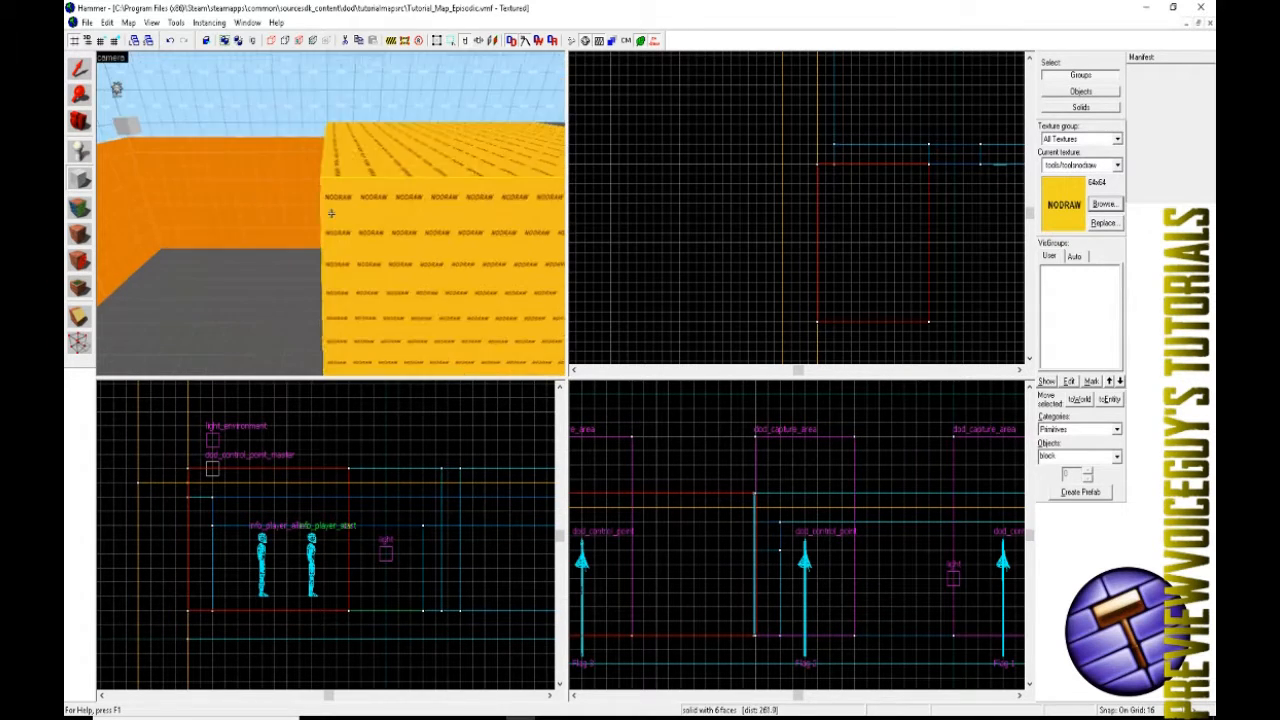
pyautogui.scroll(-6, 380, 434)
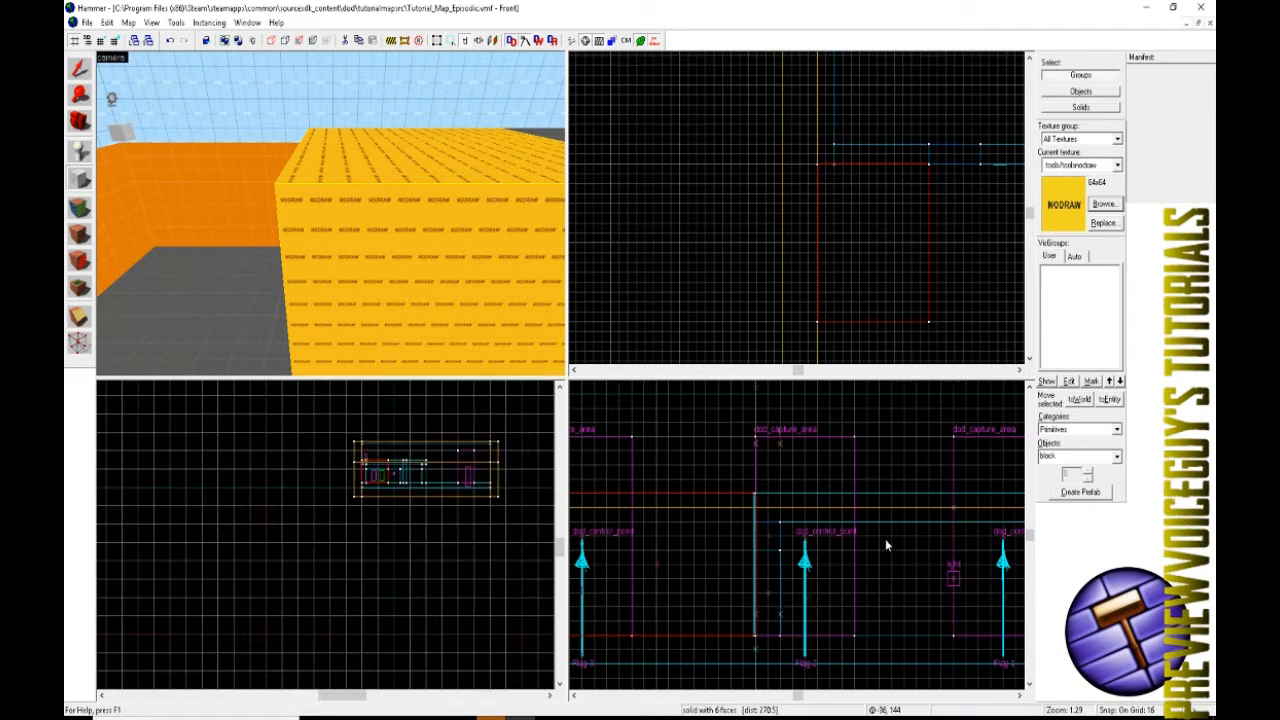
pyautogui.scroll(-4, 813, 533)
pyautogui.scroll(3, 868, 531)
pyautogui.press('d')
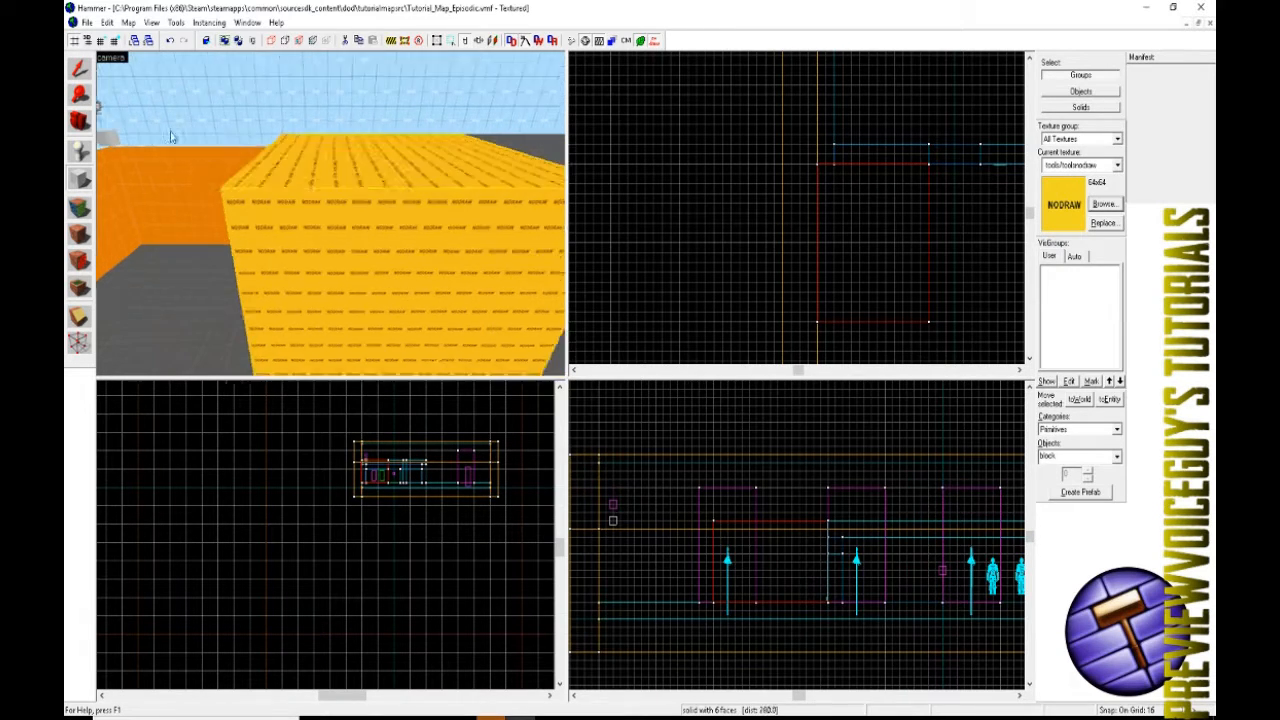
pyautogui.press('s')
pyautogui.press('z')
pyautogui.press('w')
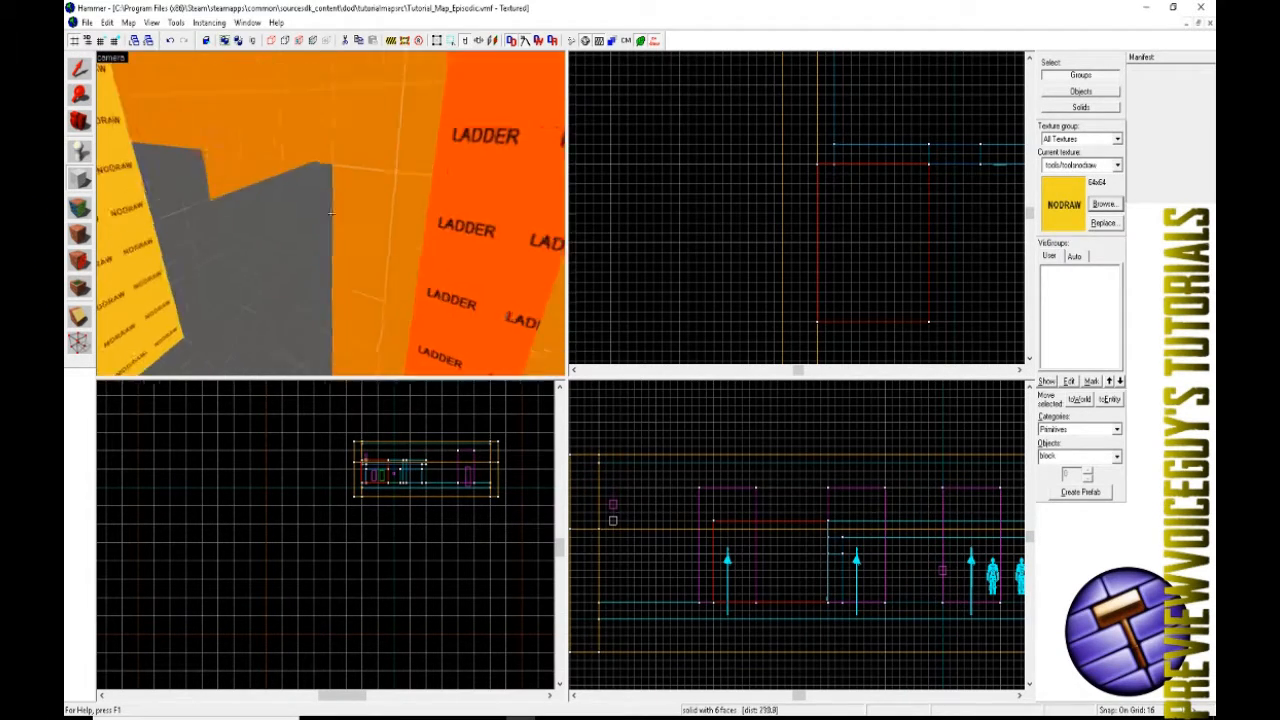
pyautogui.press('s')
pyautogui.press('w')
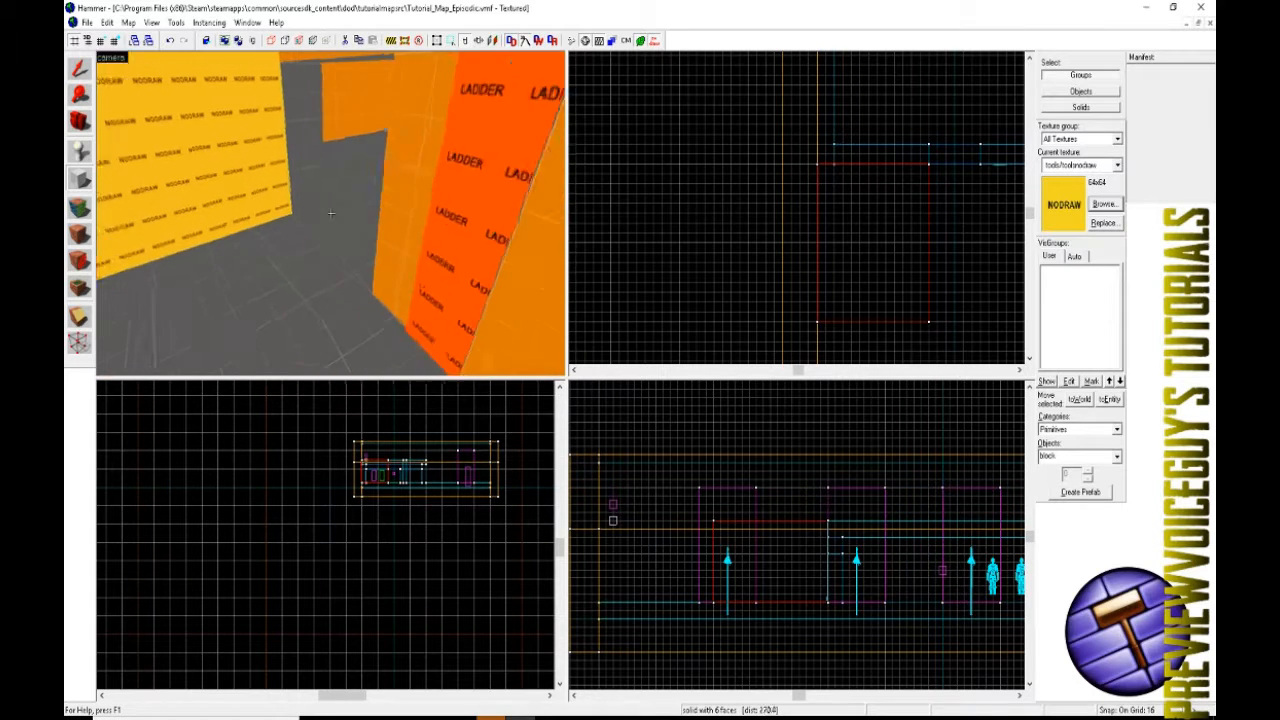
pyautogui.press('s')
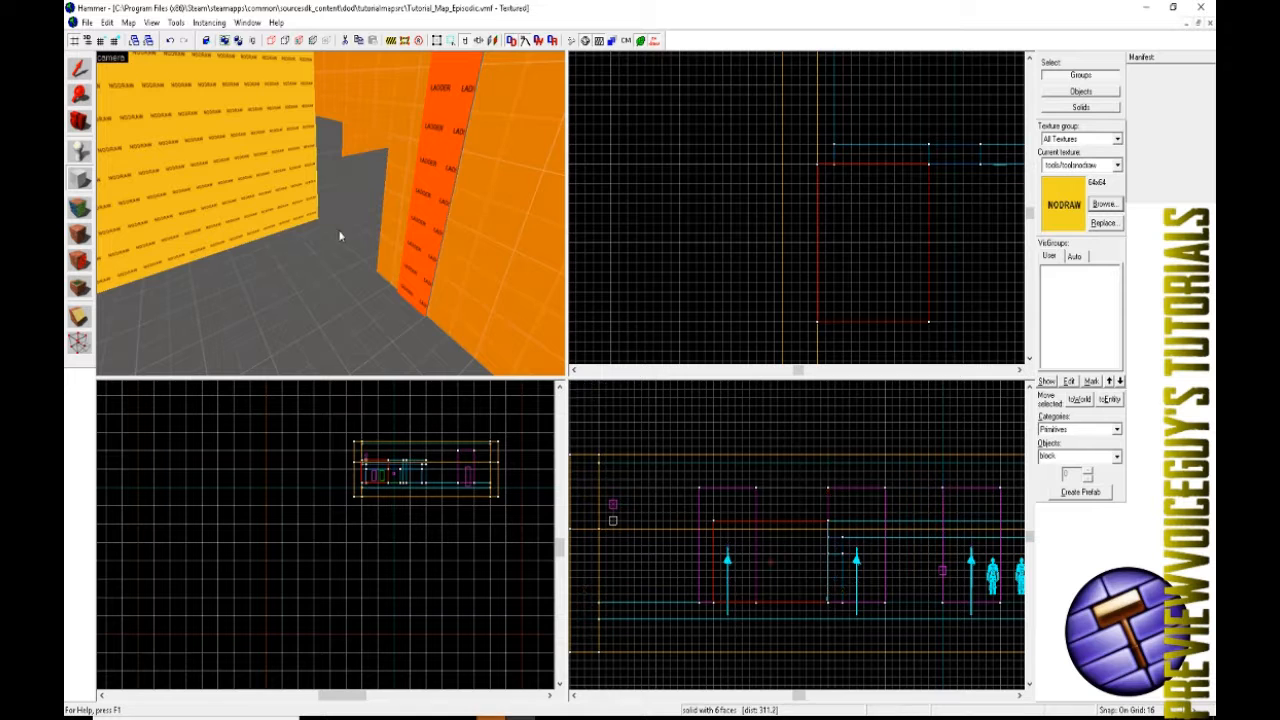
# - Draw a clip line diagonally across the nodraw block, from its outer bottom corner to its top corner against the building
pyautogui.press('z')
pyautogui.press('a')
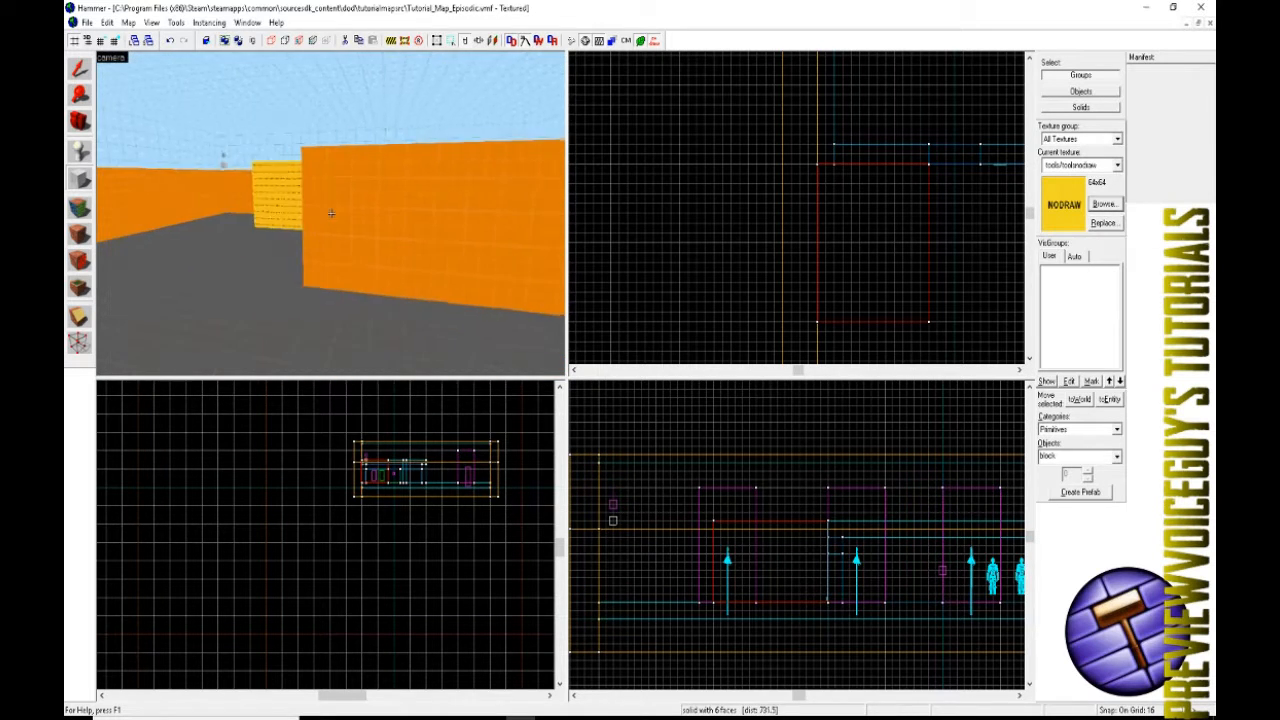
pyautogui.press('a')
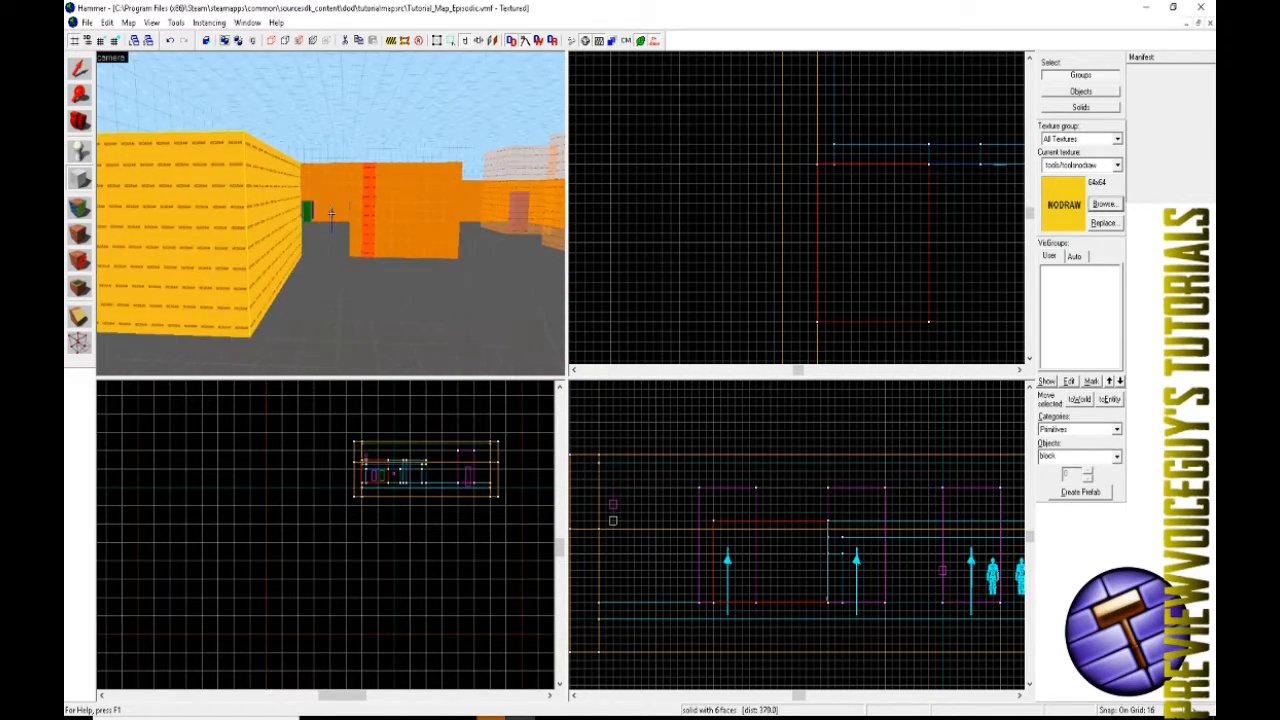
pyautogui.press('d')
pyautogui.press('d')
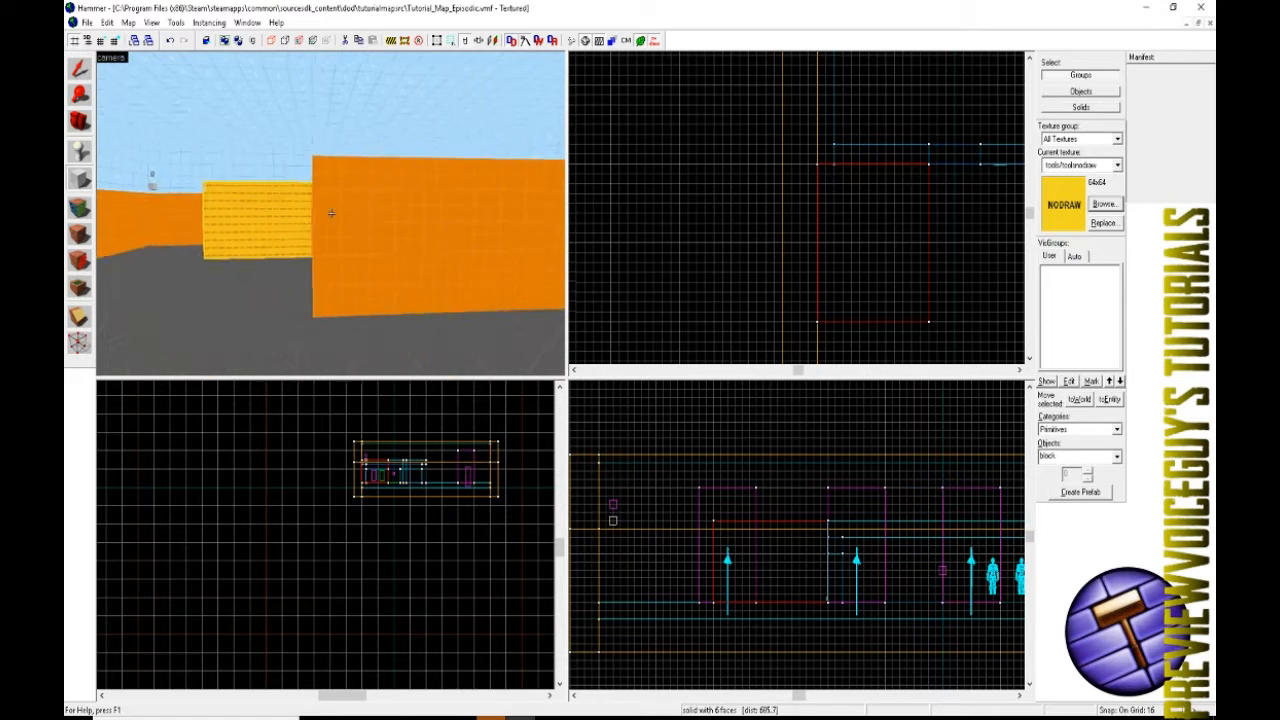
pyautogui.press('z')
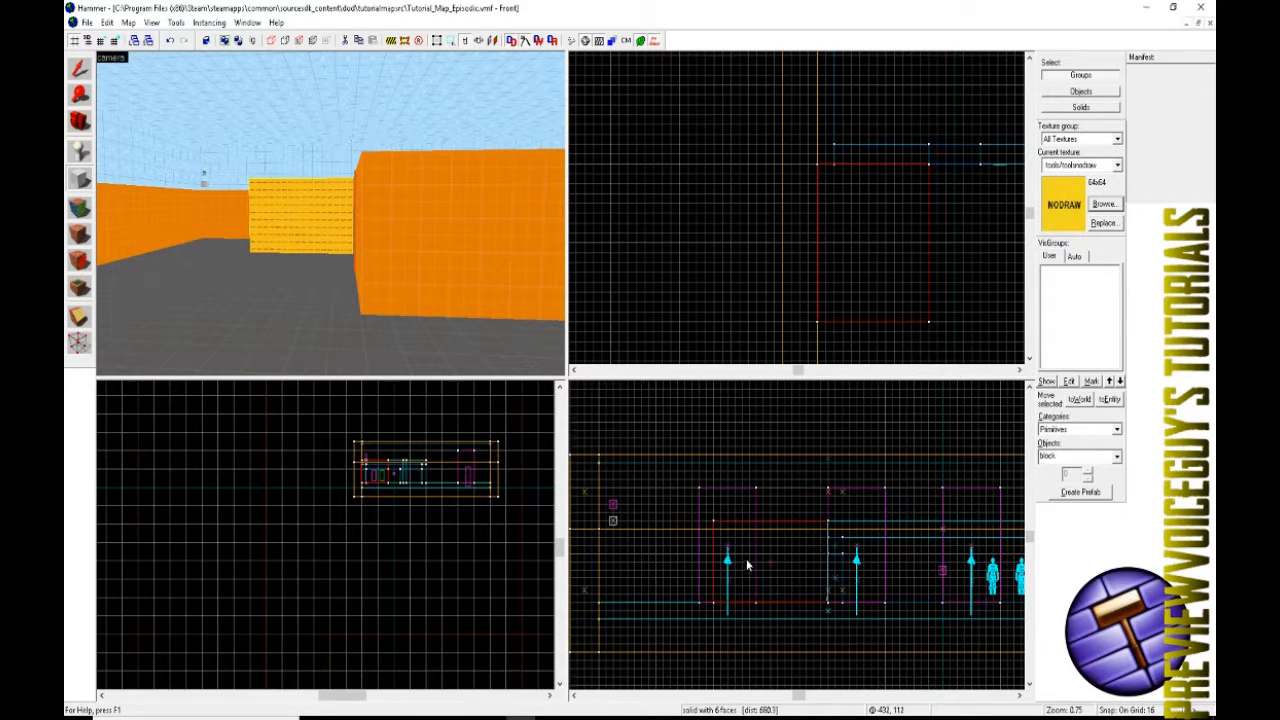
pyautogui.scroll(1, 746, 559)
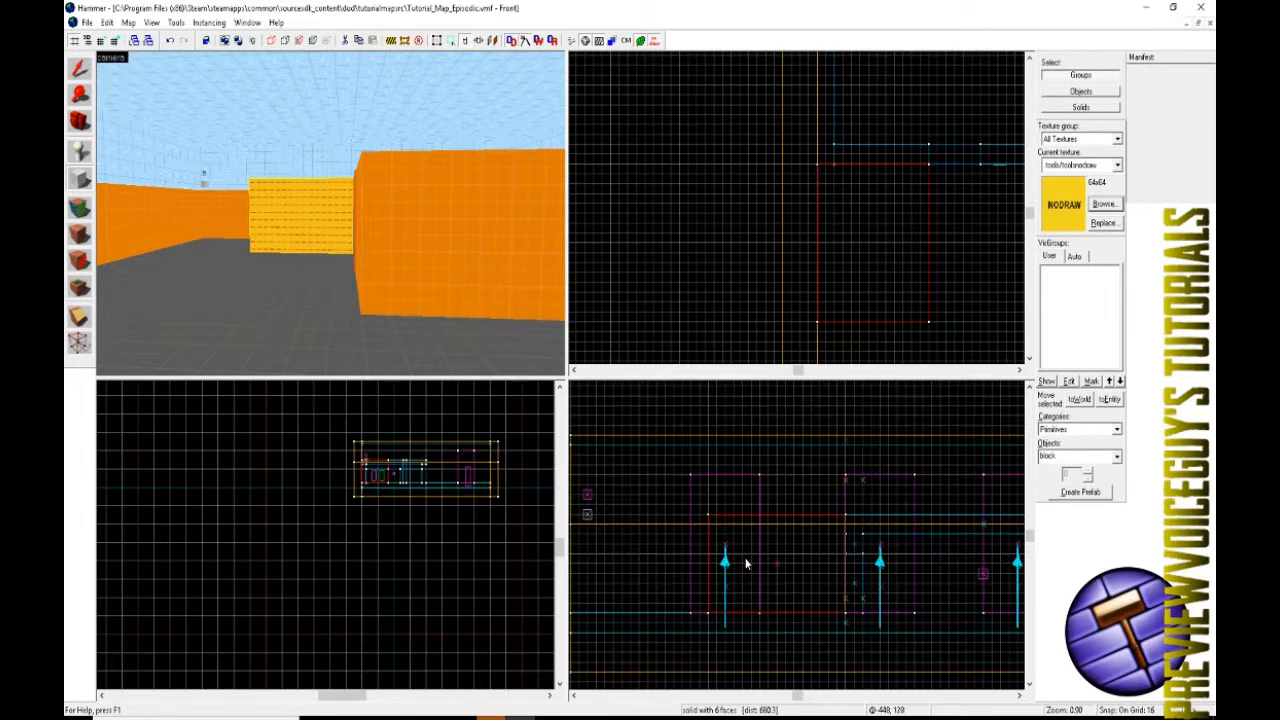
pyautogui.click(82, 318)
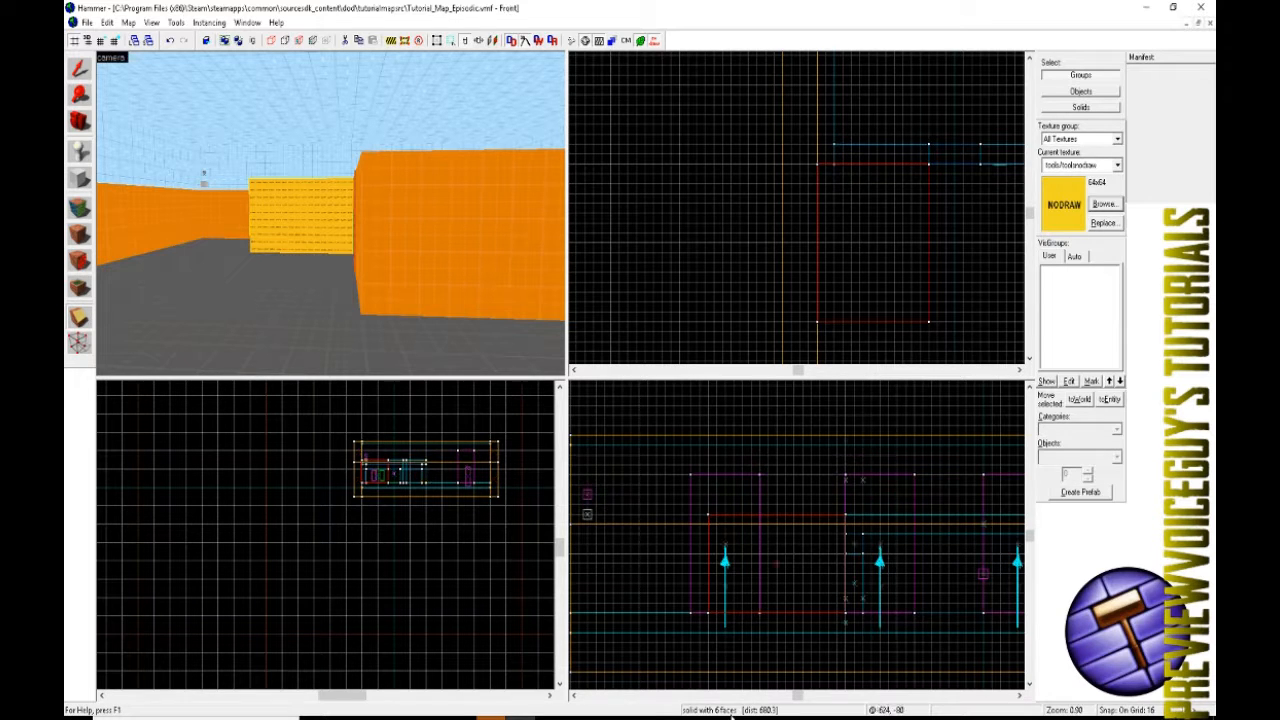
pyautogui.scroll(3, 710, 628)
pyautogui.scroll(-2, 710, 605)
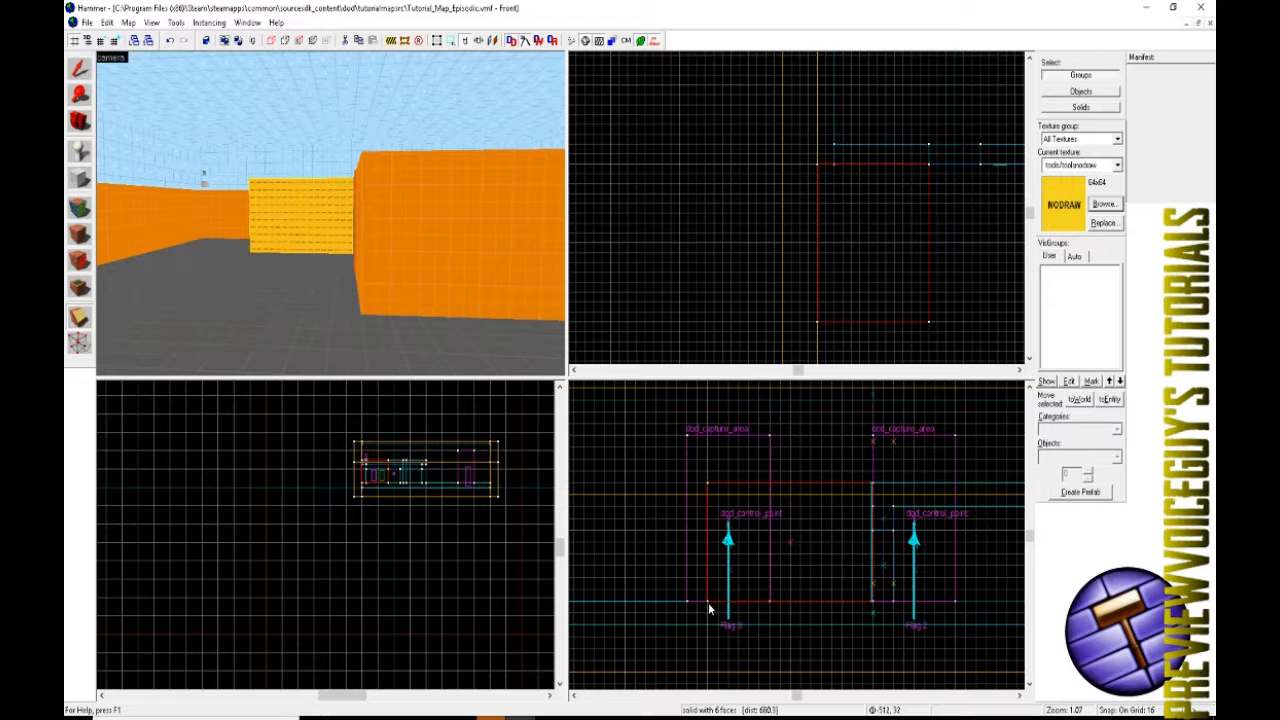
pyautogui.moveTo(708, 601)
pyautogui.mouseDown()
pyautogui.moveTo(872, 487)
pyautogui.moveTo(718, 591)
pyautogui.moveTo(864, 508)
pyautogui.moveTo(873, 486)
pyautogui.mouseUp()
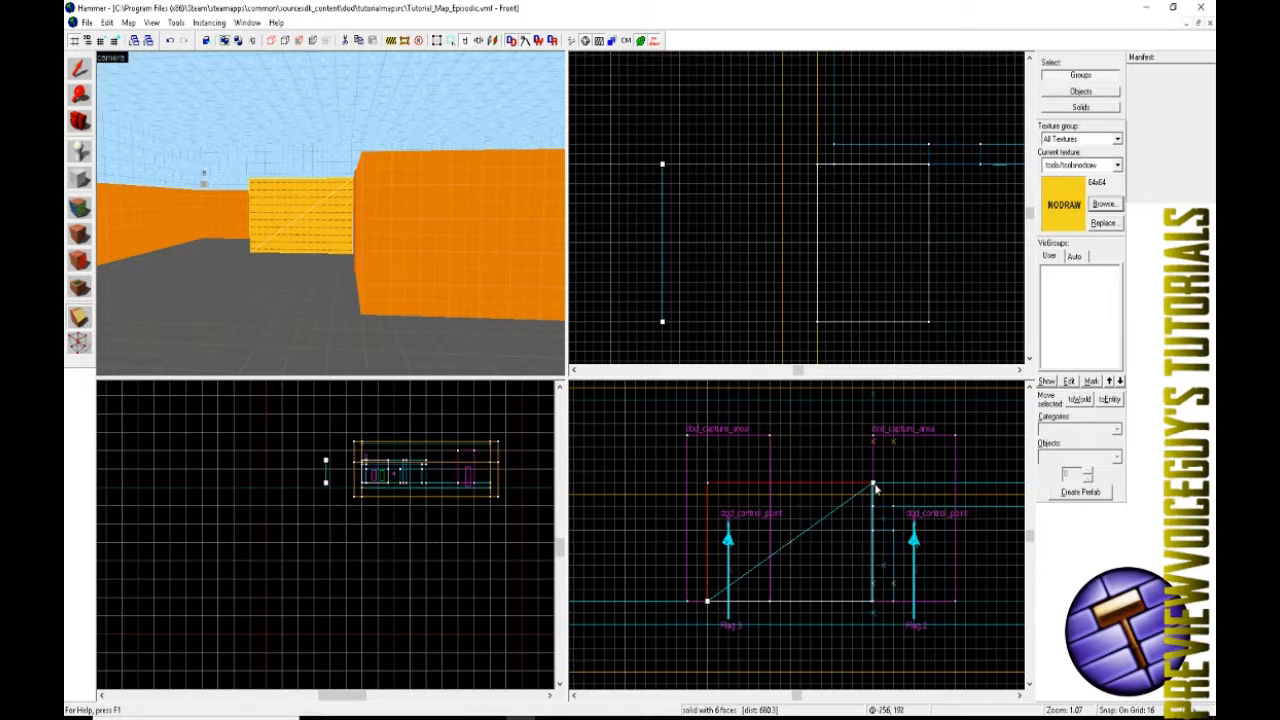
# - Examine where the clip line meets the block's upper corner and how the block sits against the building
pyautogui.scroll(15, 874, 484)
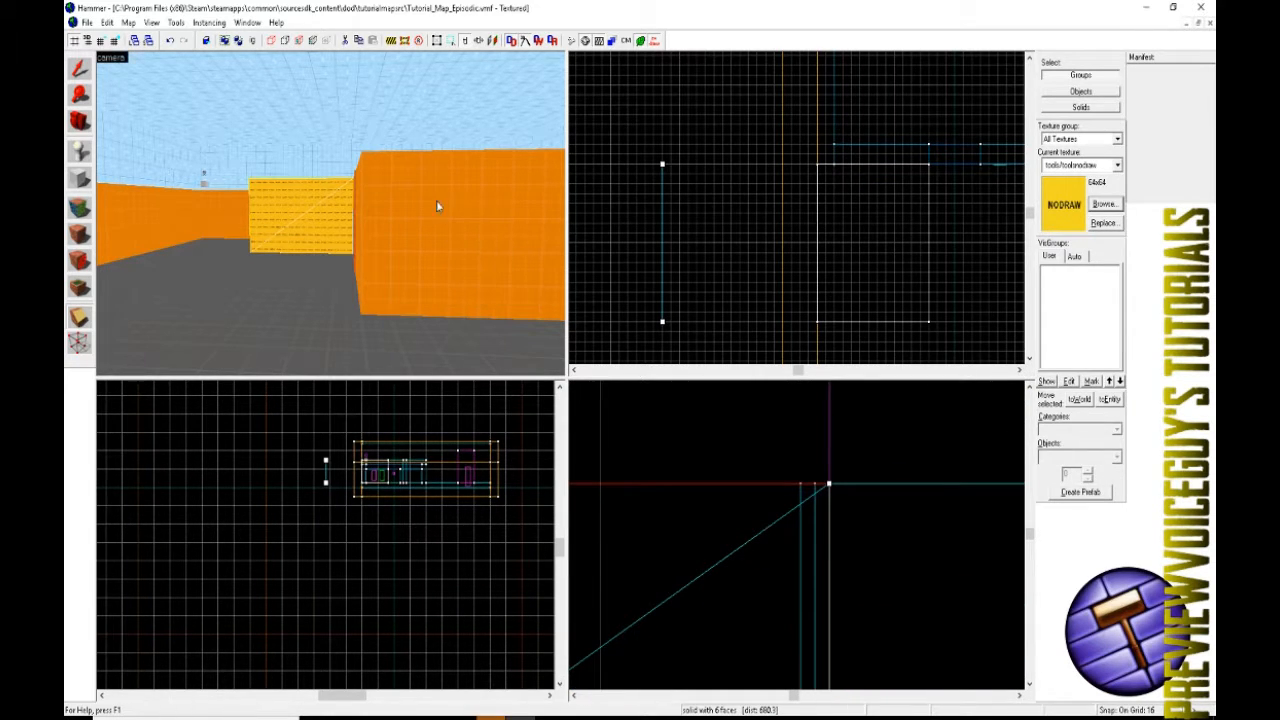
pyautogui.press('z')
pyautogui.press('w')
pyautogui.press('w')
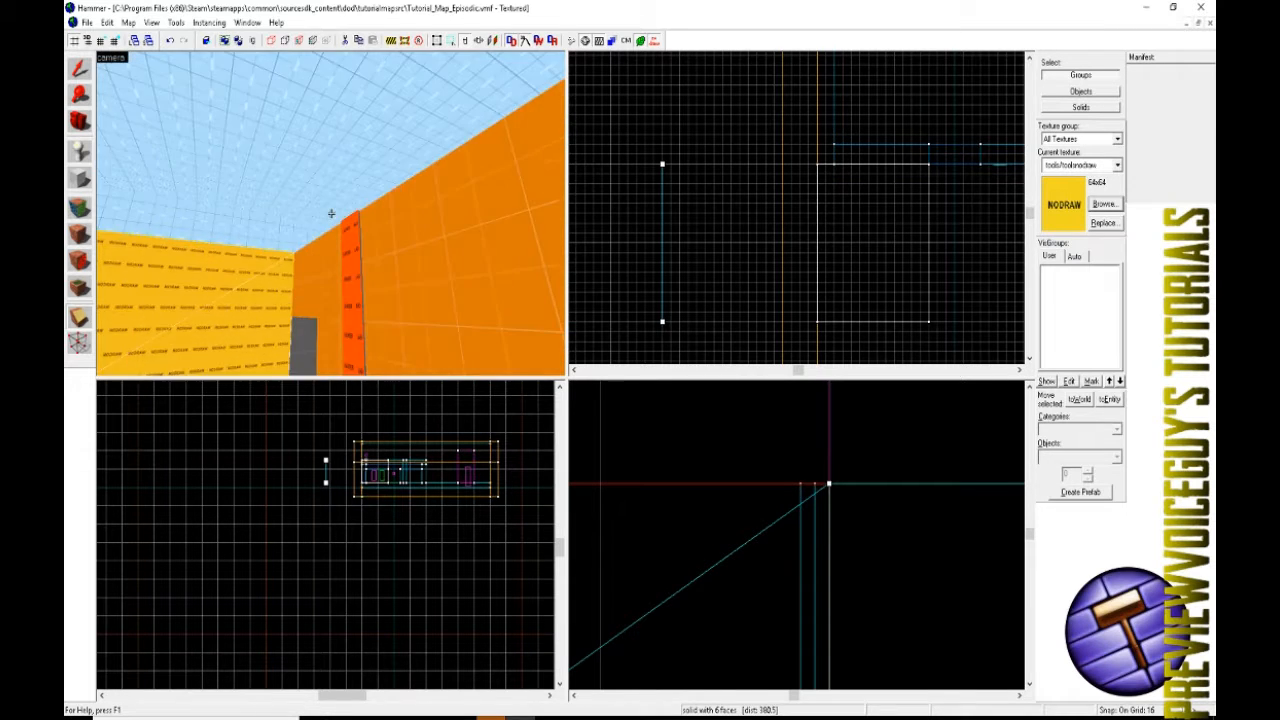
pyautogui.press('s')
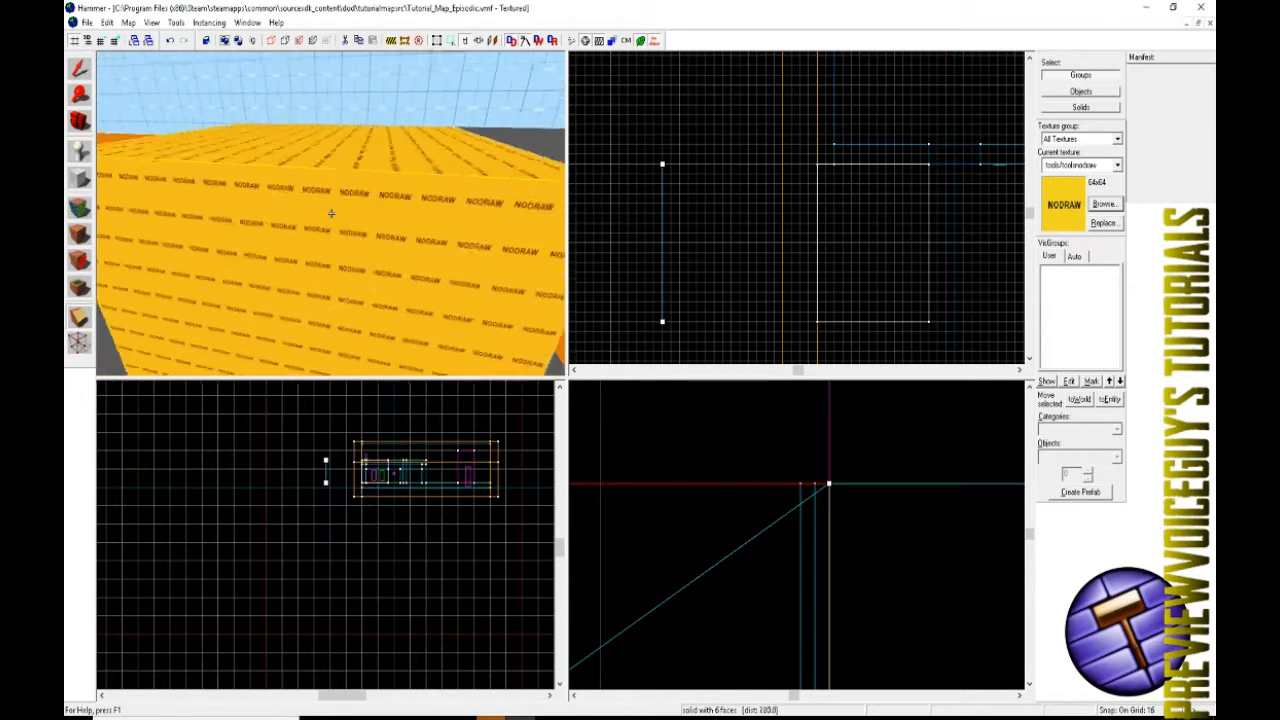
pyautogui.press('z')
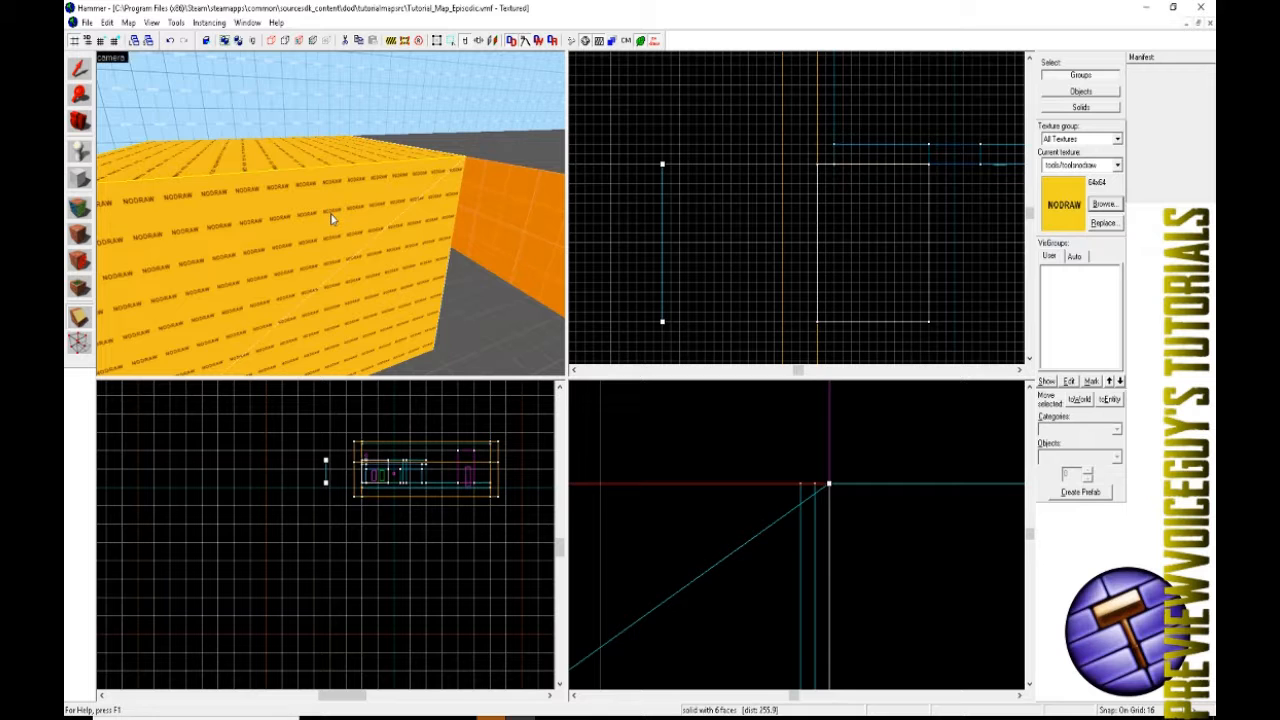
pyautogui.scroll(-10, 805, 455)
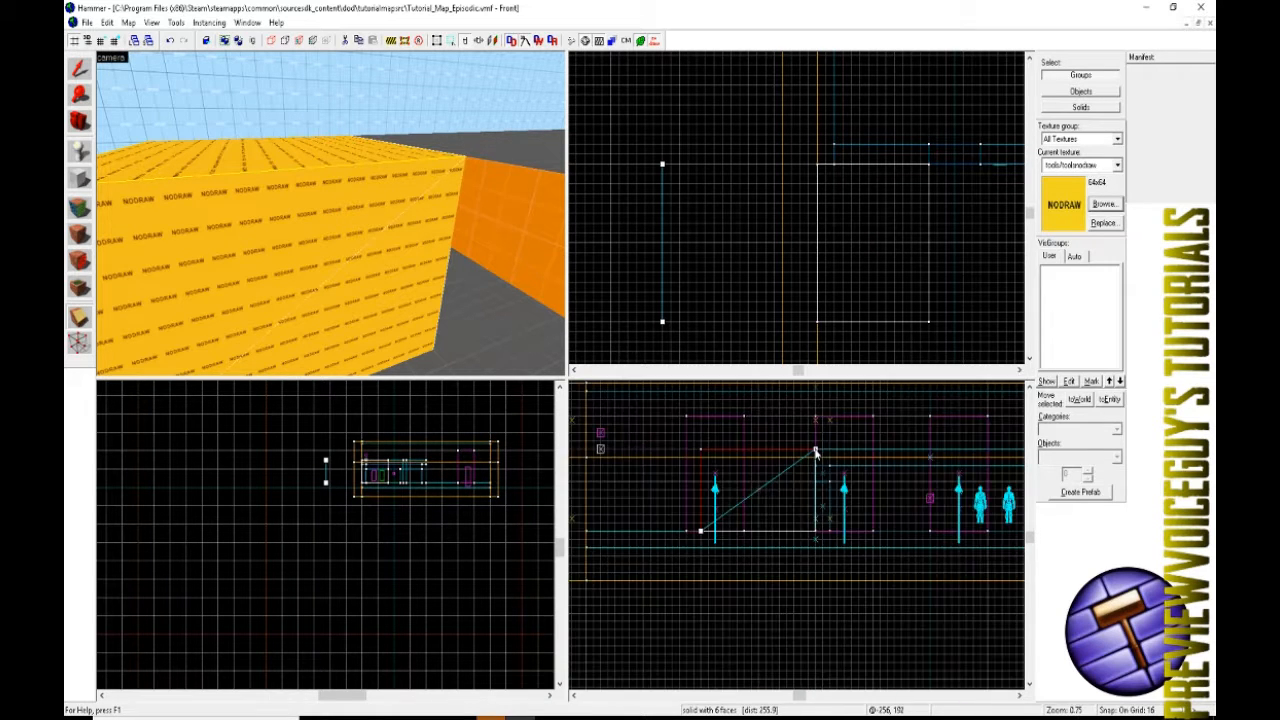
pyautogui.scroll(8, 777, 458)
pyautogui.scroll(-4, 805, 455)
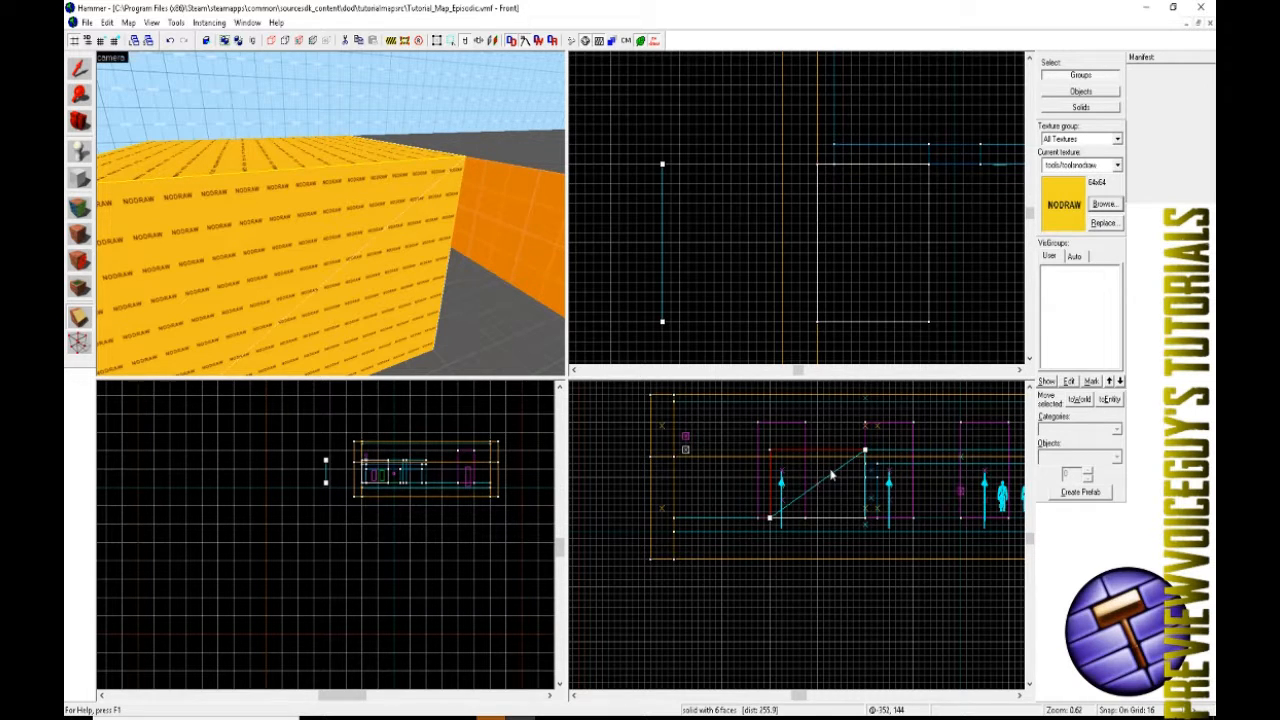
pyautogui.scroll(2, 831, 487)
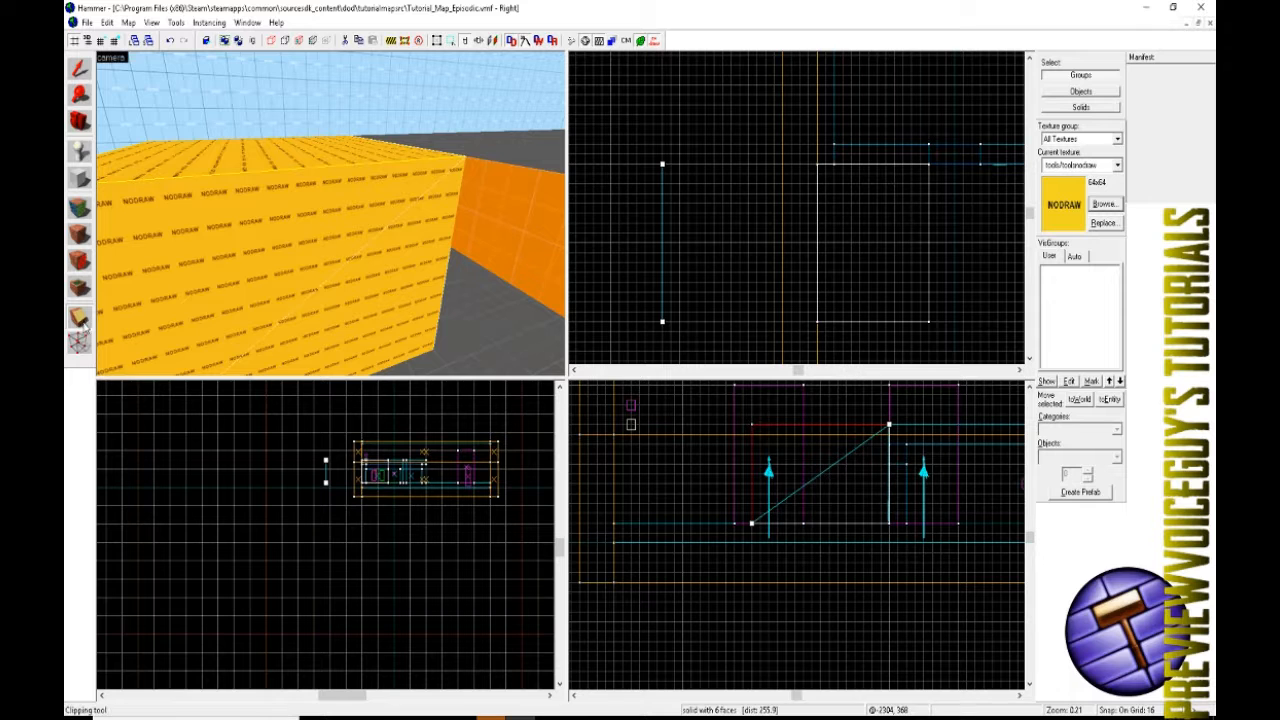
# - Clip the nodraw block along the diagonal, keeping only the lower part as a ramp up to the roof, and clear the selection
pyautogui.click(80, 318)
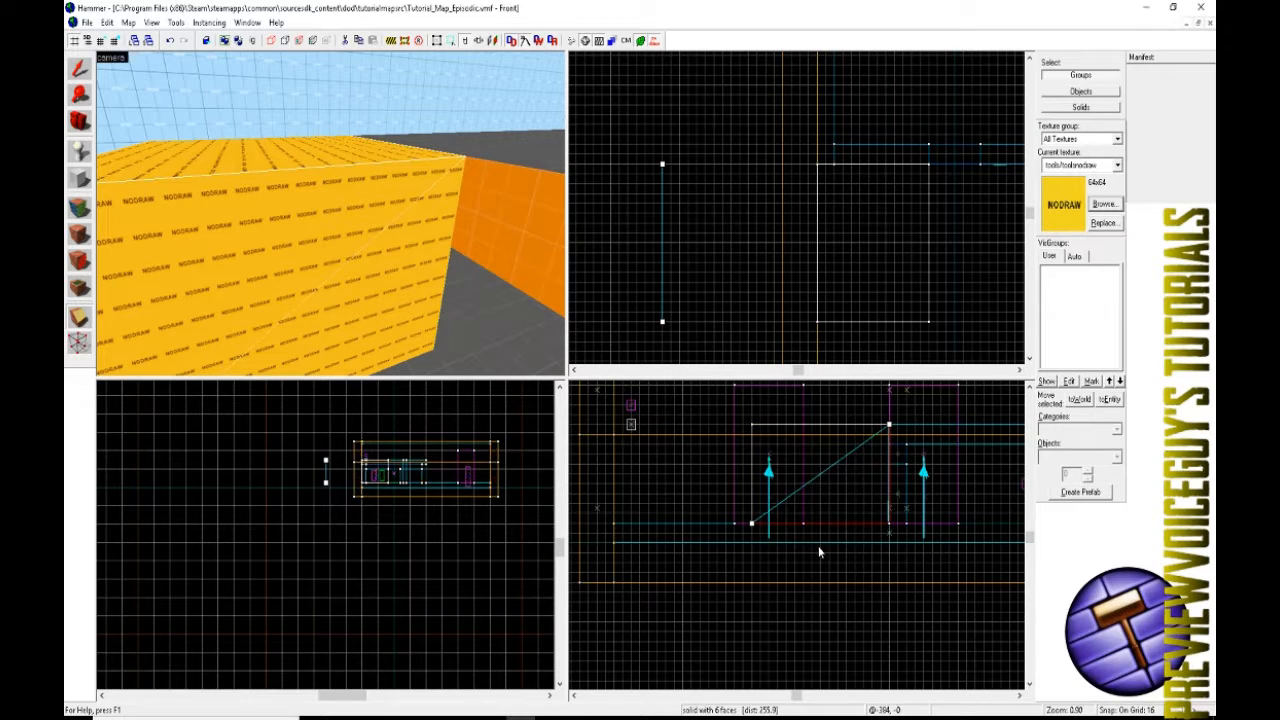
pyautogui.click(78, 320)
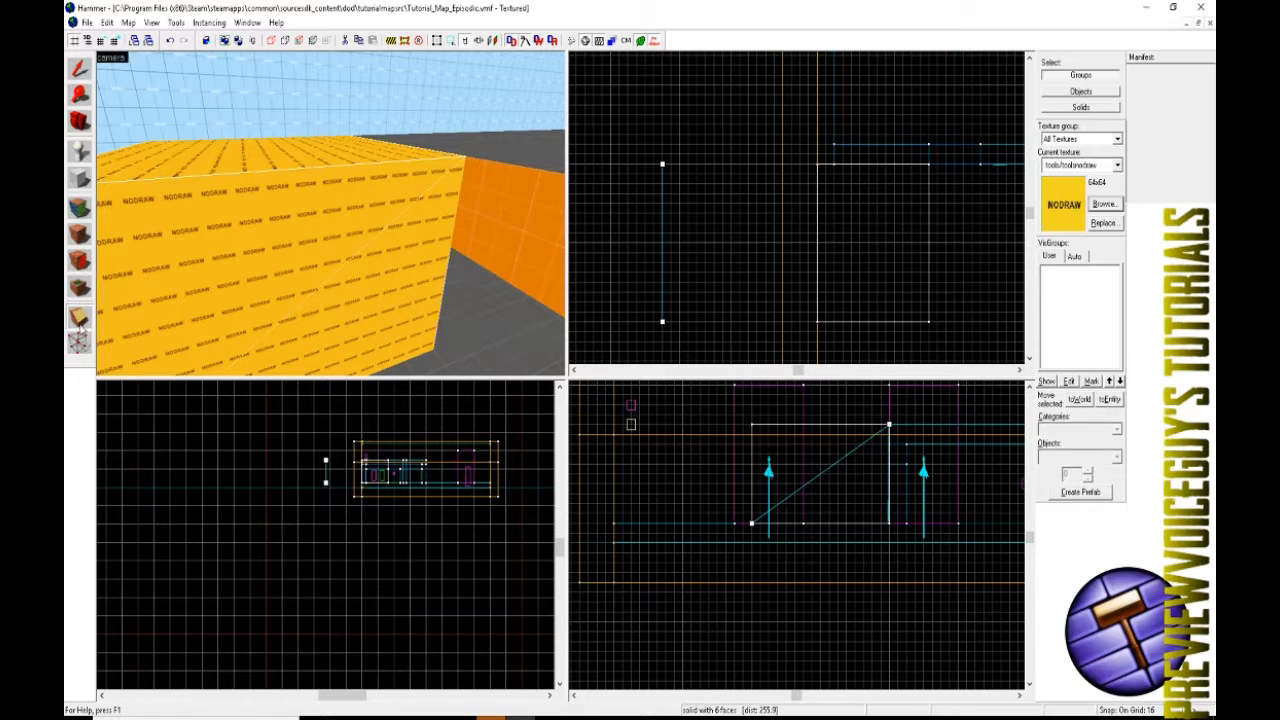
pyautogui.click(80, 320)
pyautogui.press('Return')
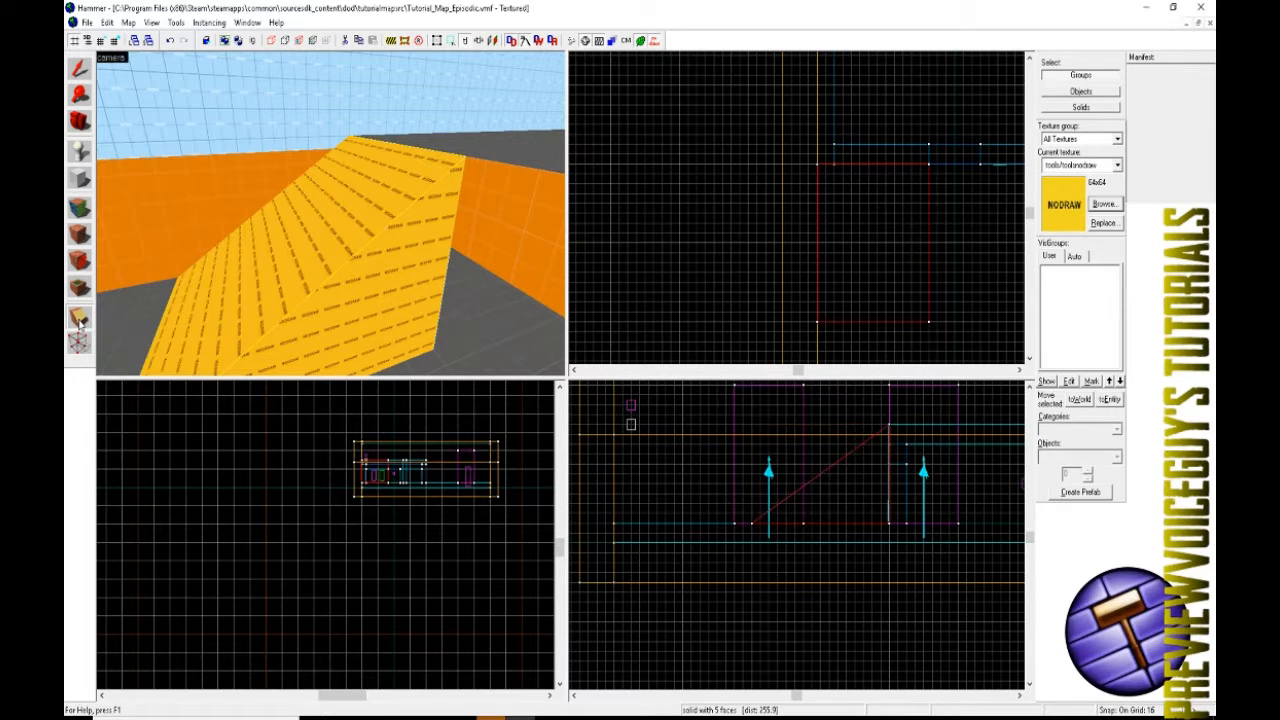
pyautogui.press('z')
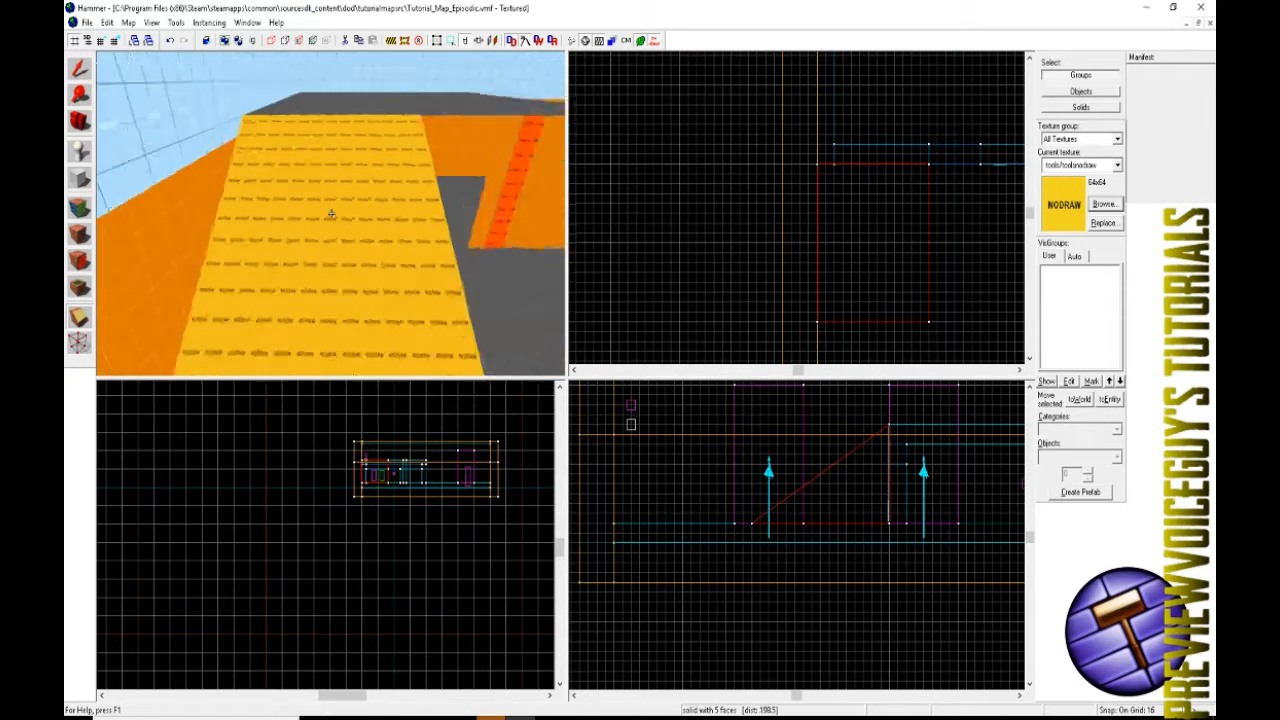
pyautogui.press('z')
pyautogui.press('Escape')
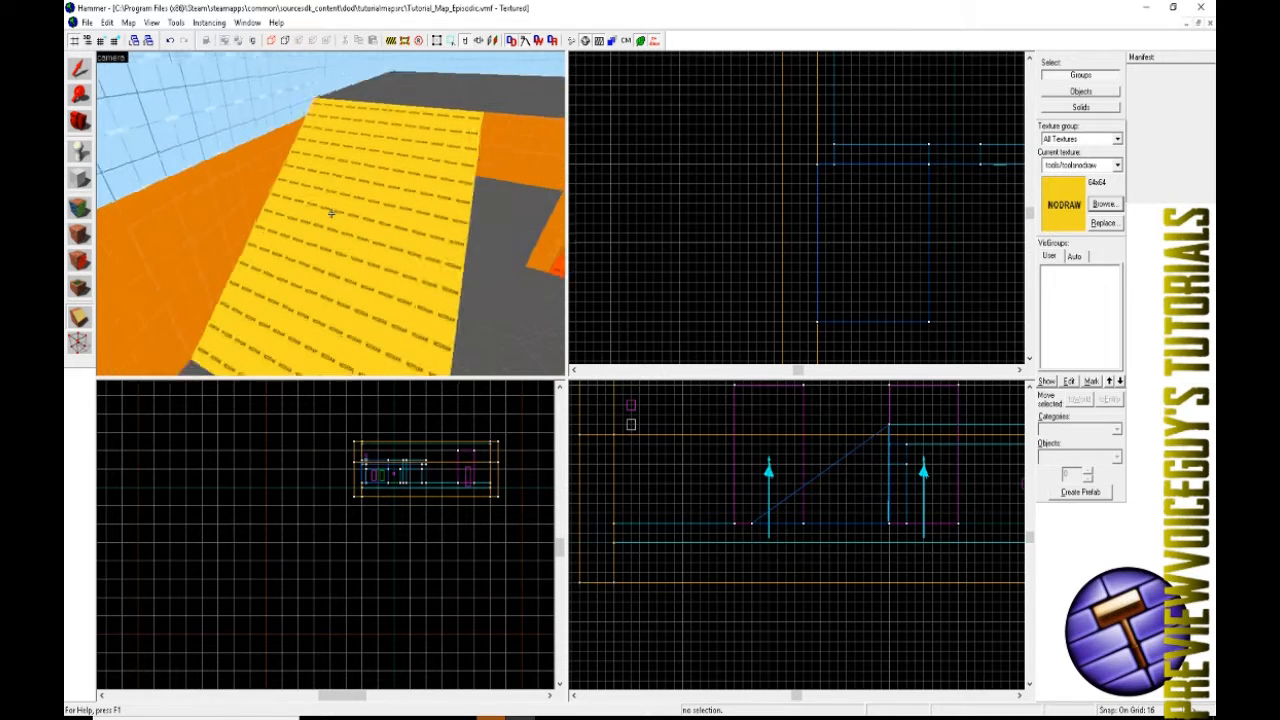
pyautogui.press('z')
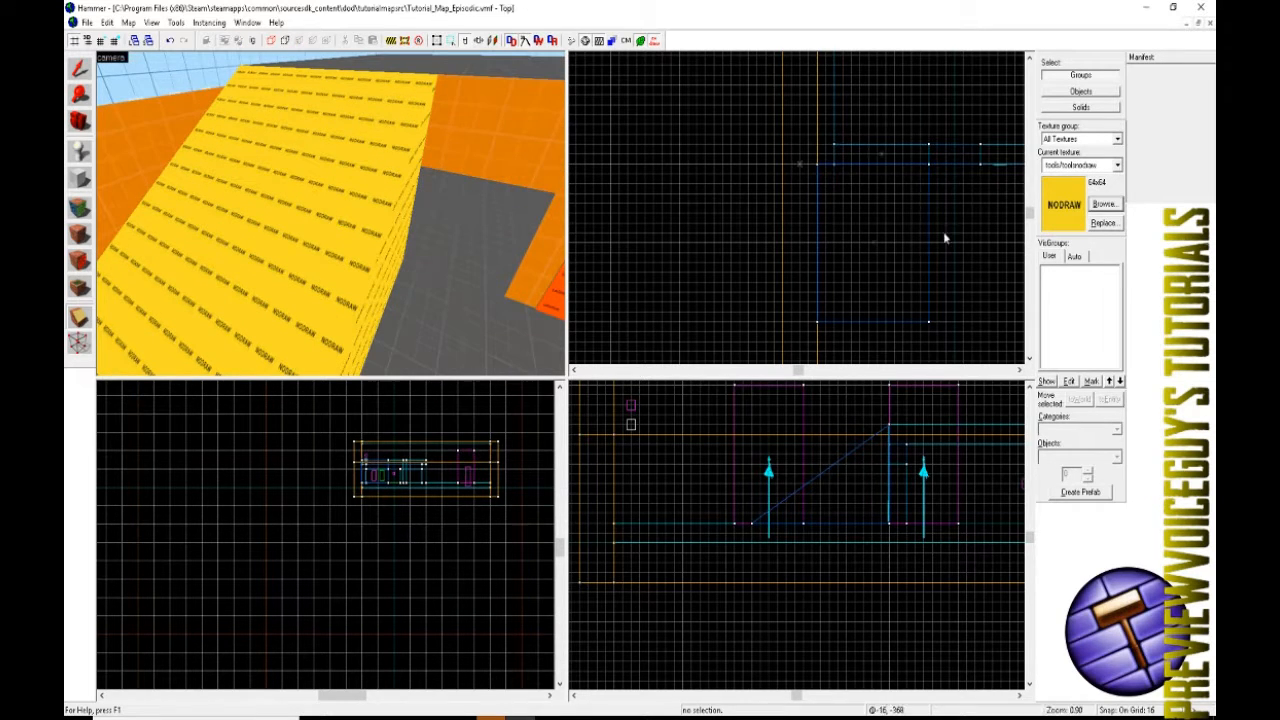
# - Choose the grey dev/dev_measuregeneric01b texture and apply it to the ramp's sloped face
pyautogui.click(1104, 204)
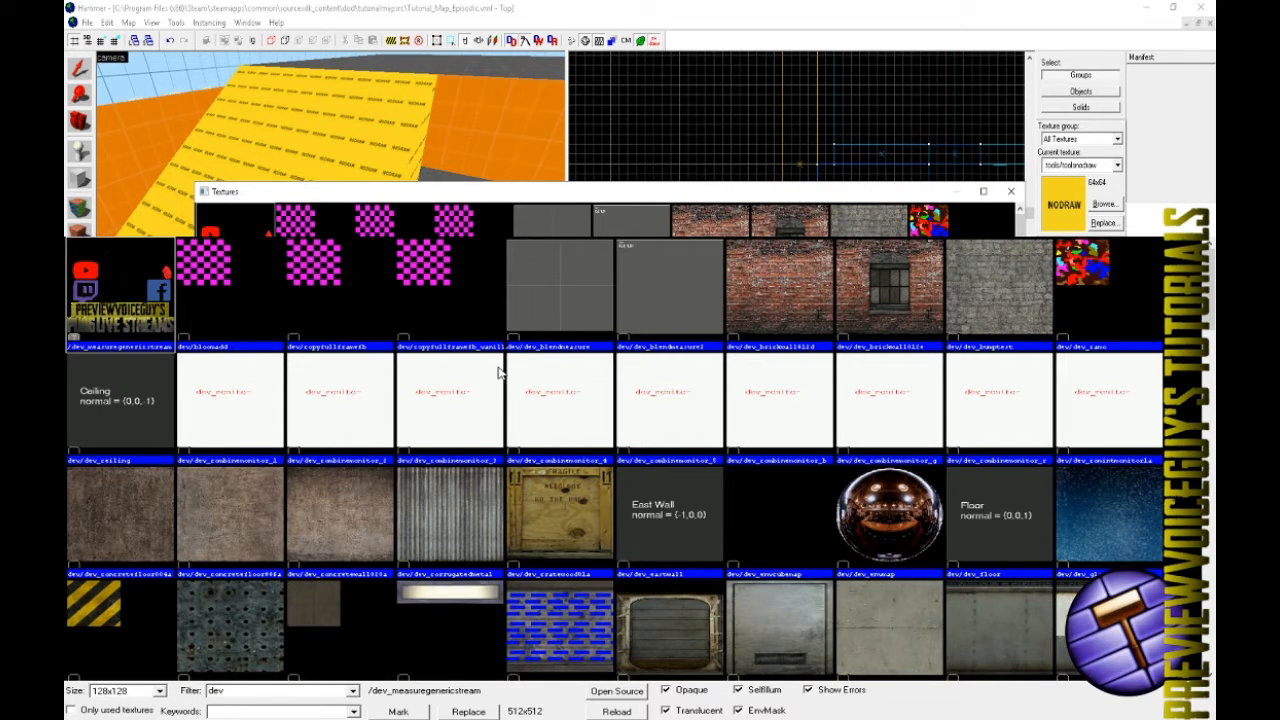
pyautogui.click(508, 375)
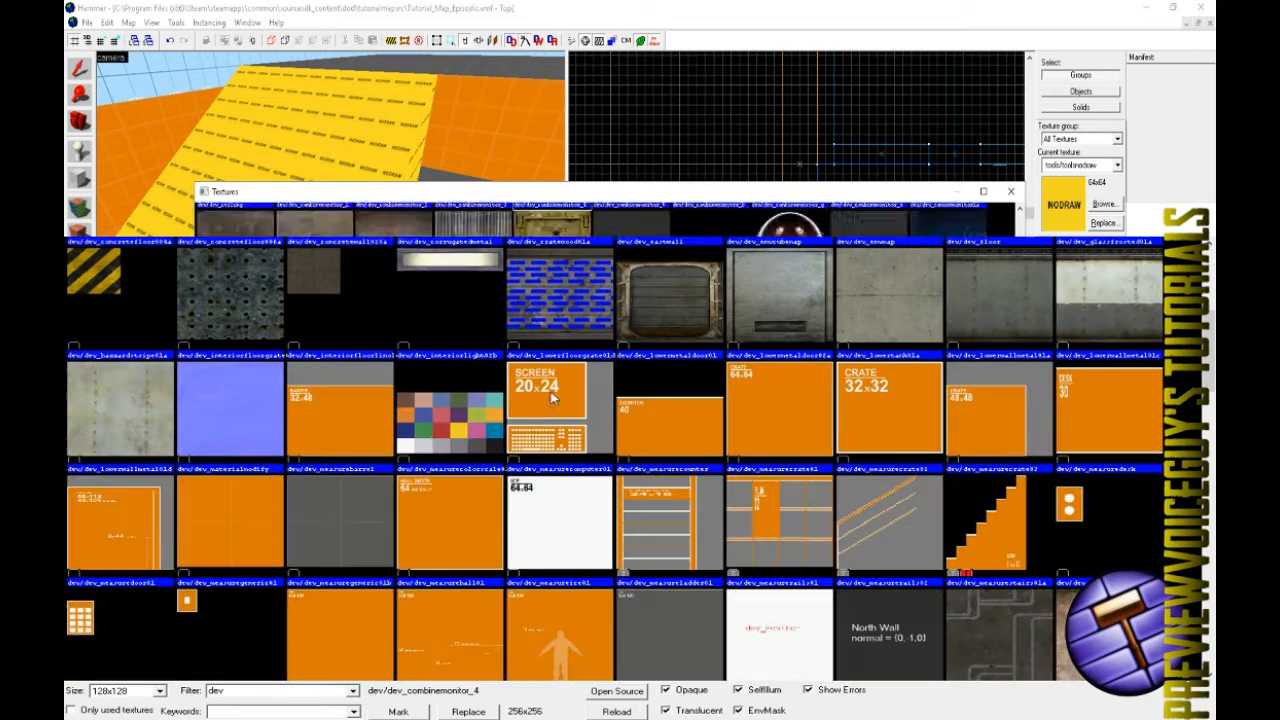
pyautogui.scroll(-5, 440, 410)
pyautogui.doubleClick(349, 415)
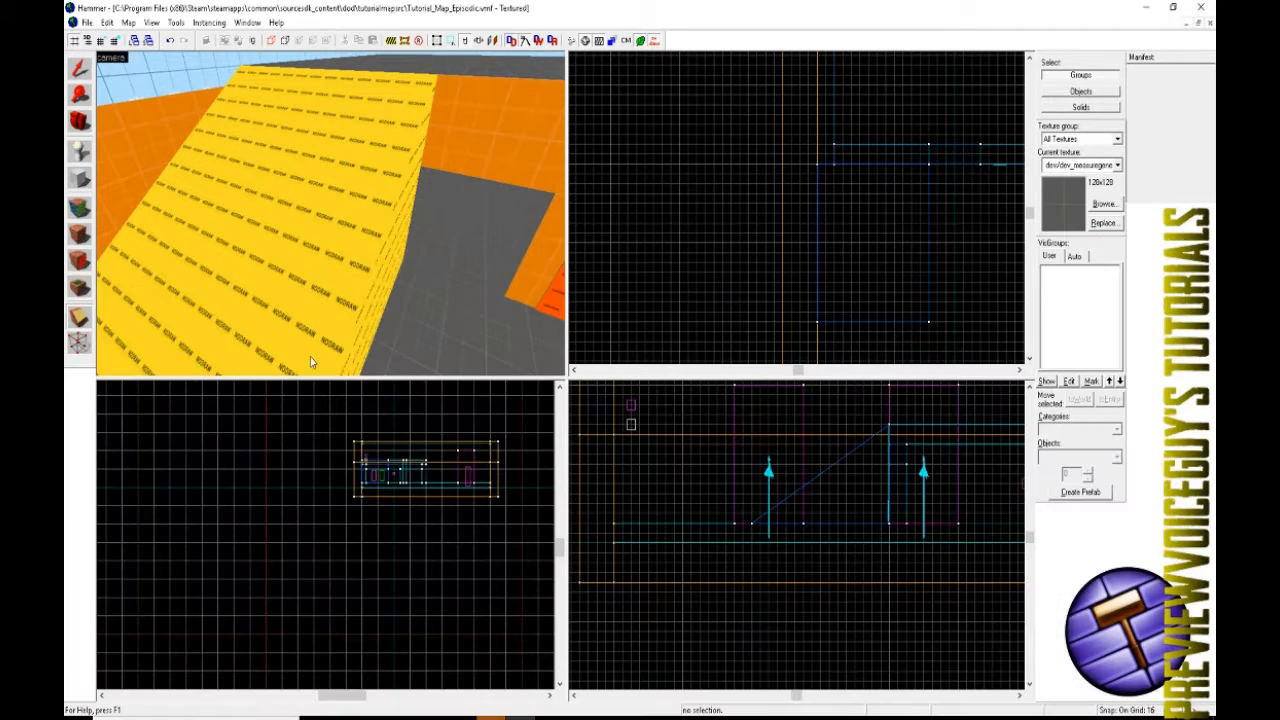
pyautogui.click(79, 207)
pyautogui.rightClick(240, 250)
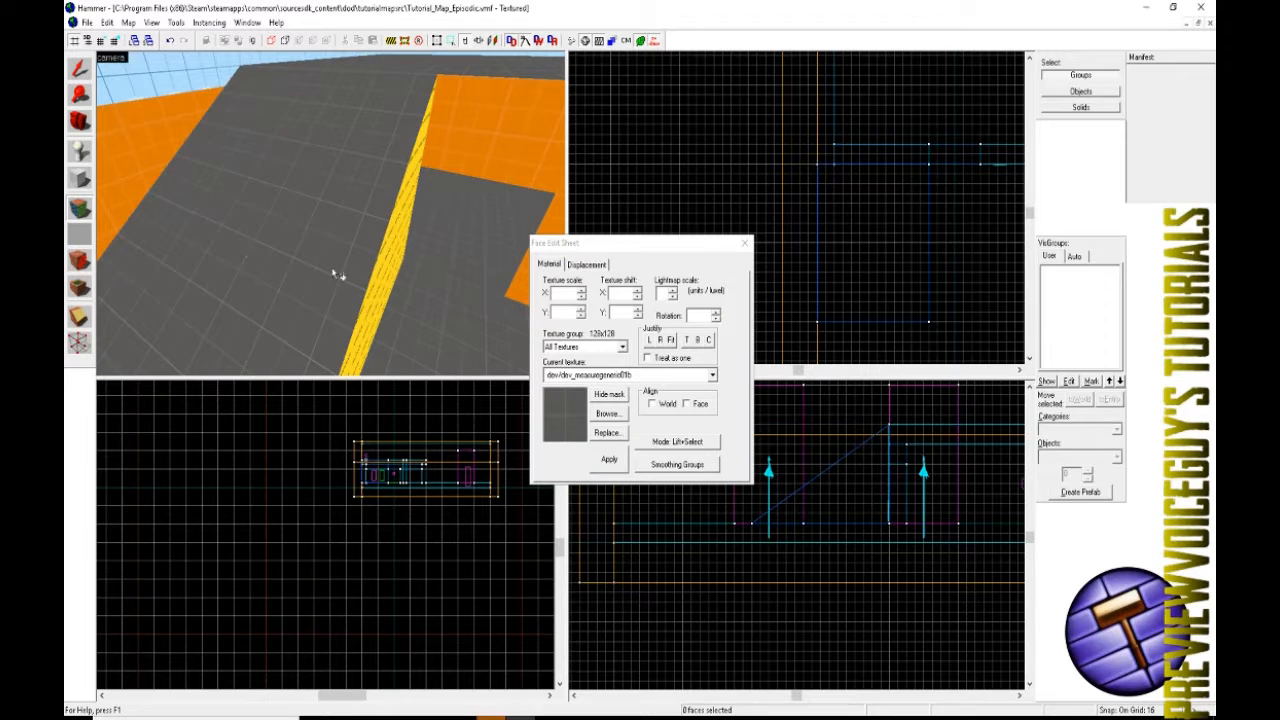
# - Choose the orange dev/dev_measuregeneric01 texture, apply it to the ramp's vertical side face and inspect the textured ramp
pyautogui.click(608, 414)
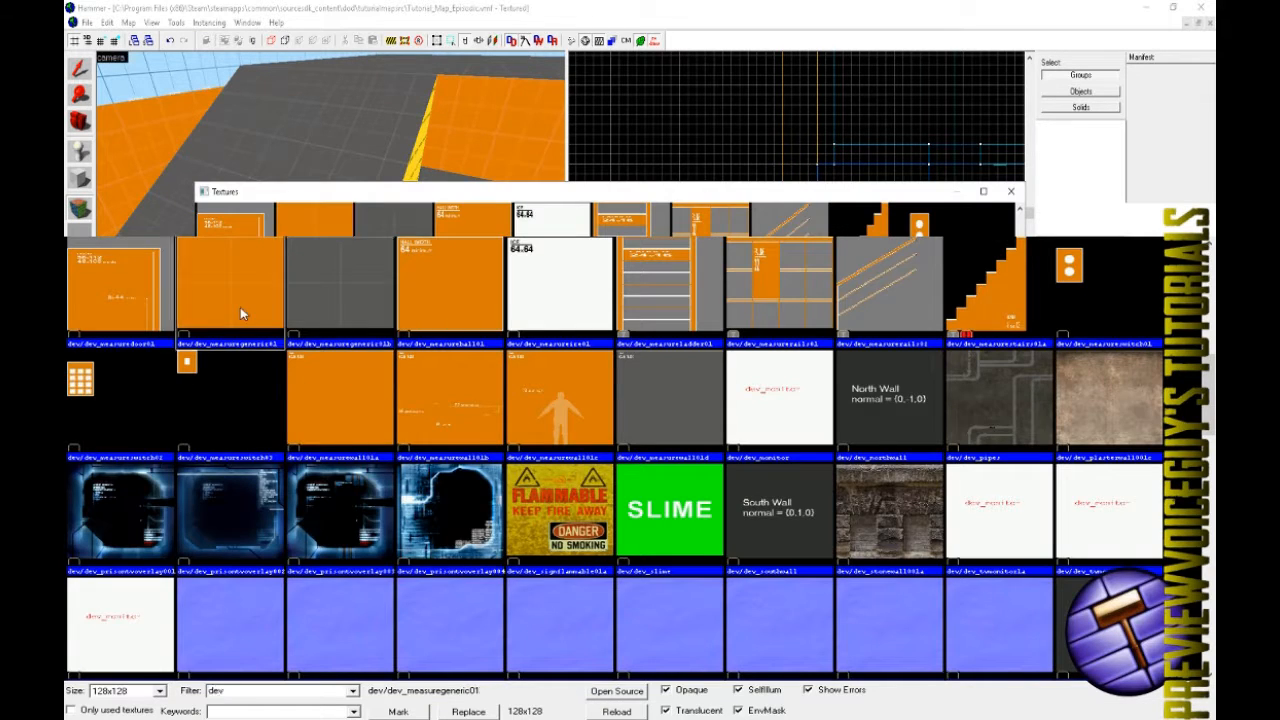
pyautogui.doubleClick(243, 320)
pyautogui.rightClick(389, 272)
pyautogui.press('z')
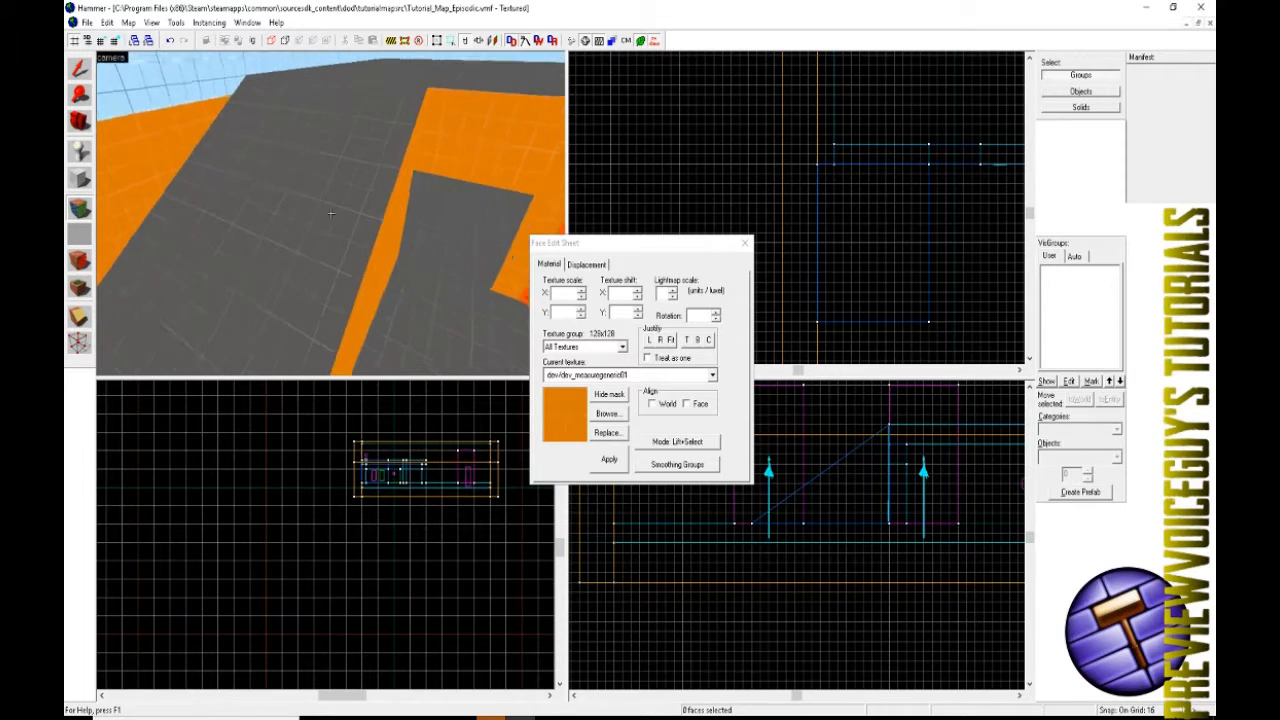
pyautogui.press('d')
pyautogui.press('w')
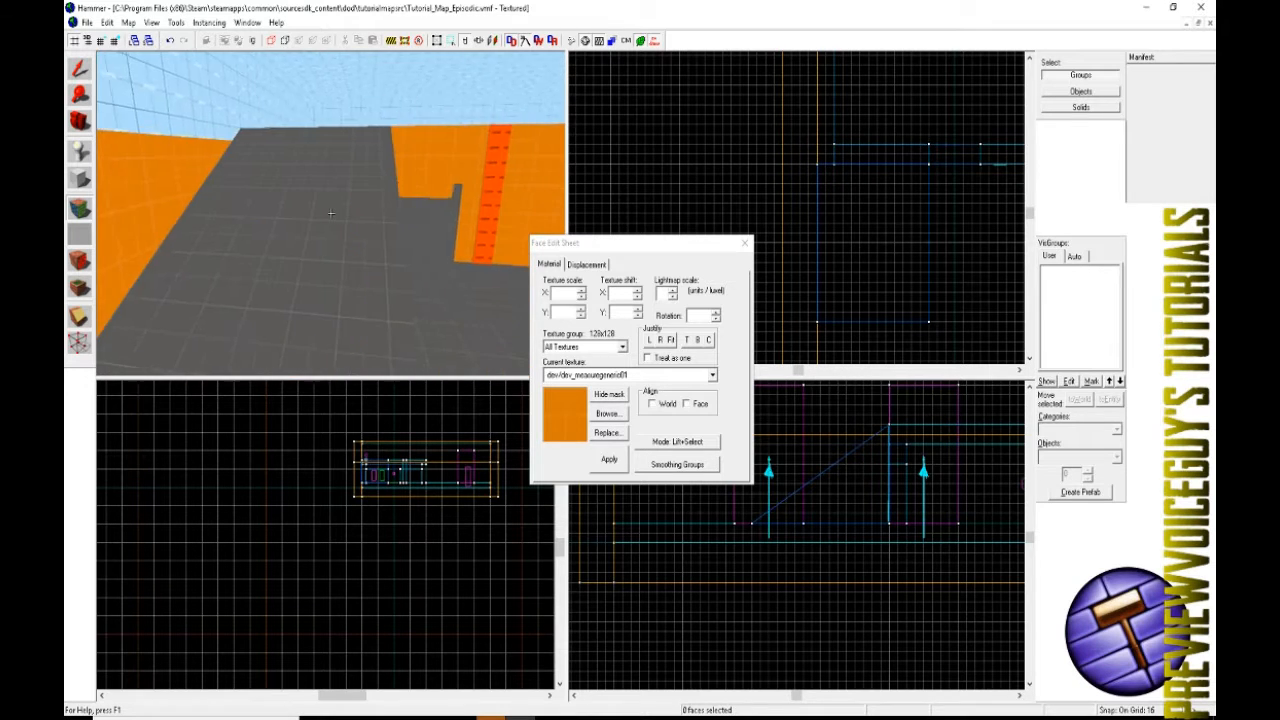
pyautogui.press('w')
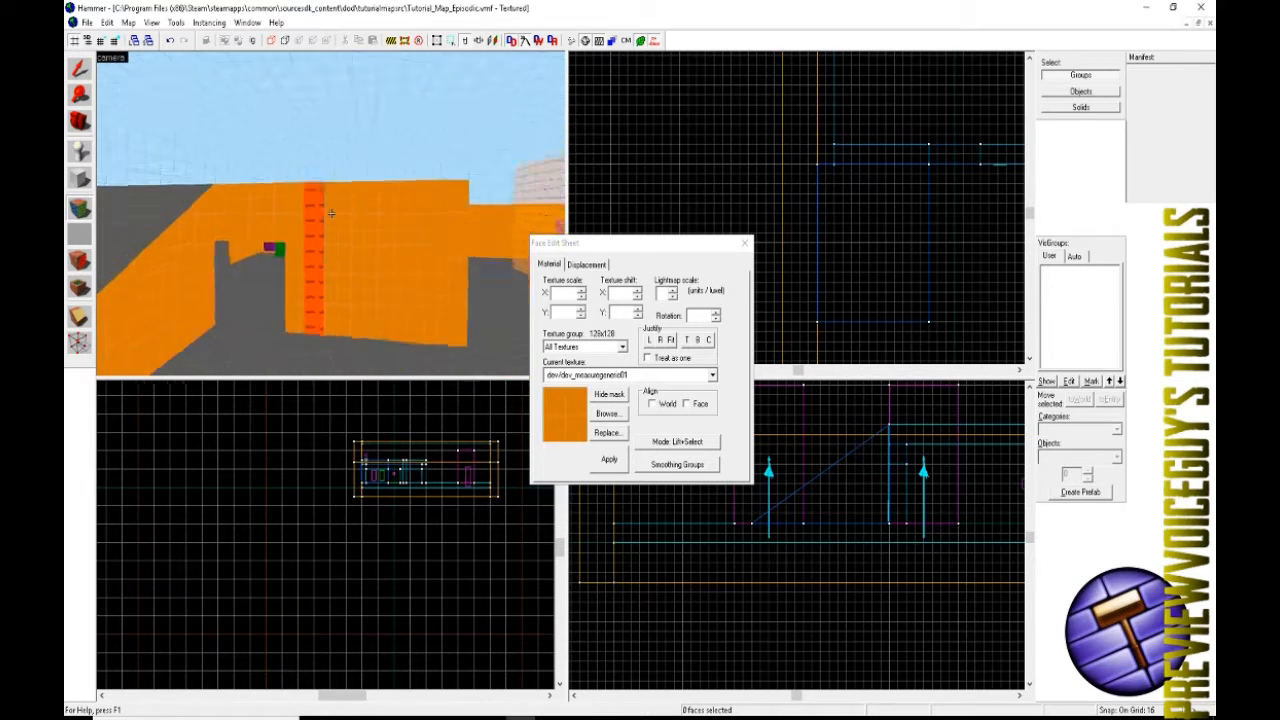
pyautogui.press('s')
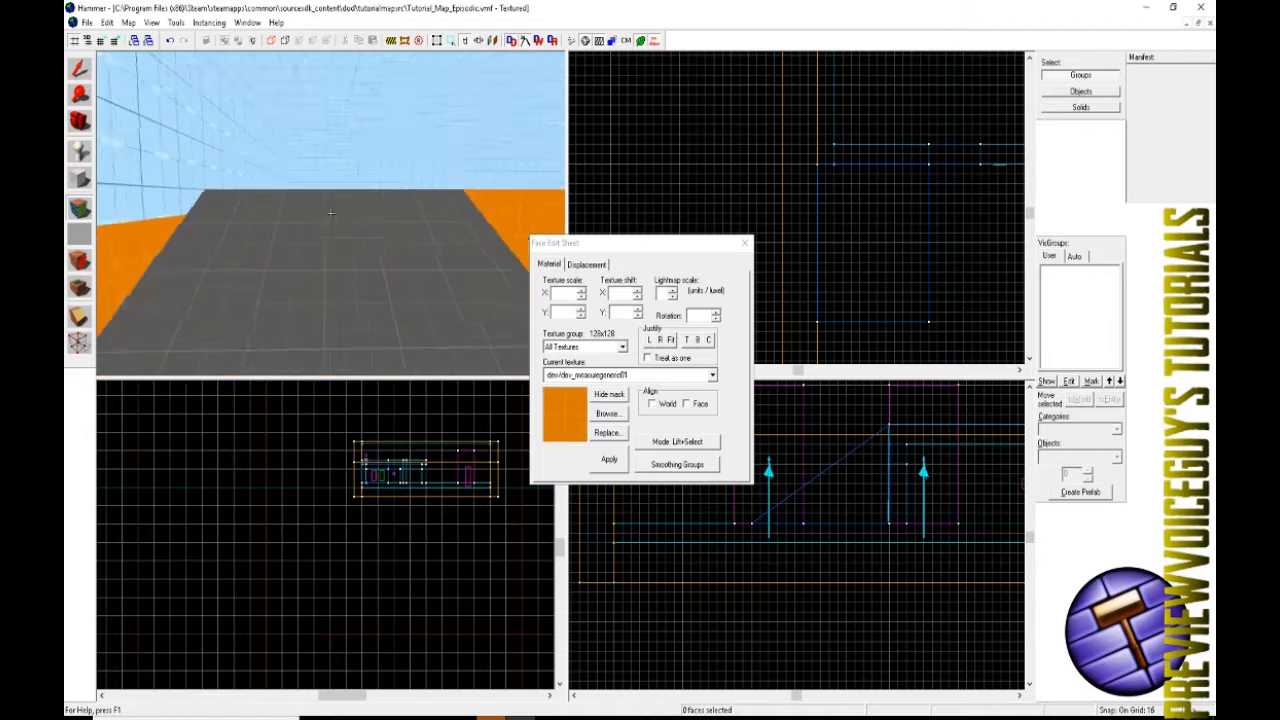
pyautogui.press('z')
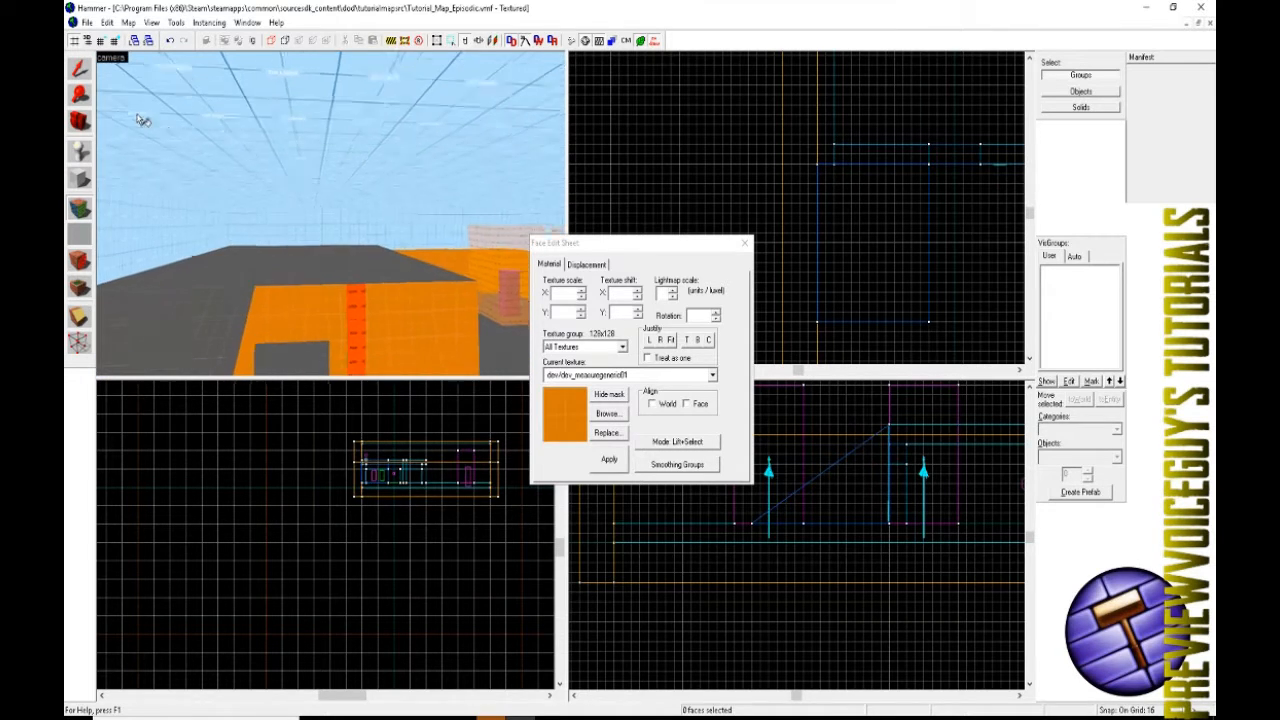
# - Select the skybox ceiling and move it up, well above the building's roof
pyautogui.click(79, 72)
pyautogui.click(236, 140)
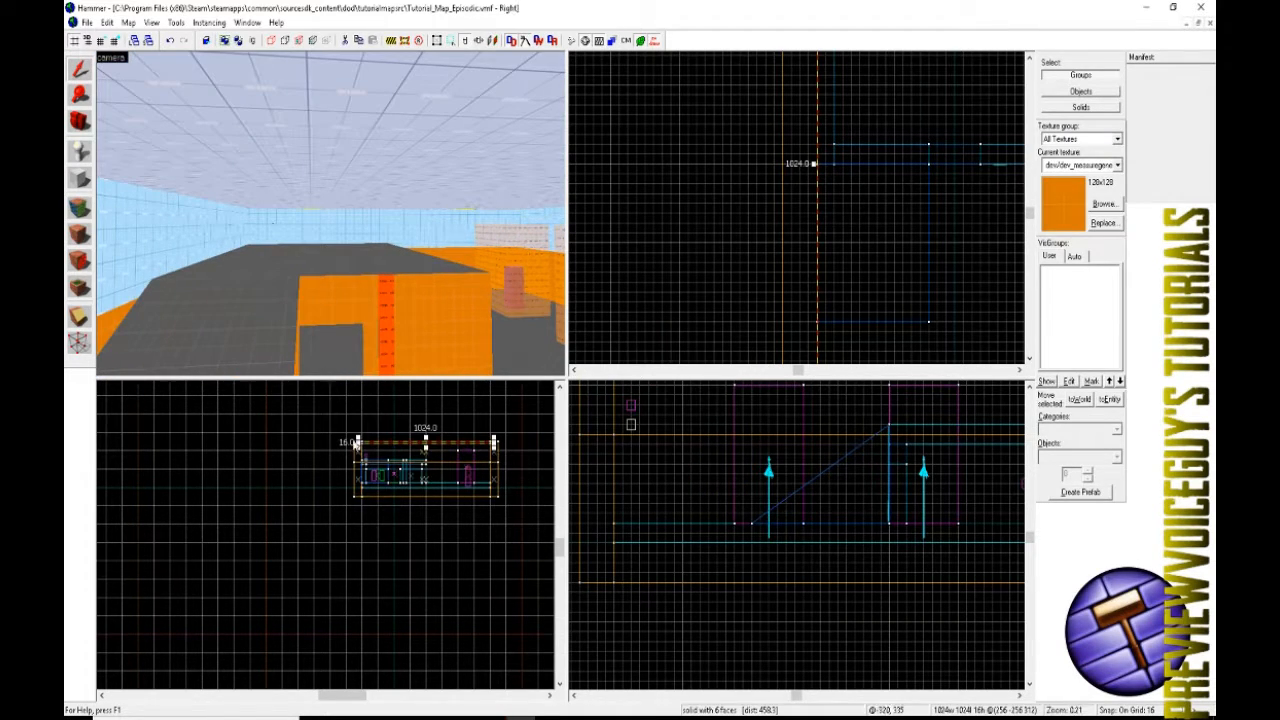
pyautogui.scroll(4, 383, 447)
pyautogui.scroll(-2, 390, 492)
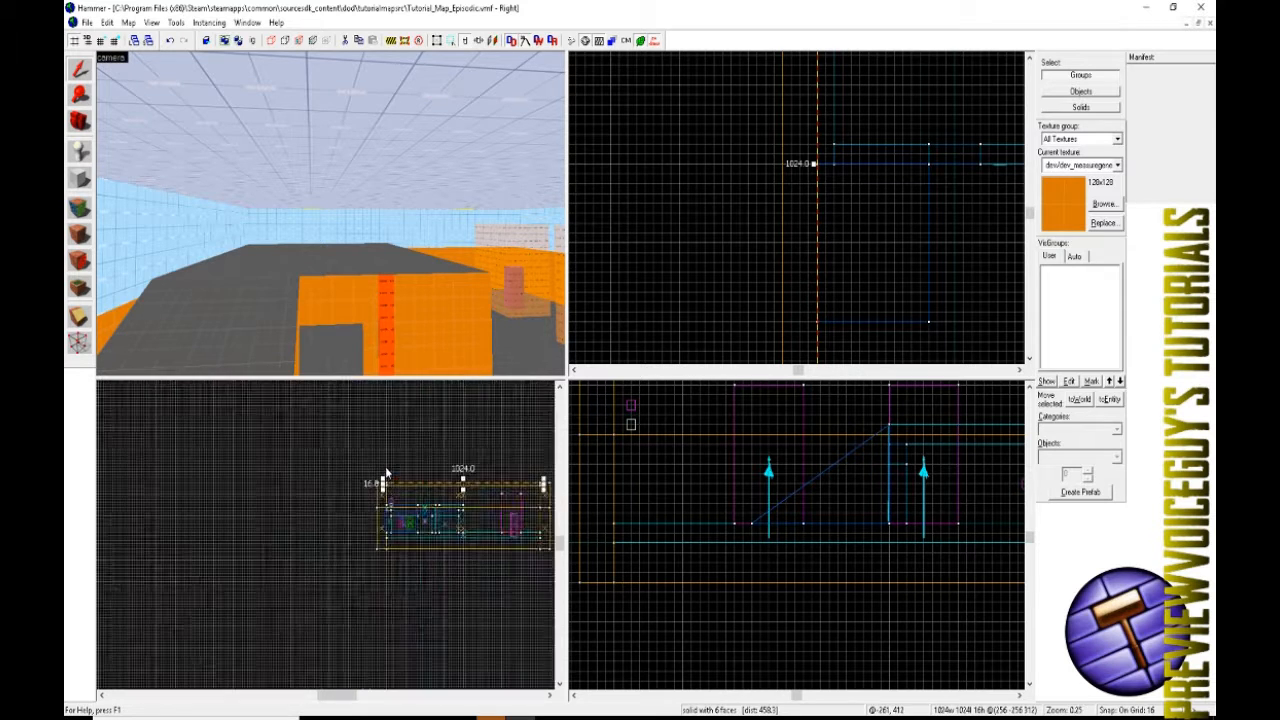
pyautogui.scroll(3, 389, 497)
pyautogui.moveTo(390, 540); pyautogui.dragTo(391, 437)
# - Select the group of skybox walls, stretch them up to meet the raised ceiling and clear the selection
pyautogui.click(178, 218)
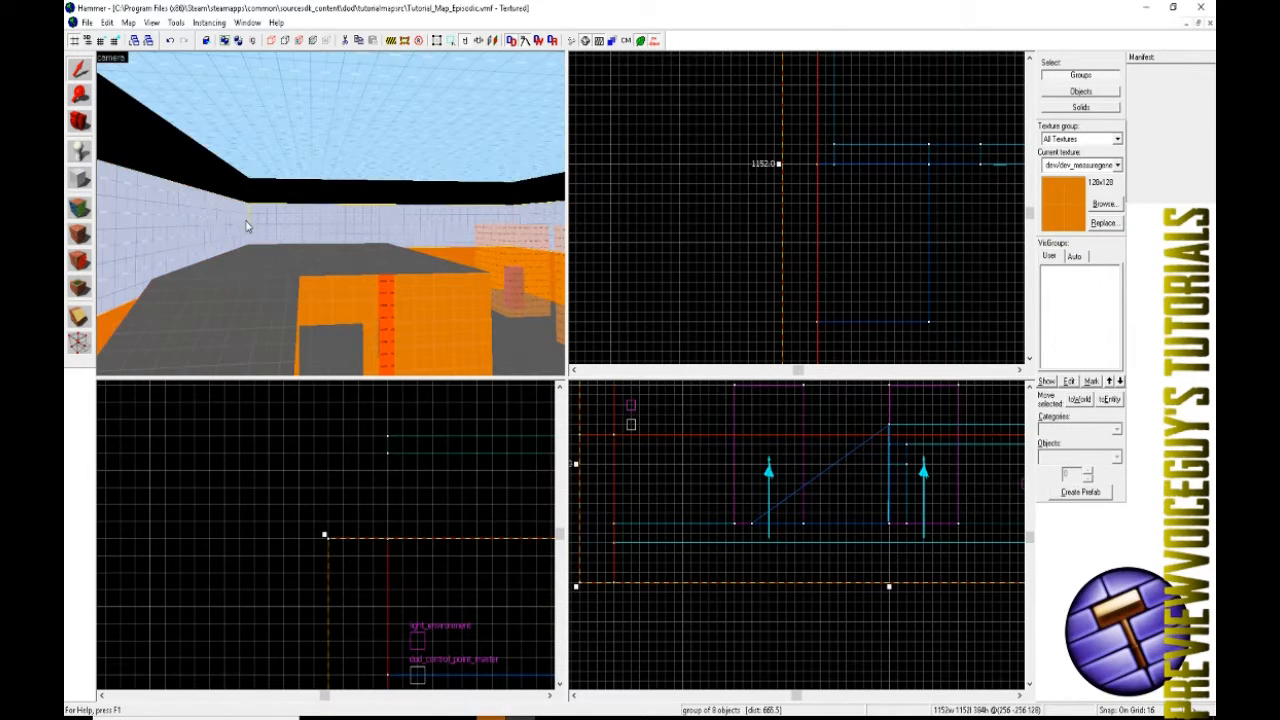
pyautogui.scroll(-8, 303, 530)
pyautogui.scroll(3, 303, 543)
pyautogui.keyDown('ctrl'); pyautogui.click(331, 213); pyautogui.keyUp('ctrl')
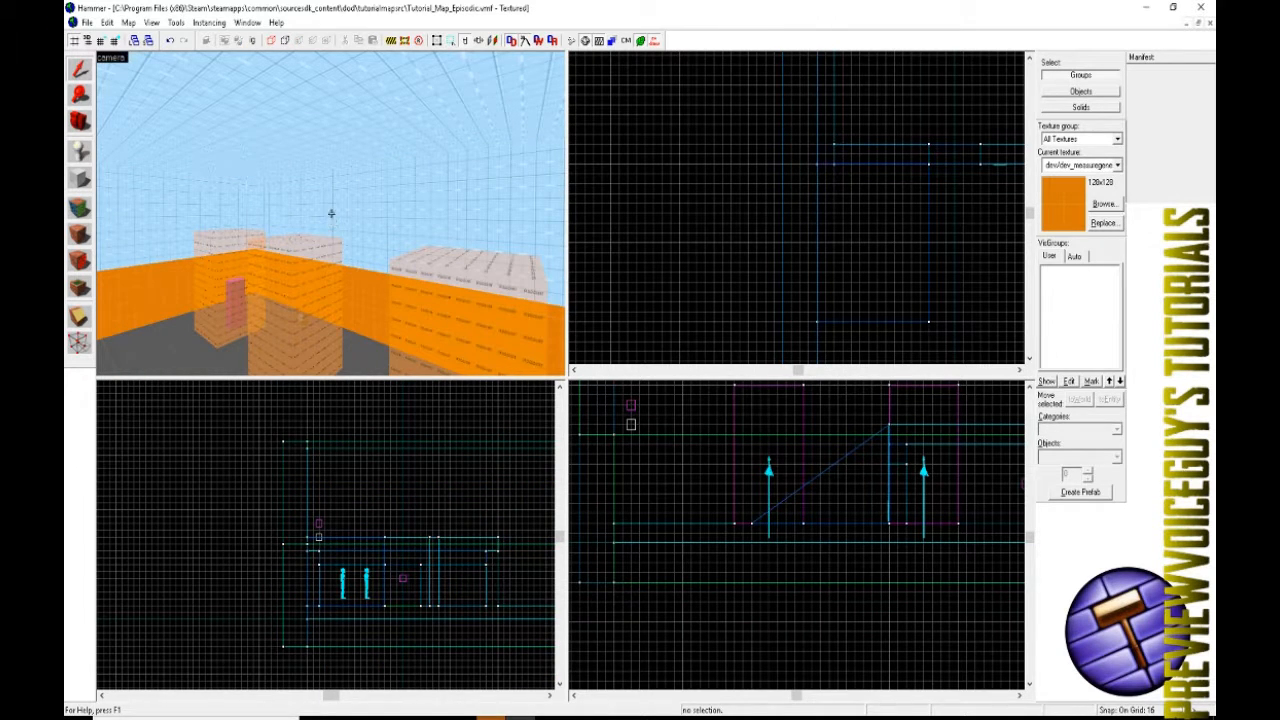
# - Examine the ramp, the ladder, the building and the surrounding skybox from several angles in the 3D view
pyautogui.press('s')
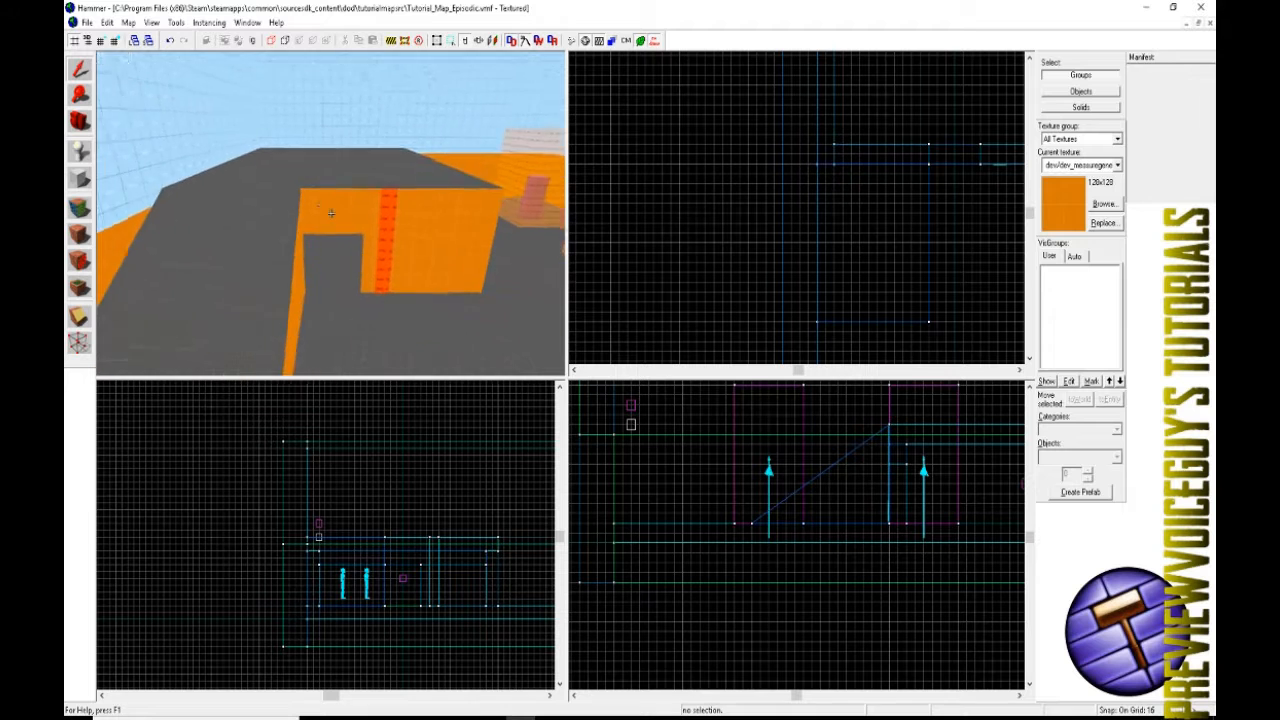
pyautogui.press('w')
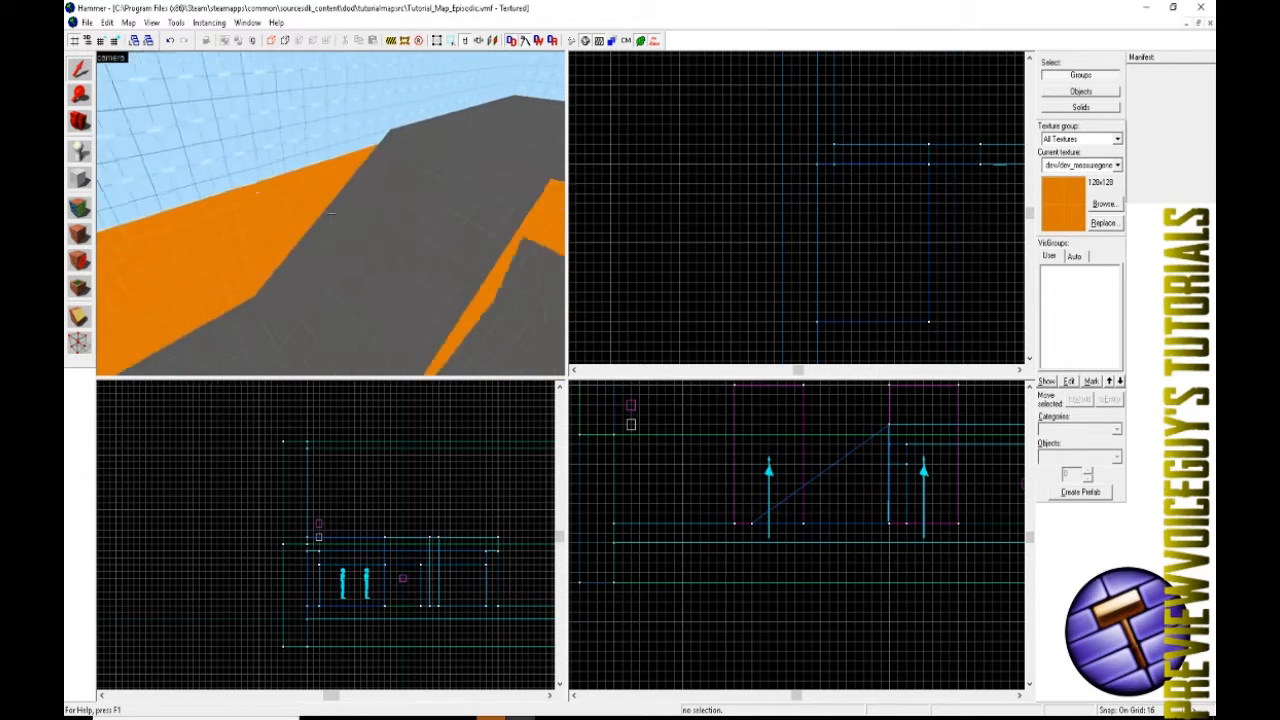
pyautogui.press('w')
pyautogui.press('s')
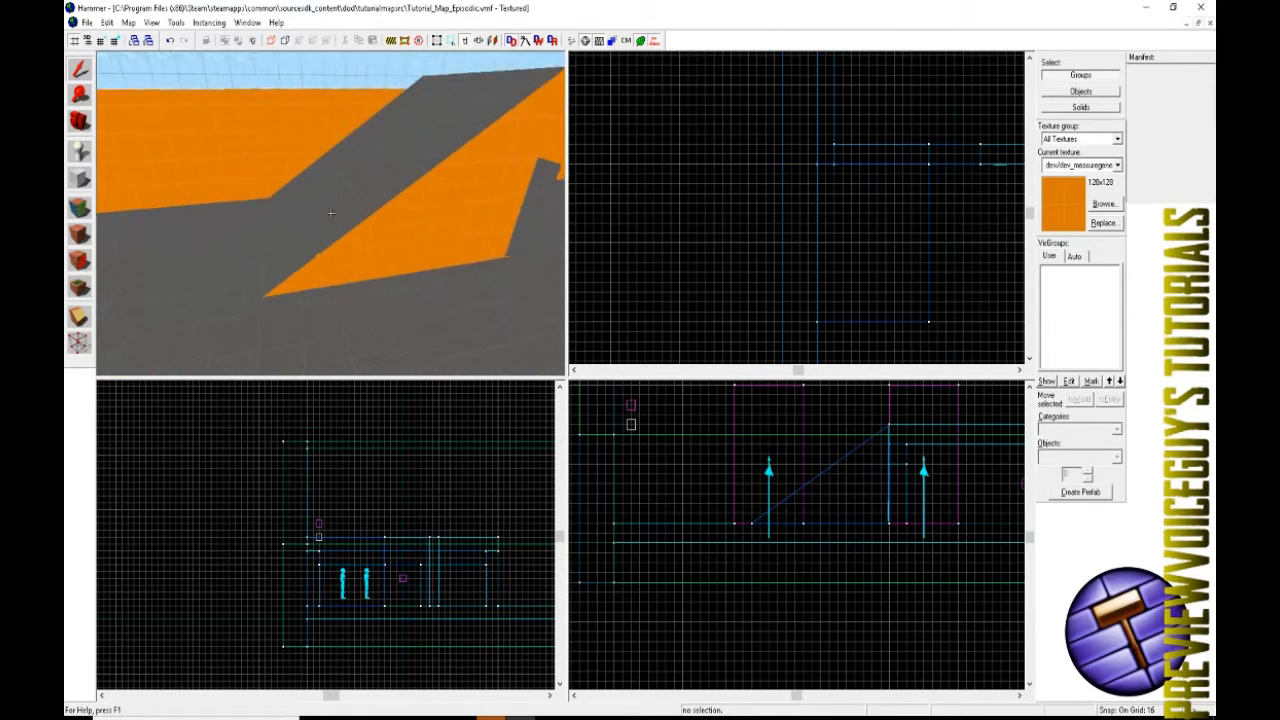
pyautogui.press('w')
pyautogui.press('s')
pyautogui.press('w')
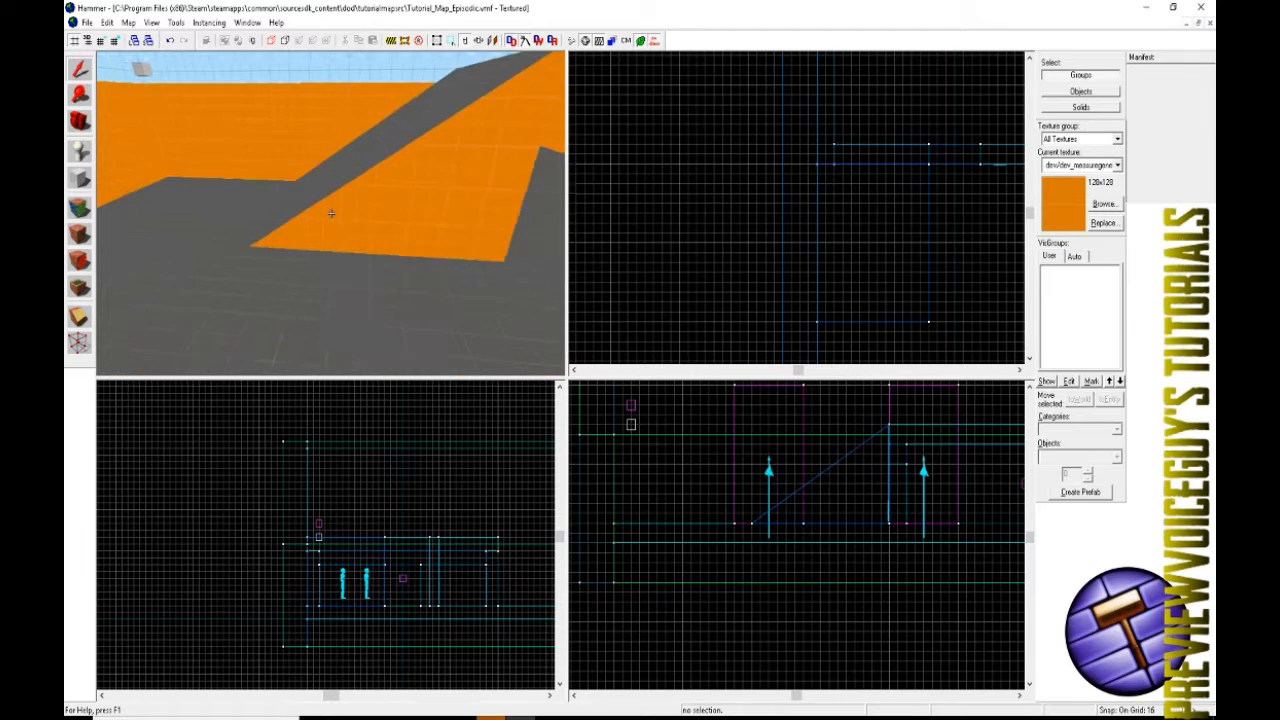
pyautogui.press('s')
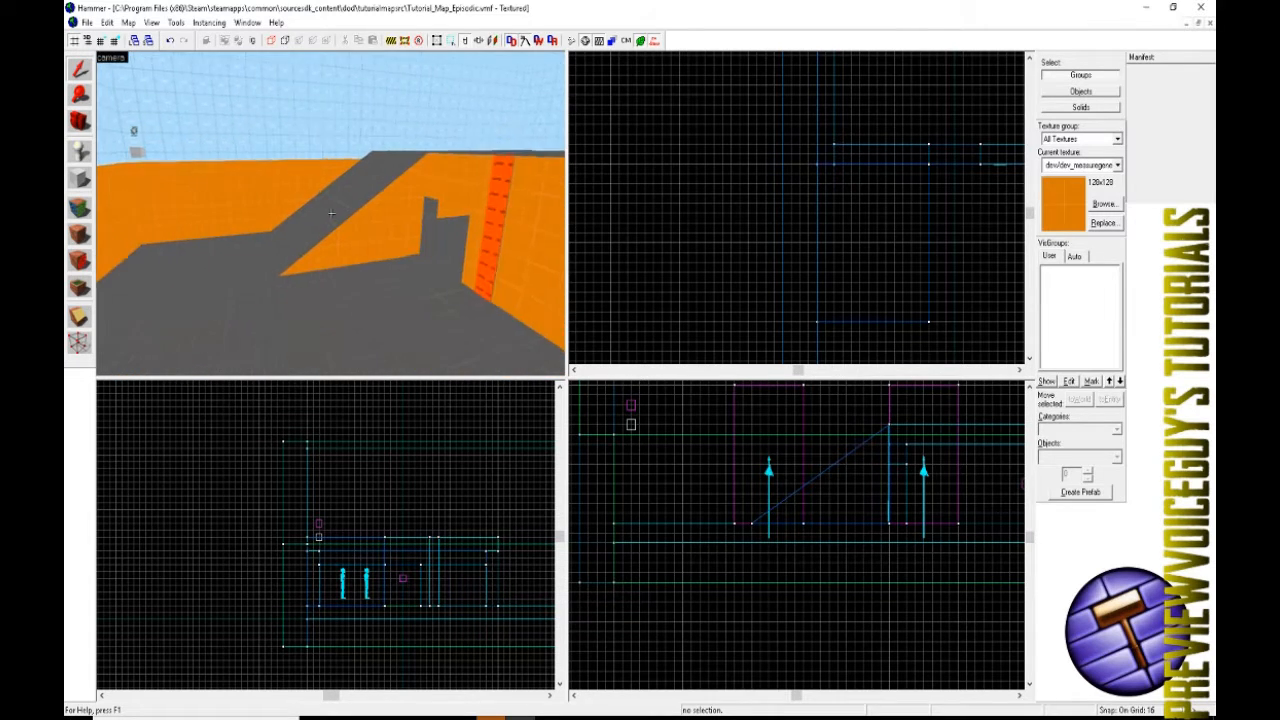
pyautogui.press('w')
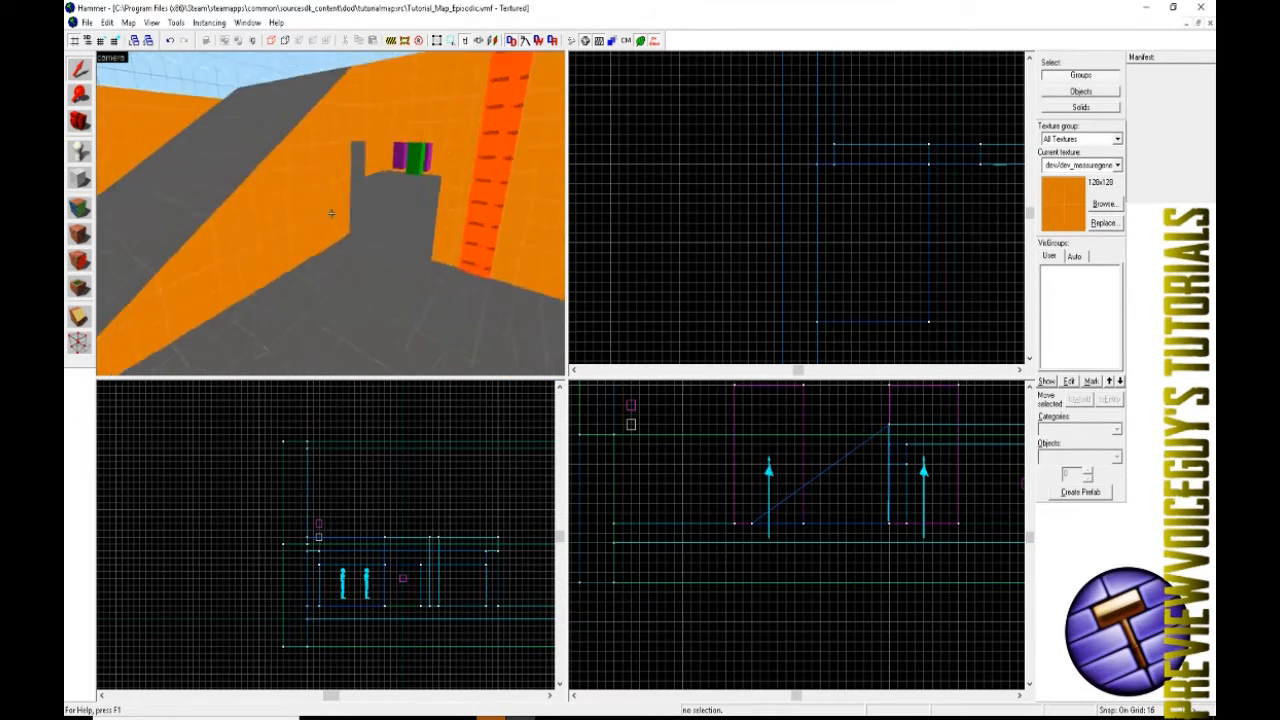
pyautogui.press('s')
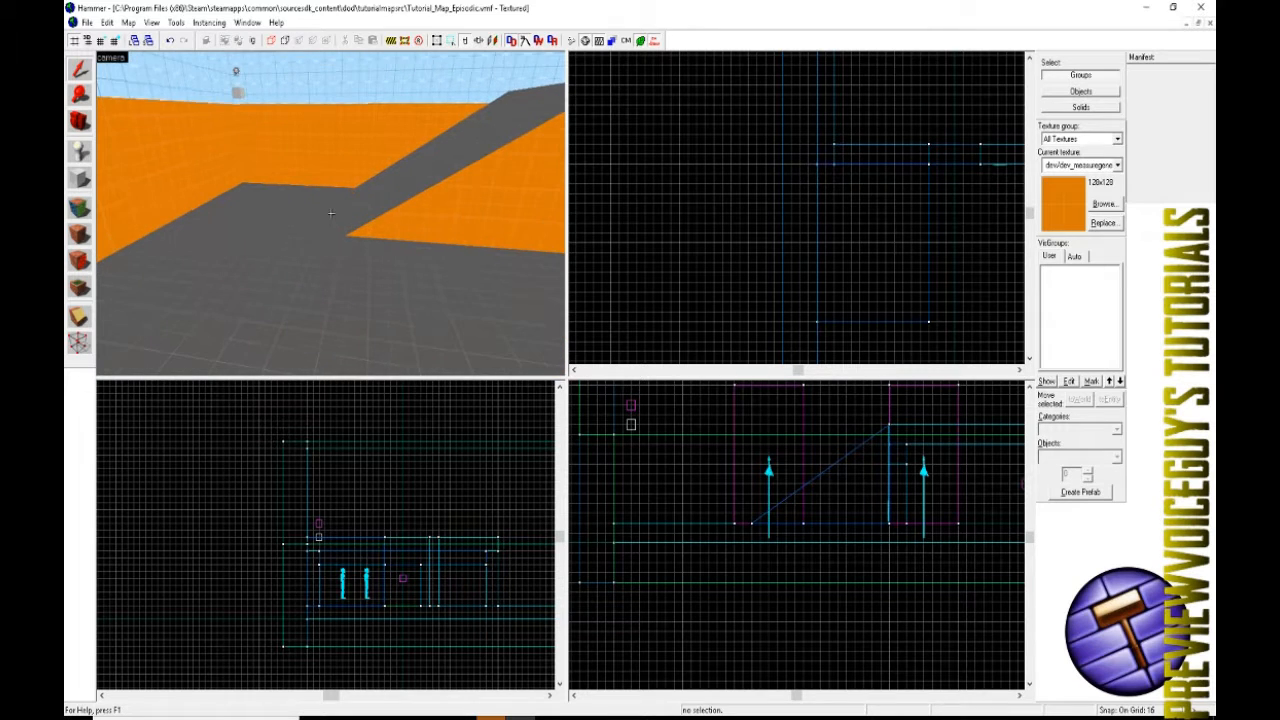
pyautogui.press('s')
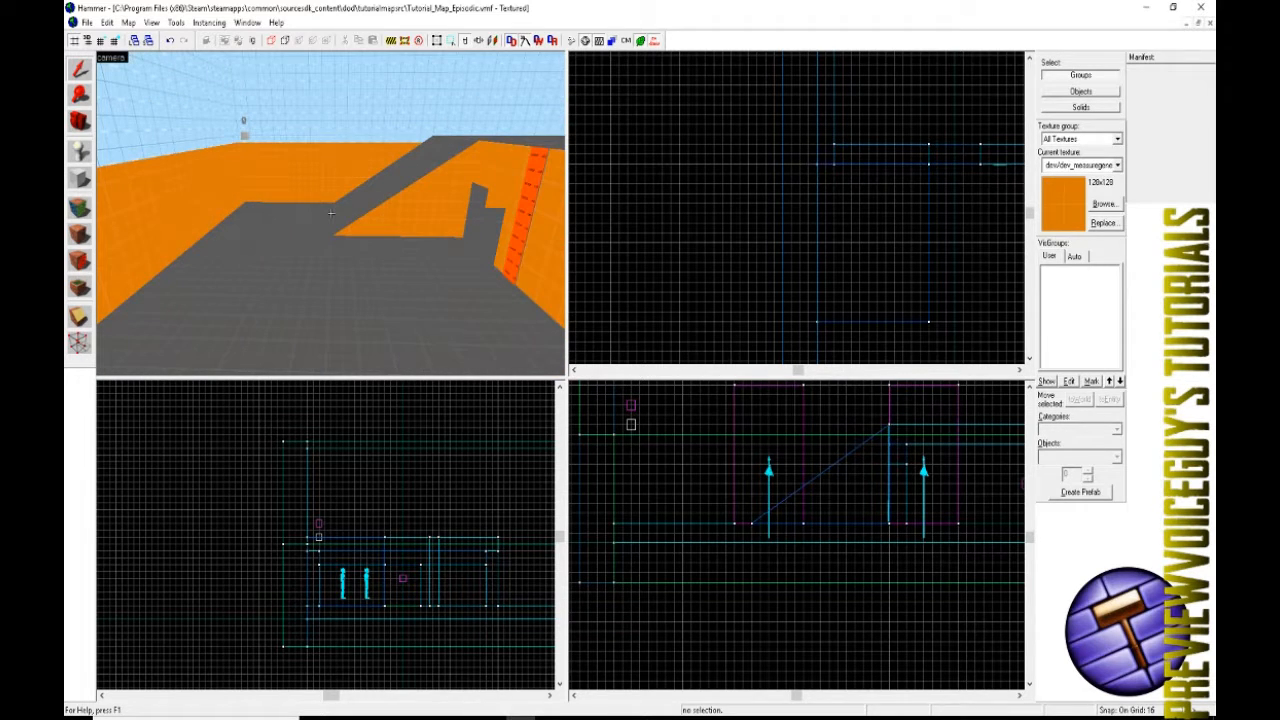
pyautogui.press('w')
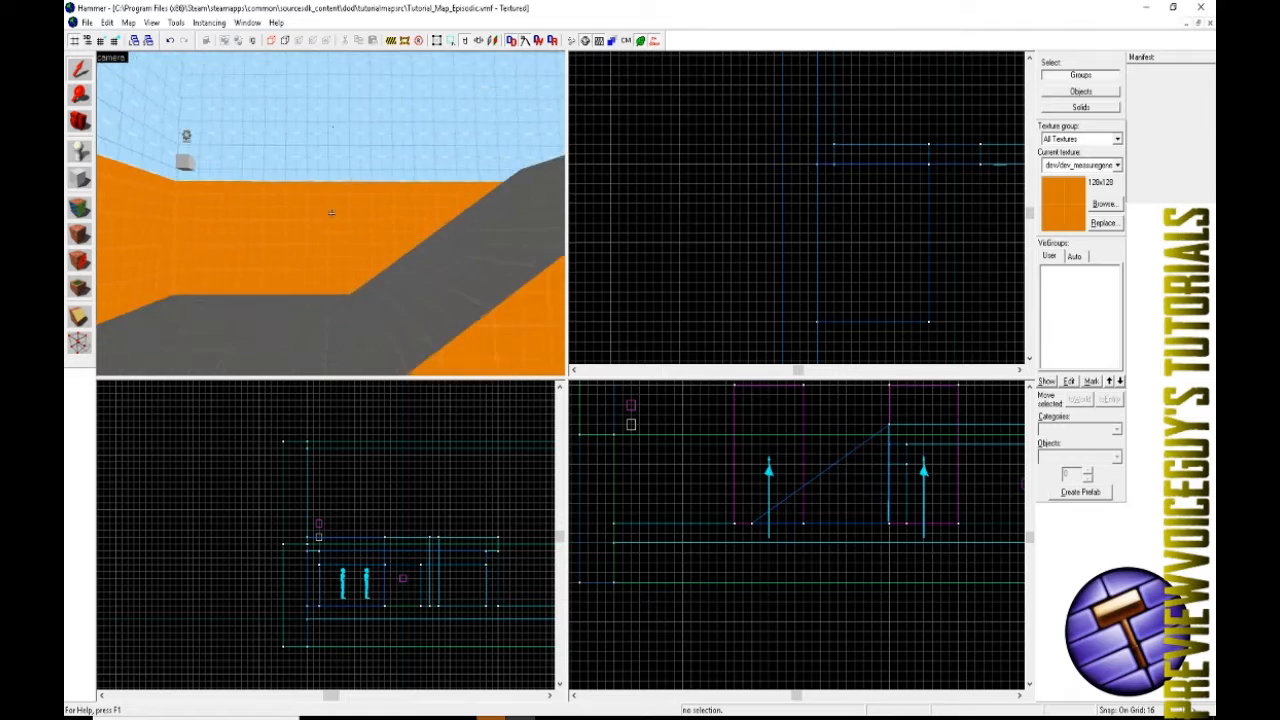
pyautogui.press('w')
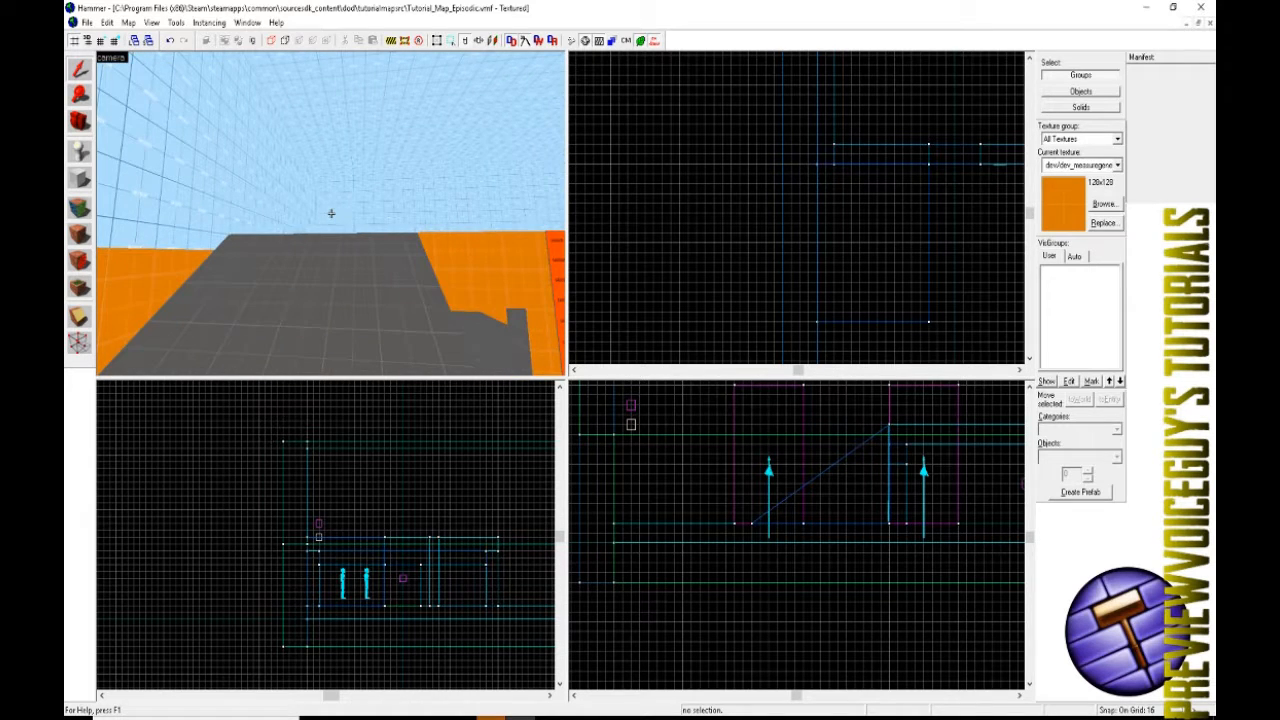
pyautogui.press('w')
pyautogui.press('s')
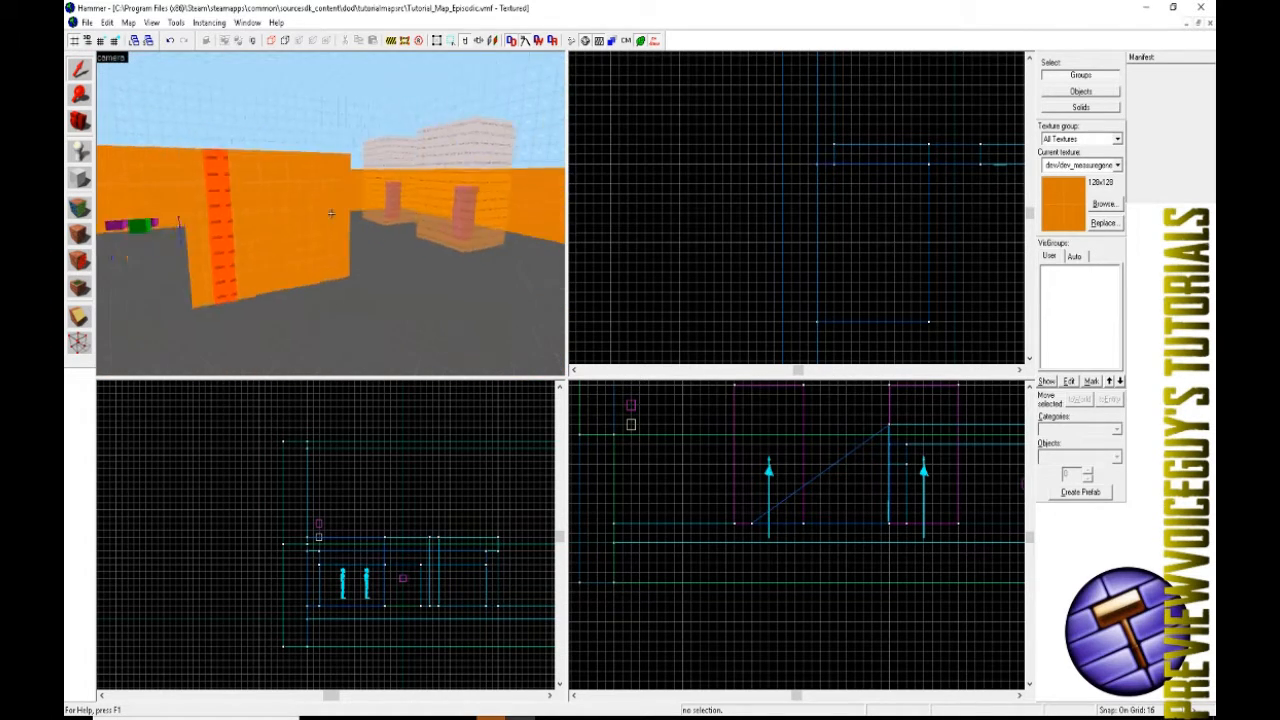
pyautogui.press('s')
pyautogui.press('z')
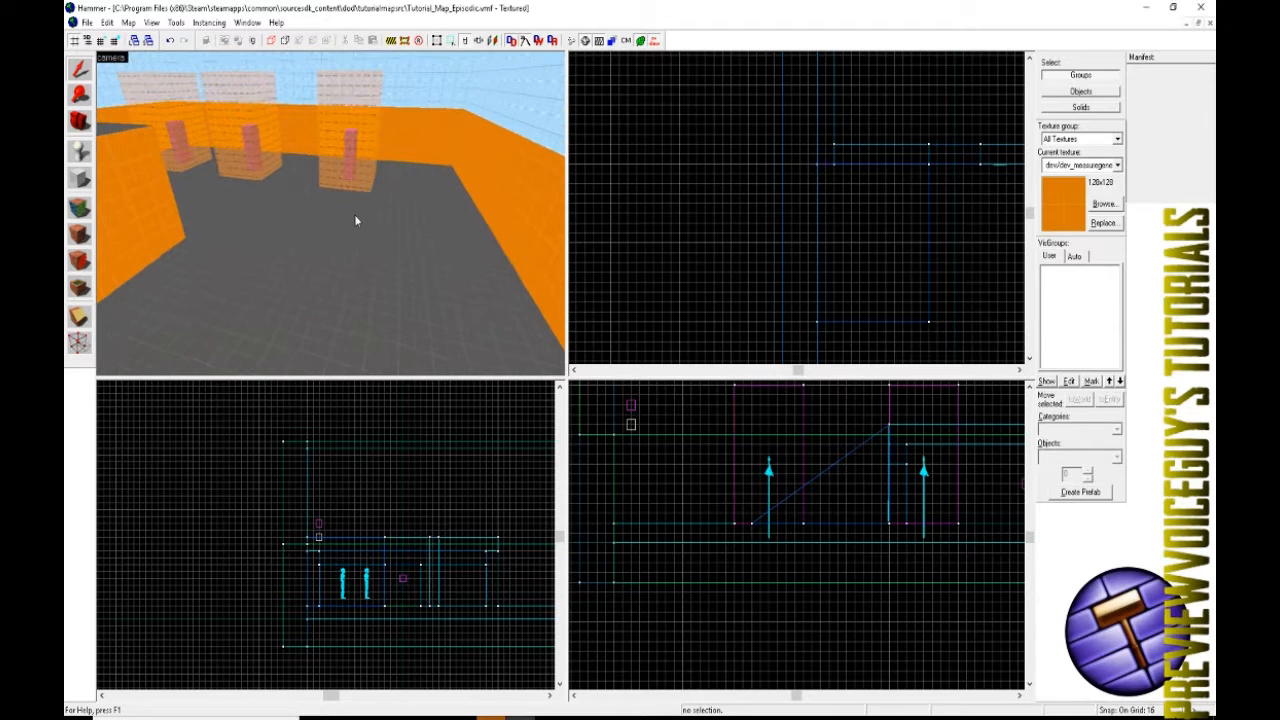
# - Choose tools/toolsnodraw as the current texture for new brushes
pyautogui.click(1117, 165)
pyautogui.click(1075, 297)
pyautogui.scroll(-5, 787, 200)
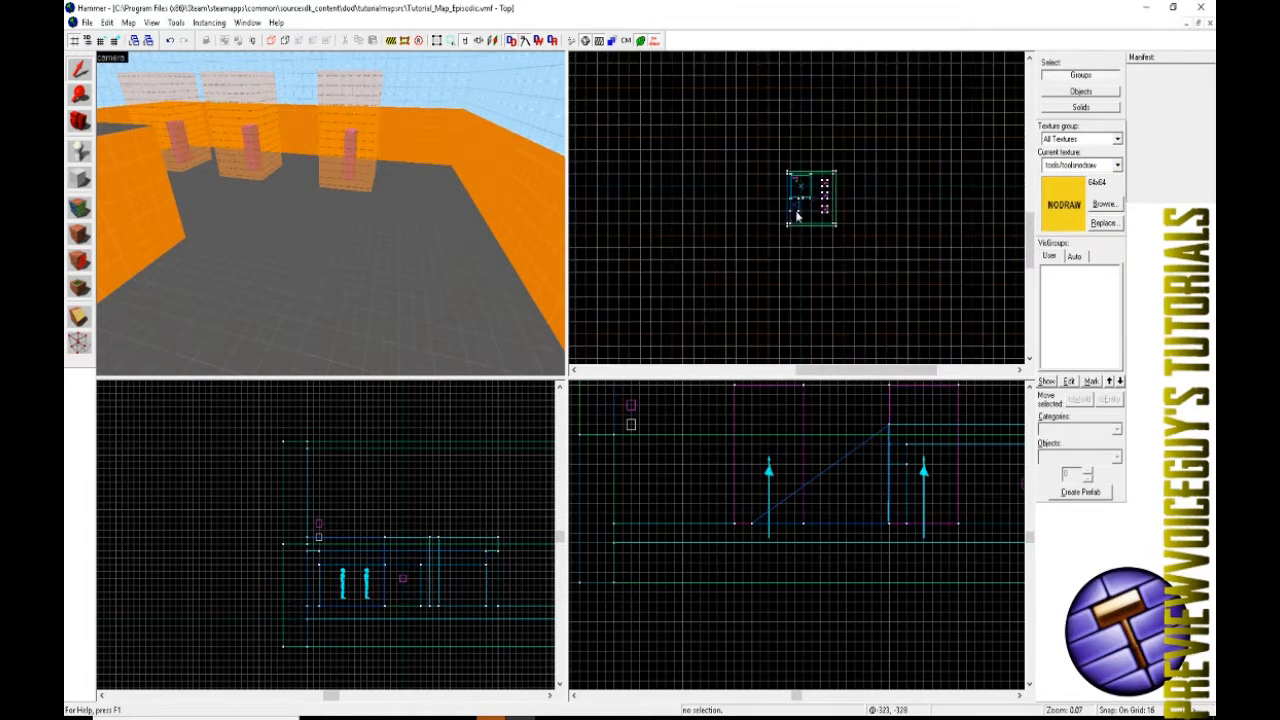
pyautogui.scroll(8, 760, 162)
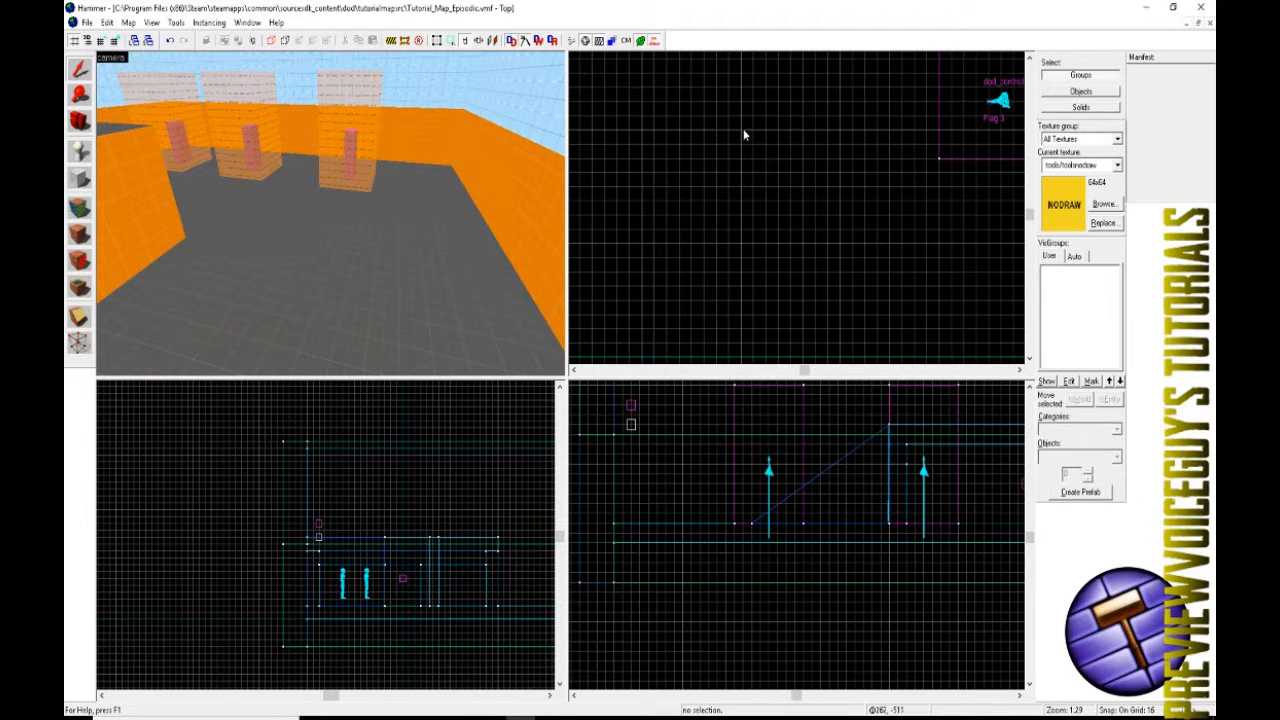
pyautogui.moveTo(744, 134); pyautogui.dragTo(940, 357)
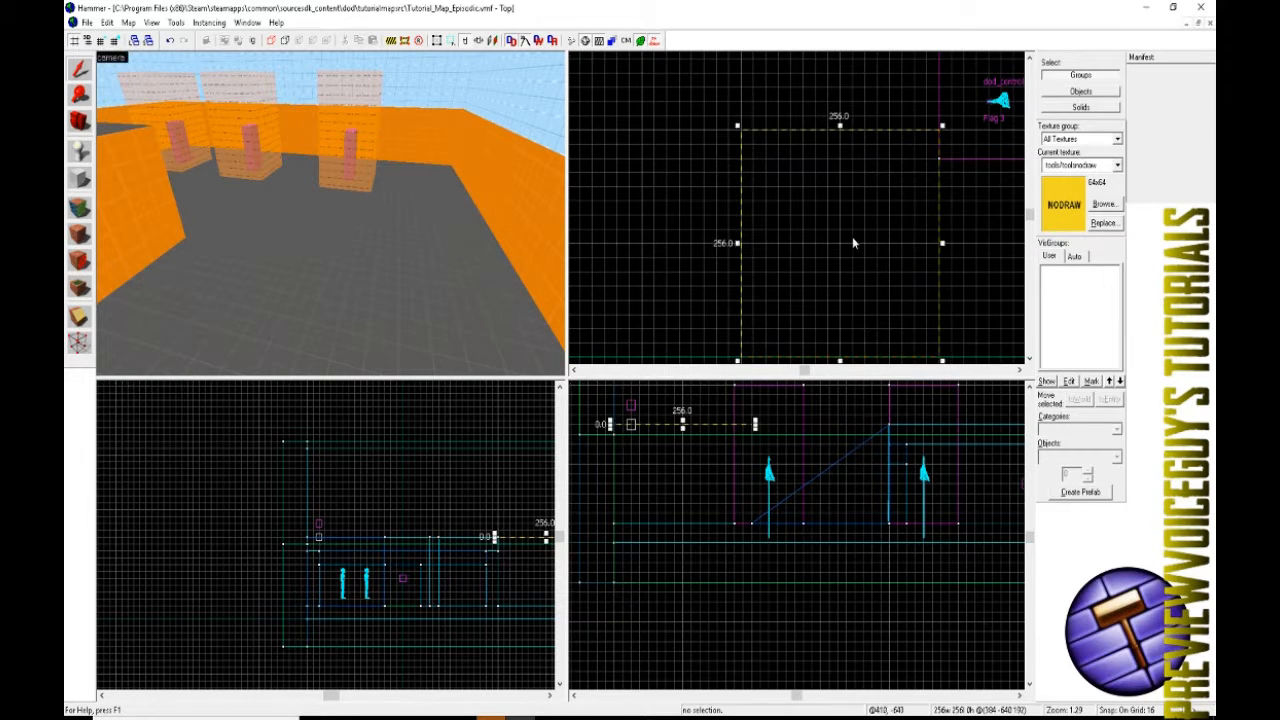
pyautogui.scroll(-4, 853, 242)
pyautogui.scroll(1, 701, 455)
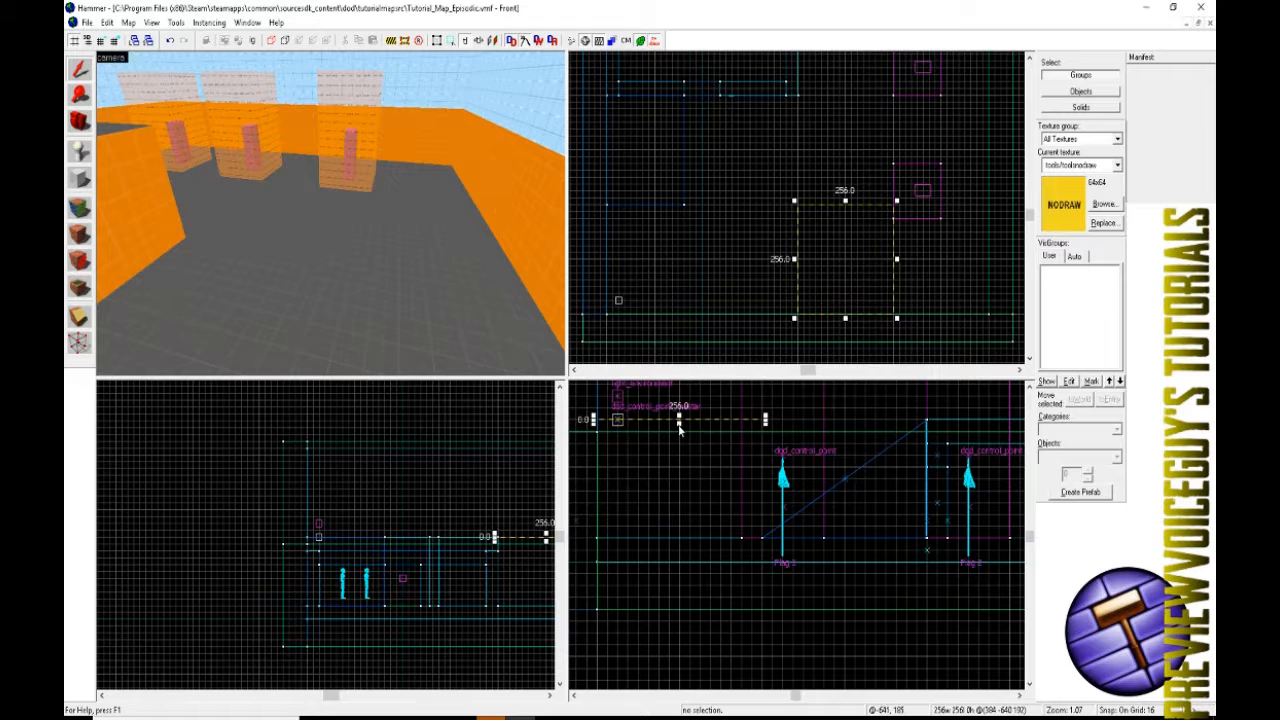
pyautogui.moveTo(679, 430); pyautogui.dragTo(685, 569)
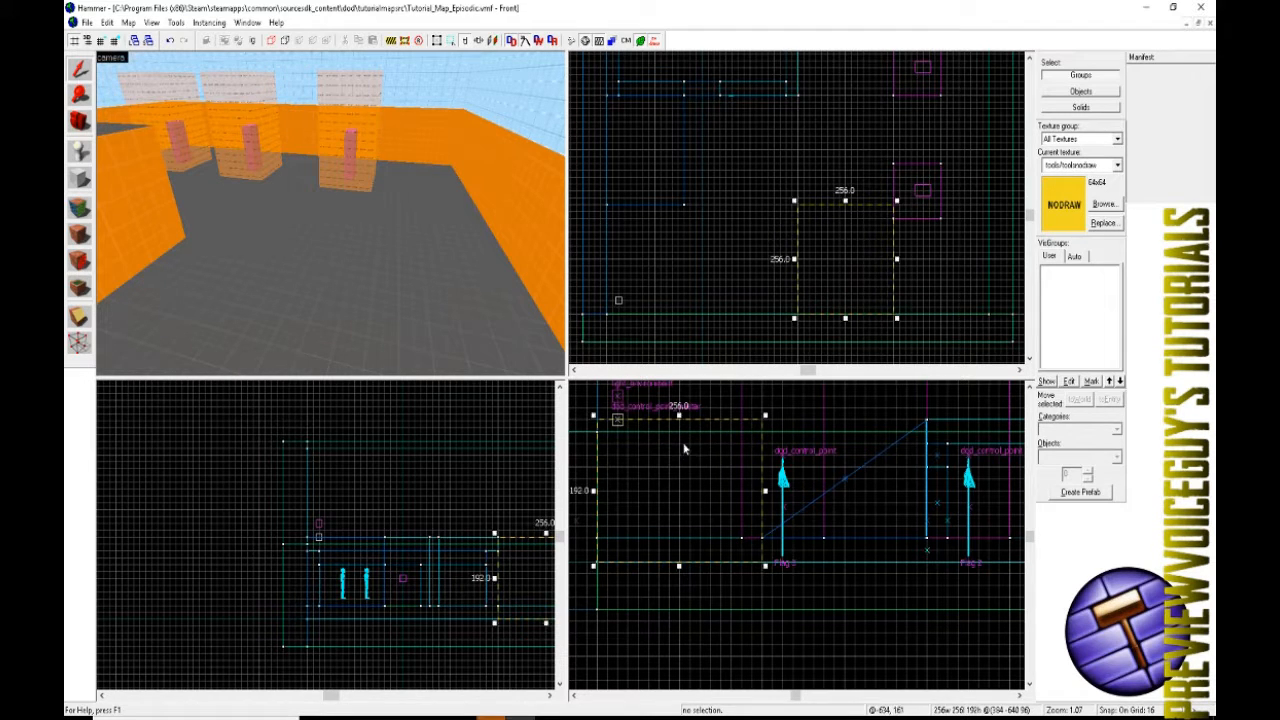
pyautogui.moveTo(679, 420); pyautogui.dragTo(687, 515)
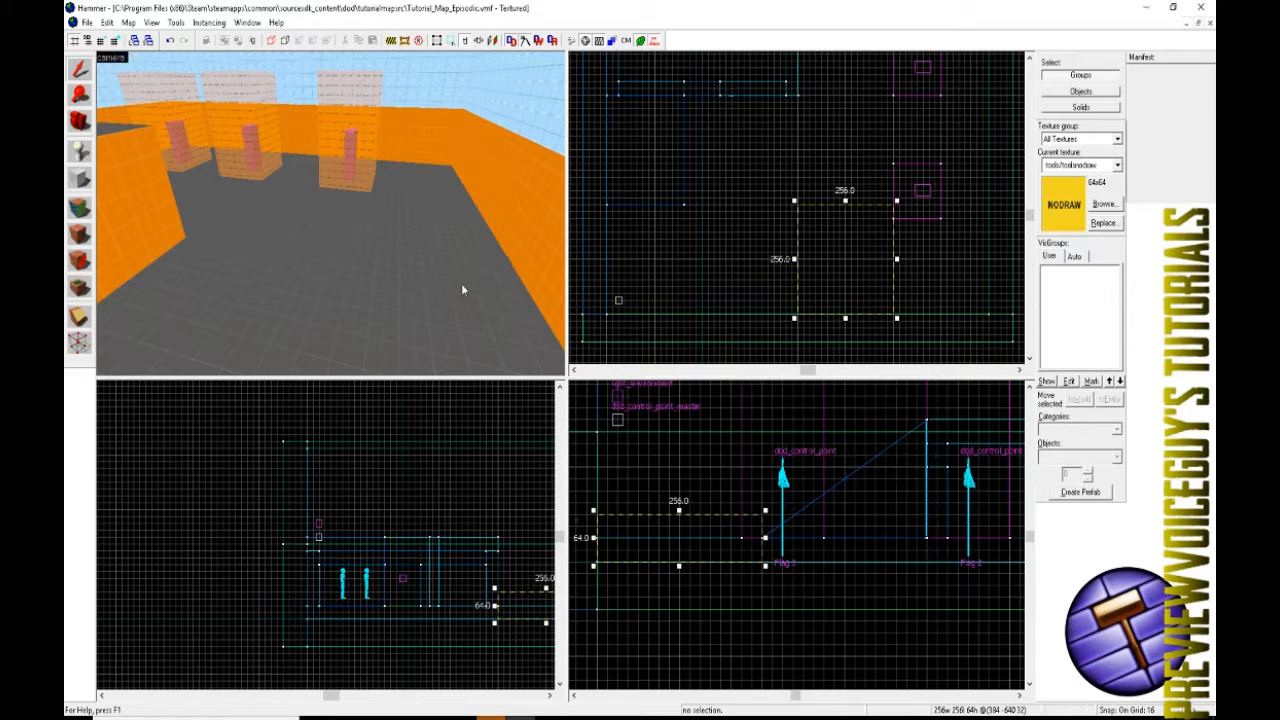
pyautogui.press('z')
pyautogui.press('w')
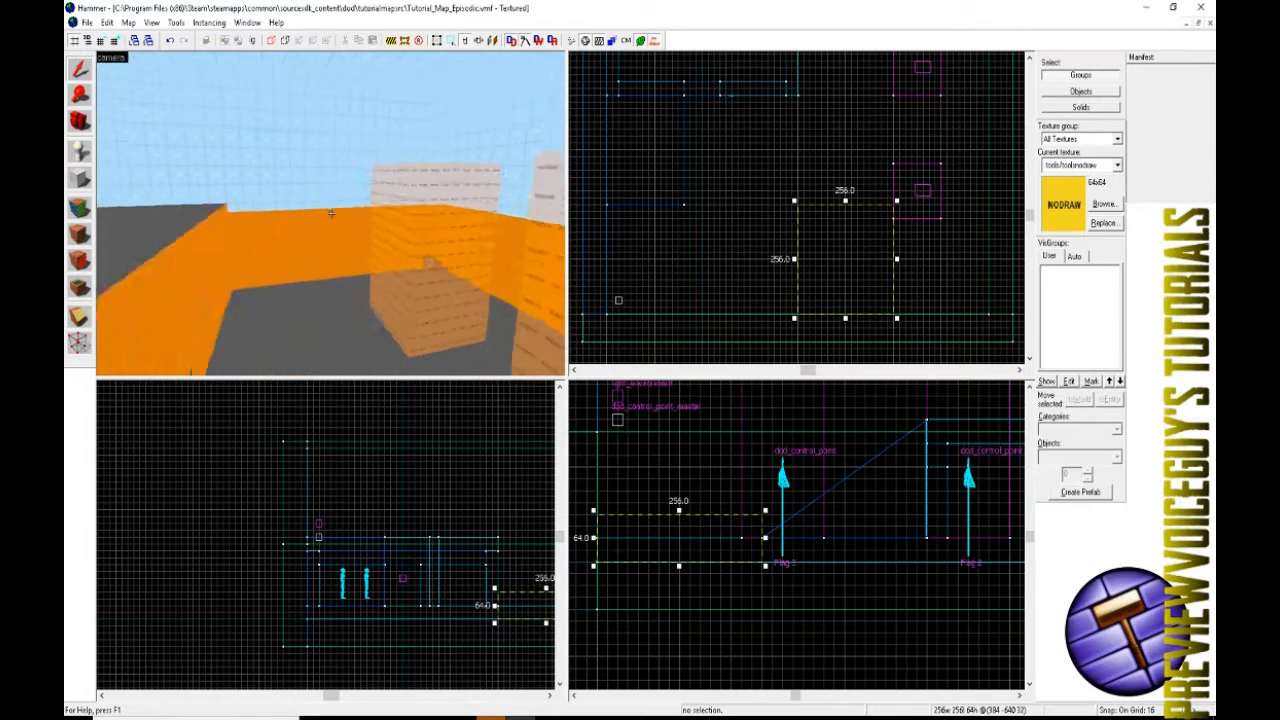
pyautogui.press('w')
pyautogui.press('z')
pyautogui.scroll(-10, 770, 523)
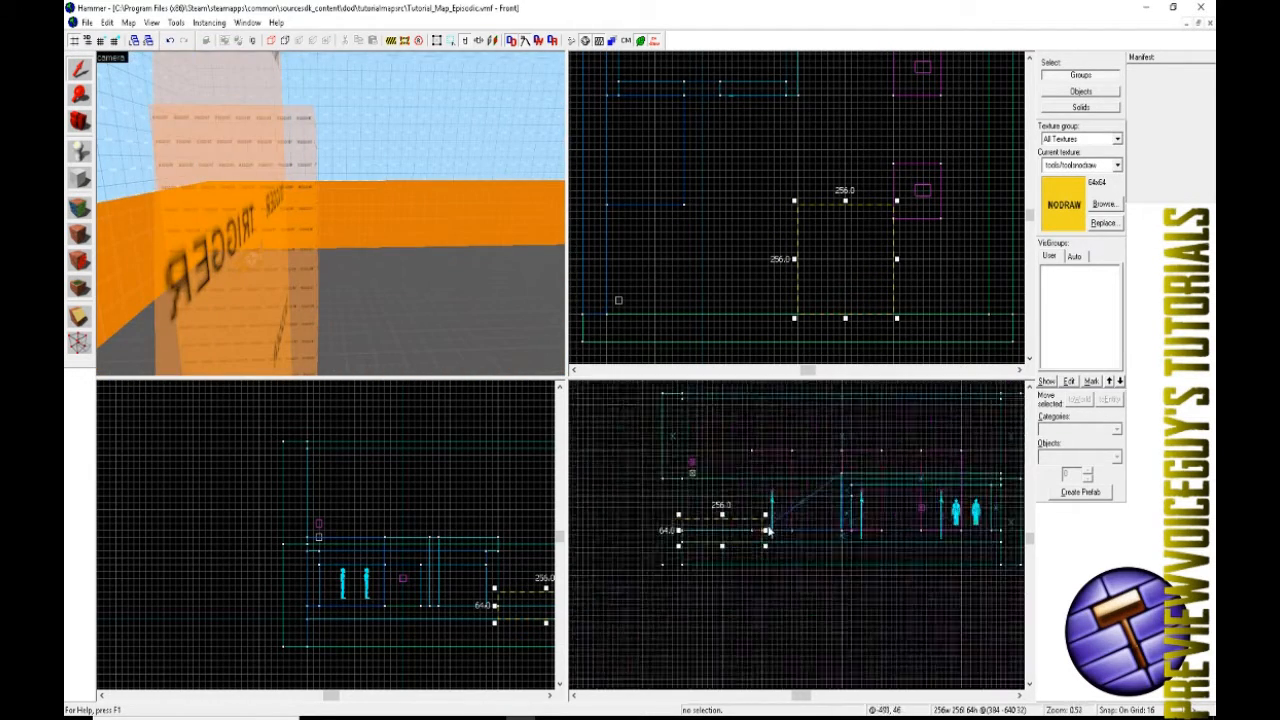
pyautogui.scroll(-1, 416, 597)
pyautogui.scroll(2, 416, 597)
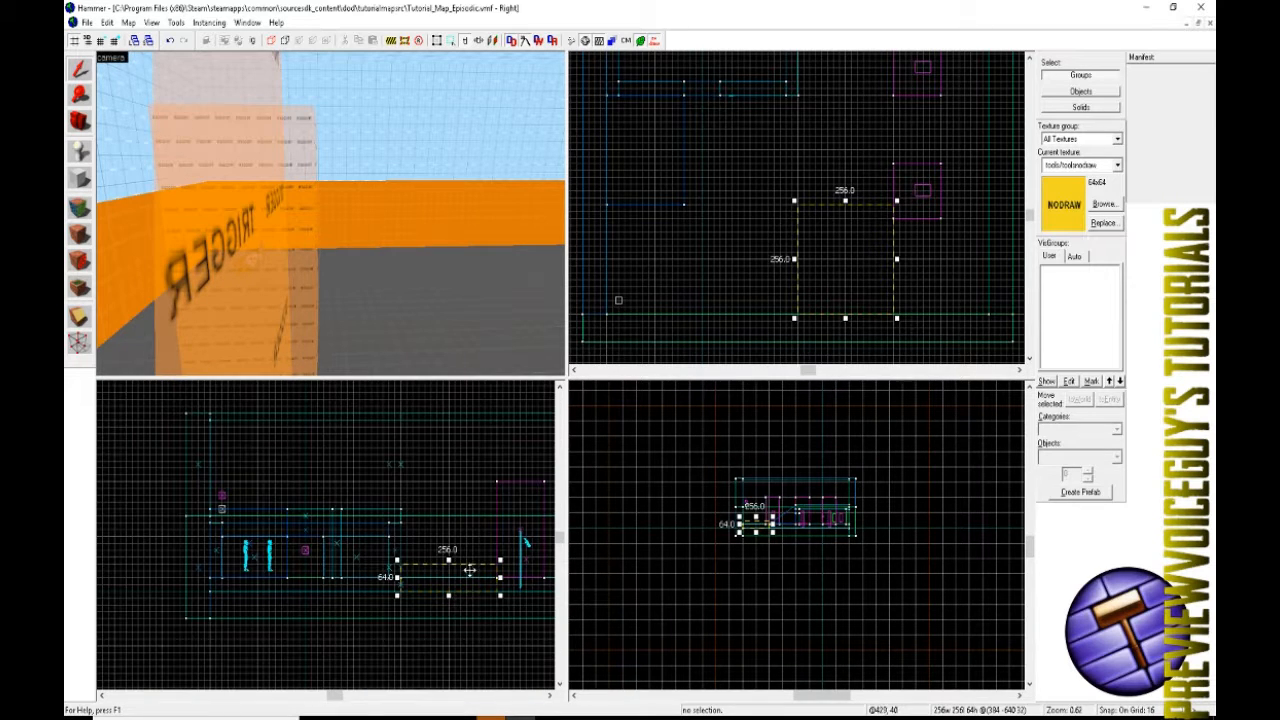
pyautogui.scroll(-3, 767, 258)
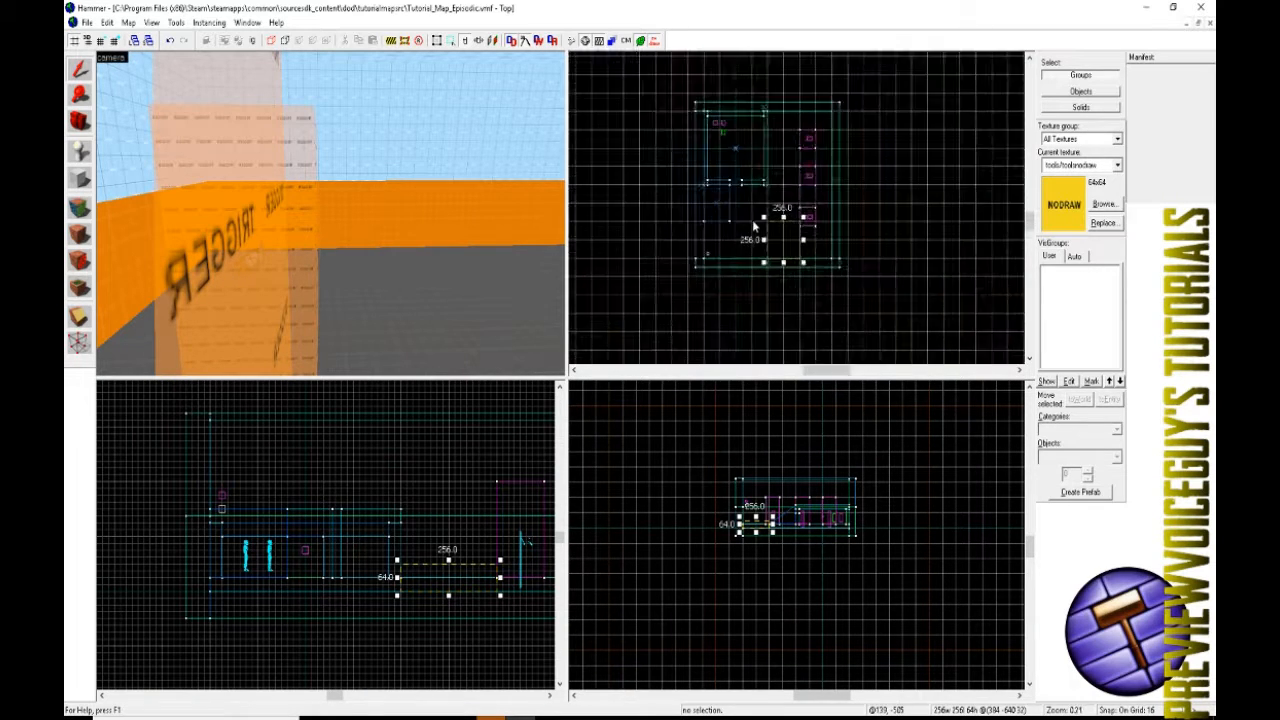
pyautogui.click(857, 222)
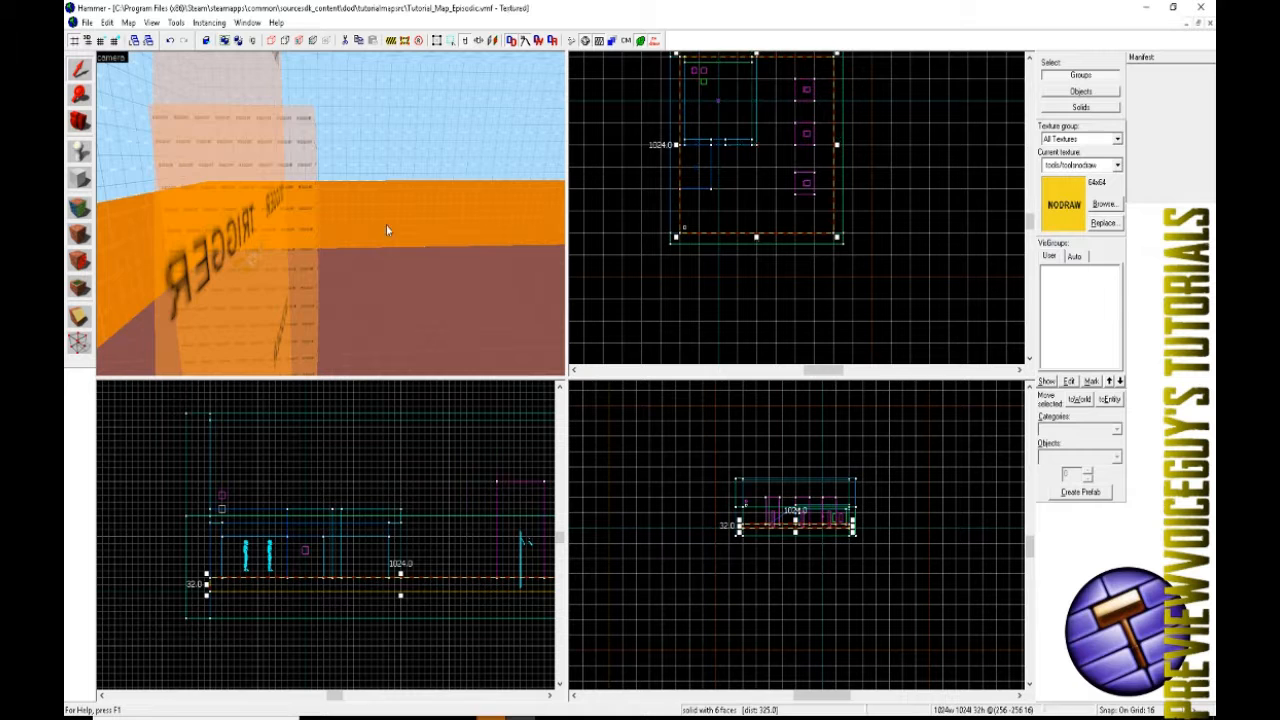
pyautogui.press('z')
pyautogui.press('Escape')
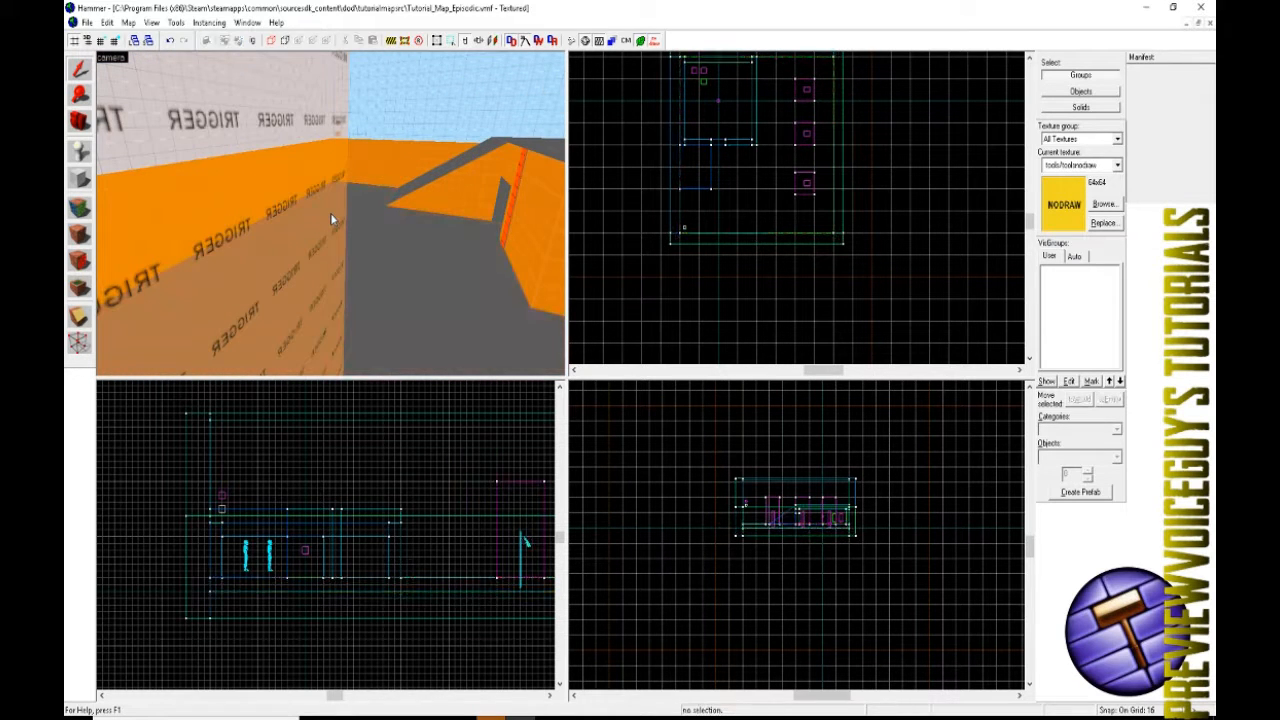
pyautogui.press('z')
pyautogui.scroll(4, 765, 180)
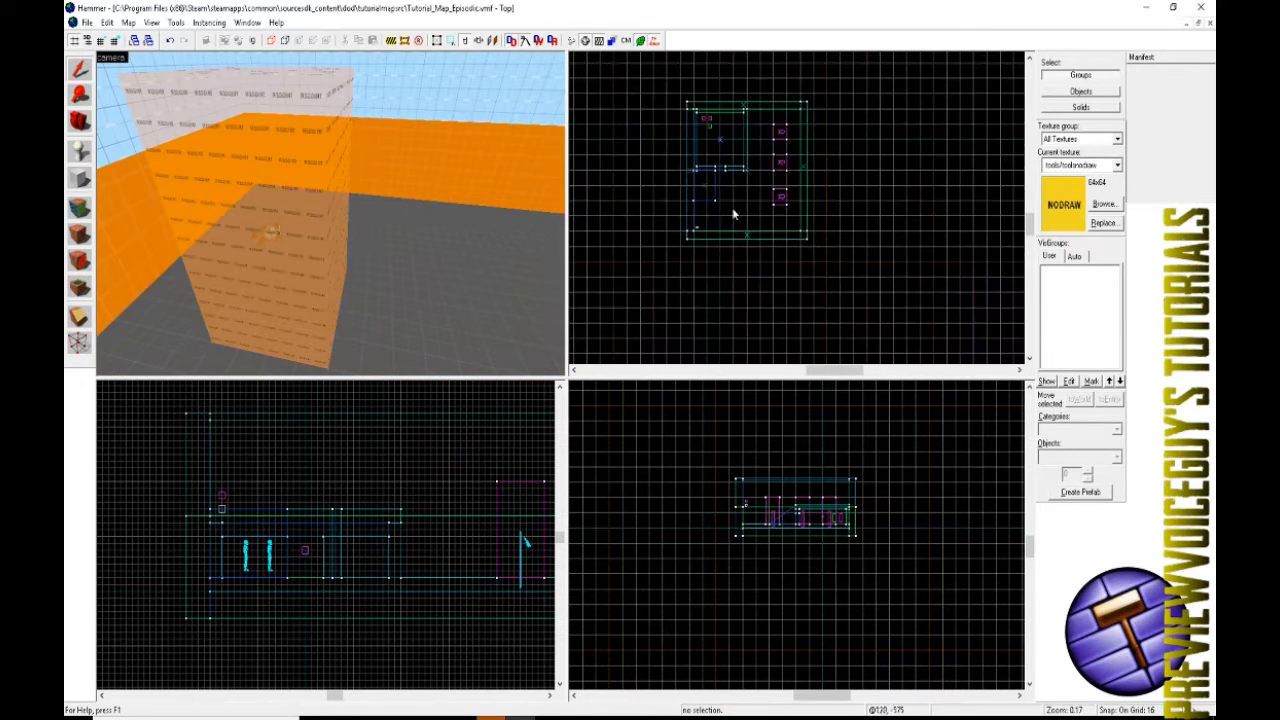
pyautogui.scroll(2, 752, 264)
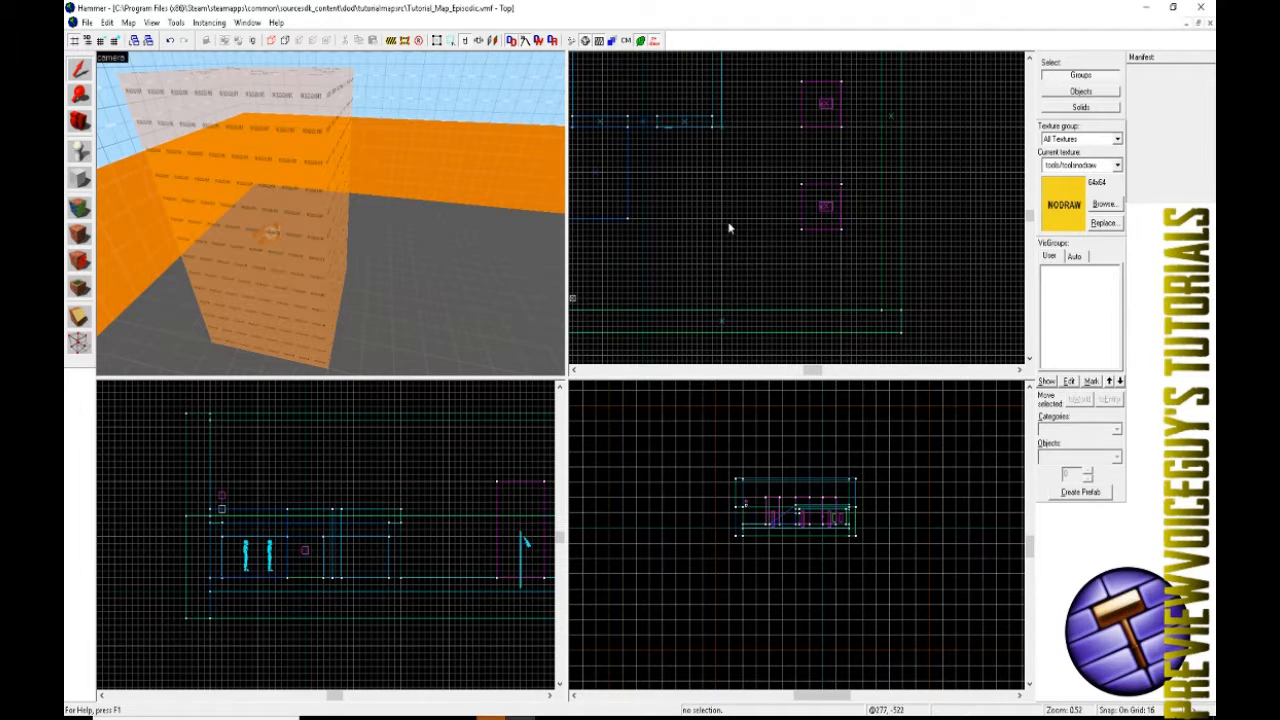
pyautogui.moveTo(720, 217); pyautogui.dragTo(803, 318)
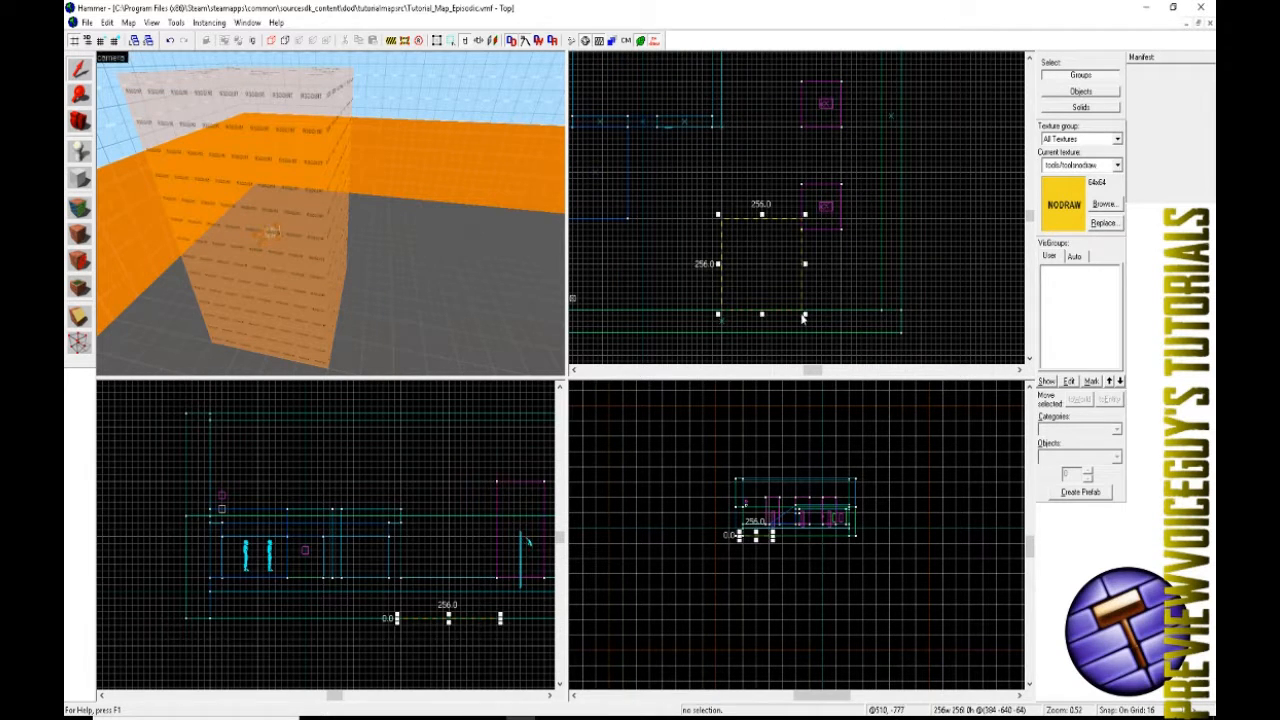
pyautogui.scroll(11, 757, 538)
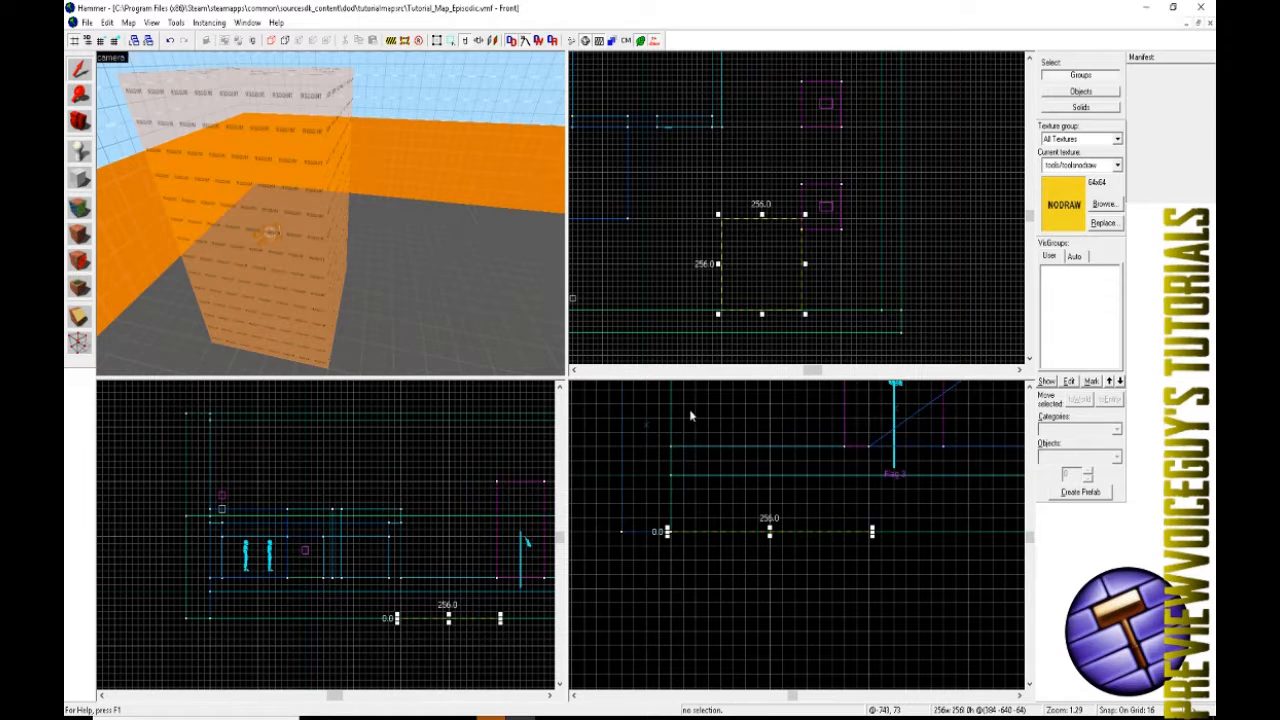
pyautogui.press('Return')
pyautogui.scroll(-3, 418, 323)
# - Select the map's floor, then outline a 256 by 256 unit block with the Block tool in the open area near the Flag 3 zone
pyautogui.click(403, 268)
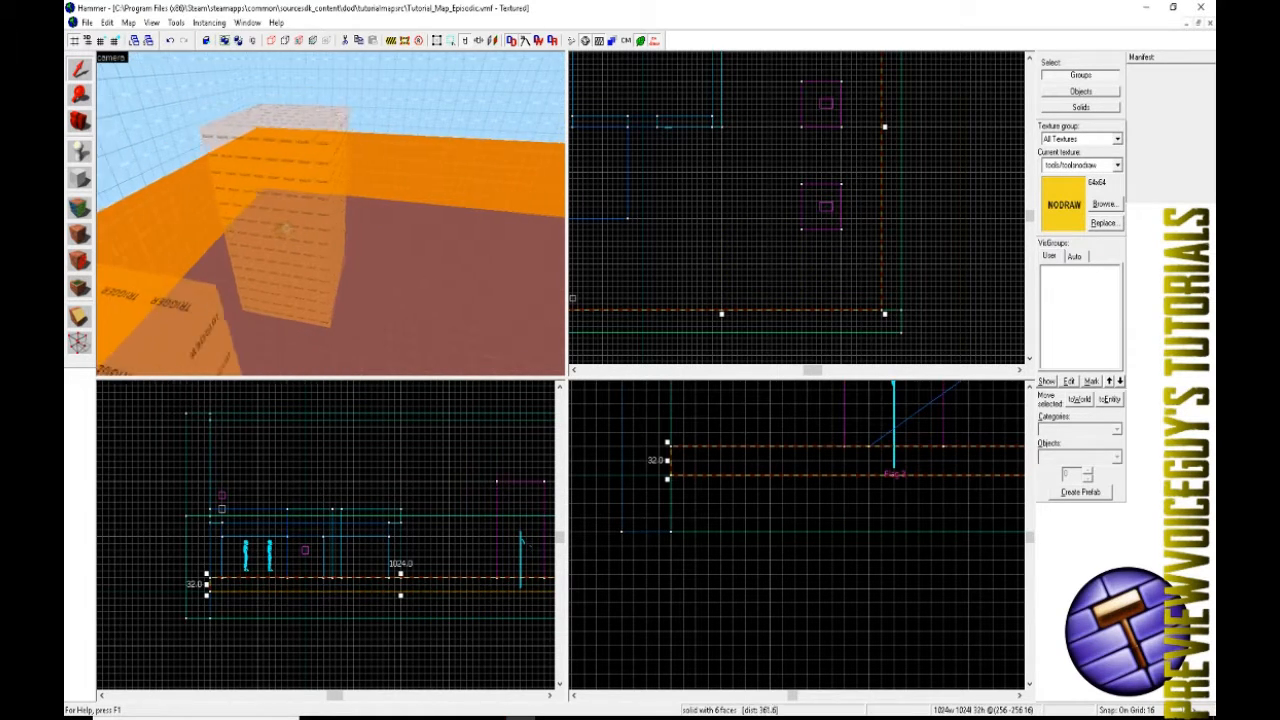
pyautogui.press('w')
pyautogui.press('d')
pyautogui.click(79, 180)
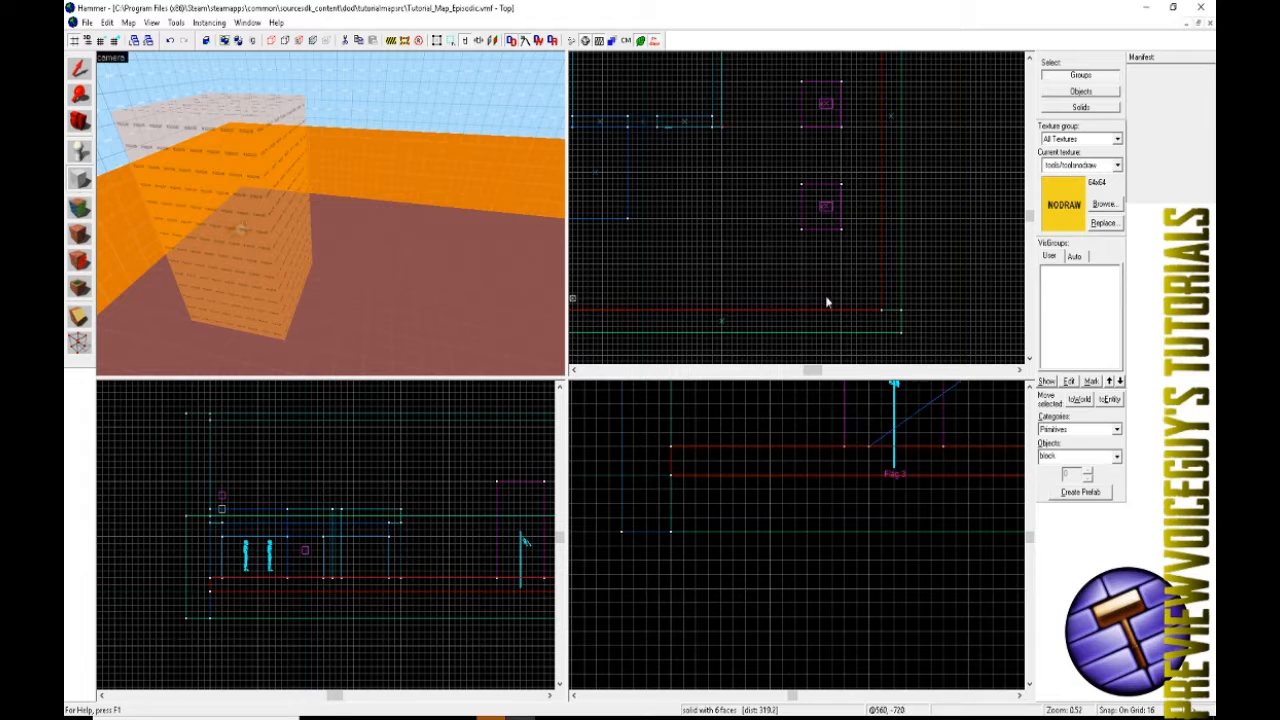
pyautogui.scroll(2, 828, 305)
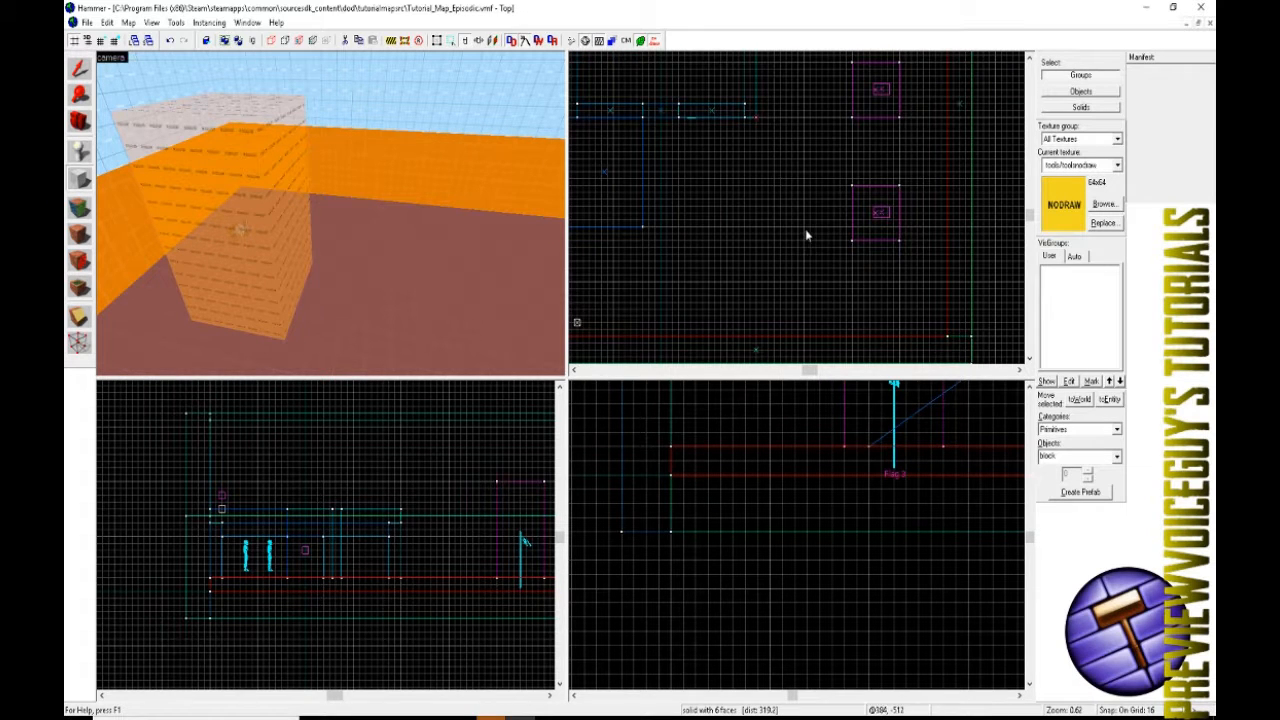
pyautogui.moveTo(805, 229); pyautogui.dragTo(905, 345)
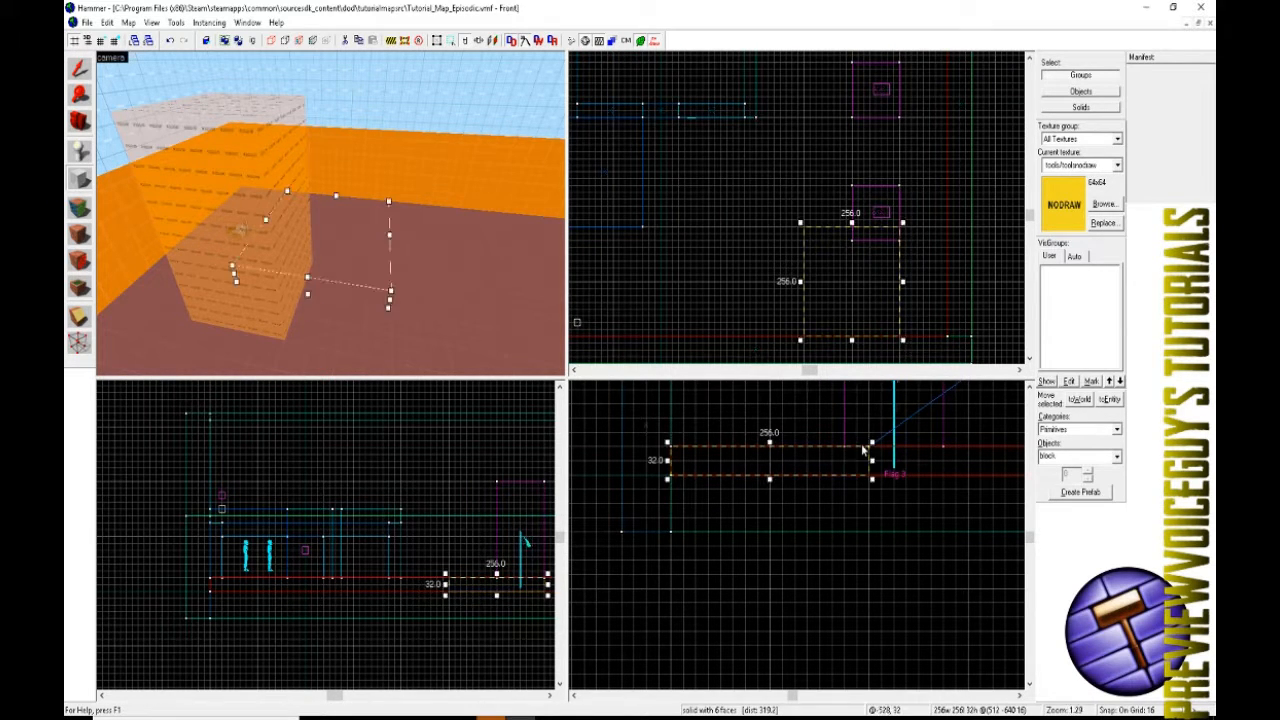
# - Place the block outline on top of the floor with a height of 48 units and create it between the ramp and the Flag 3 zone
pyautogui.moveTo(781, 468); pyautogui.dragTo(778, 438)
pyautogui.scroll(-5, 795, 495)
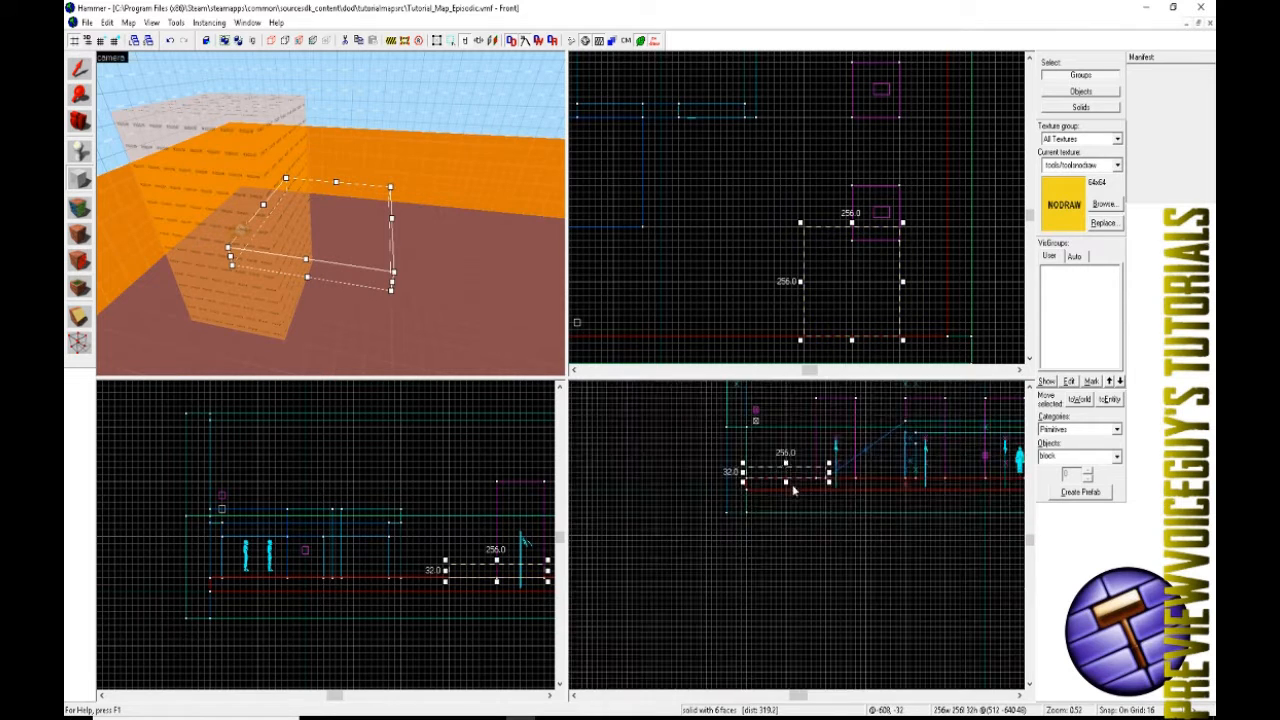
pyautogui.scroll(5, 786, 464)
pyautogui.scroll(3, 789, 471)
pyautogui.moveTo(798, 497); pyautogui.dragTo(797, 464)
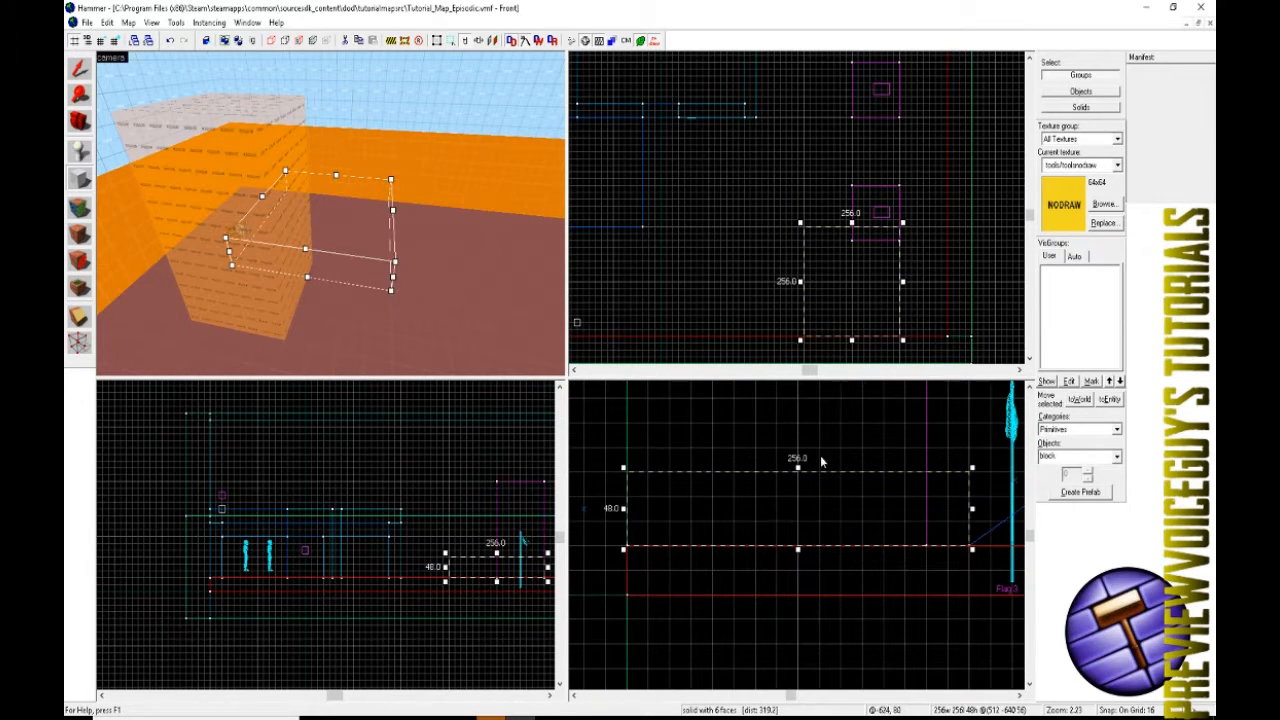
pyautogui.moveTo(859, 265); pyautogui.dragTo(779, 239)
pyautogui.press('Return')
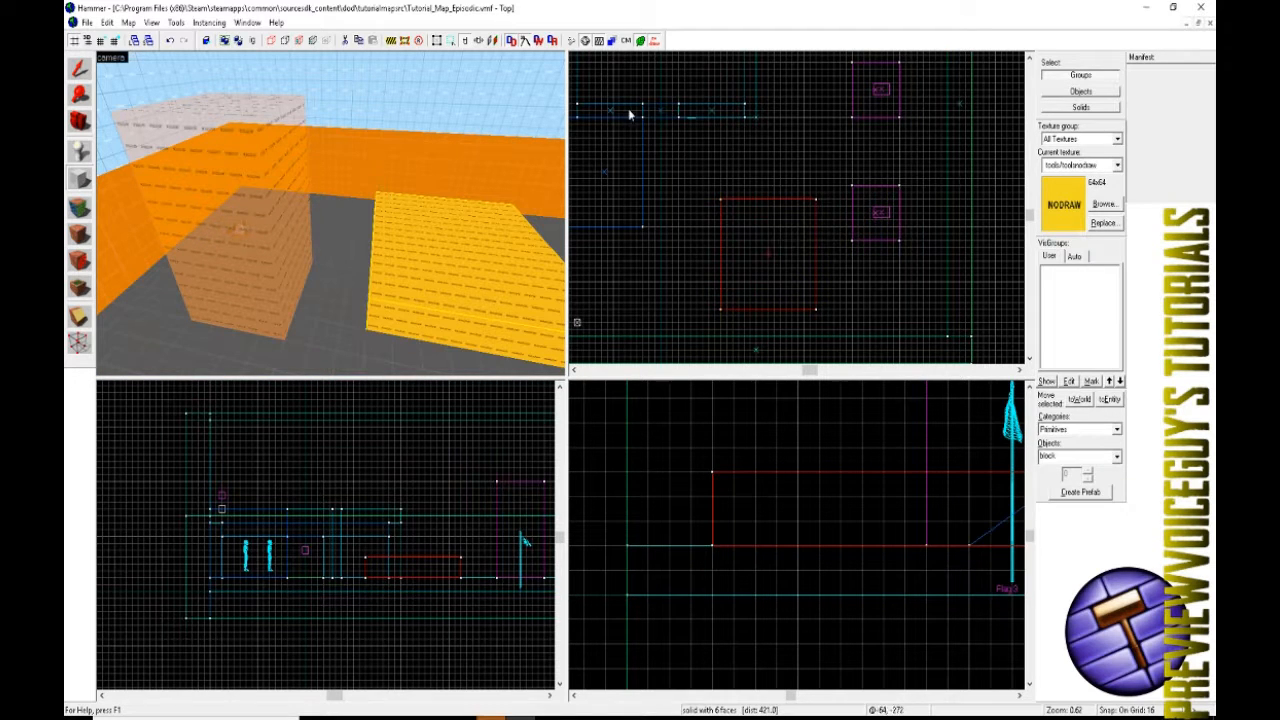
# - Duplicate the nodraw block and align the copy exactly over the original
pyautogui.hotkey('shift', 's')
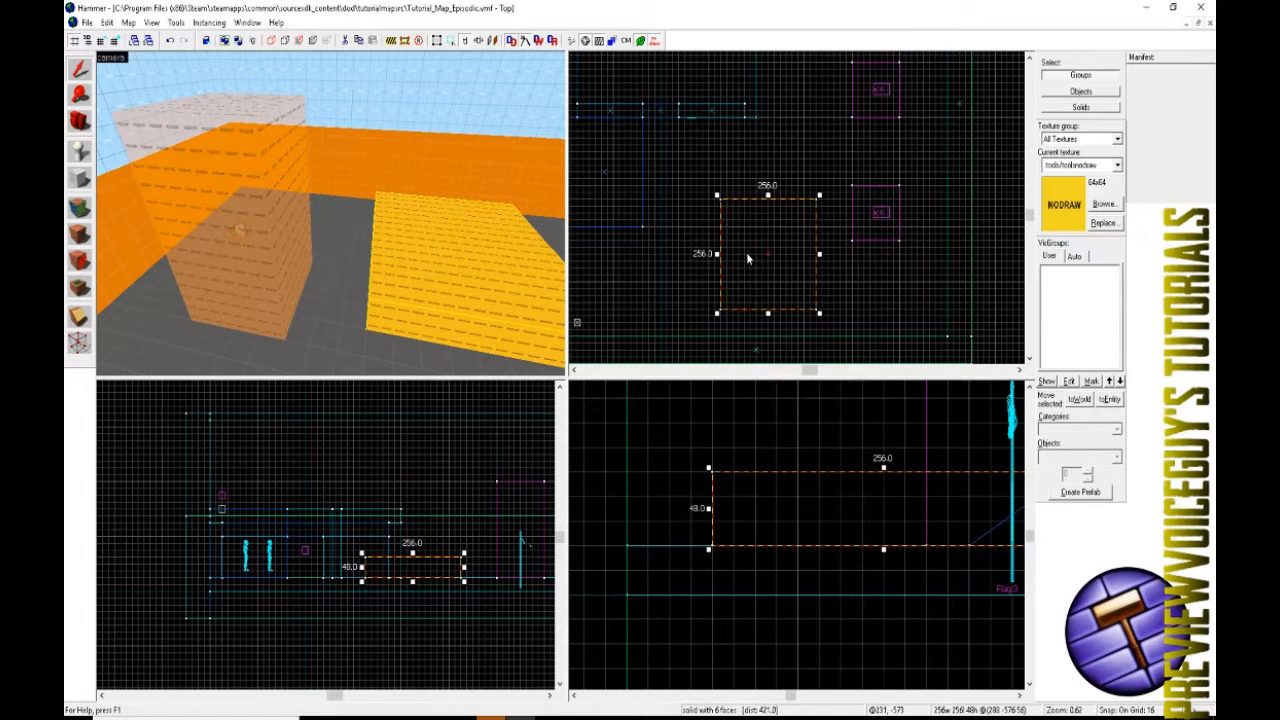
pyautogui.moveTo(747, 234); pyautogui.dragTo(755, 247)
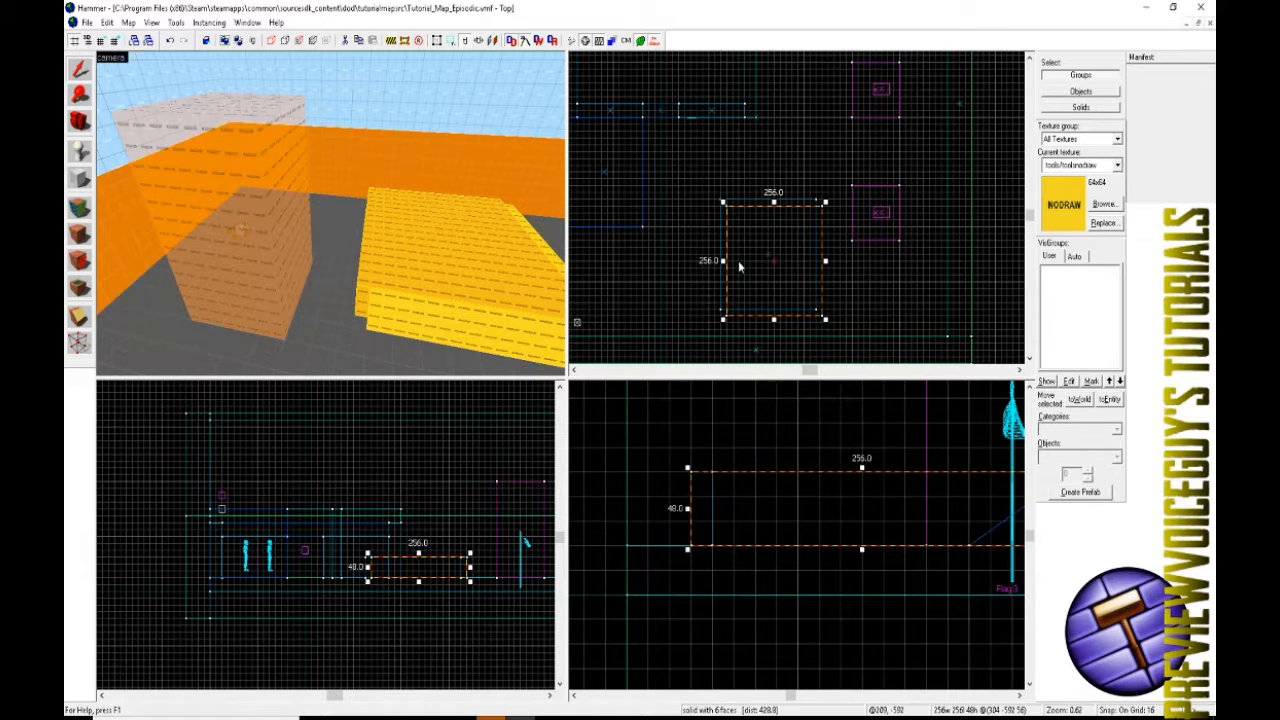
pyautogui.moveTo(751, 262); pyautogui.dragTo(747, 264)
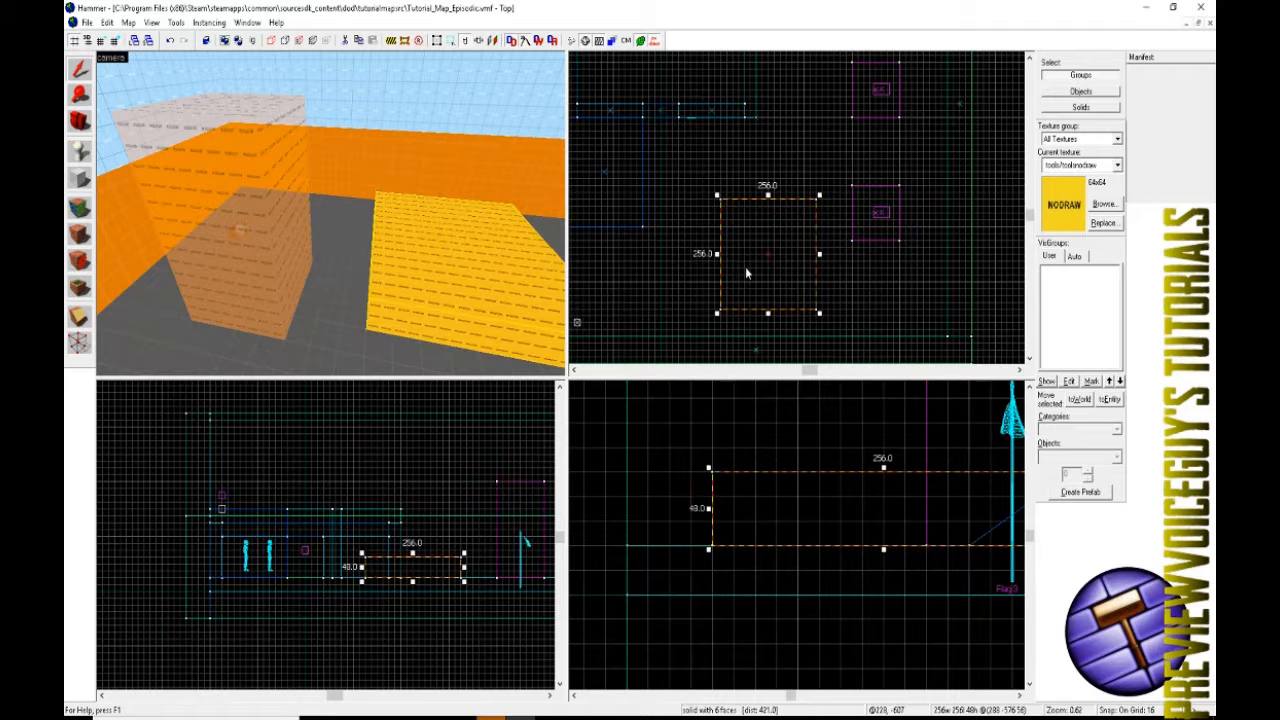
# - Resize the copied block to 224 by 224 units, leaving a 16 unit margin inside the original's edges
pyautogui.scroll(2, 742, 290)
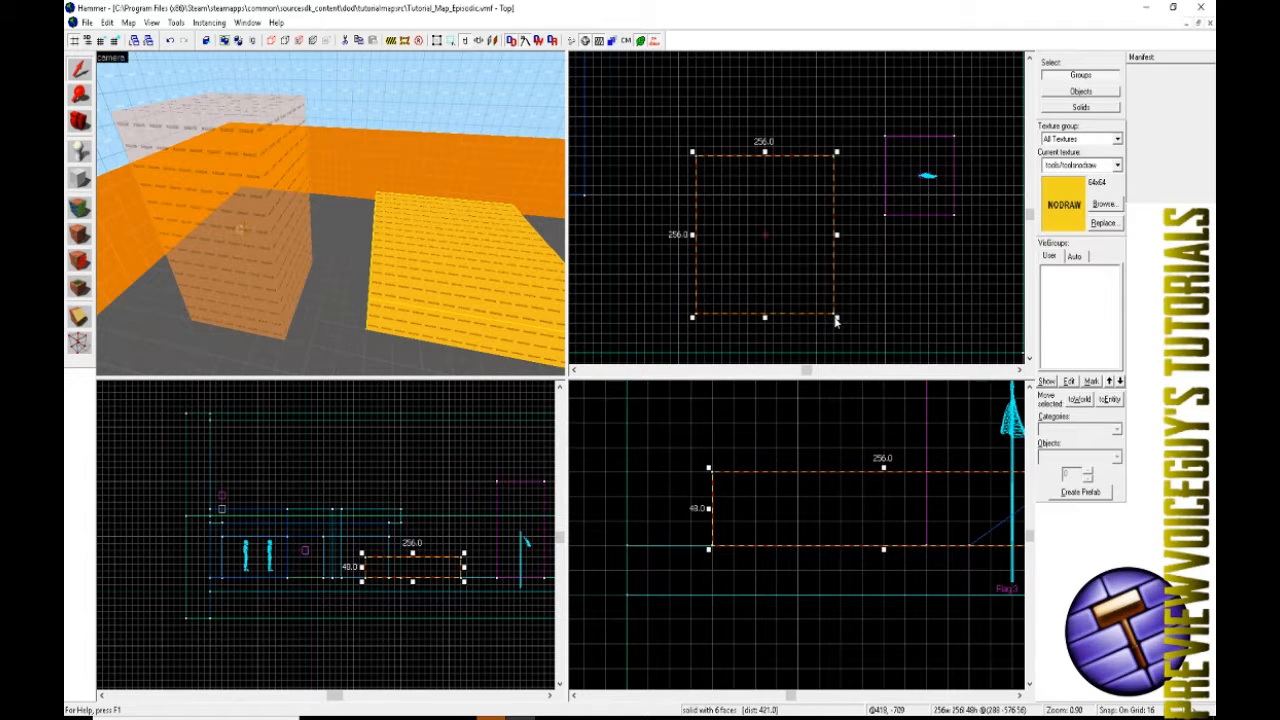
pyautogui.moveTo(837, 320); pyautogui.dragTo(830, 309)
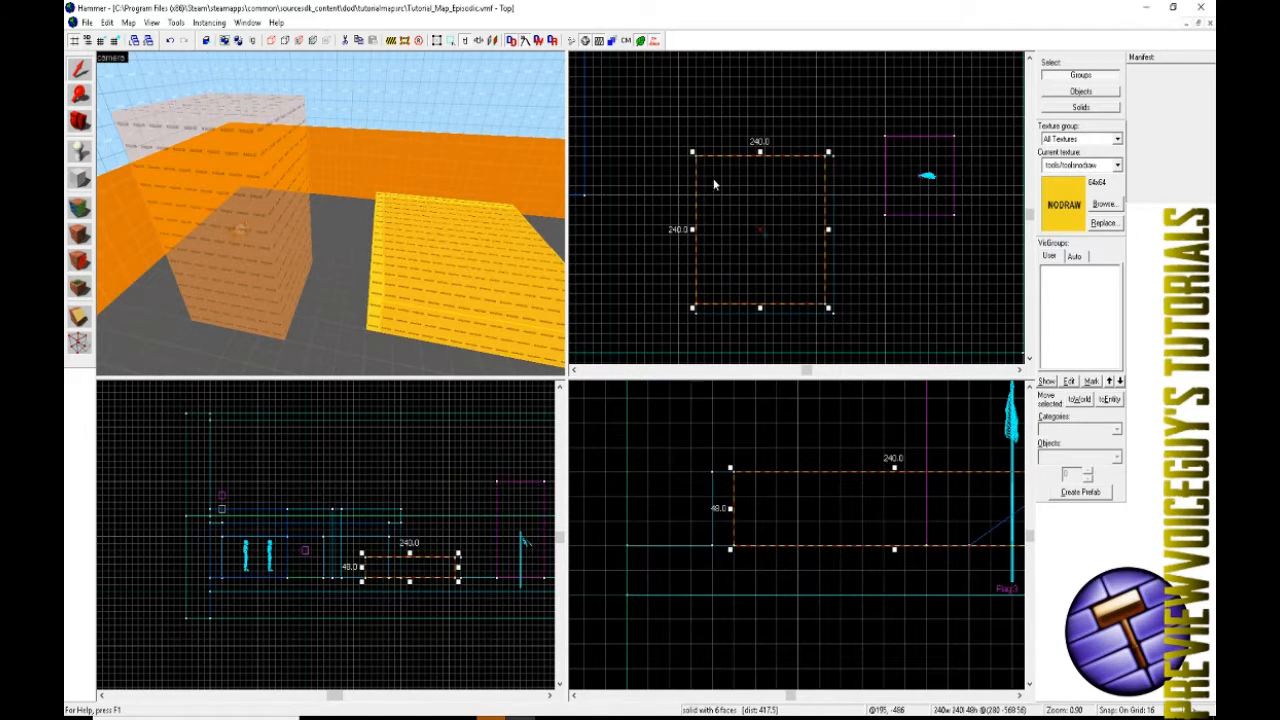
pyautogui.moveTo(694, 157); pyautogui.dragTo(702, 167)
pyautogui.scroll(5, 699, 162)
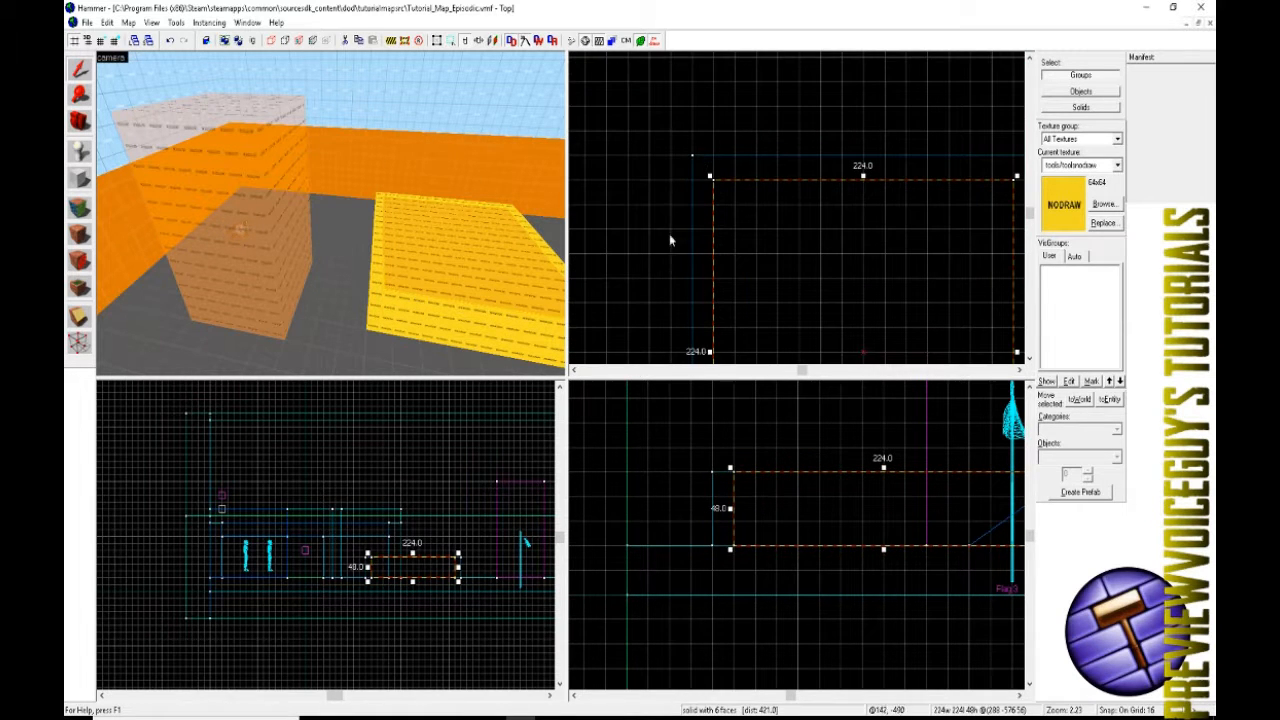
# - Carve the outer nodraw block with the smaller inner block to form a hollow rim
pyautogui.press('z')
pyautogui.press('w')
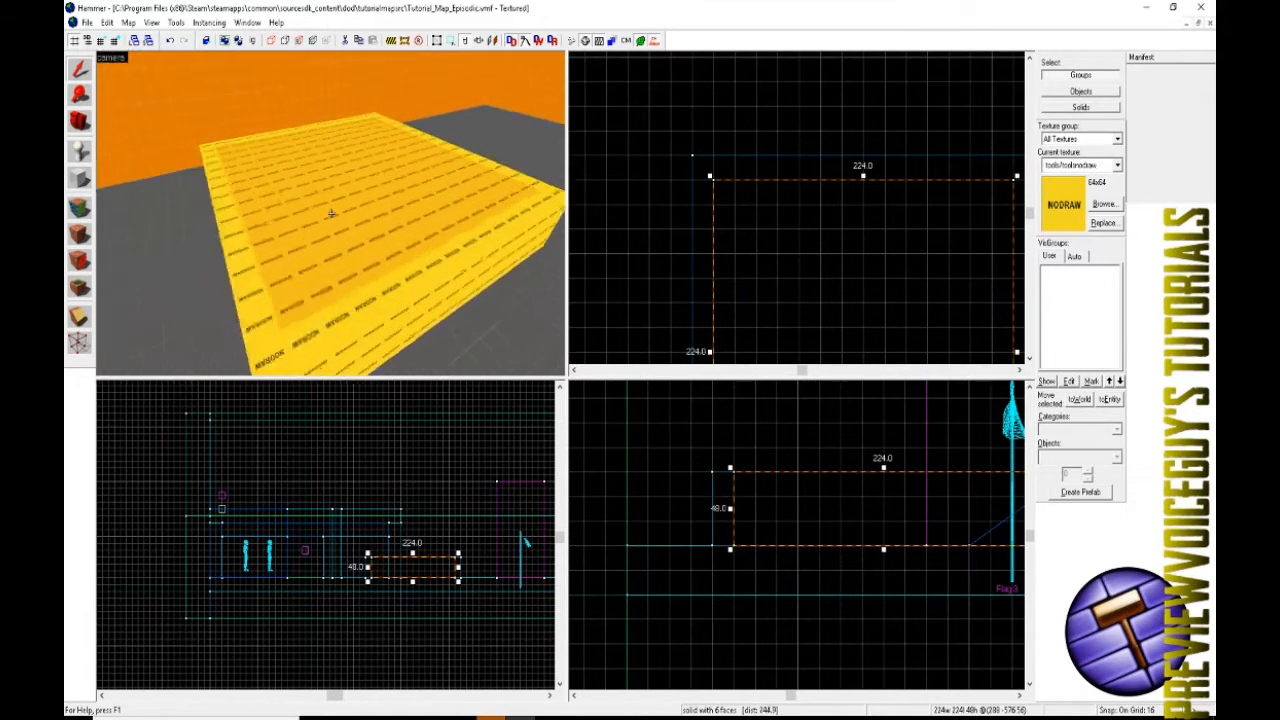
pyautogui.press('w')
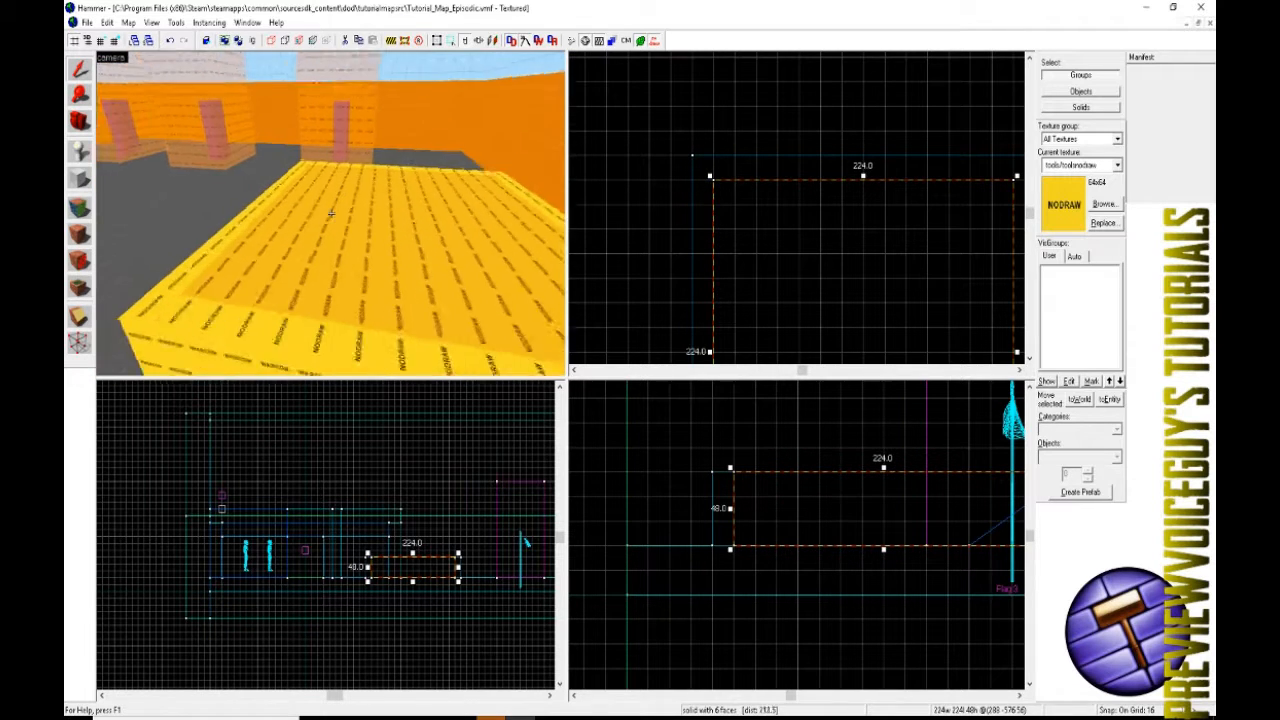
pyautogui.press('s')
pyautogui.press('z')
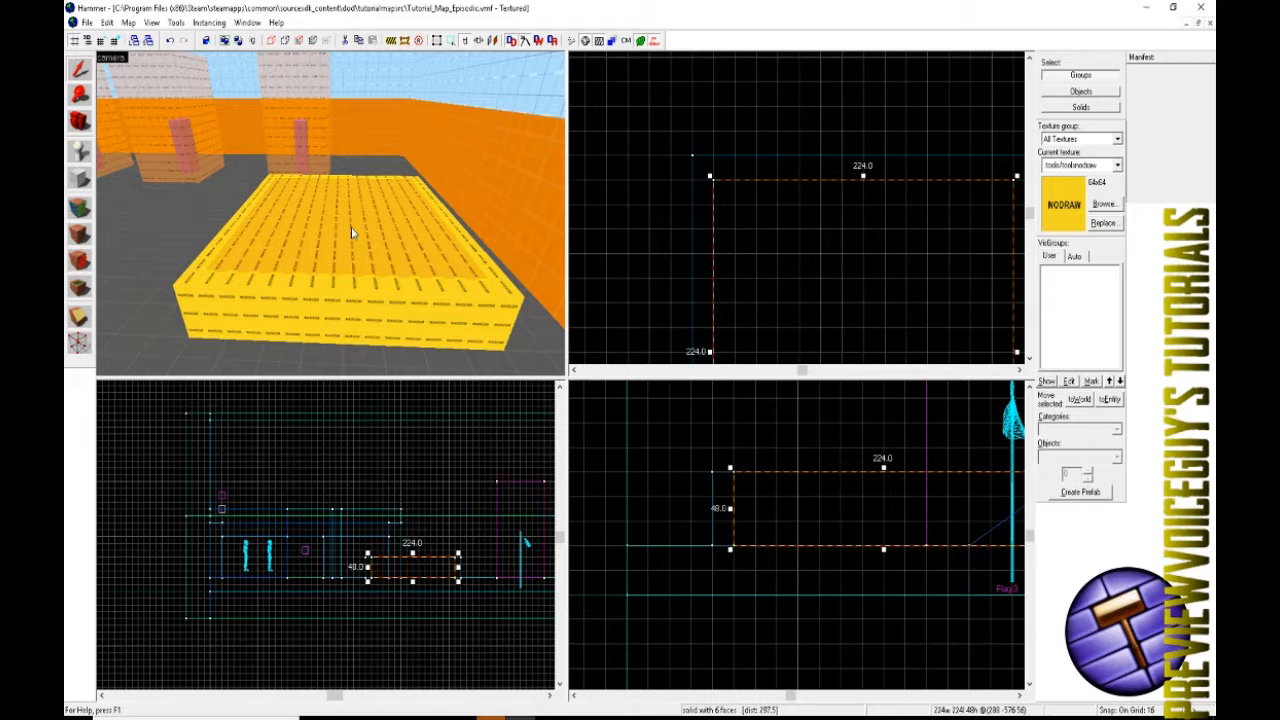
pyautogui.hotkey('ctrl', 'shift', 'c')
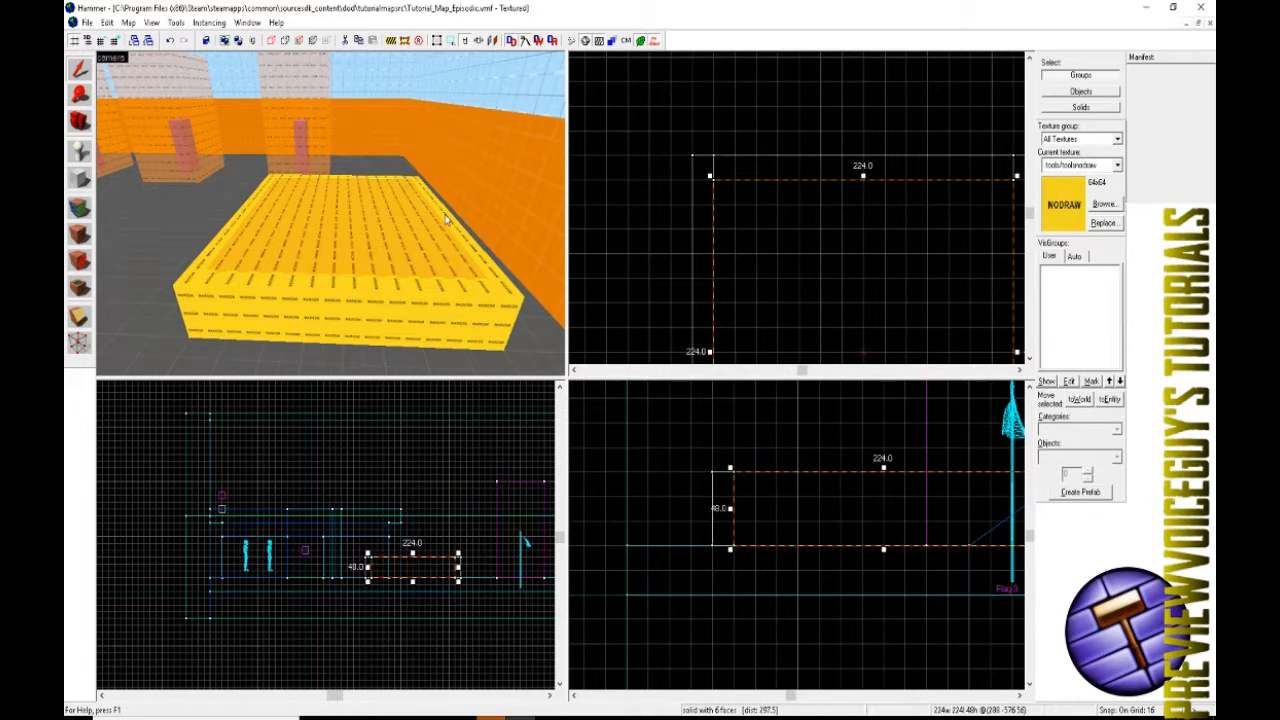
# - Delete the inner block to inspect the hollow rim, and undo the deletion
pyautogui.press('Delete')
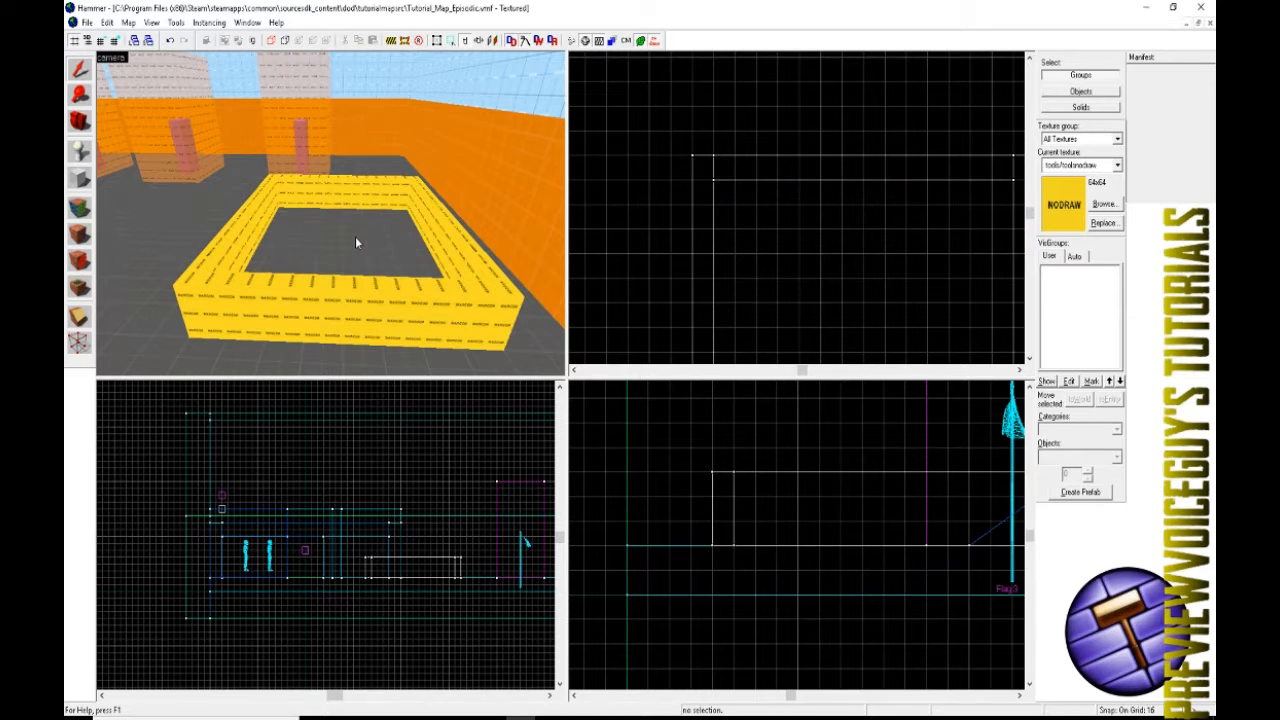
pyautogui.press('w')
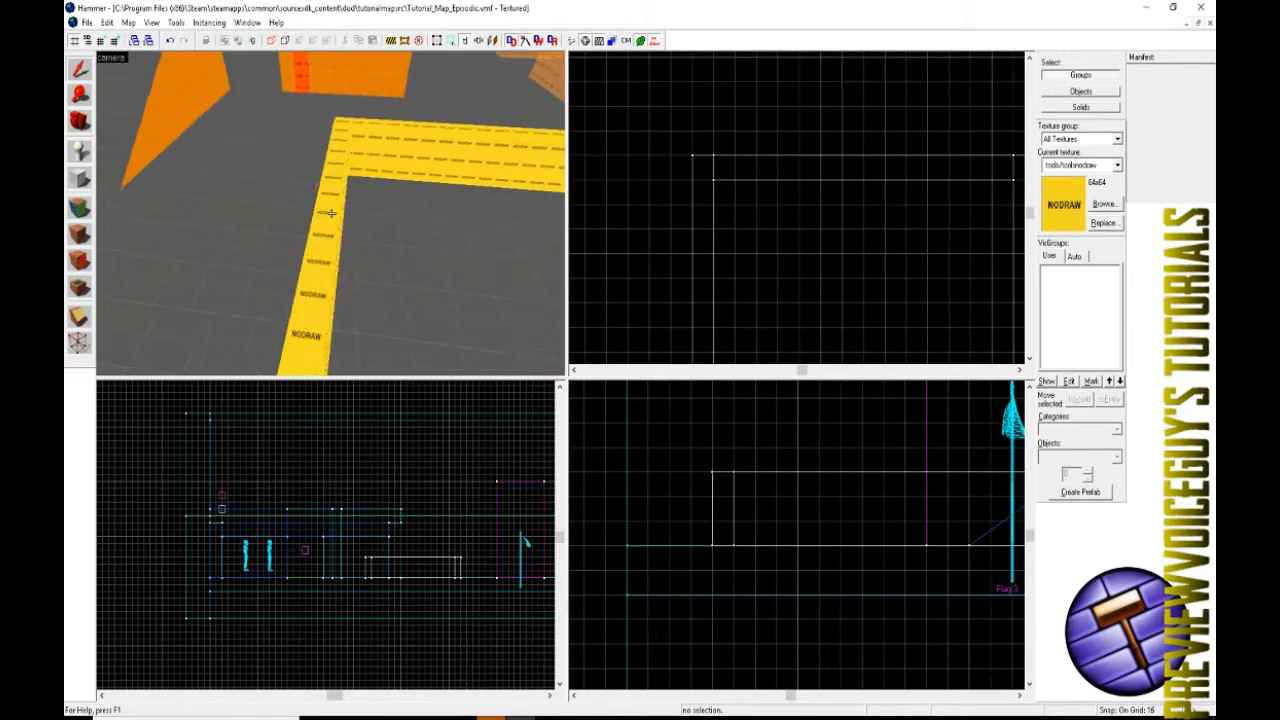
pyautogui.press('s')
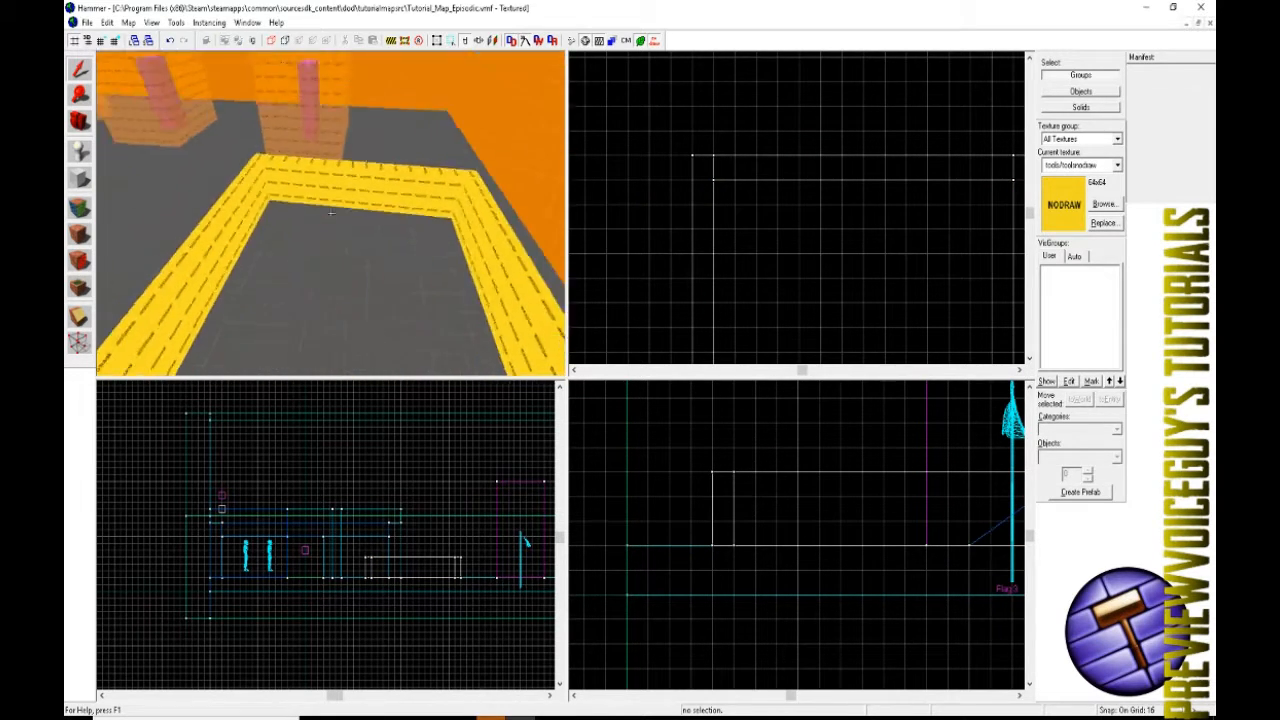
pyautogui.press('z')
pyautogui.click(330, 213)
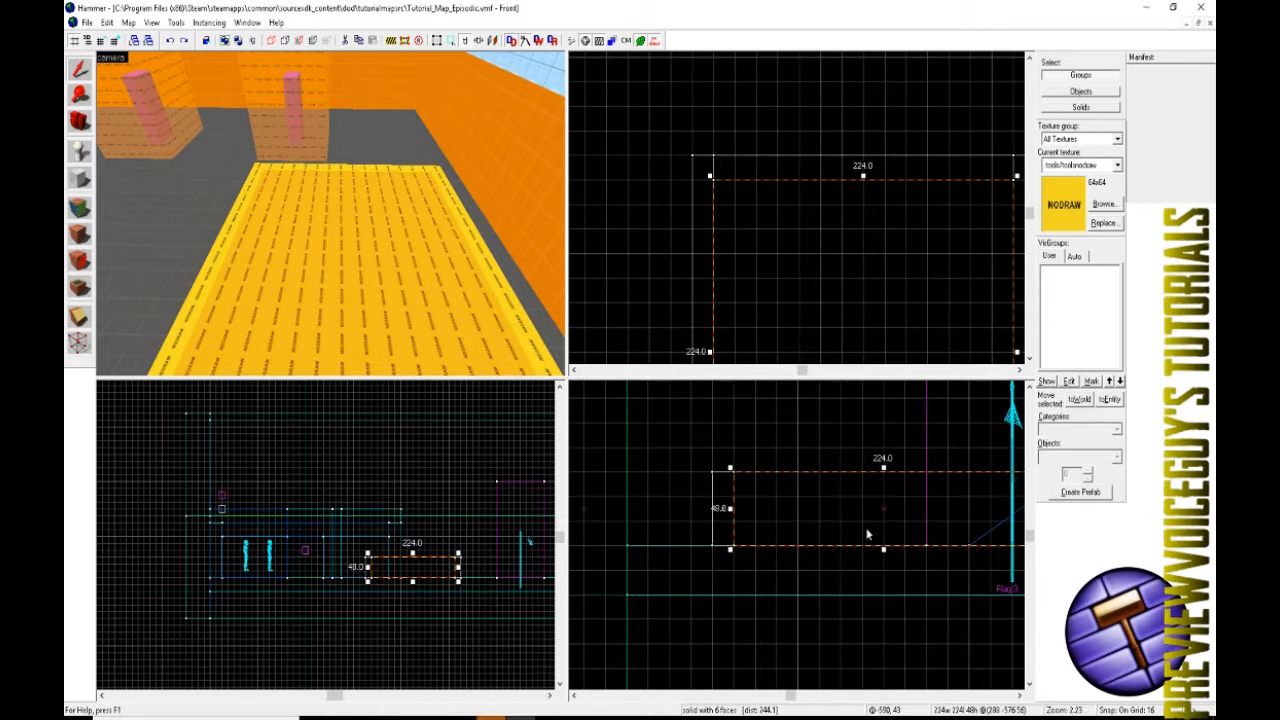
# - Lower the inner block's top to a height of 32 units and select it together with the surrounding rim
pyautogui.moveTo(884, 474); pyautogui.dragTo(884, 496)
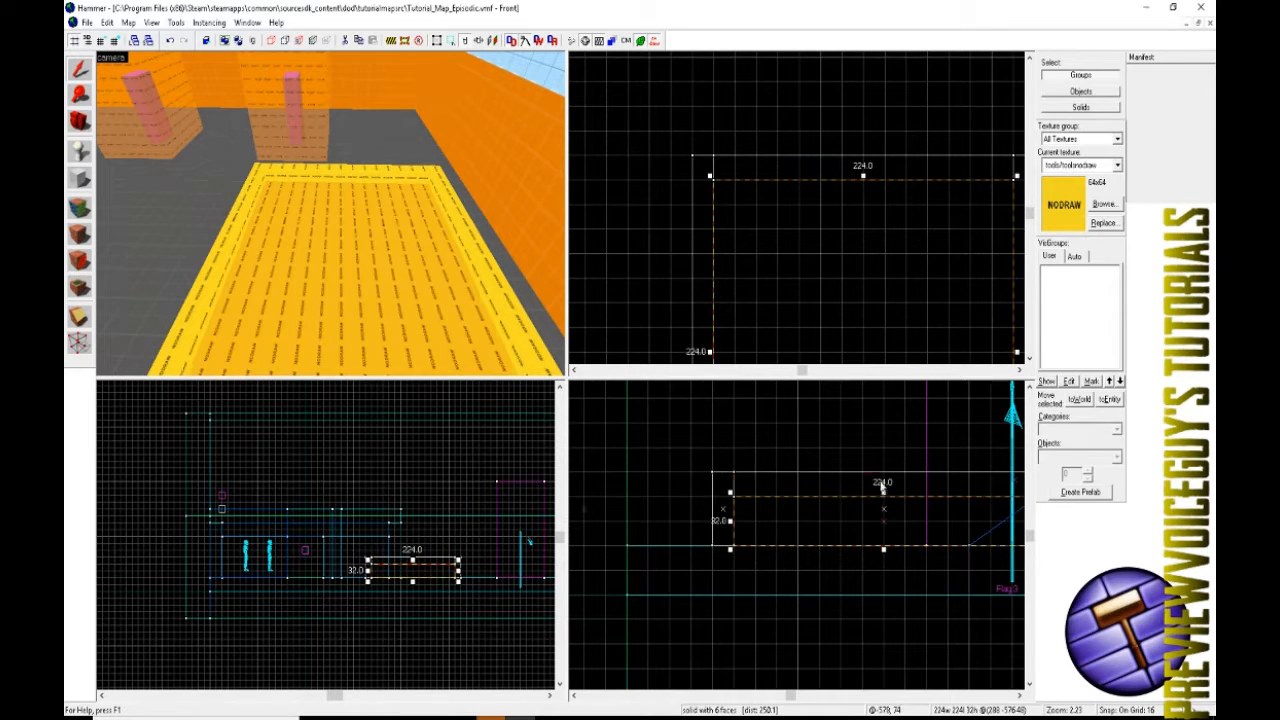
pyautogui.hotkey('ctrl', 'z')
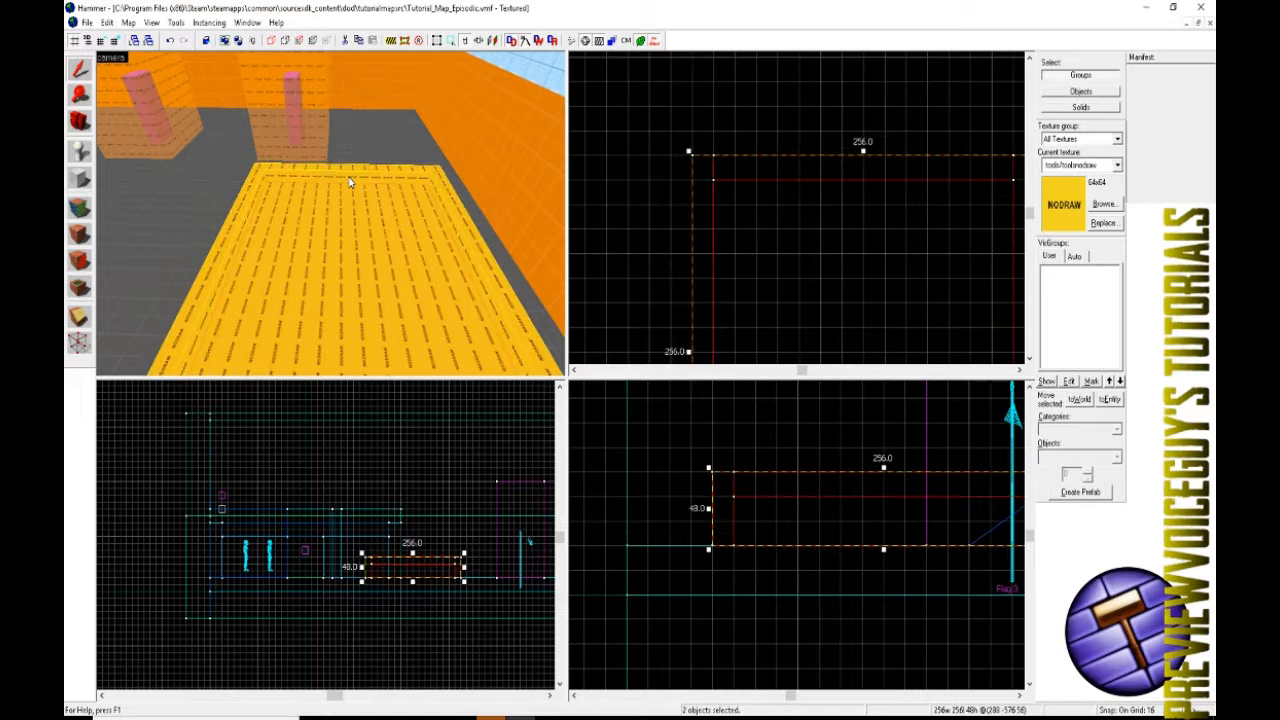
pyautogui.scroll(-8, 697, 212)
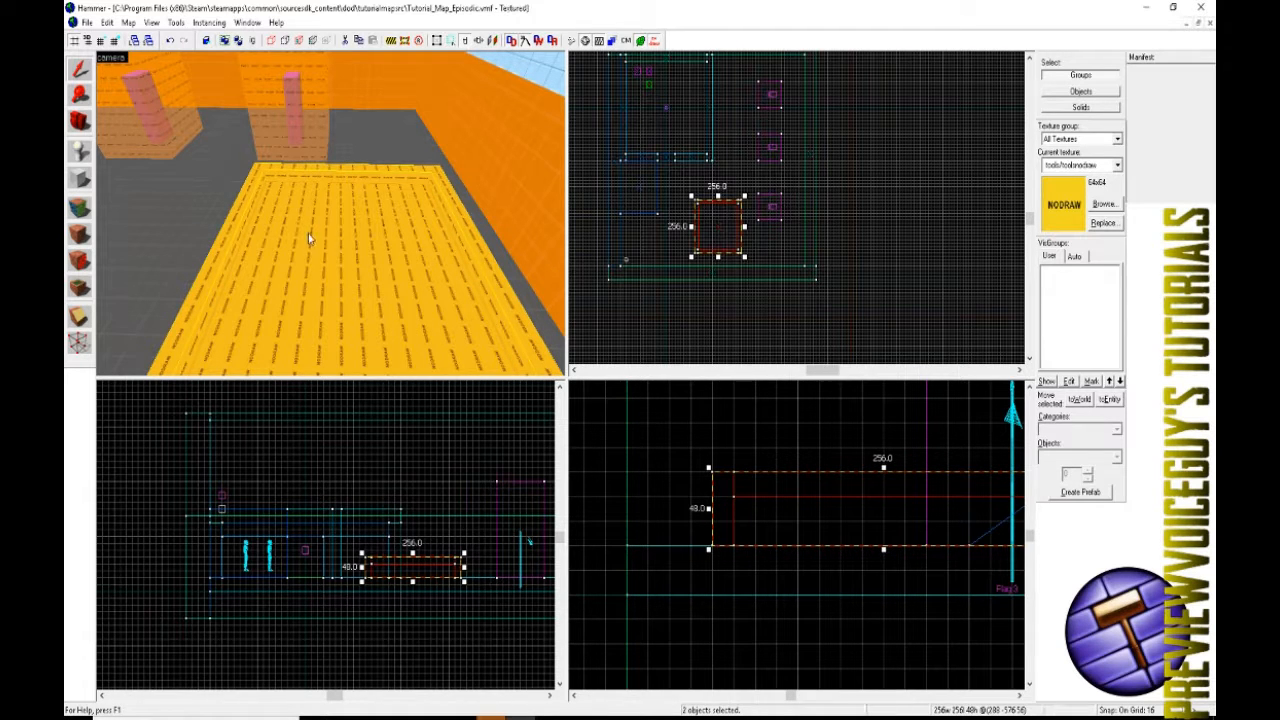
pyautogui.hotkey('ctrl', 'y')
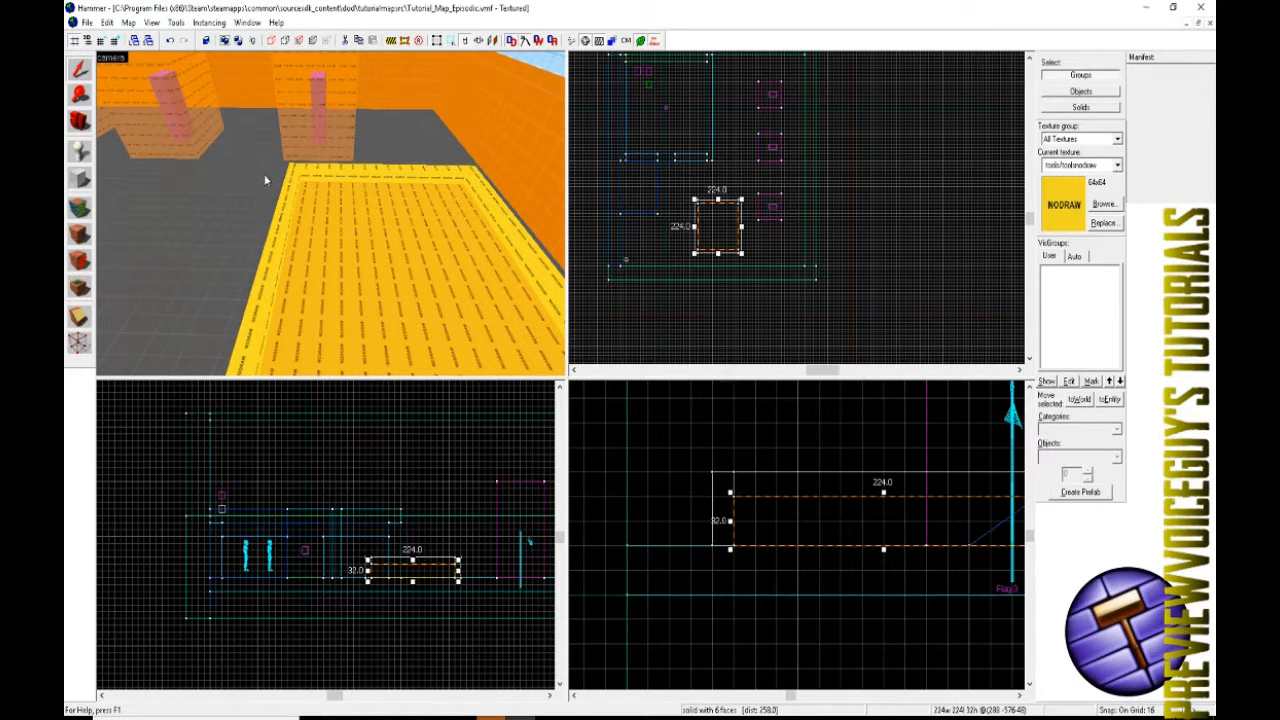
pyautogui.hotkey('ctrl', 'z')
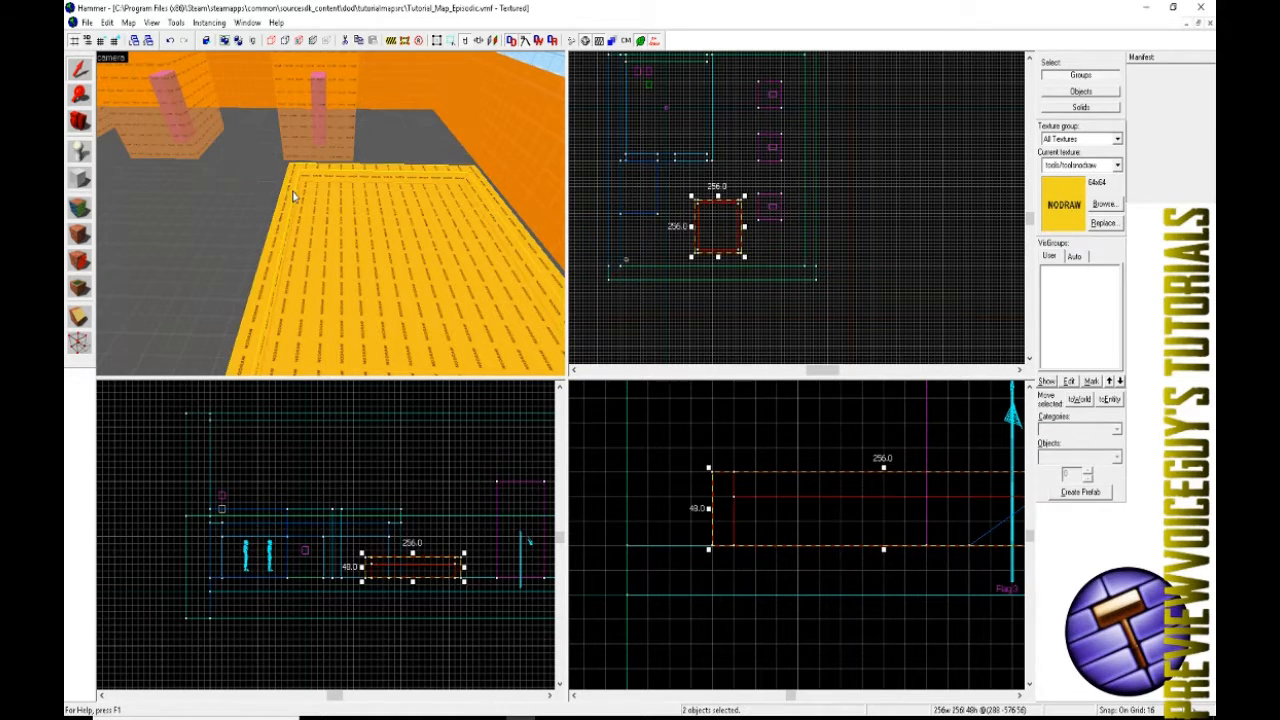
# - Move the rim and inner block so they surround the Flag 3 zone, and clear the selection
pyautogui.scroll(3, 746, 240)
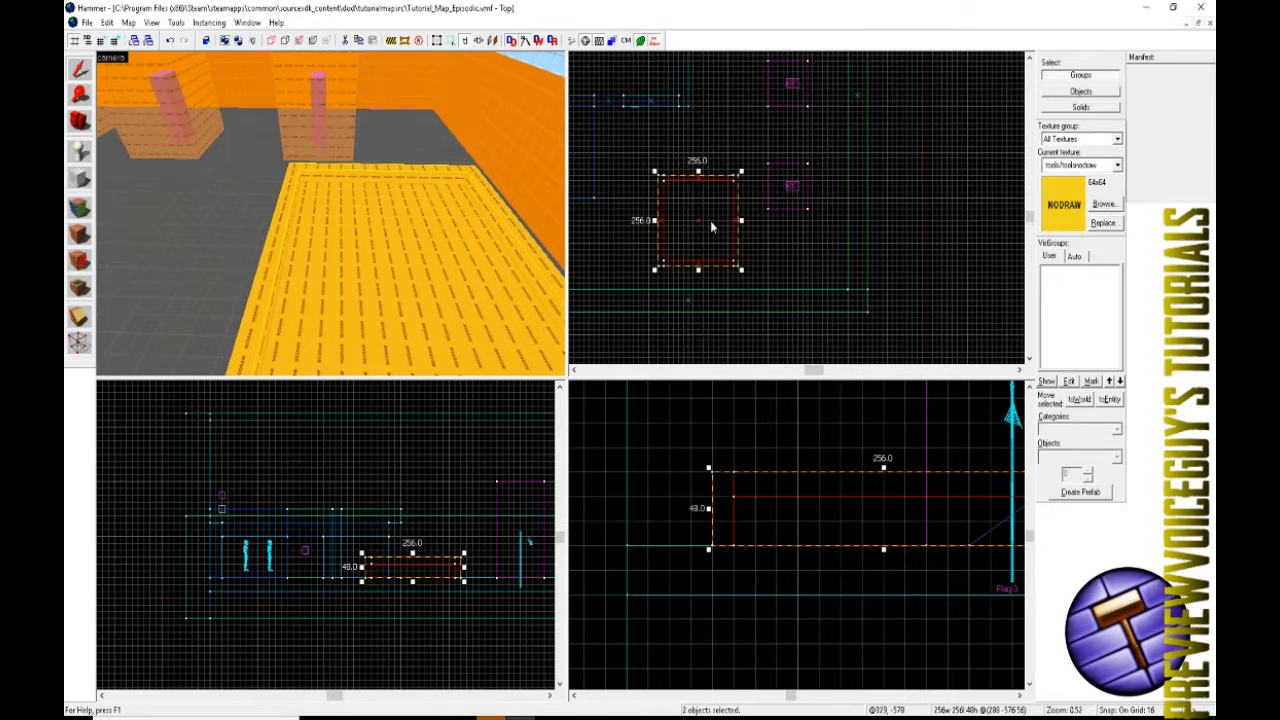
pyautogui.moveTo(714, 228); pyautogui.dragTo(802, 191)
pyautogui.press('z')
pyautogui.press('w')
pyautogui.press('w')
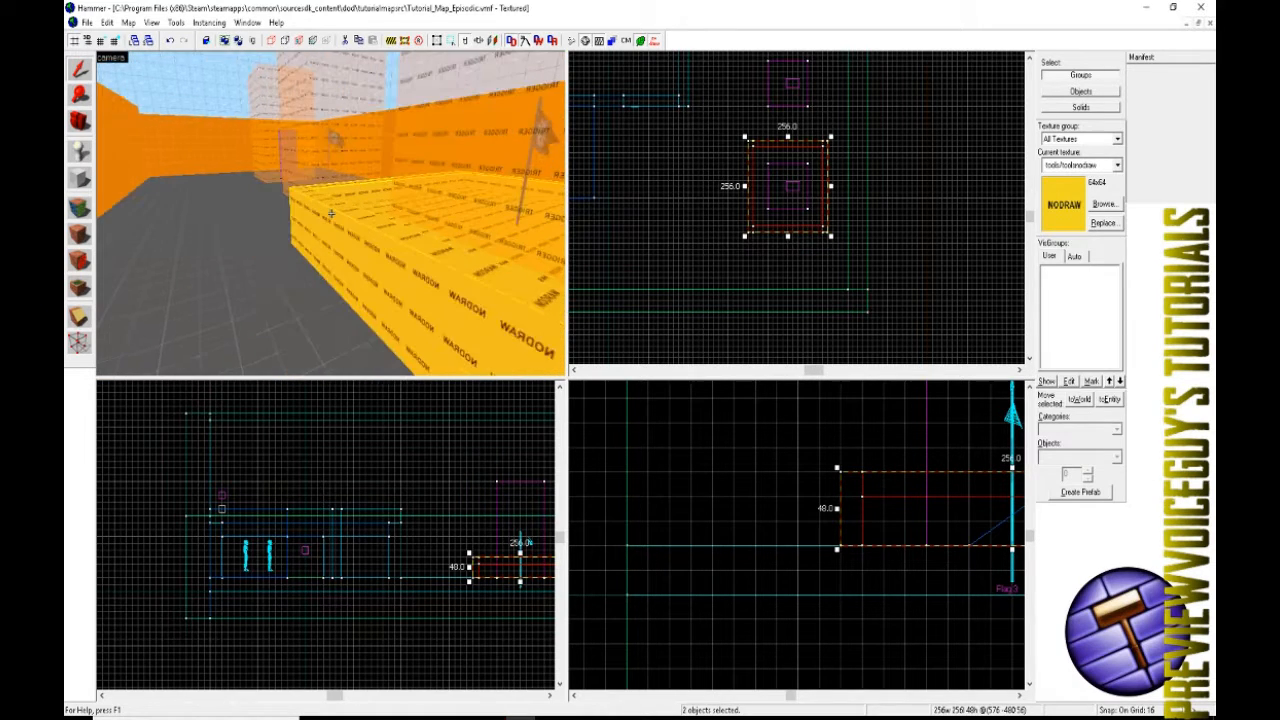
pyautogui.press('z')
pyautogui.press('Escape')
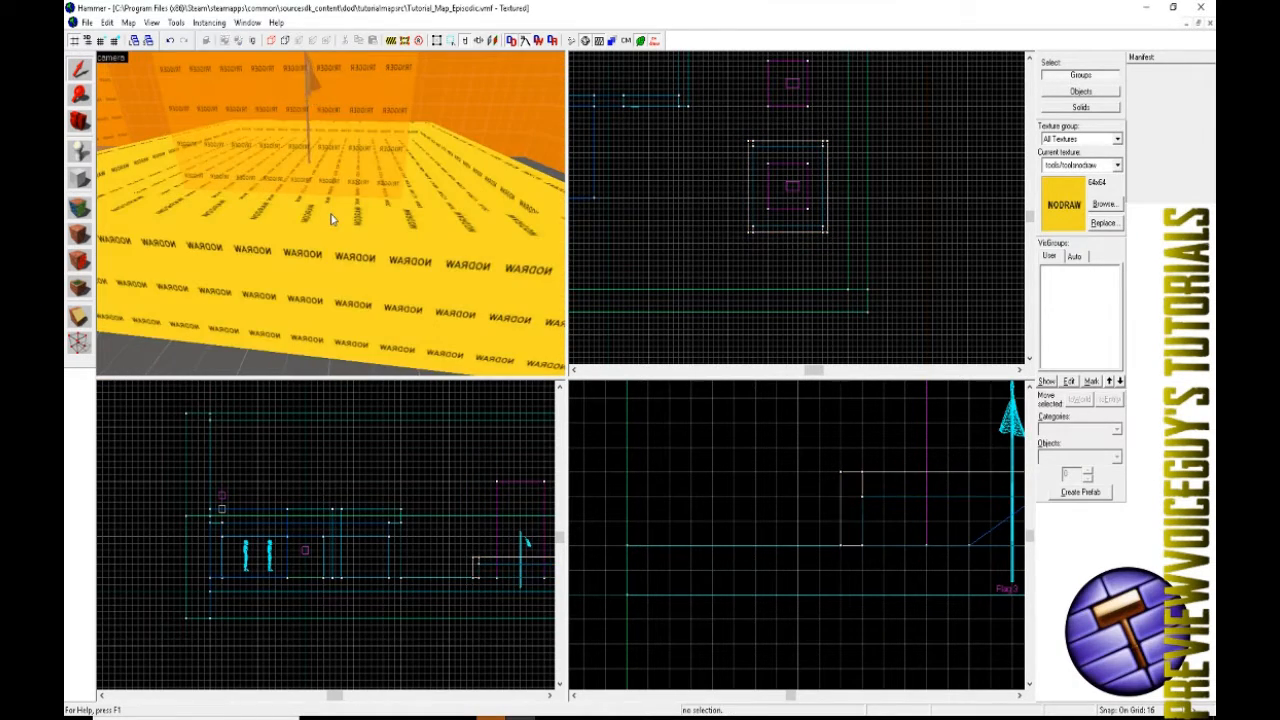
# - Filter the texture browser for water and choose dev/dev_water2_cheap as the current texture
pyautogui.press('z')
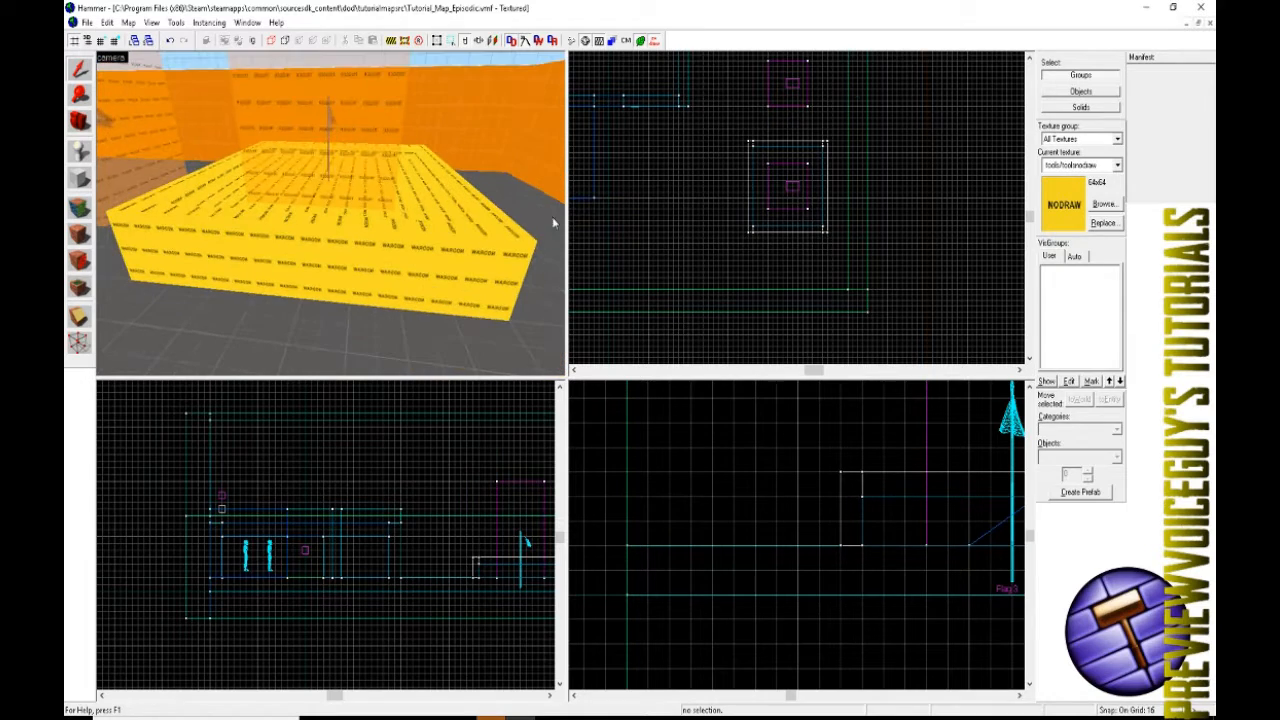
pyautogui.press('z')
pyautogui.click(1104, 204)
pyautogui.write('w')
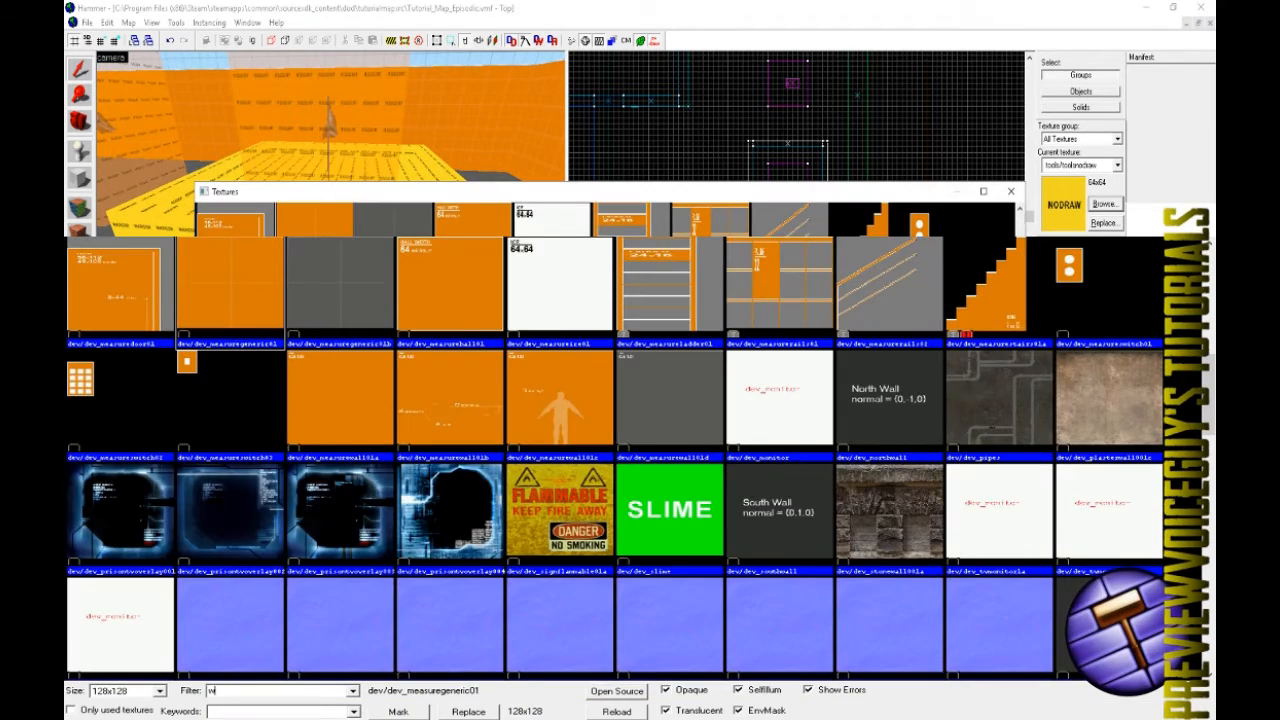
pyautogui.write('ater')
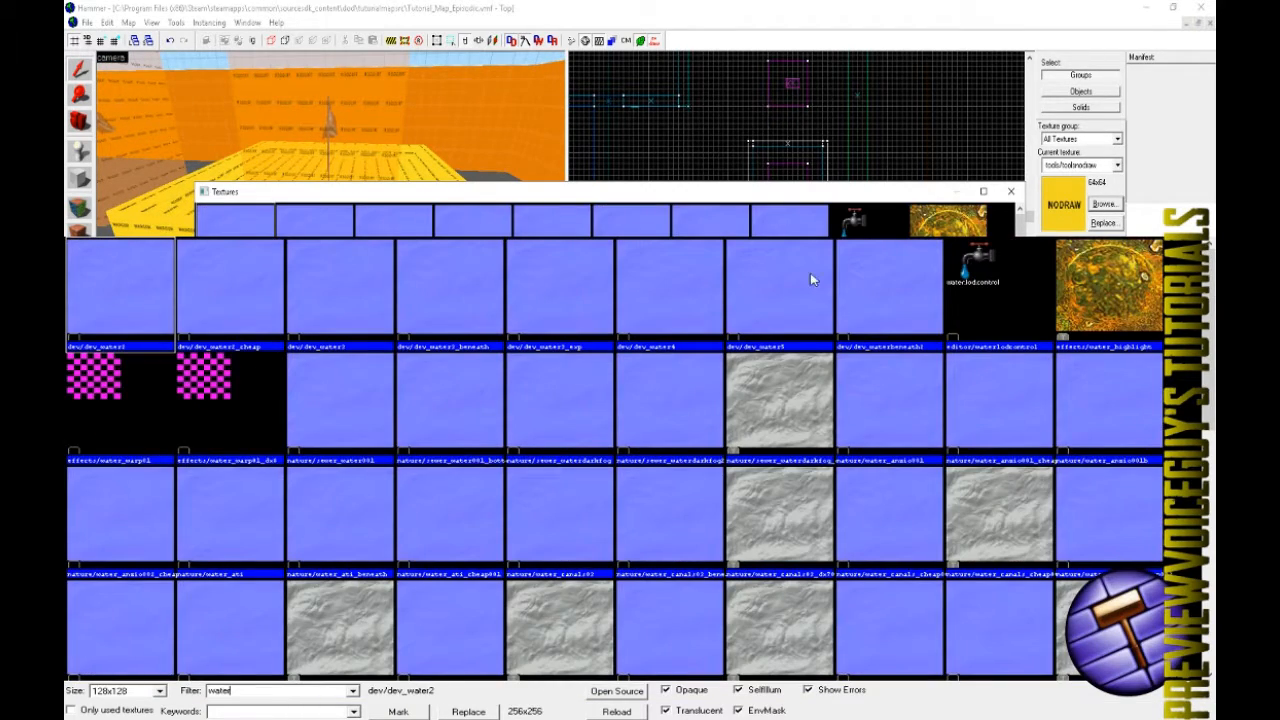
pyautogui.scroll(-5, 666, 446)
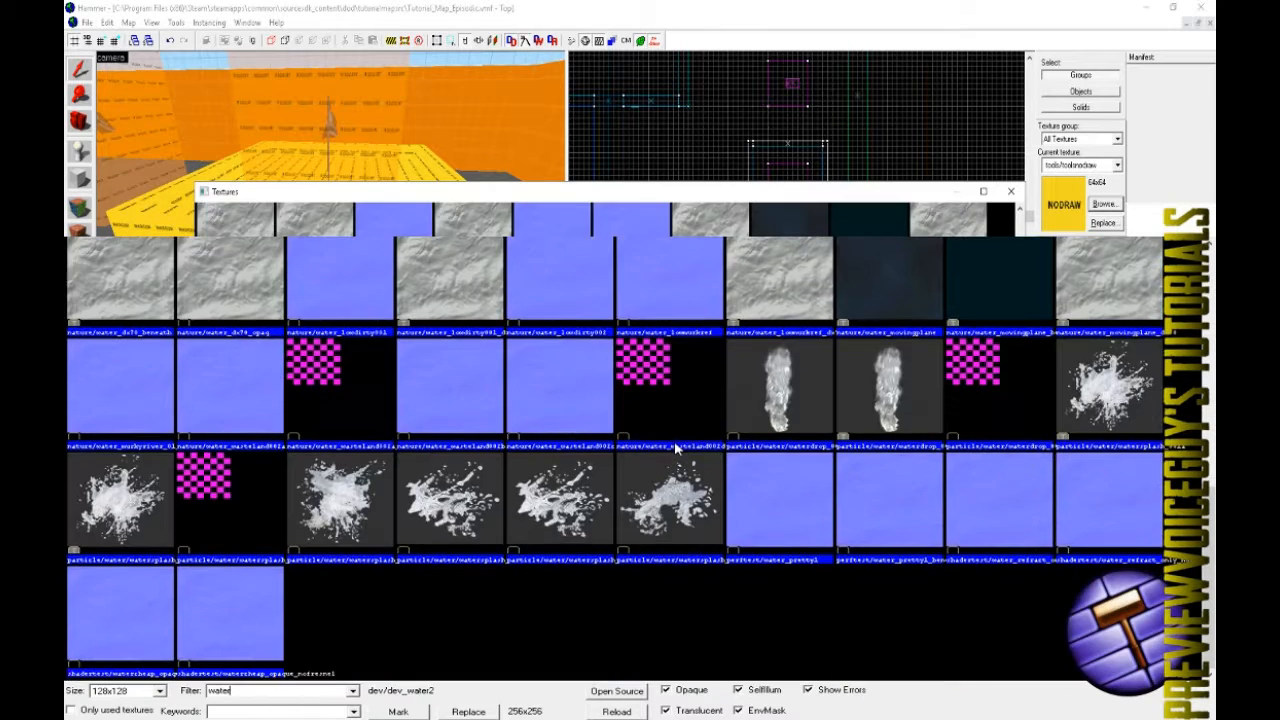
pyautogui.scroll(5, 673, 447)
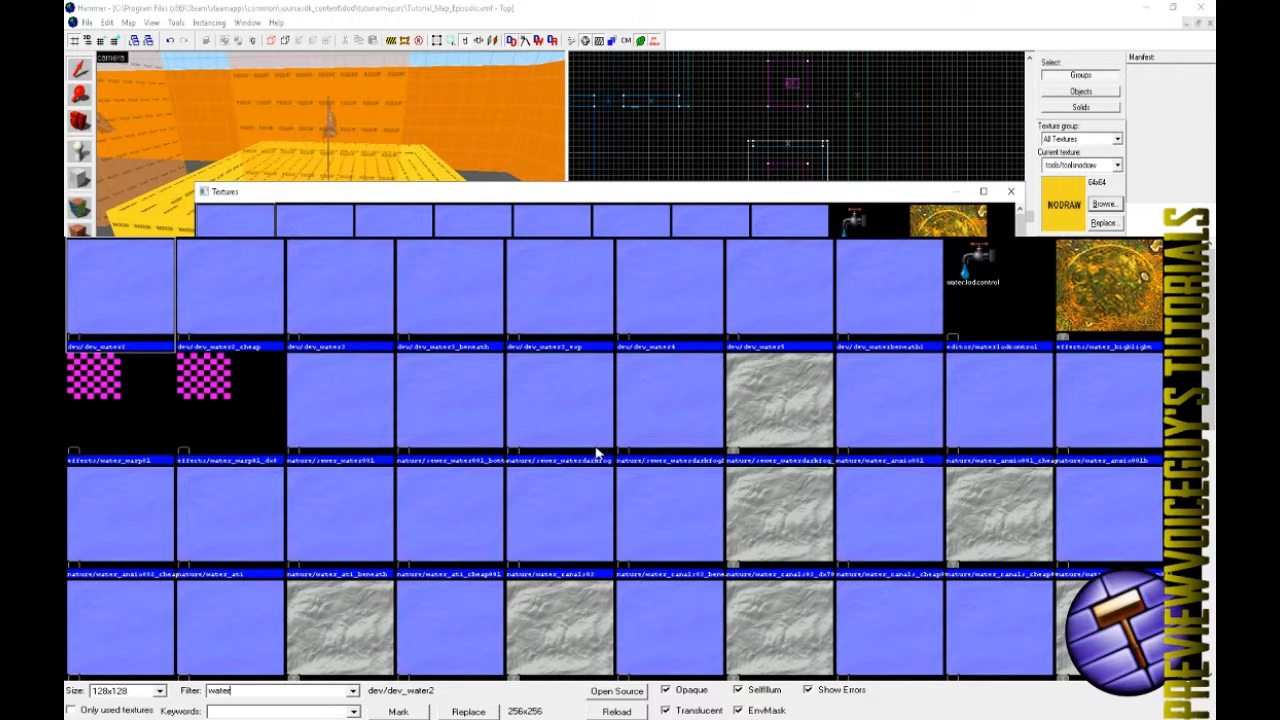
pyautogui.click(224, 315)
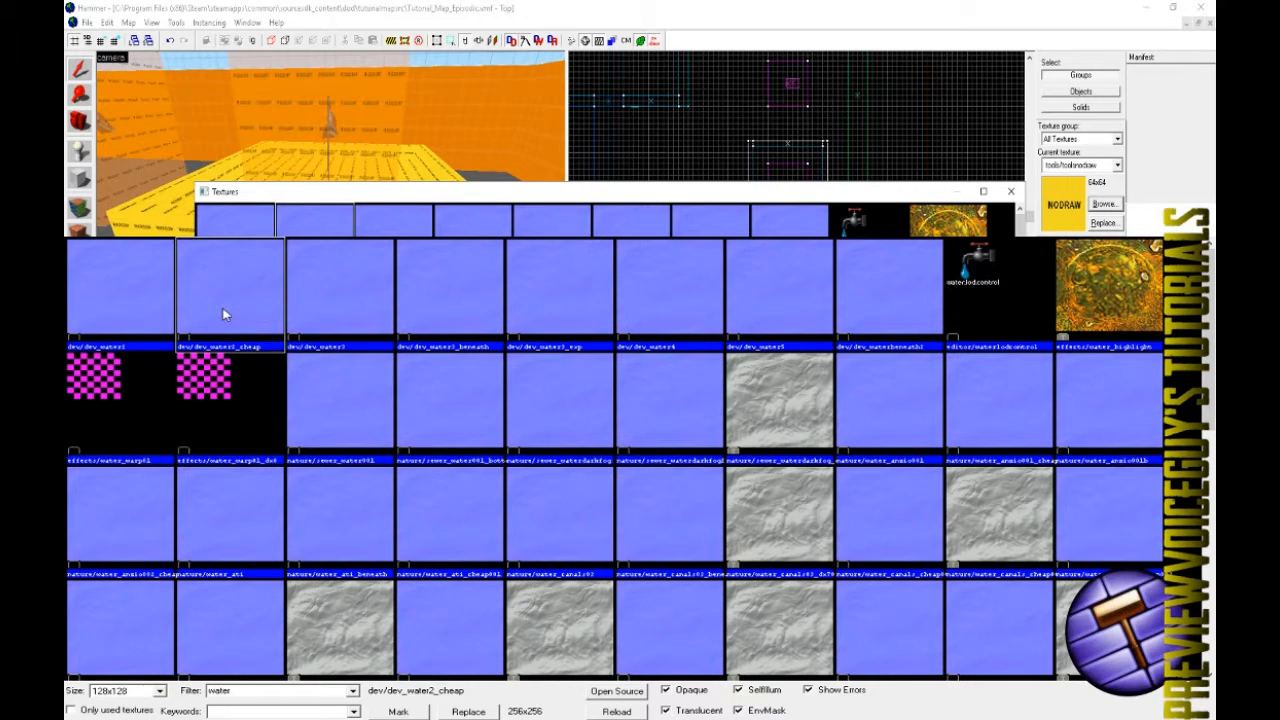
pyautogui.doubleClick(224, 315)
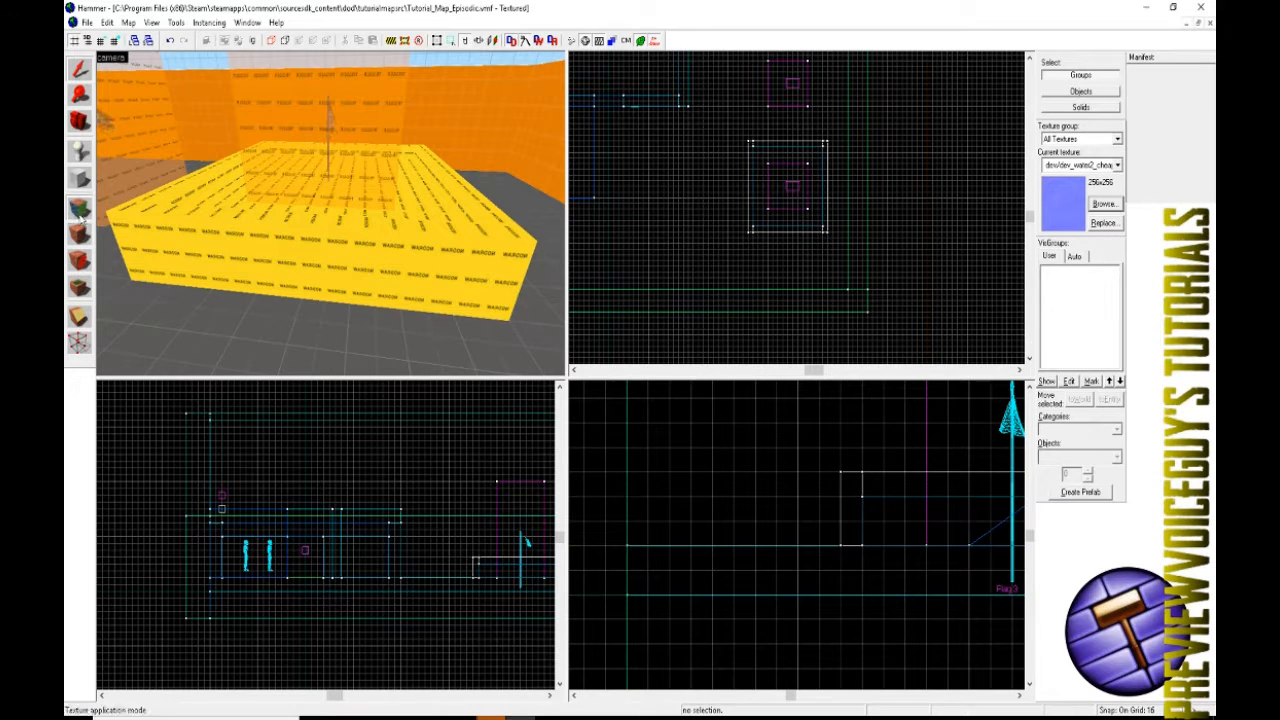
# - Apply the dev/dev_water2_cheap texture to the top face of the inner block
pyautogui.click(79, 207)
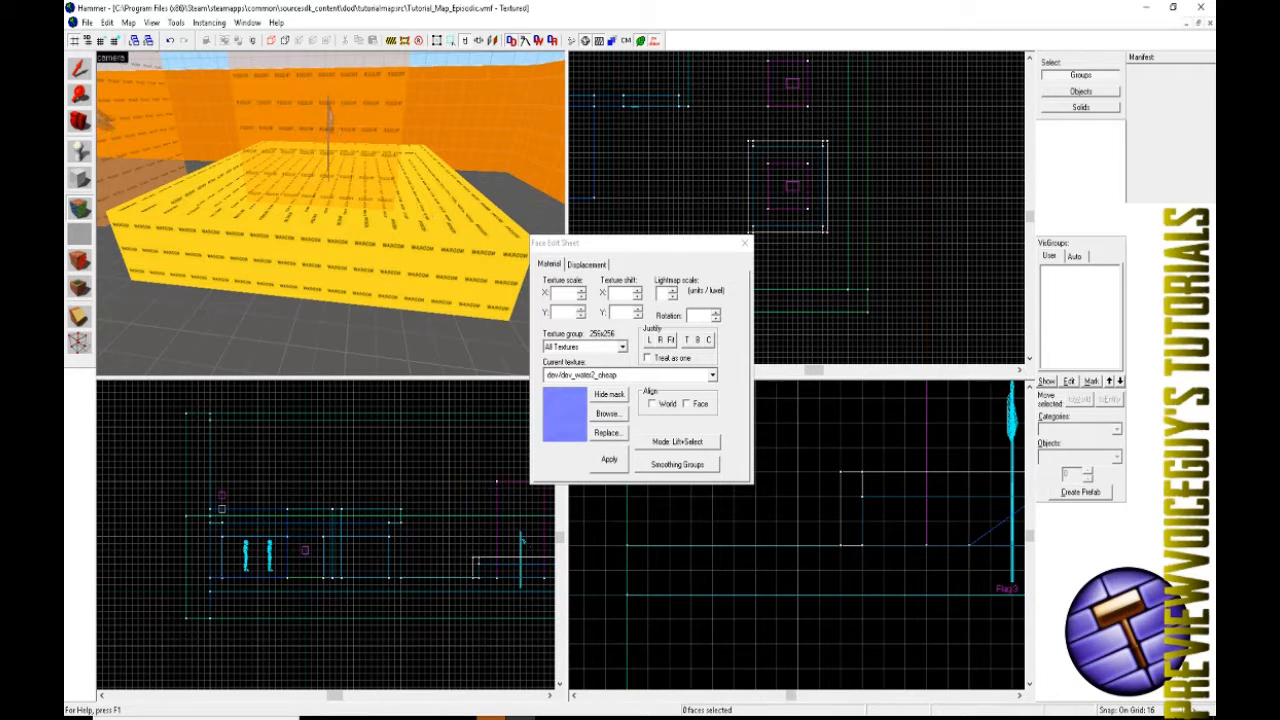
pyautogui.rightClick(233, 205)
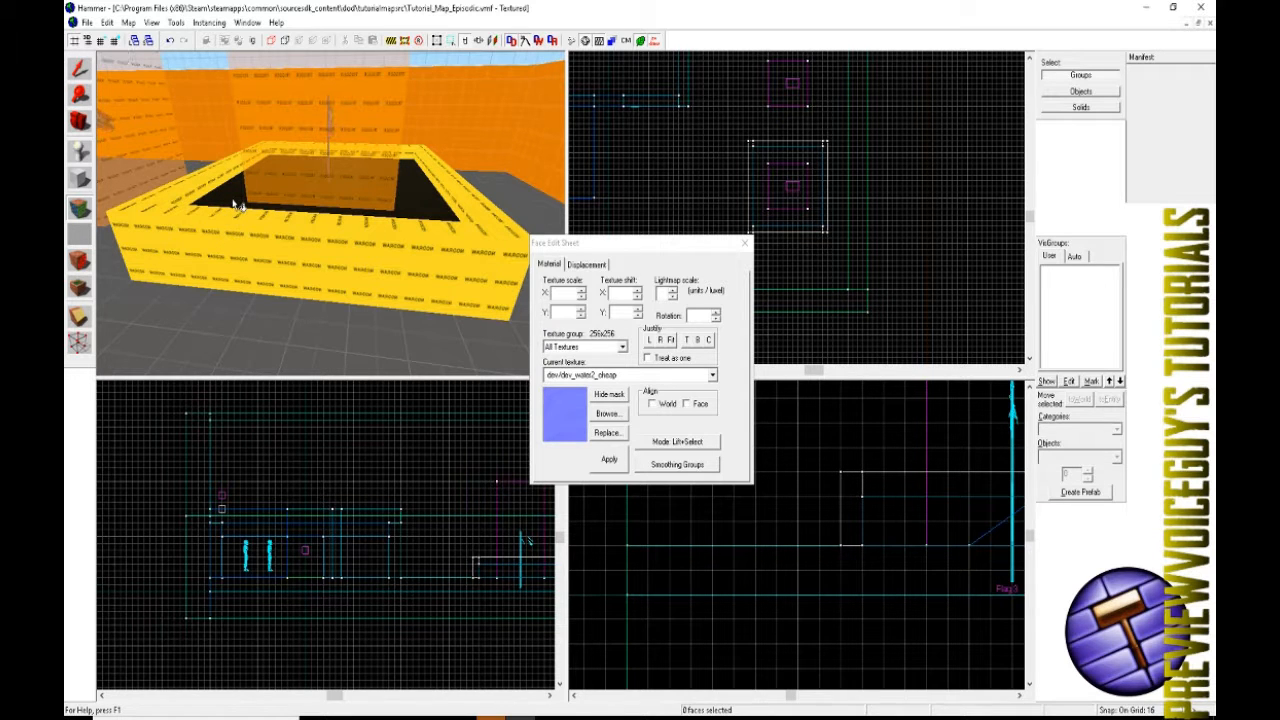
pyautogui.scroll(6, 330, 213)
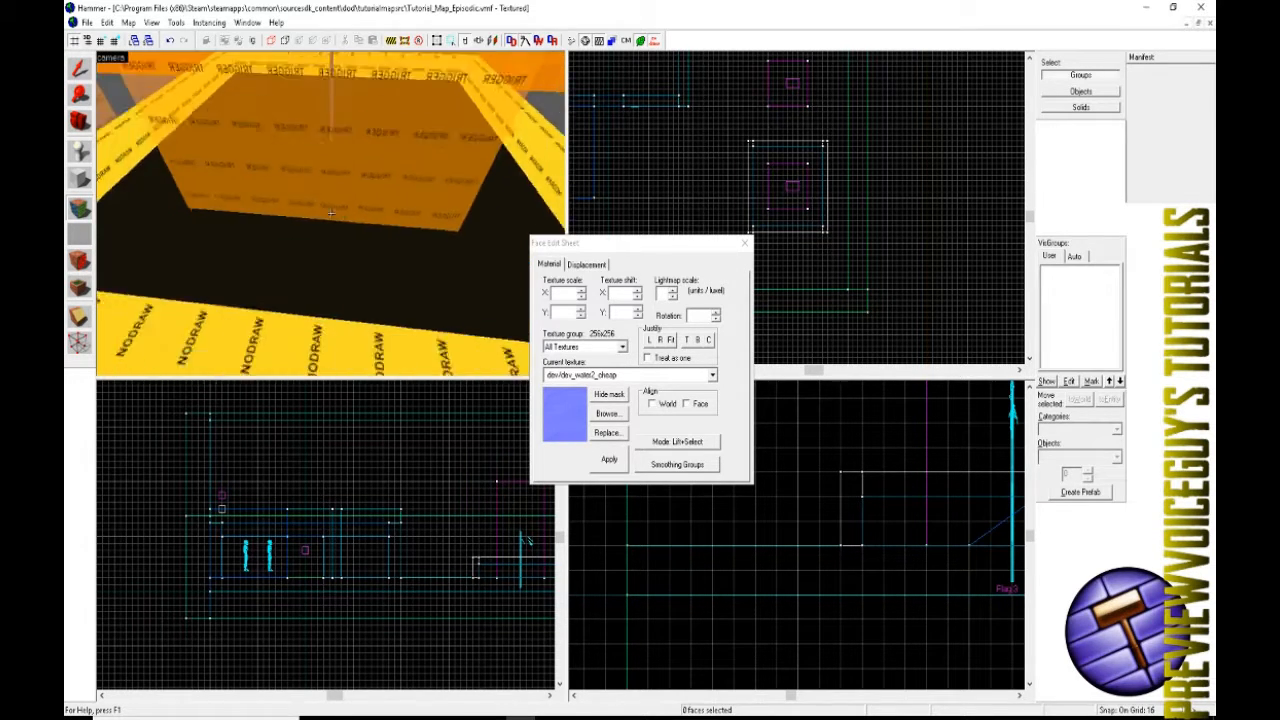
pyautogui.press('a')
pyautogui.press('w')
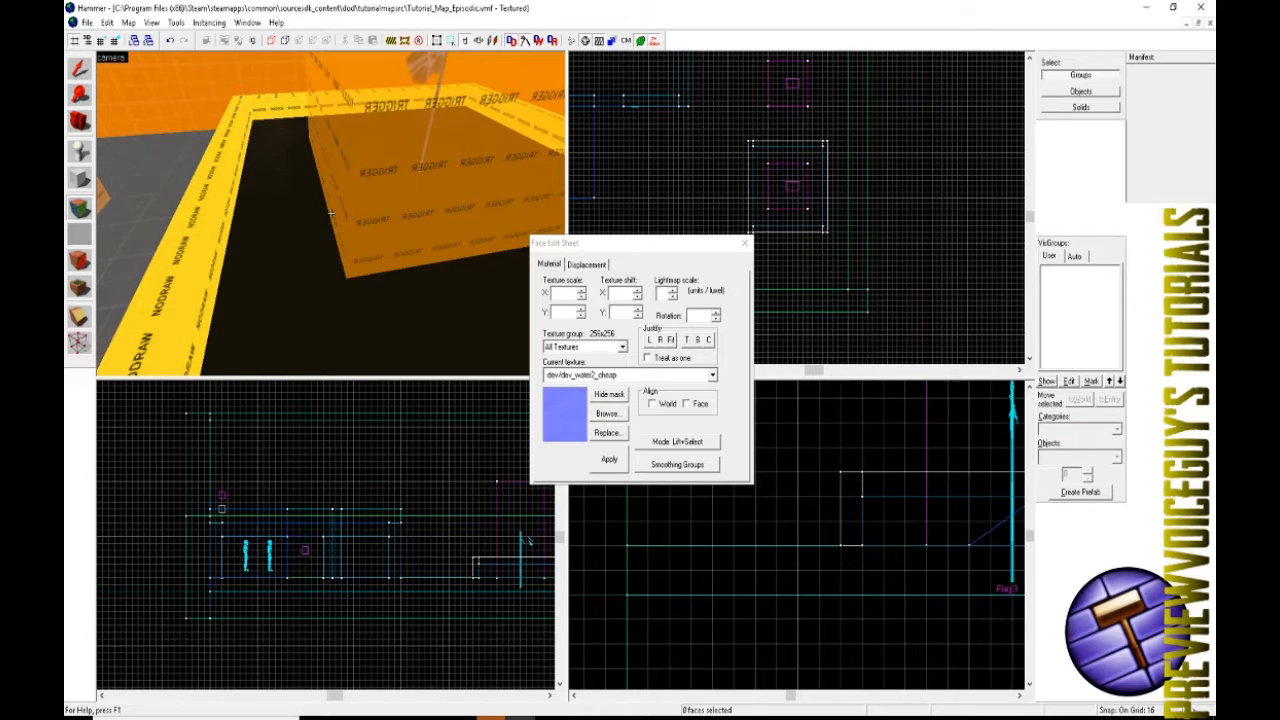
# - Choose dev/dev_measuregeneric01b as the current texture and apply it to the inner side faces of the pool rim
pyautogui.press('z')
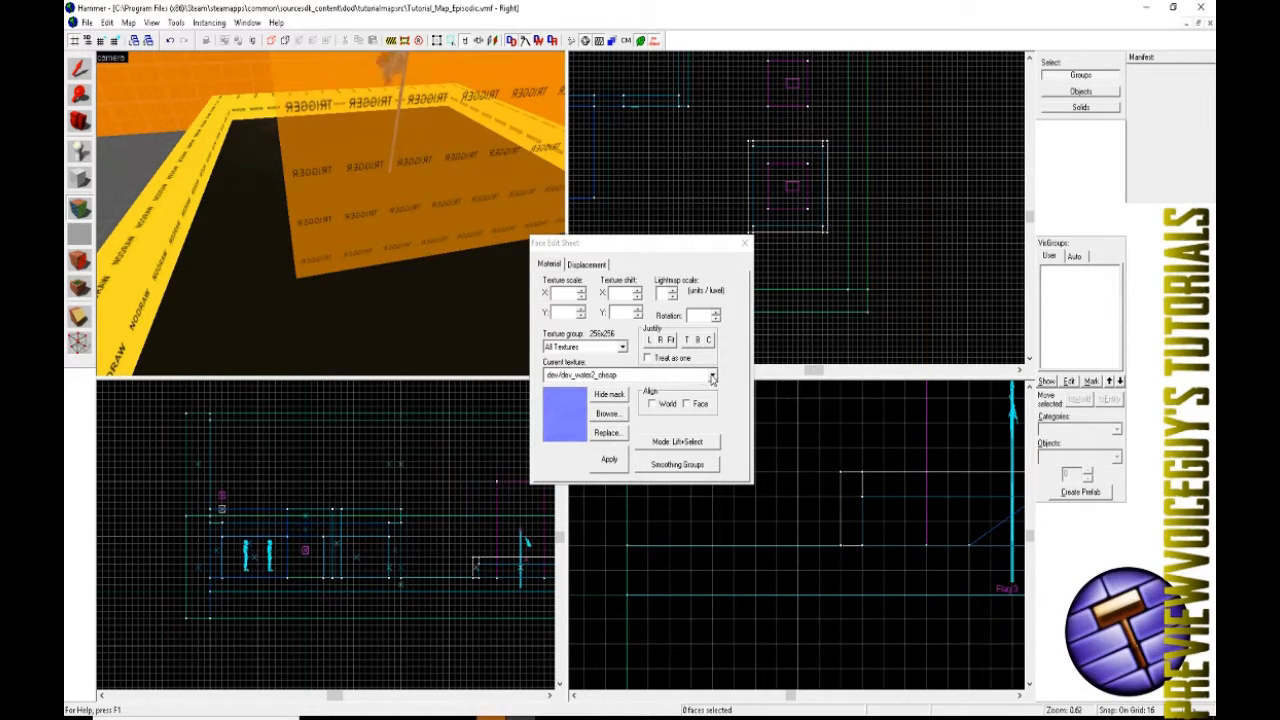
pyautogui.click(712, 375)
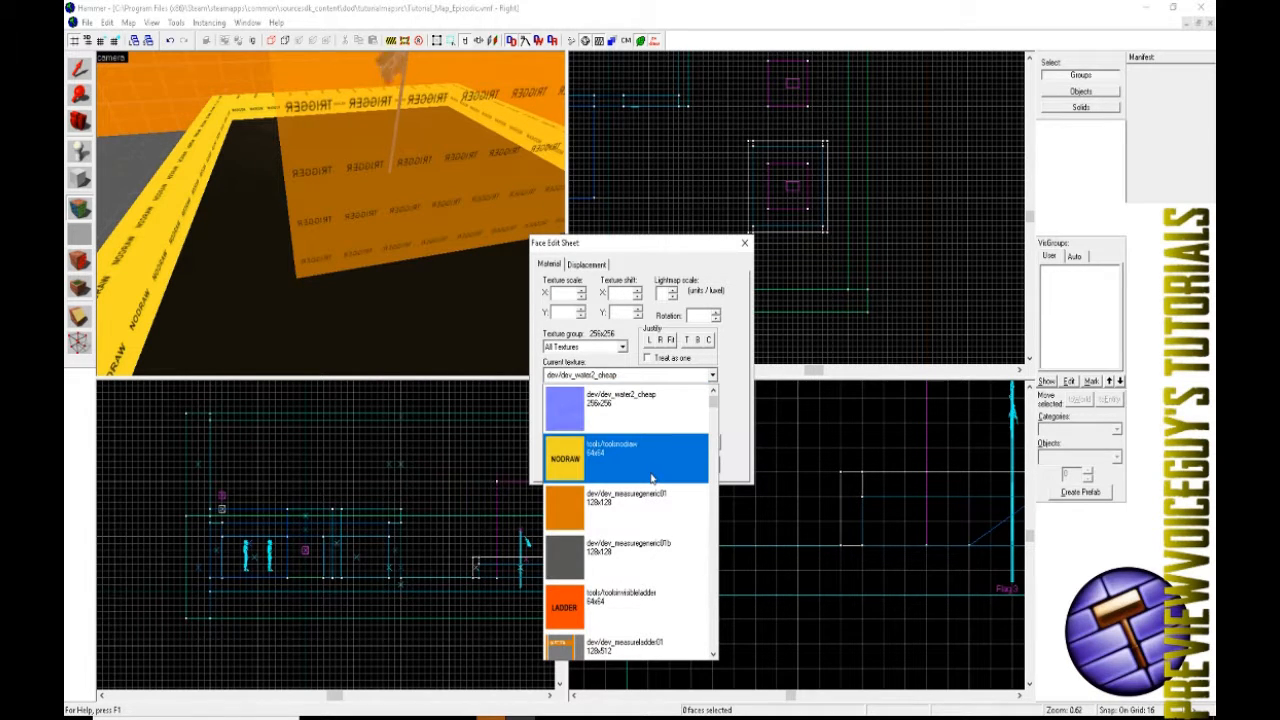
pyautogui.click(603, 551)
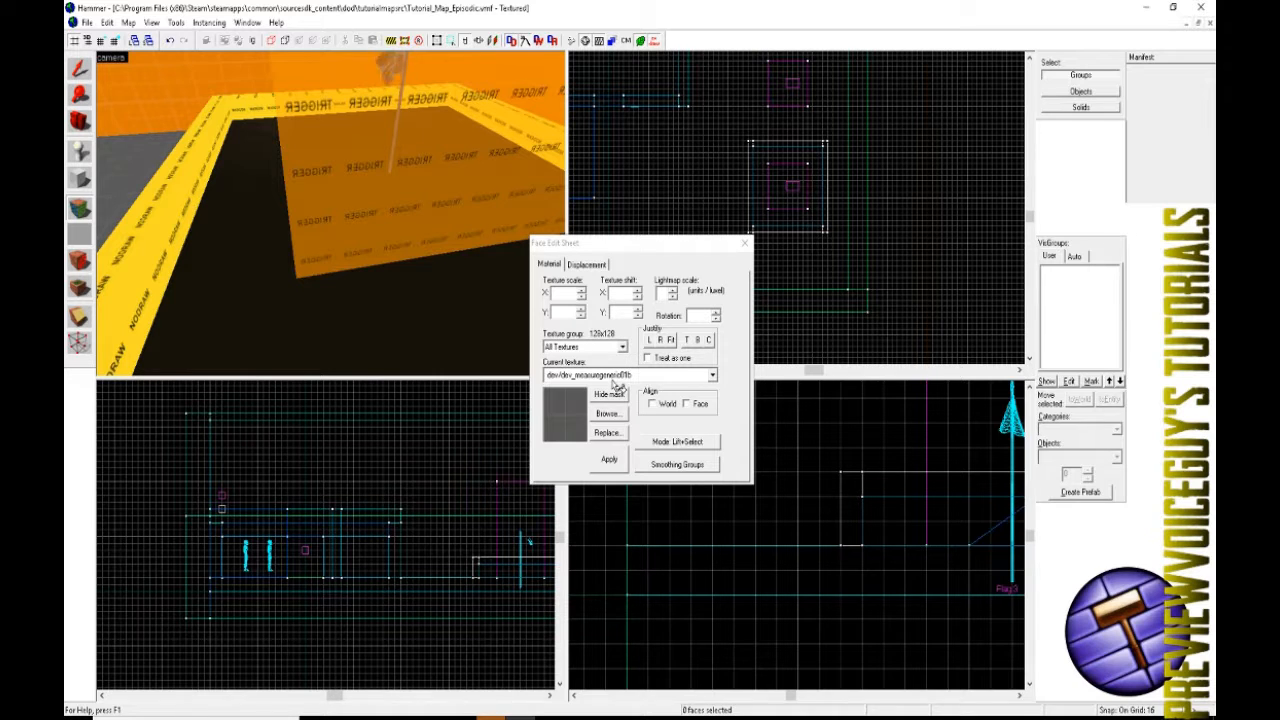
pyautogui.rightClick(165, 242)
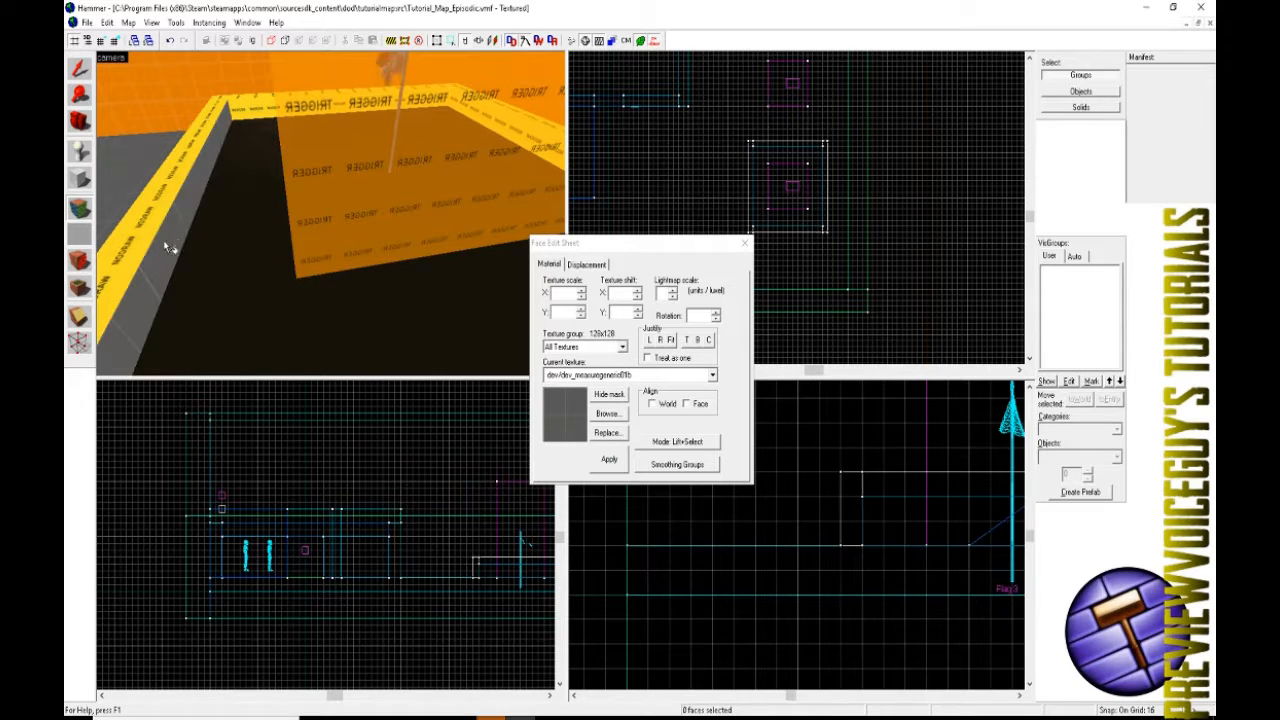
pyautogui.rightClick(255, 118)
pyautogui.press('z')
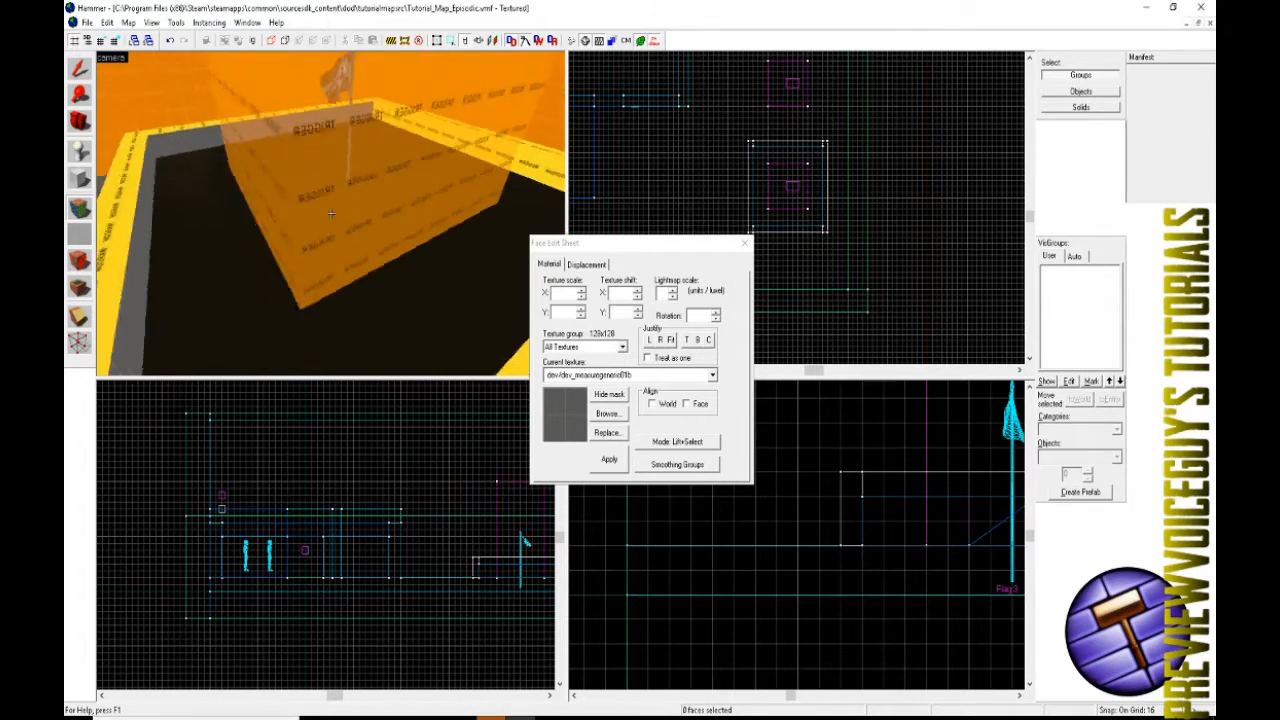
pyautogui.press('w')
pyautogui.press('w')
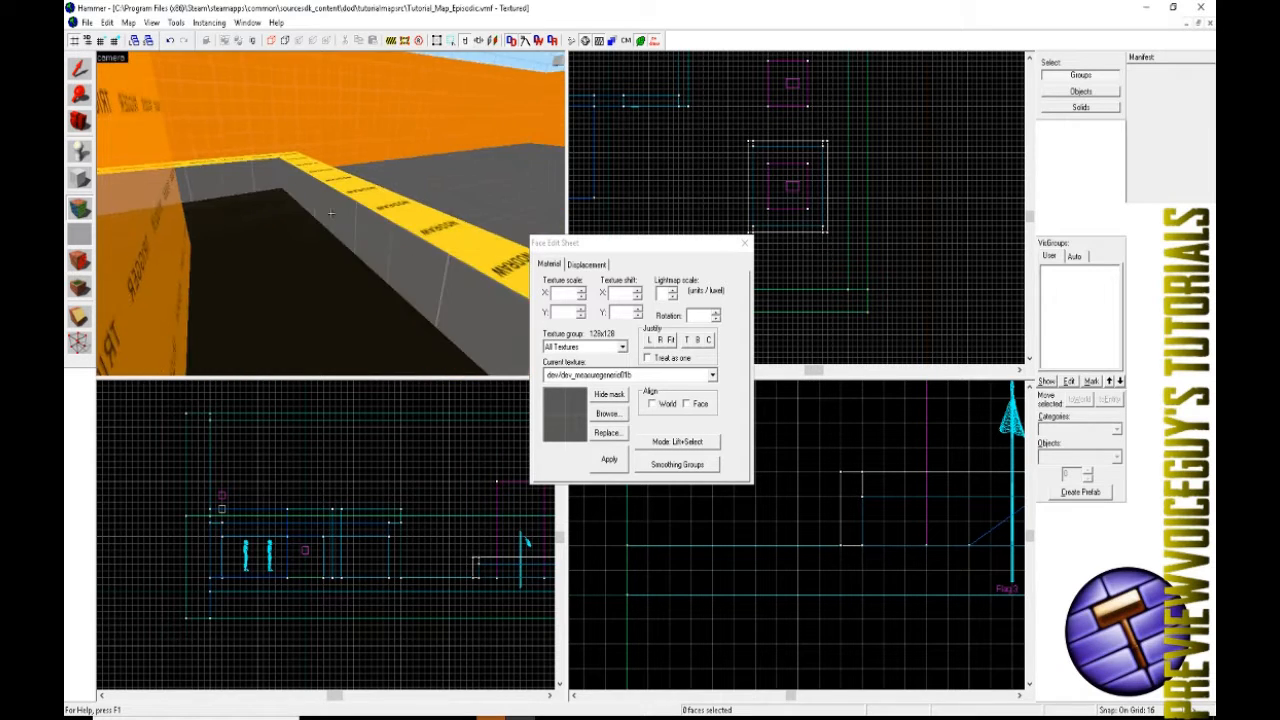
# - Apply the dev/dev_measuregeneric01b texture to the outer side faces of the pool rim all the way around
pyautogui.press('a')
pyautogui.press('a')
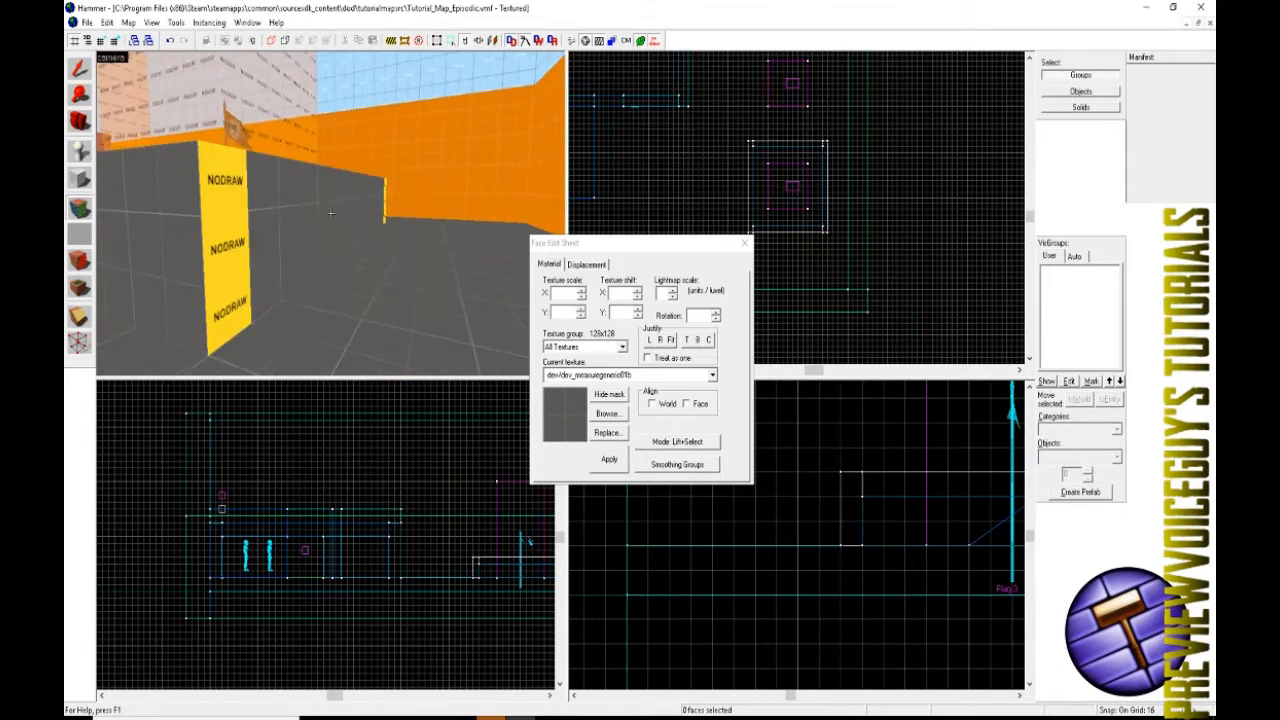
pyautogui.rightClick(331, 213)
pyautogui.press('w')
pyautogui.press('d')
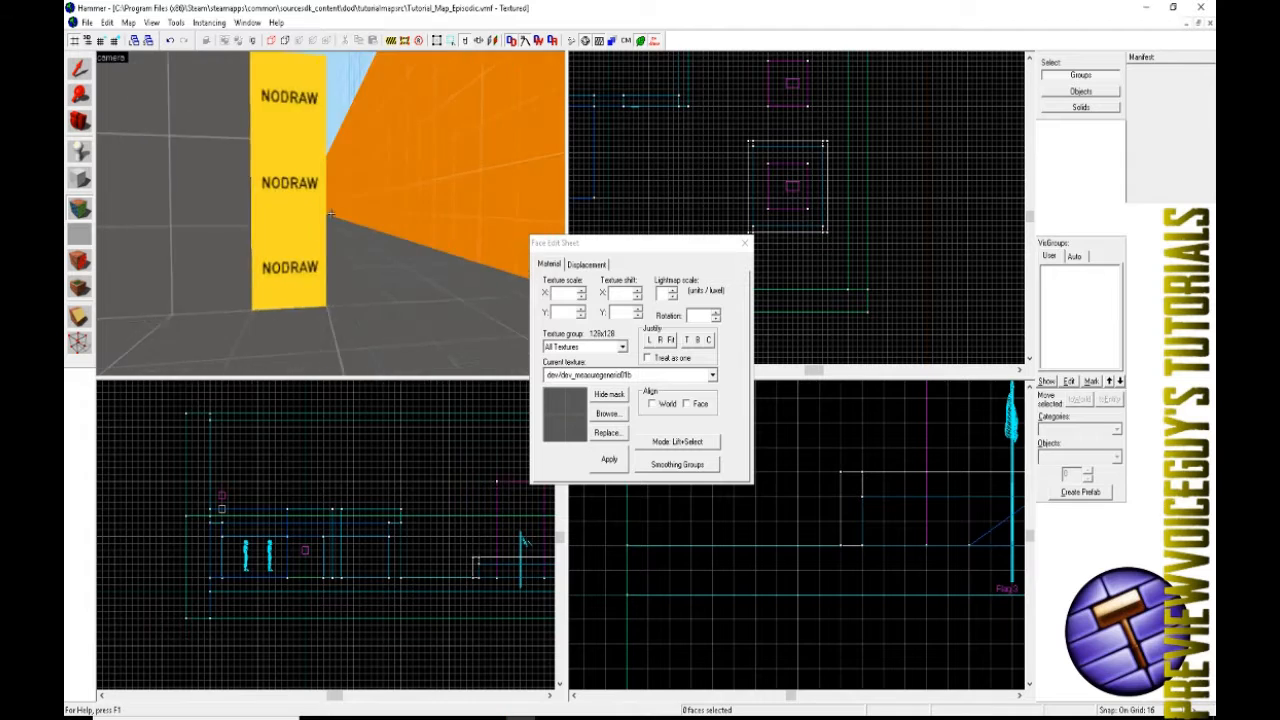
pyautogui.rightClick(331, 213)
pyautogui.press('w')
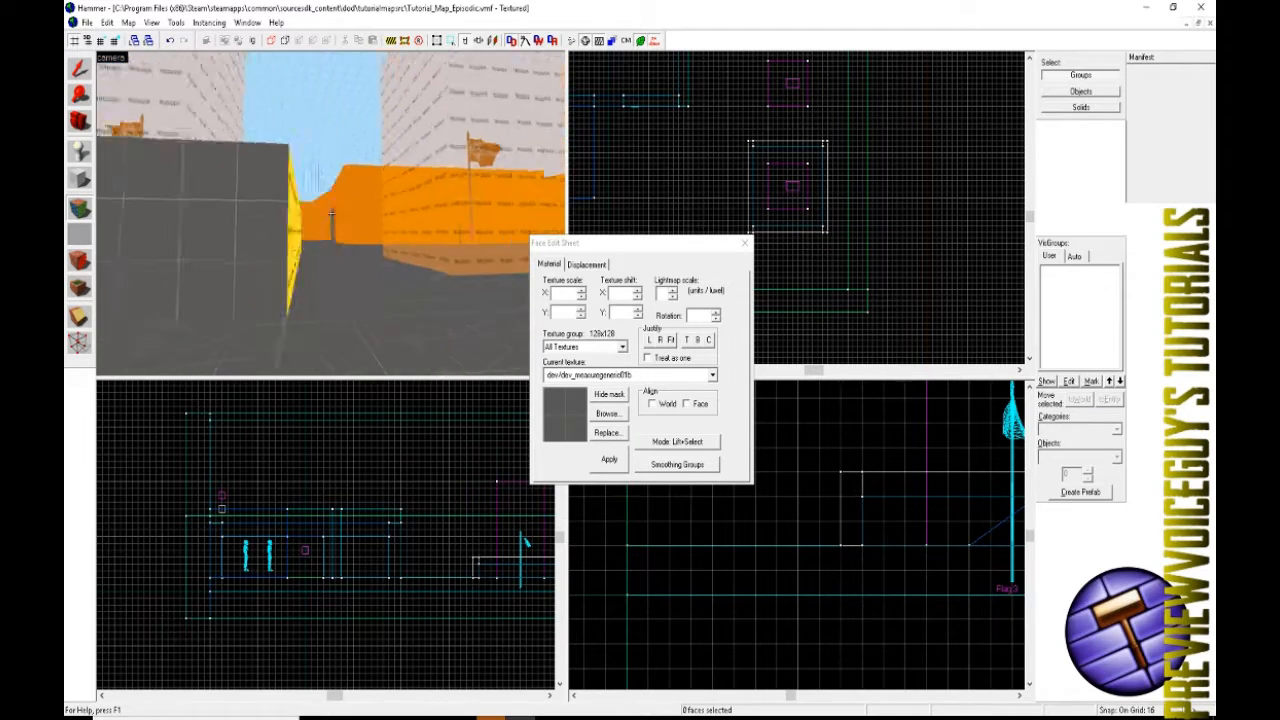
pyautogui.press('d')
pyautogui.rightClick(331, 213)
pyautogui.press('d')
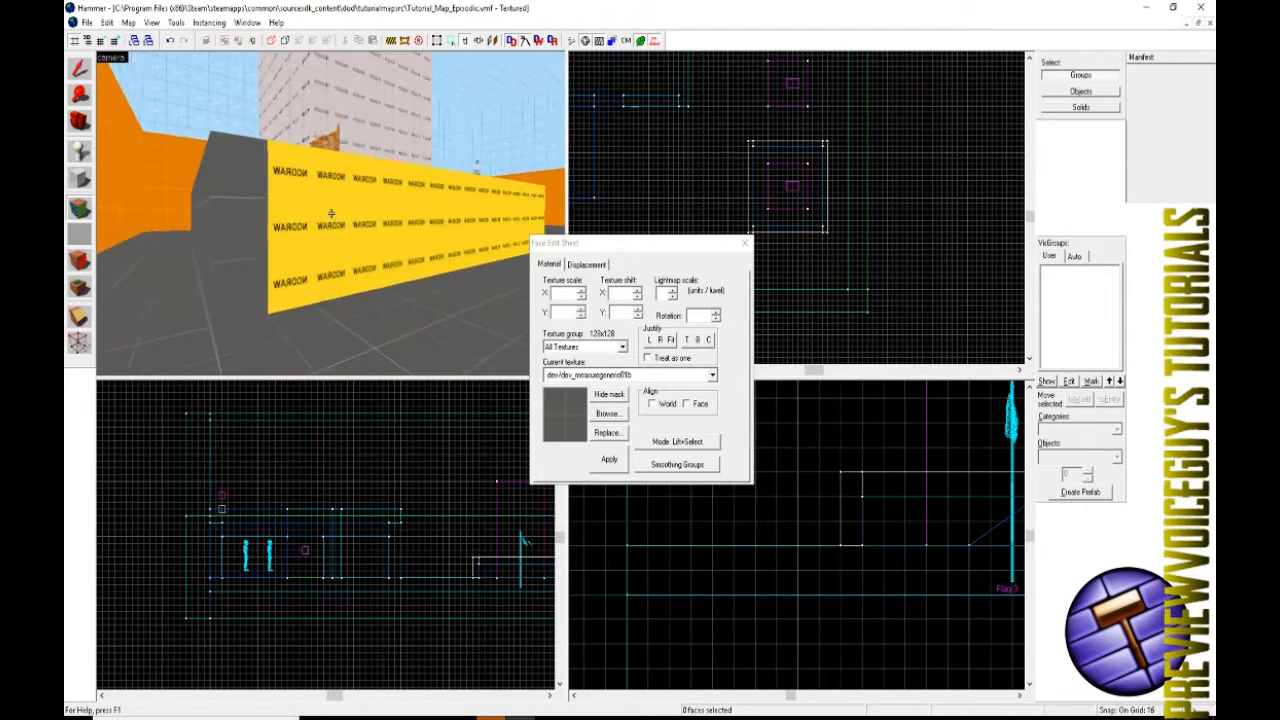
pyautogui.press('w')
pyautogui.press('d')
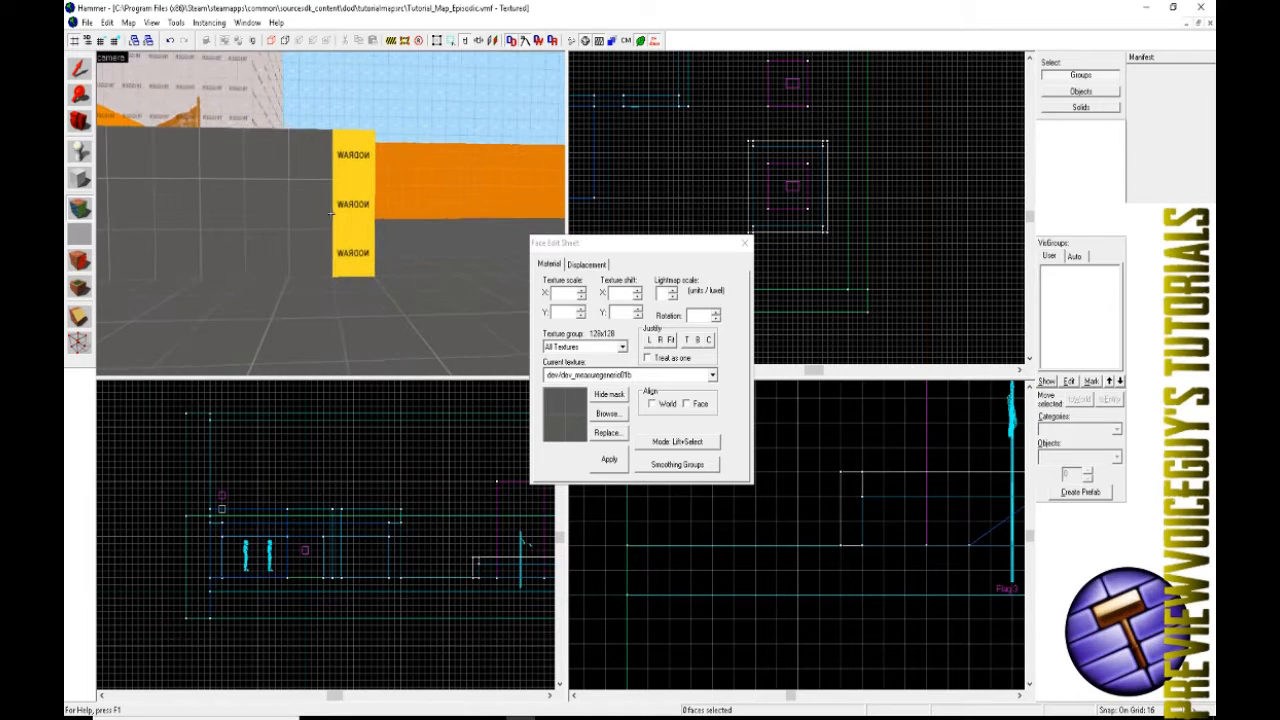
pyautogui.press('w')
pyautogui.press('s')
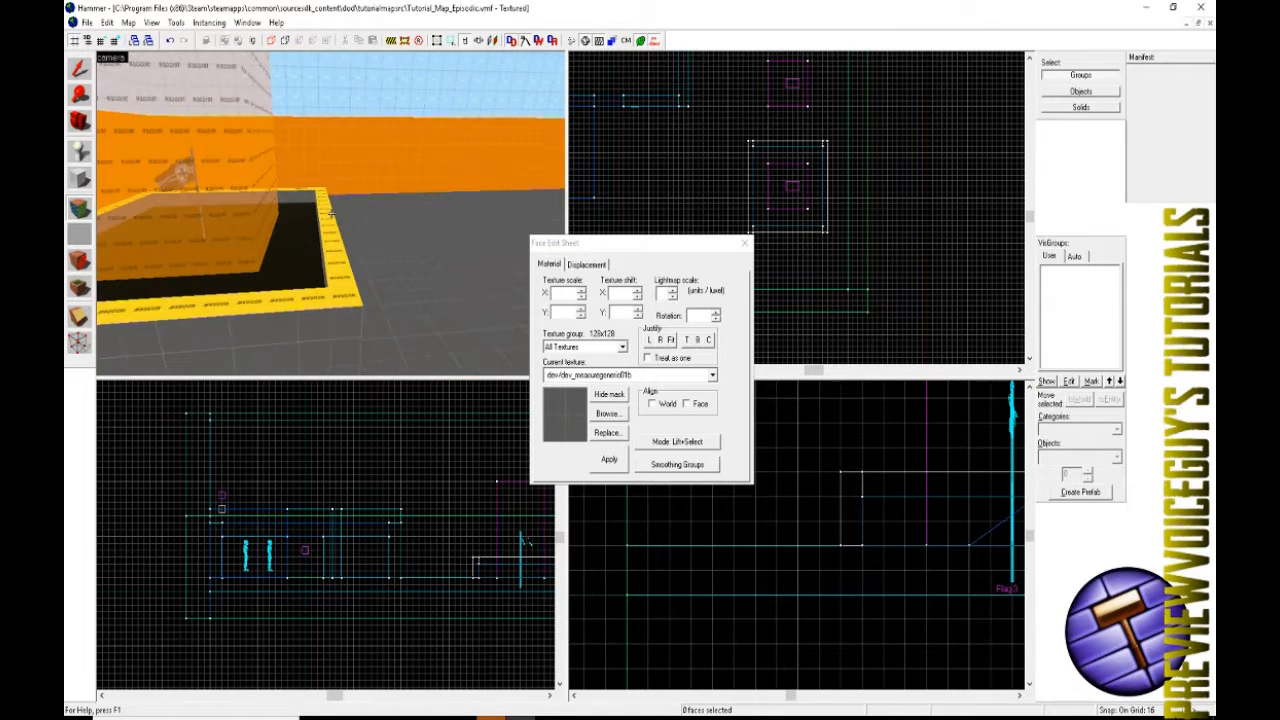
# - Filter the texture browser for dev and choose dev/graygrid as the current texture
pyautogui.press('z')
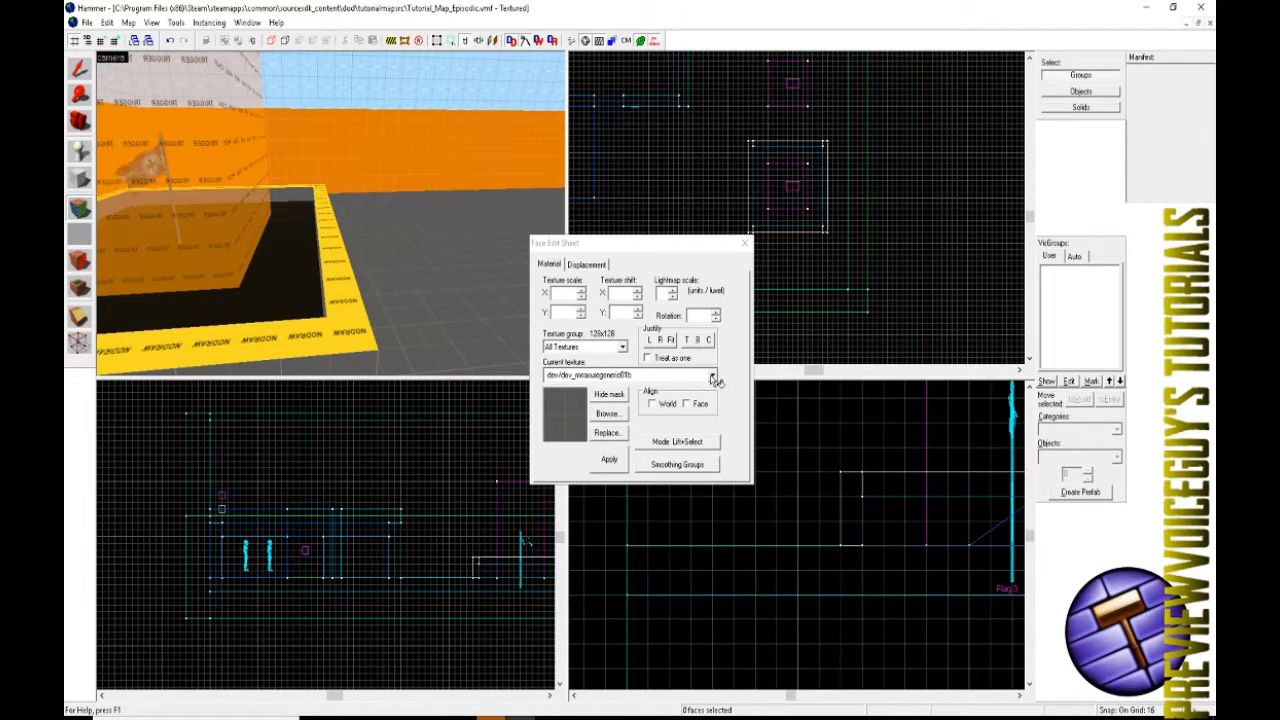
pyautogui.click(607, 416)
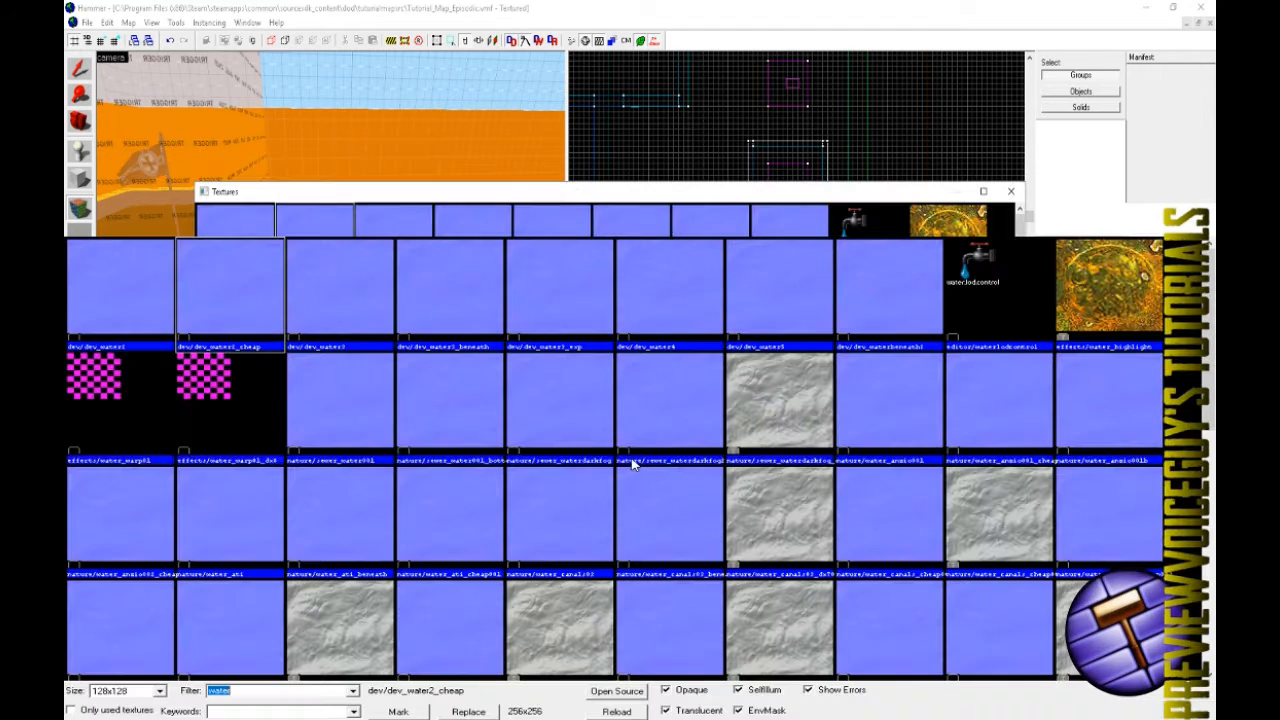
pyautogui.write('dev')
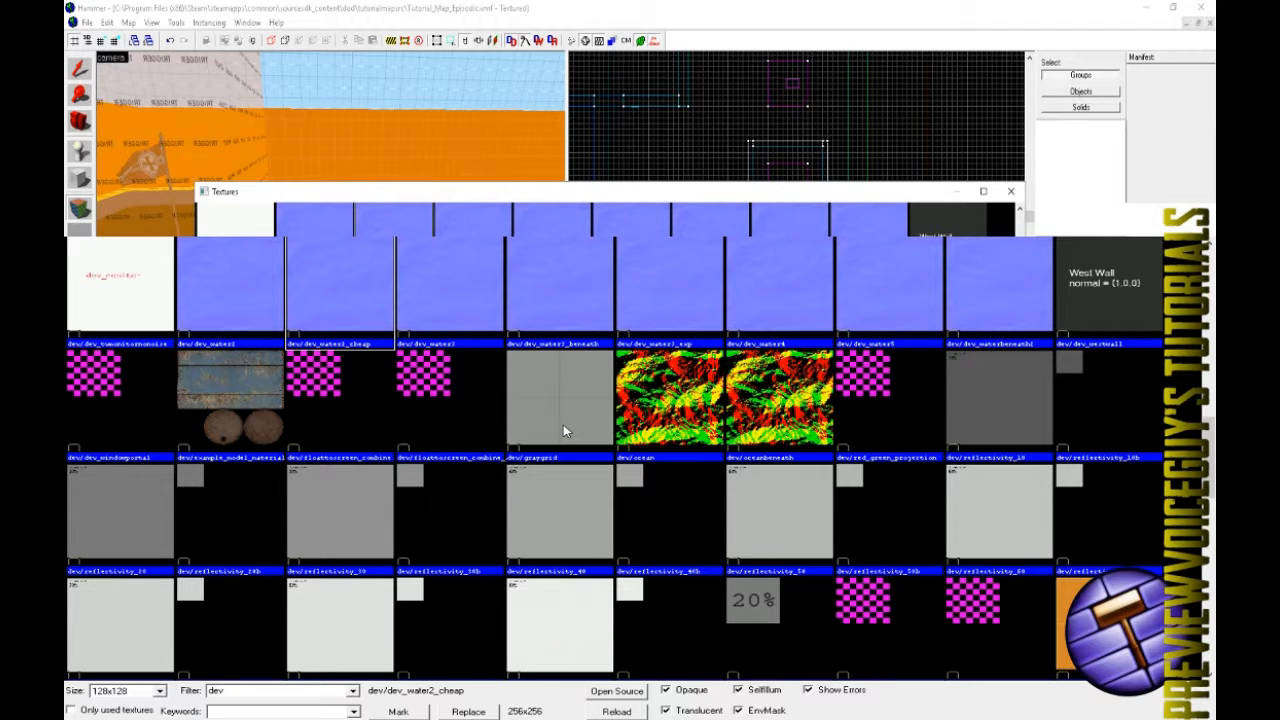
pyautogui.doubleClick(563, 426)
# - Apply the dev/graygrid texture to the top faces of the pool rim
pyautogui.rightClick(326, 334)
pyautogui.press('z')
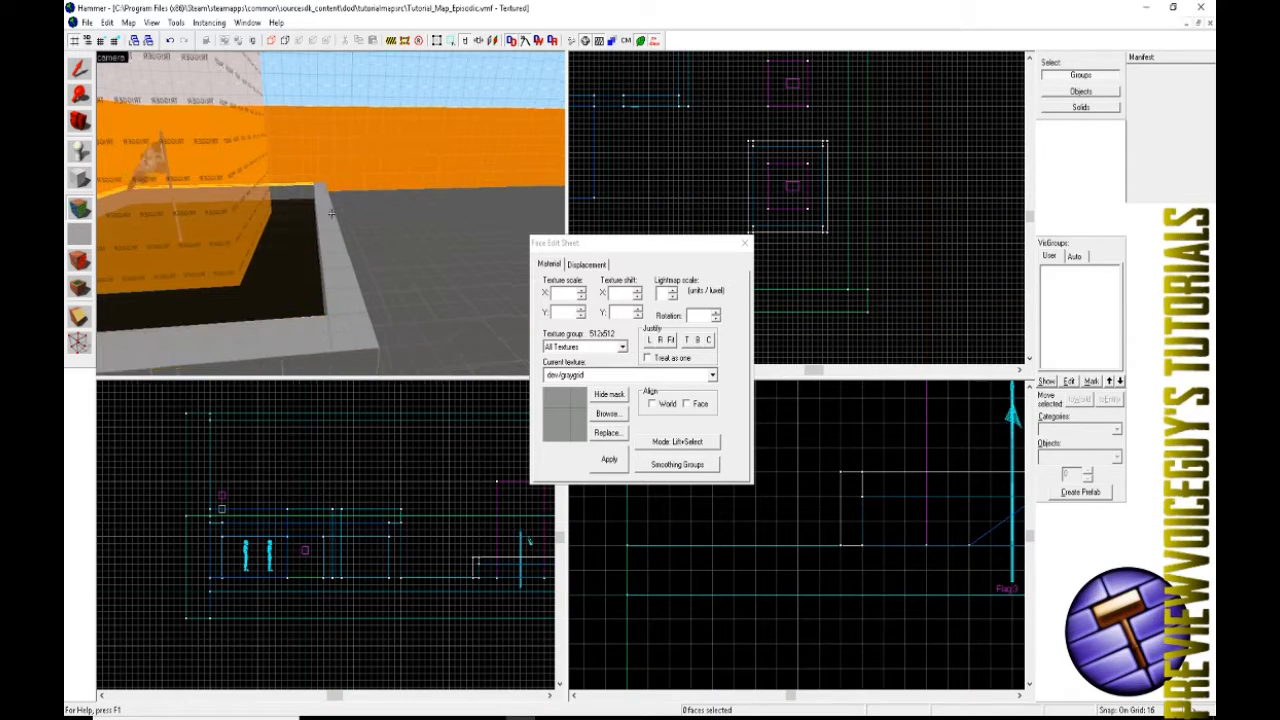
pyautogui.press('w')
pyautogui.rightClick(331, 213)
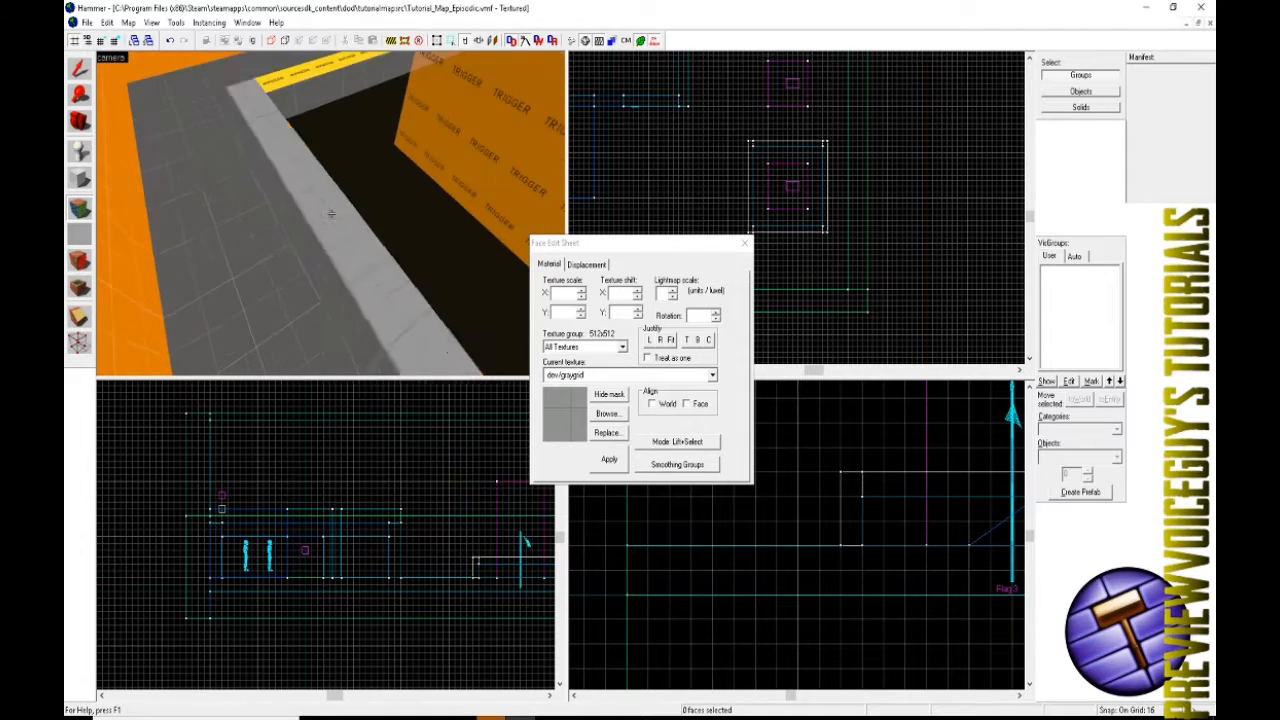
pyautogui.rightClick(331, 213)
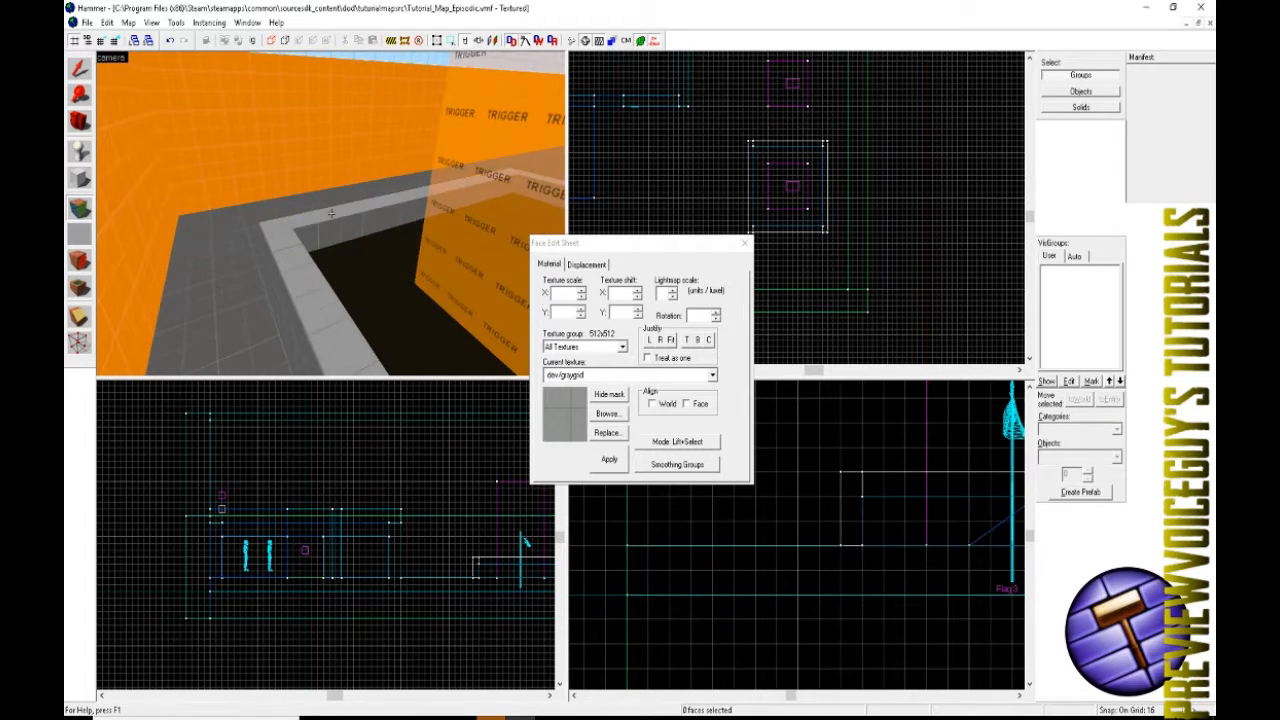
# - Select the dod_control_point_master entity with the Selection tool and place a copy of it 32 units directly below
pyautogui.press('w')
pyautogui.press('z')
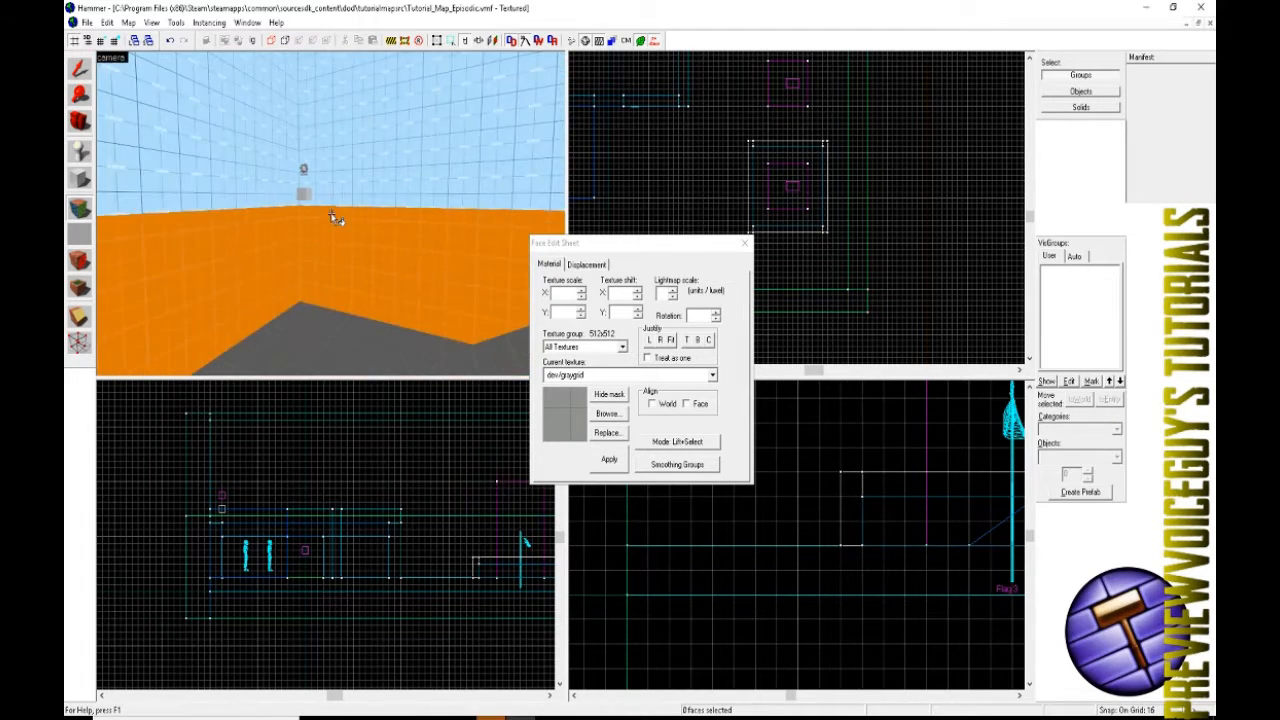
pyautogui.scroll(4, 322, 210)
pyautogui.click(88, 76)
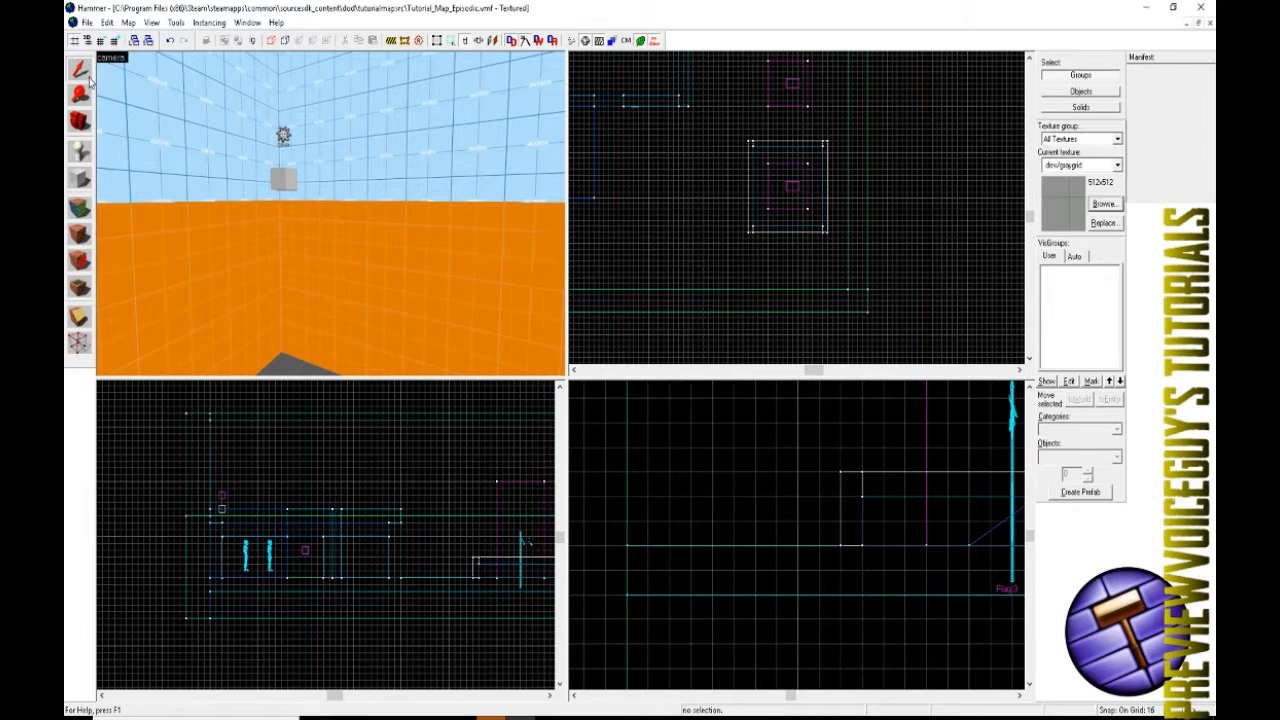
pyautogui.press('w')
pyautogui.press('a')
pyautogui.click(308, 173)
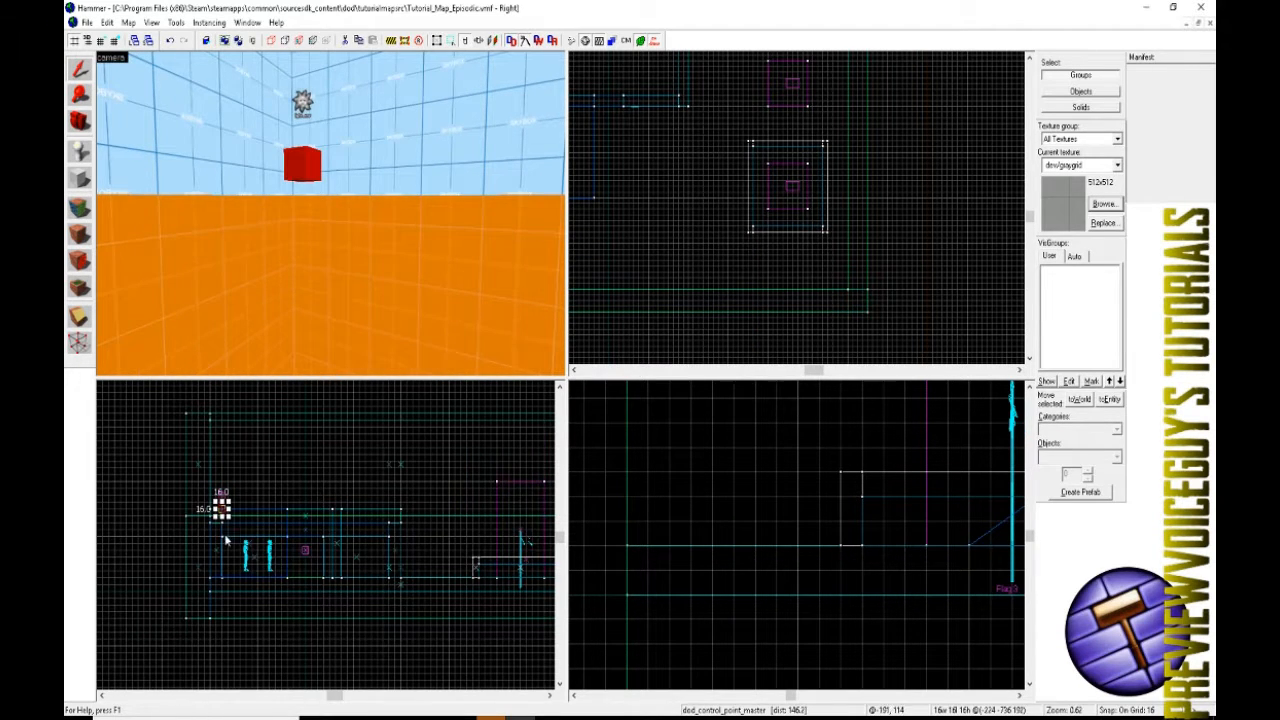
pyautogui.scroll(4, 211, 512)
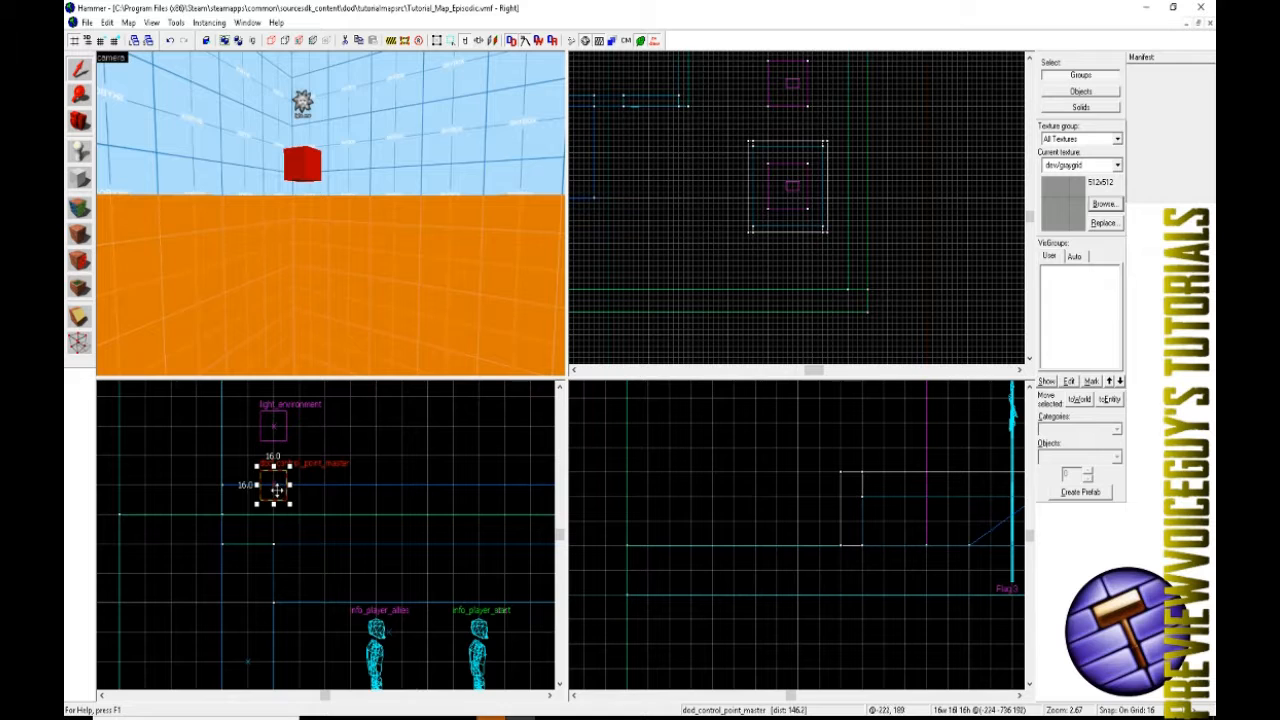
pyautogui.keyDown('shift'); pyautogui.moveTo(281, 490); pyautogui.dragTo(281, 548); pyautogui.keyUp('shift')
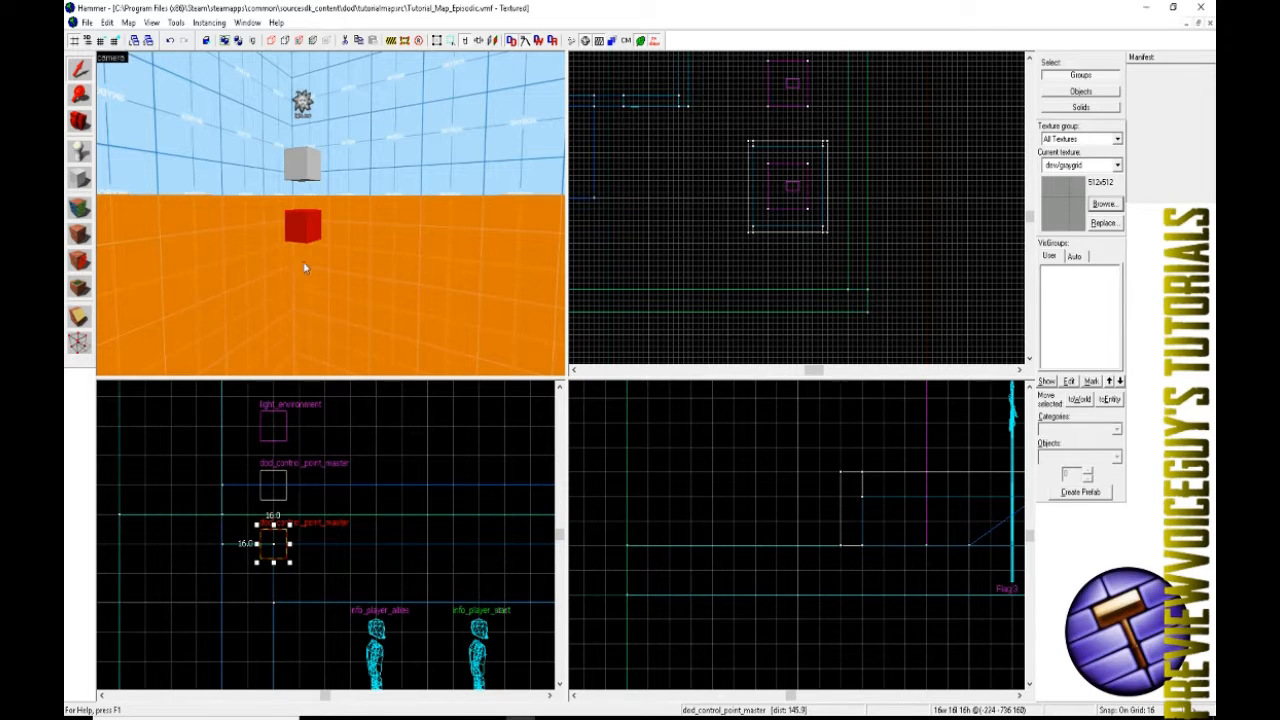
# - Change the copied entity's class to water_lod_control, apply the change, and close its properties
pyautogui.scroll(3, 313, 196)
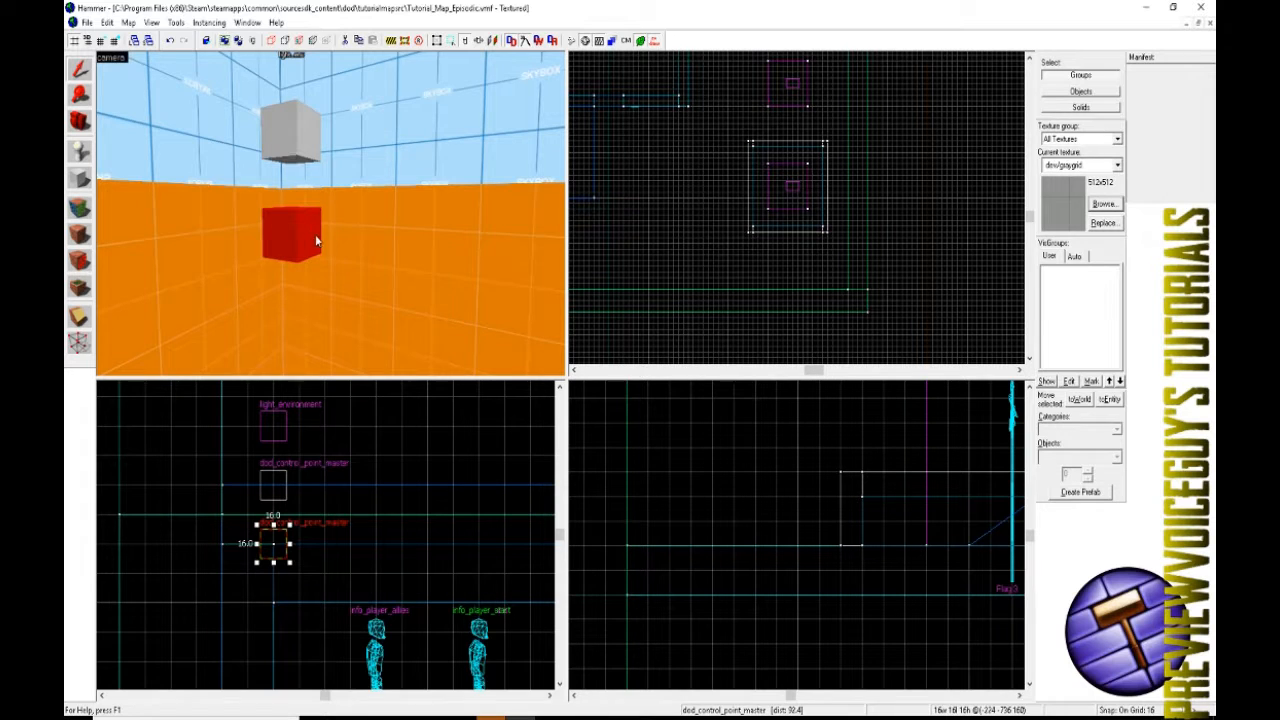
pyautogui.doubleClick(285, 227)
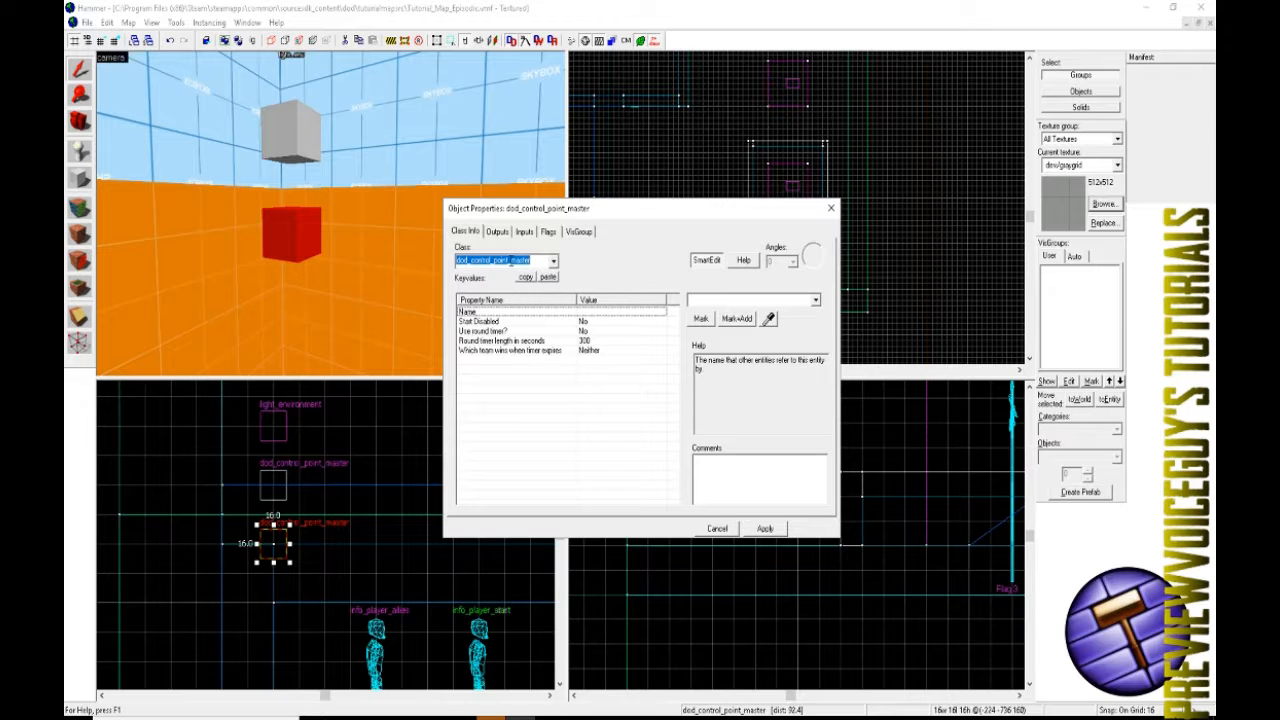
pyautogui.write('water')
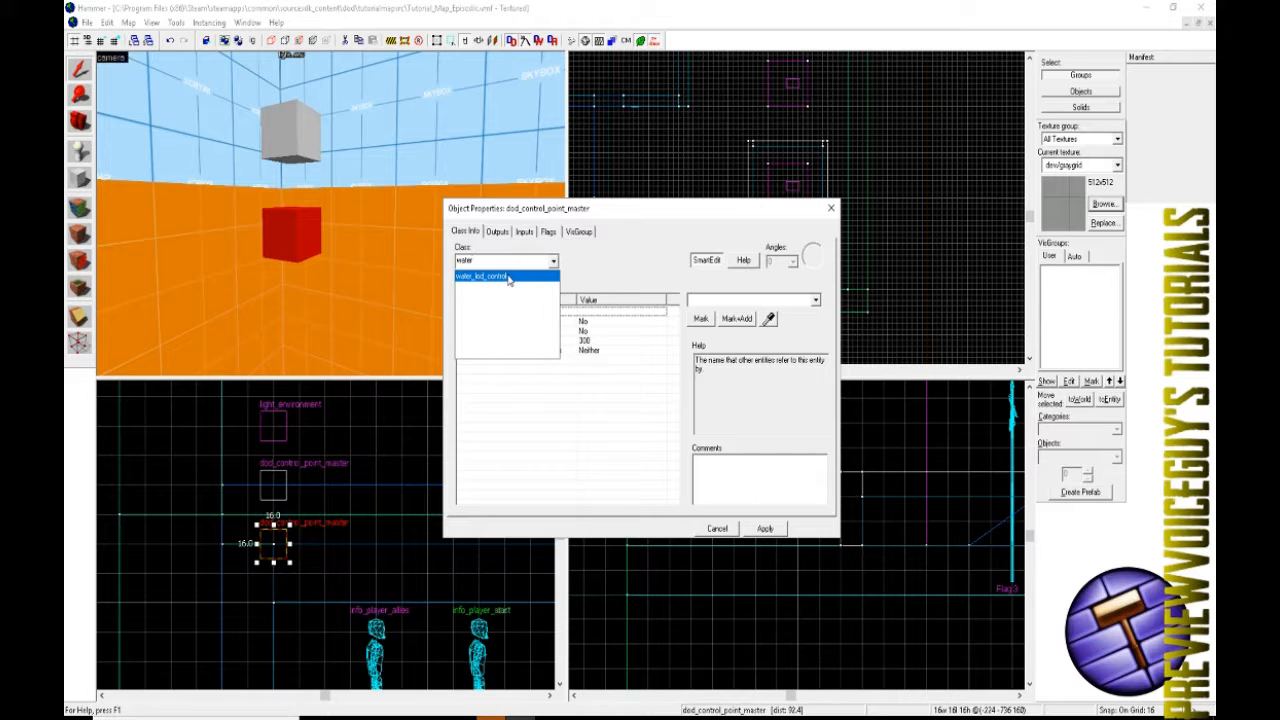
pyautogui.click(508, 277)
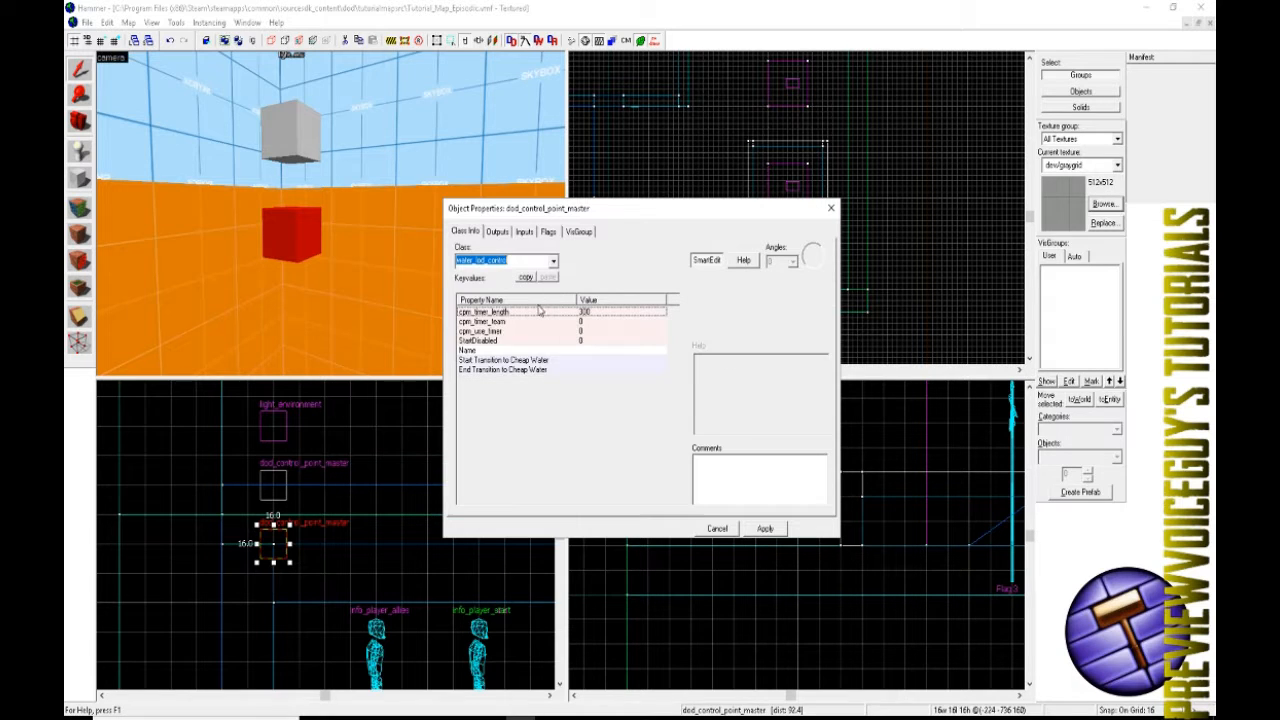
pyautogui.click(766, 529)
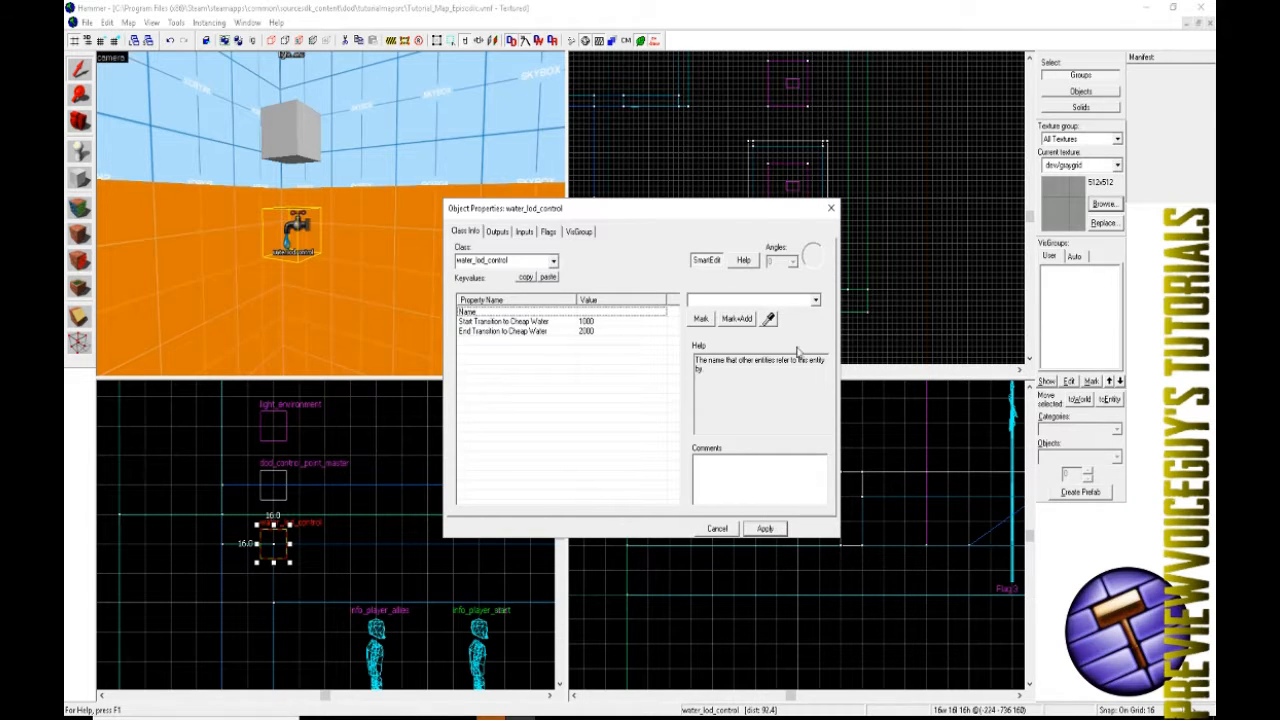
pyautogui.click(831, 208)
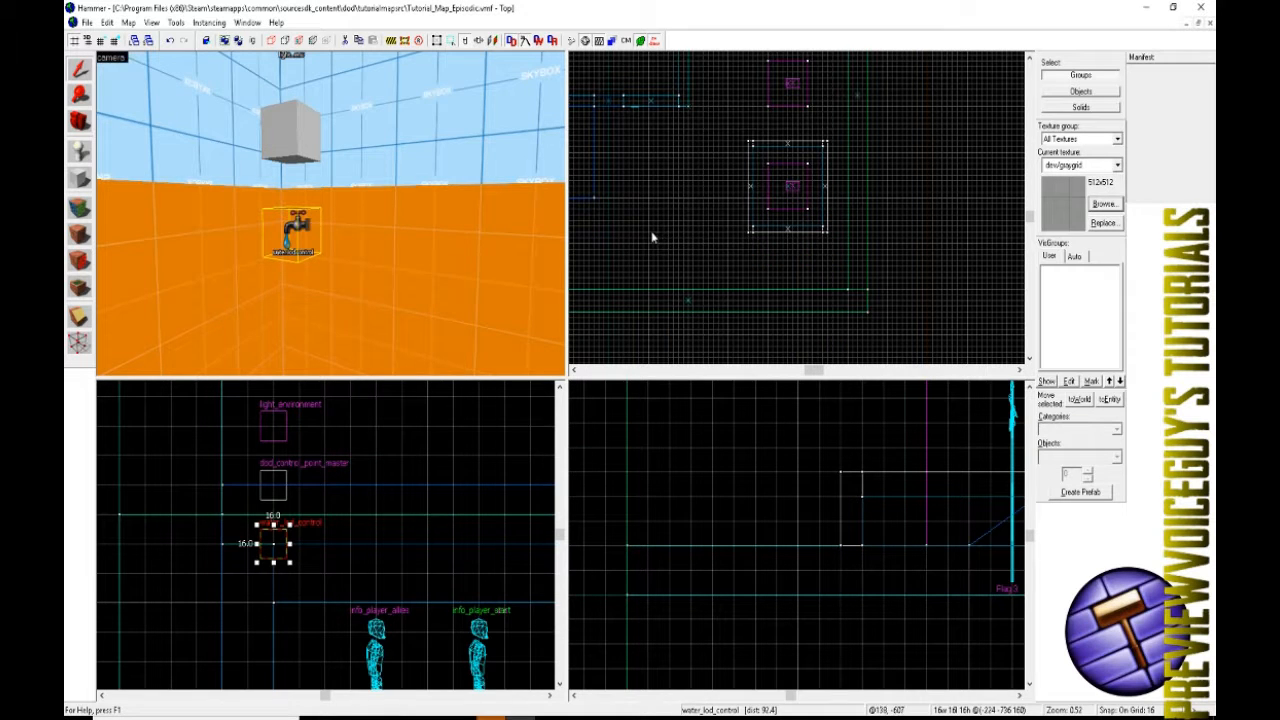
# - Examine the finished pool around the Flag 3 zone and the rest of the map in the 3D view
pyautogui.press('z')
pyautogui.press('s')
pyautogui.press('w')
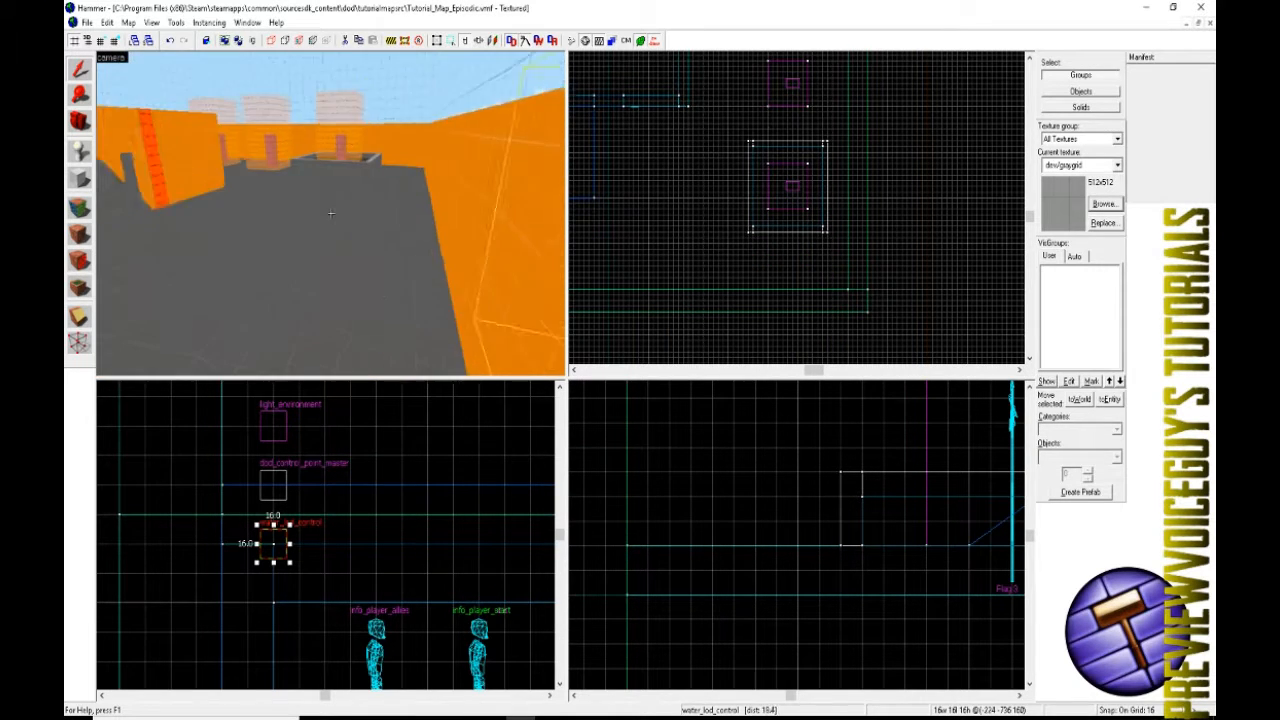
pyautogui.press('w')
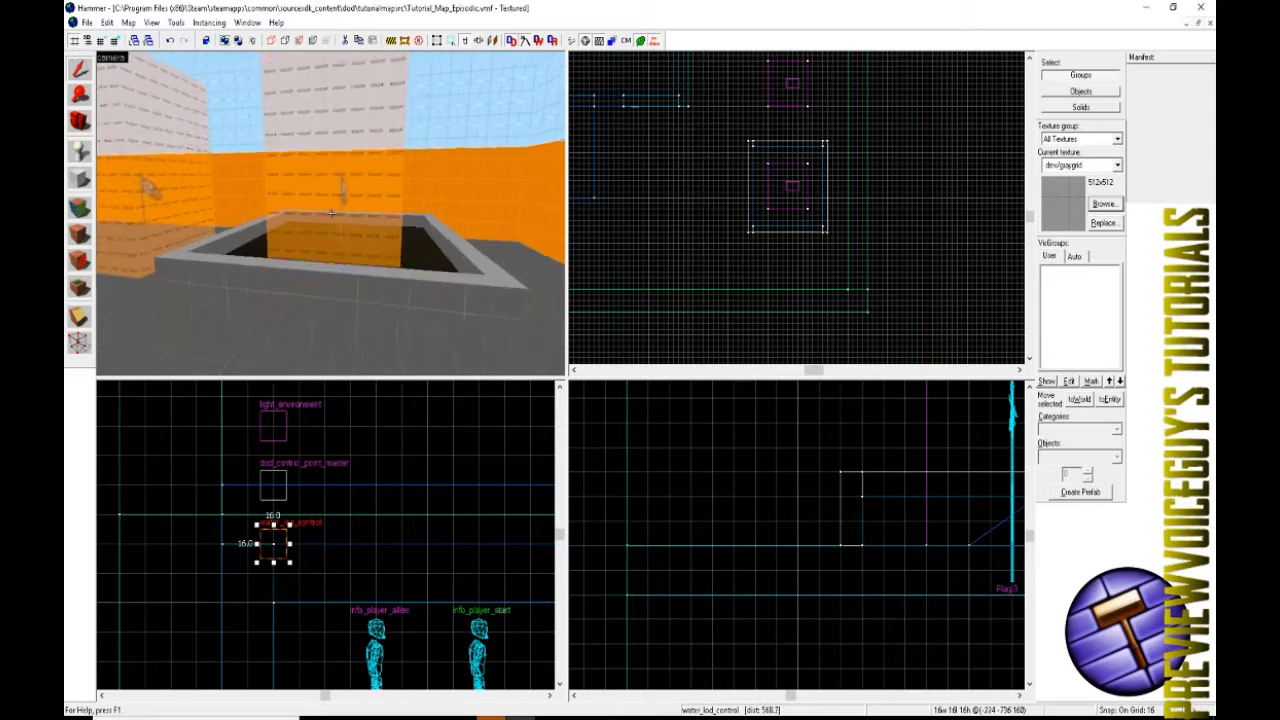
pyautogui.press('w')
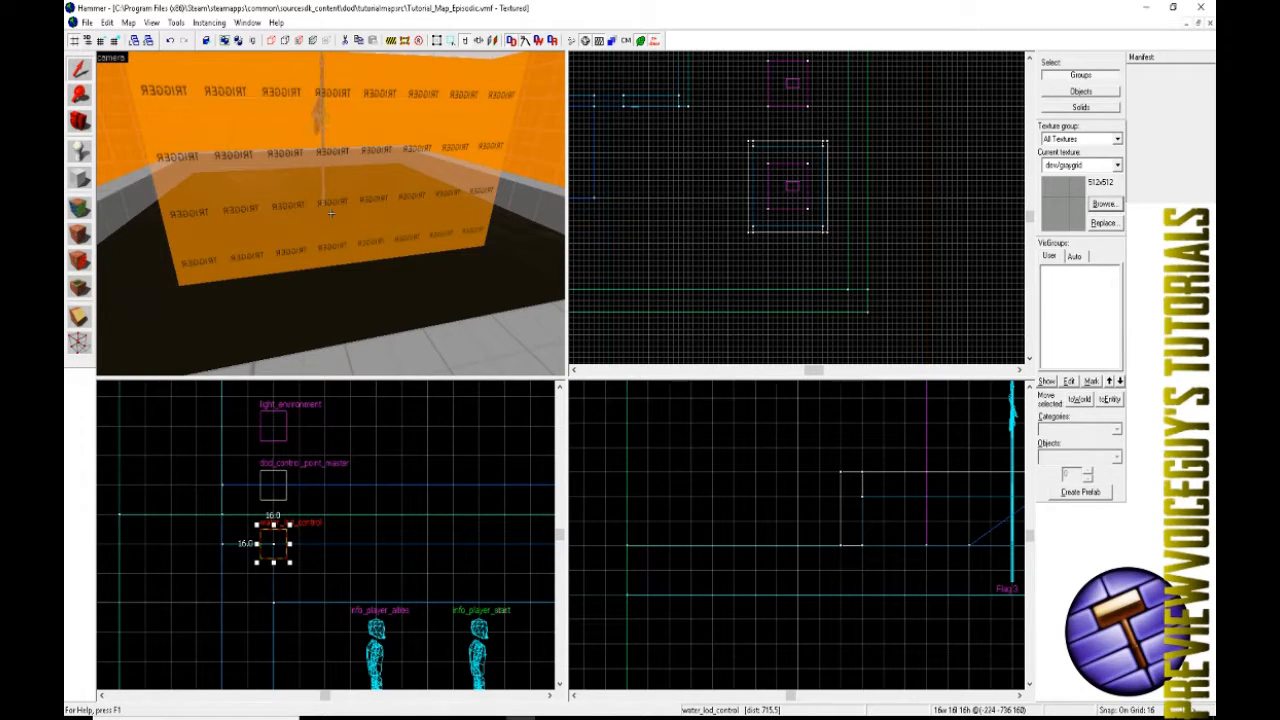
pyautogui.press('s')
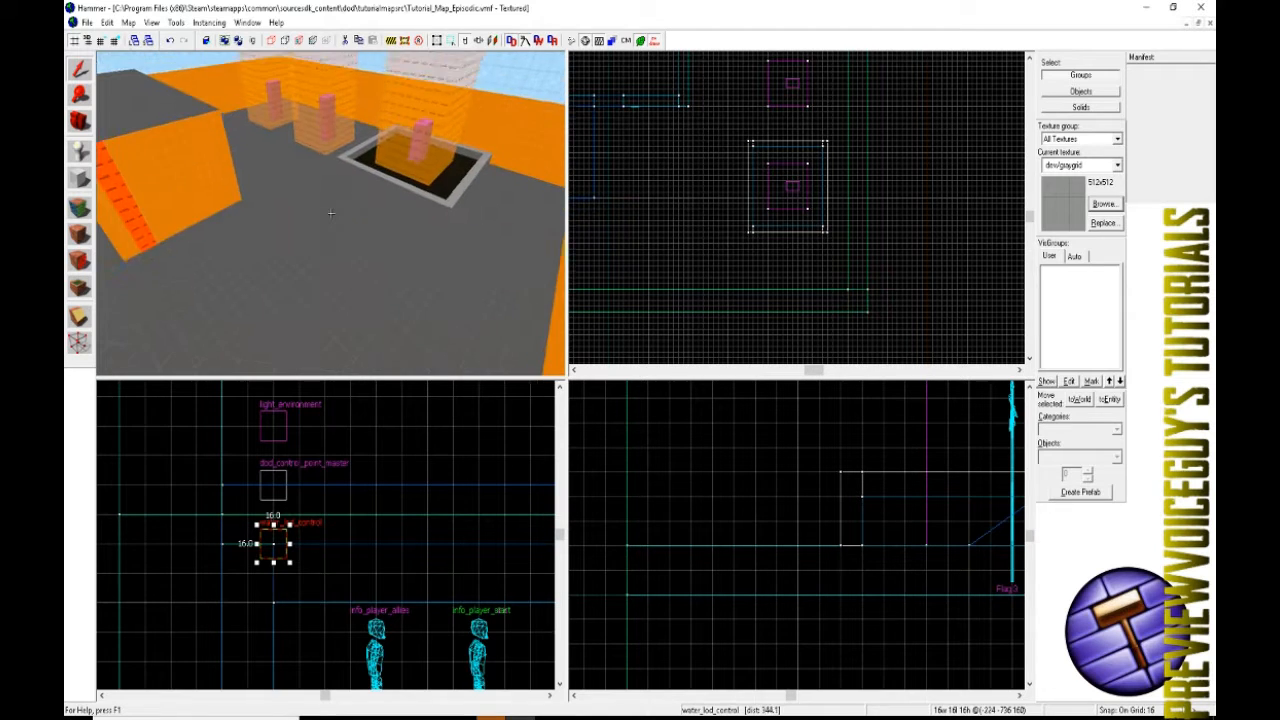
pyautogui.press('w')
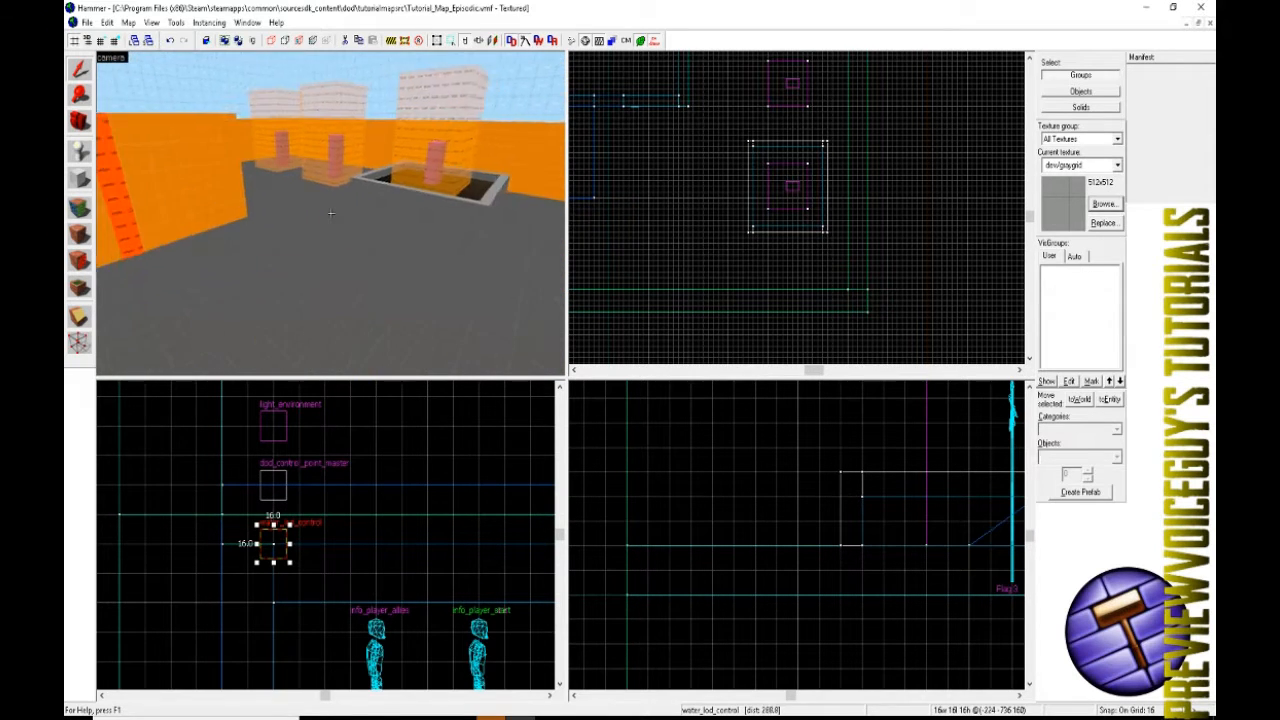
pyautogui.press('w')
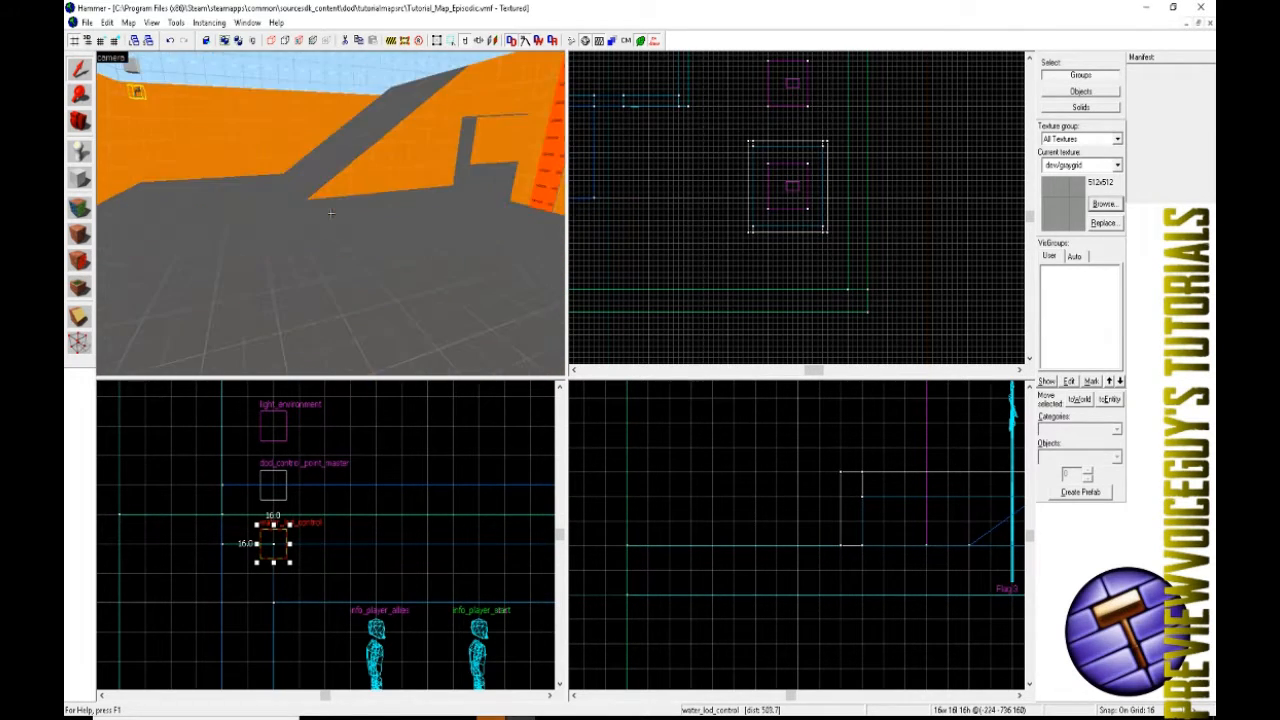
# - Examine the ramp, ladder wall and flag zones in the 3D view, ending at the corner entities
pyautogui.press('w')
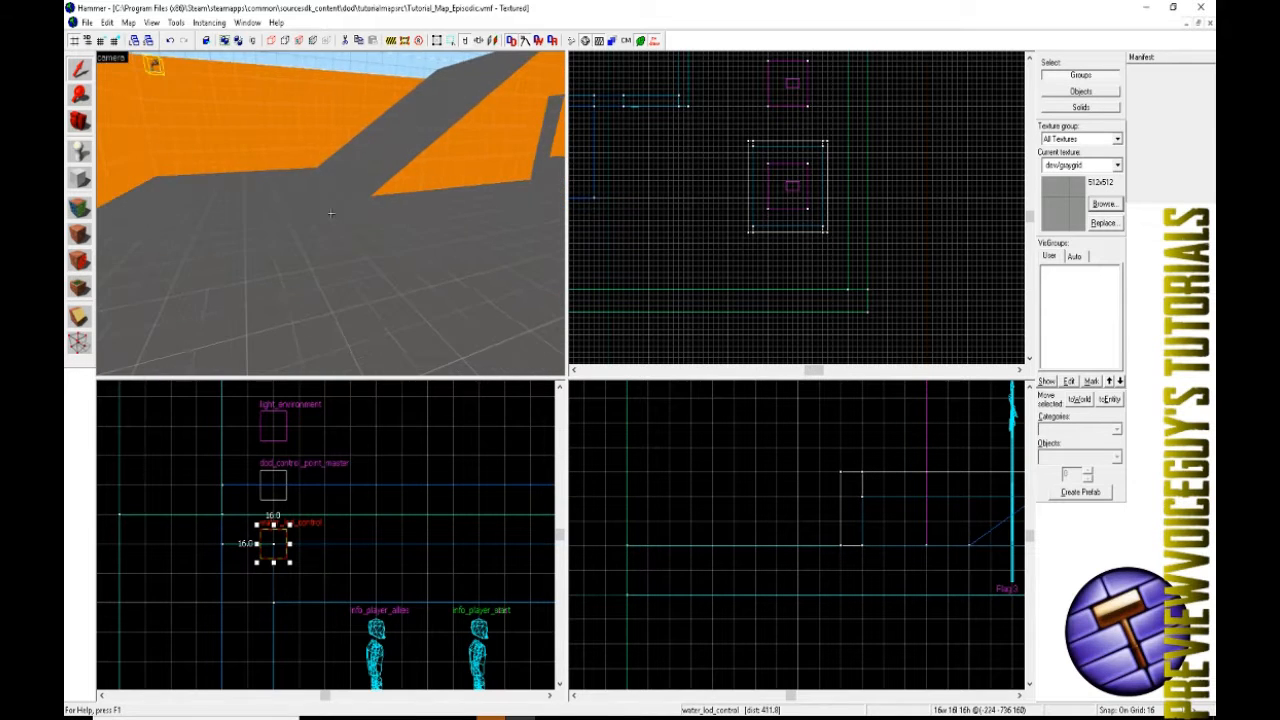
pyautogui.press('w')
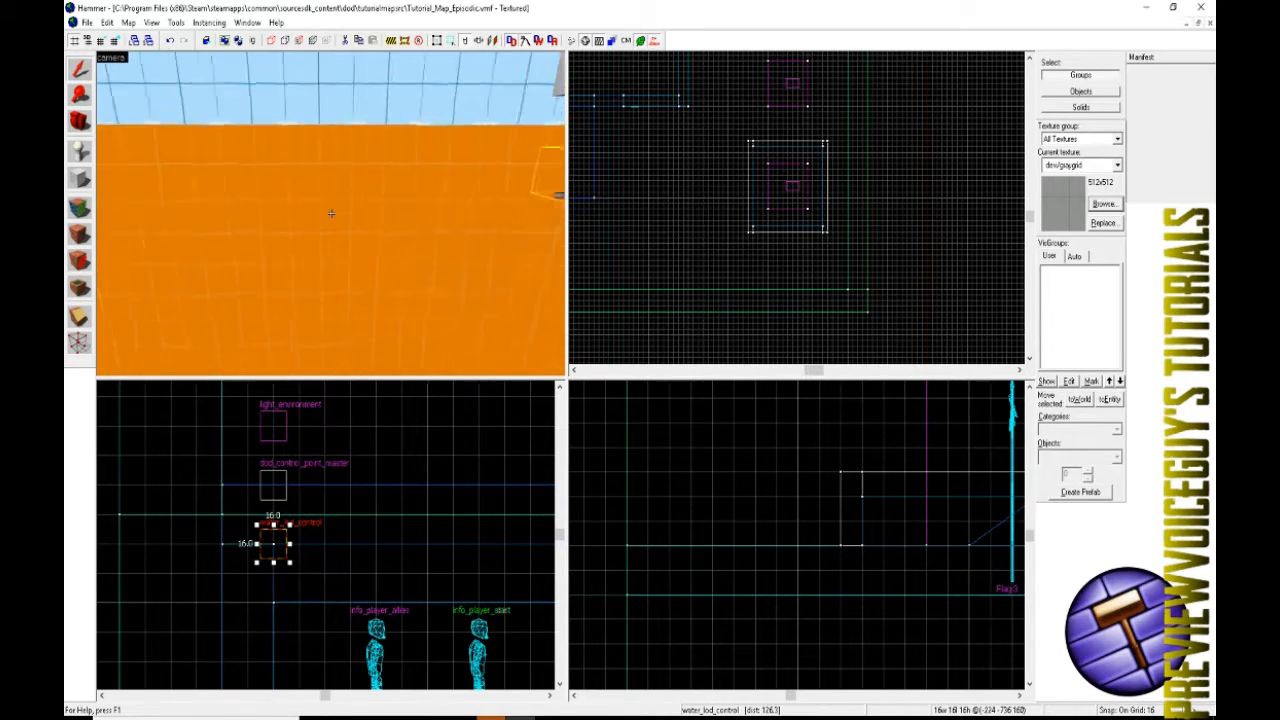
pyautogui.press('s')
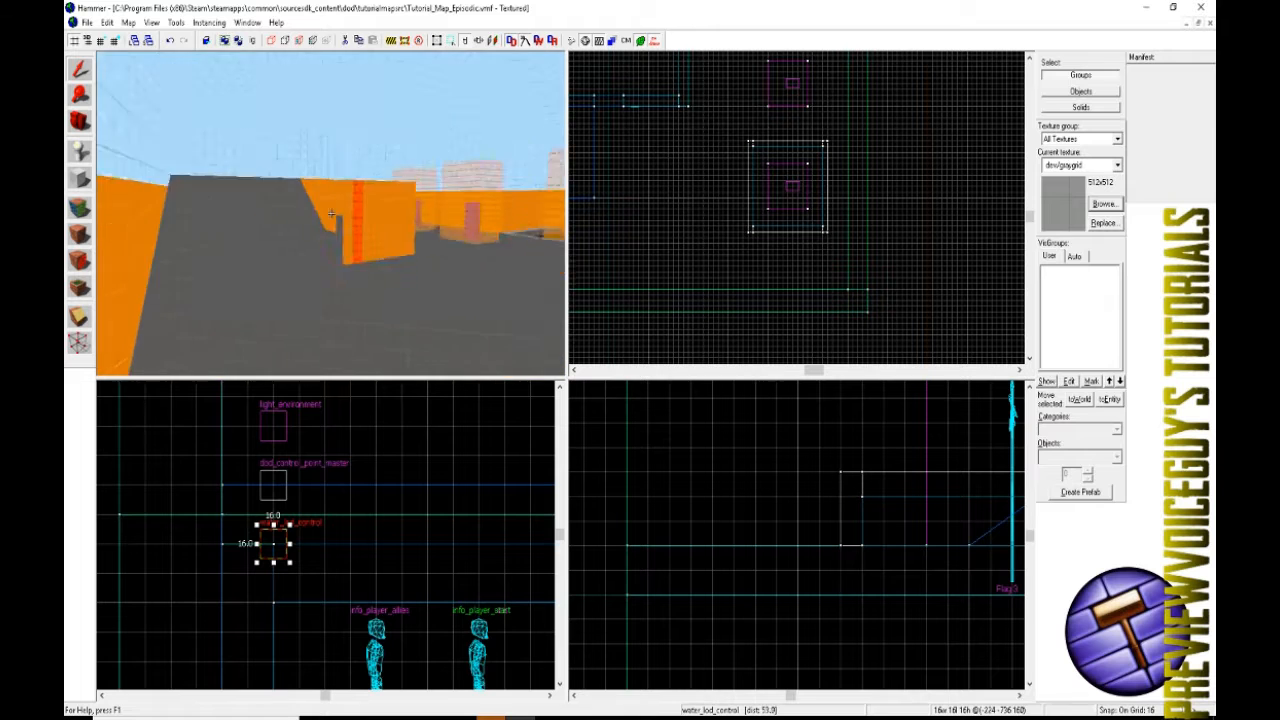
pyautogui.press('w')
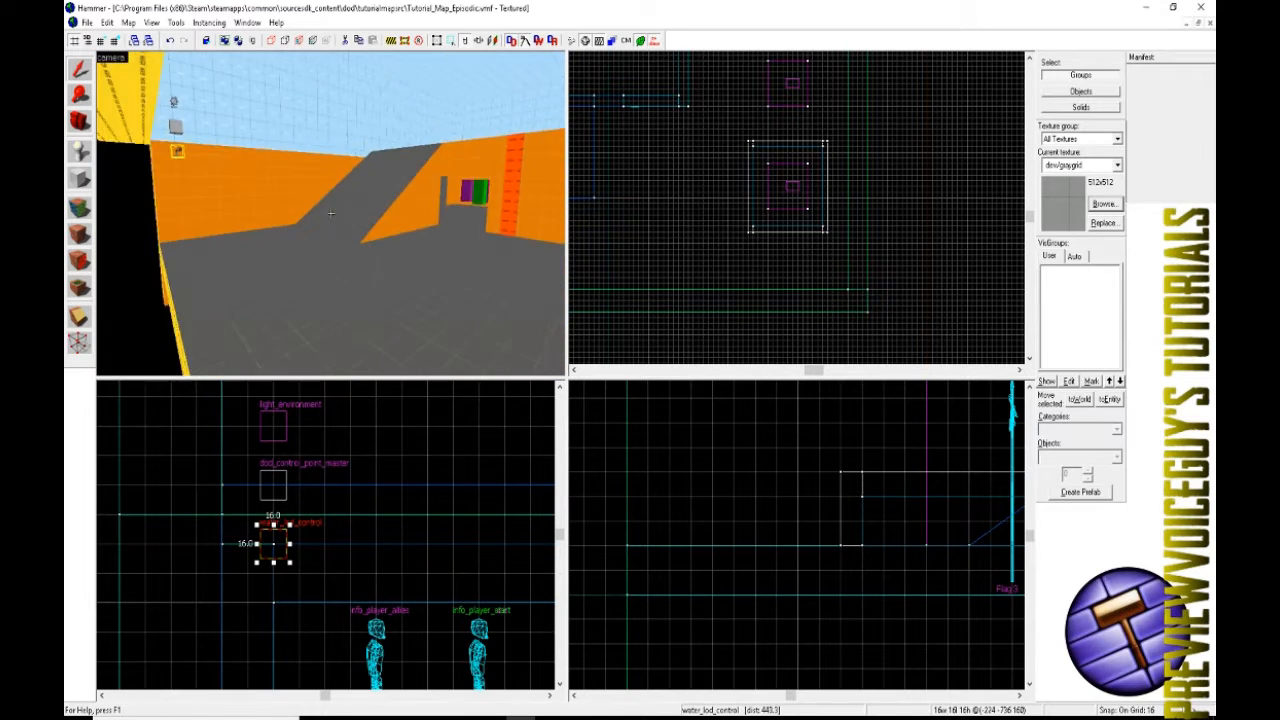
pyautogui.press('w')
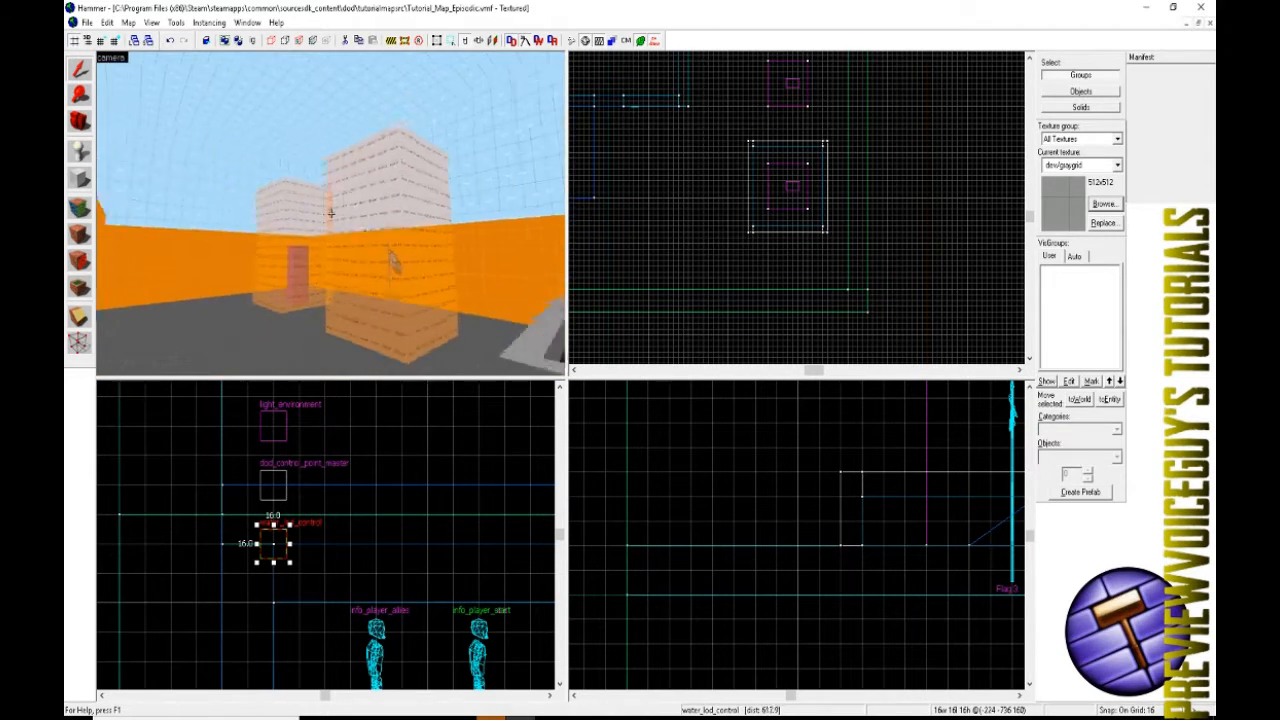
pyautogui.press('w')
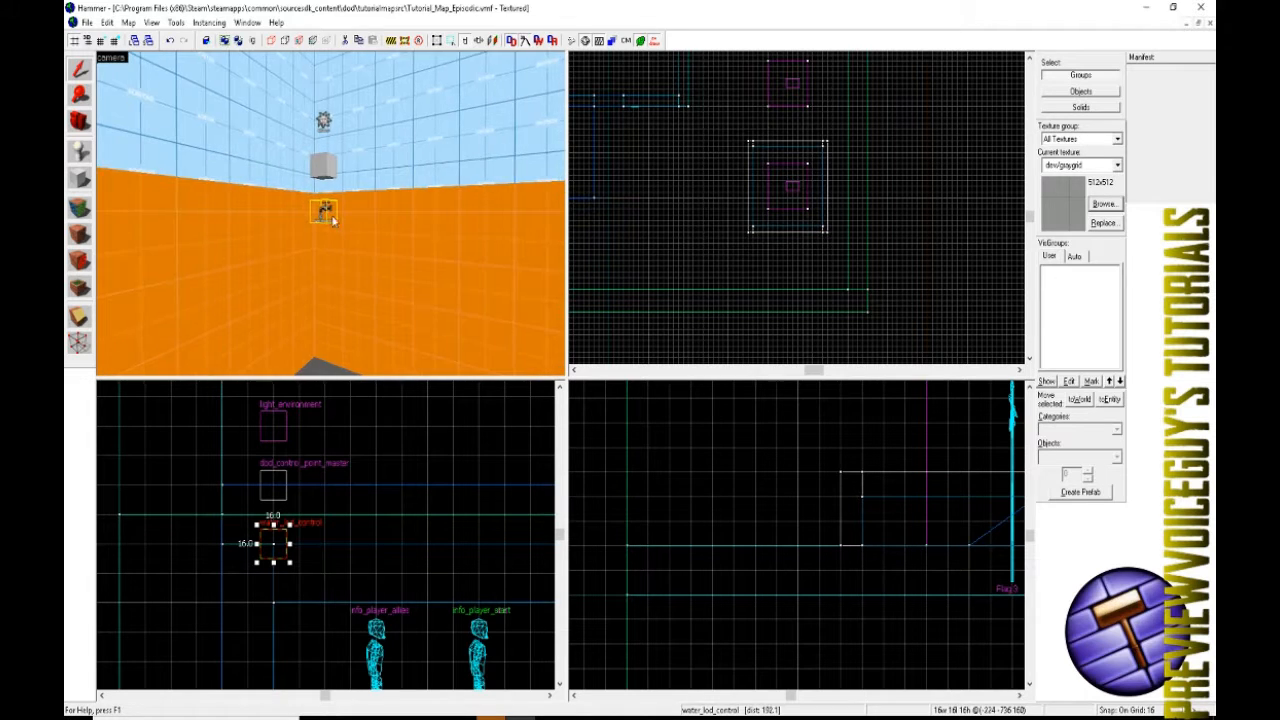
pyautogui.press('w')
pyautogui.press('z')
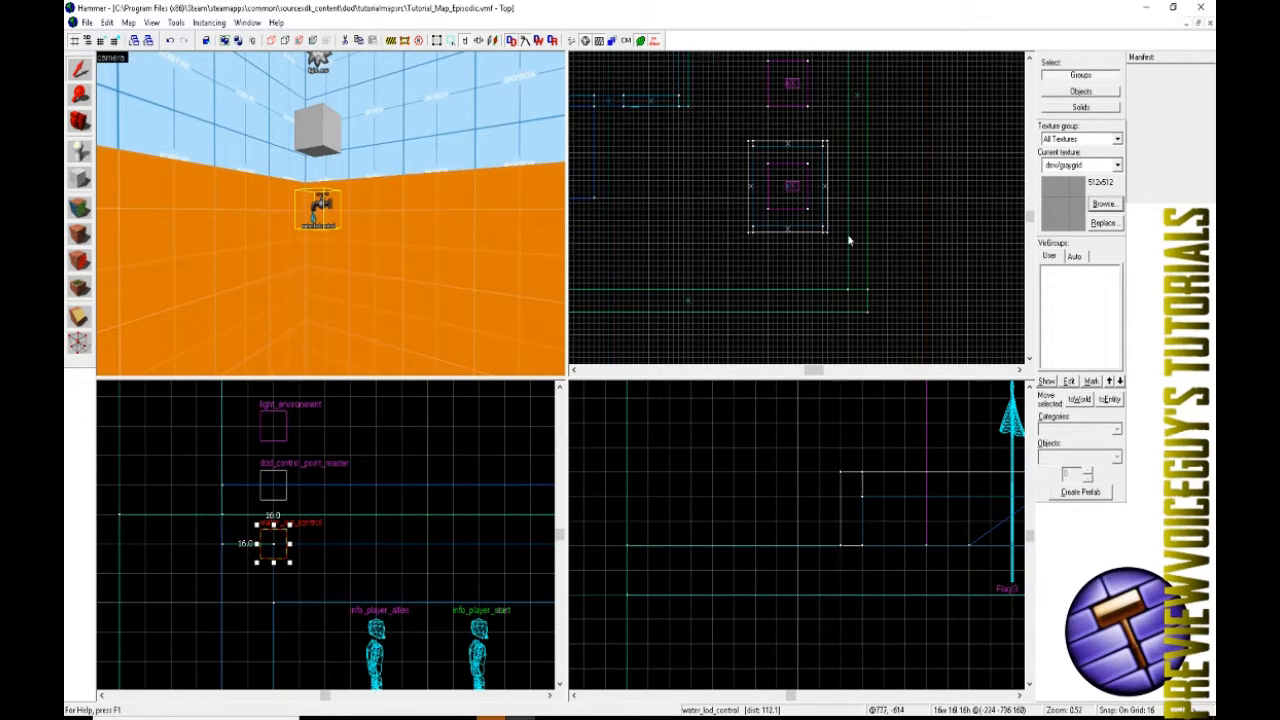
# - Place a copy of the water_lod_control entity in the open area at about 16, -592 in the top view
pyautogui.scroll(3, 847, 240)
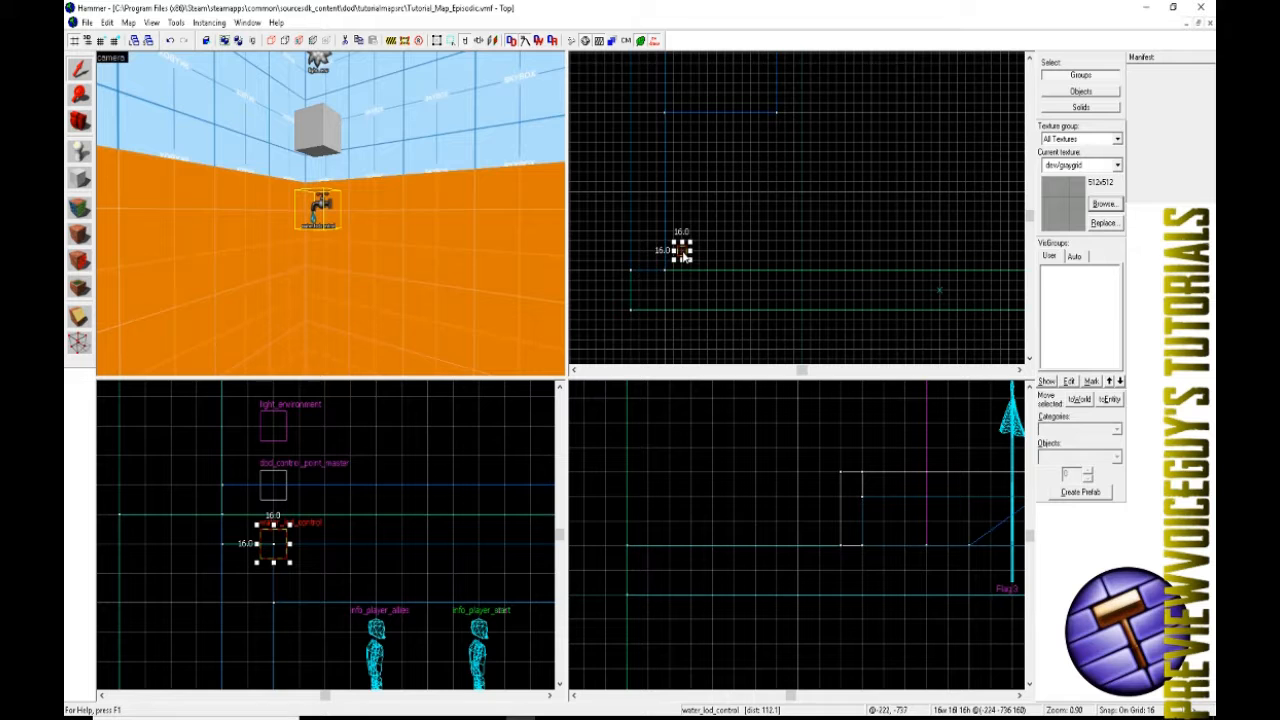
pyautogui.moveTo(684, 255); pyautogui.dragTo(810, 162)
pyautogui.press('z')
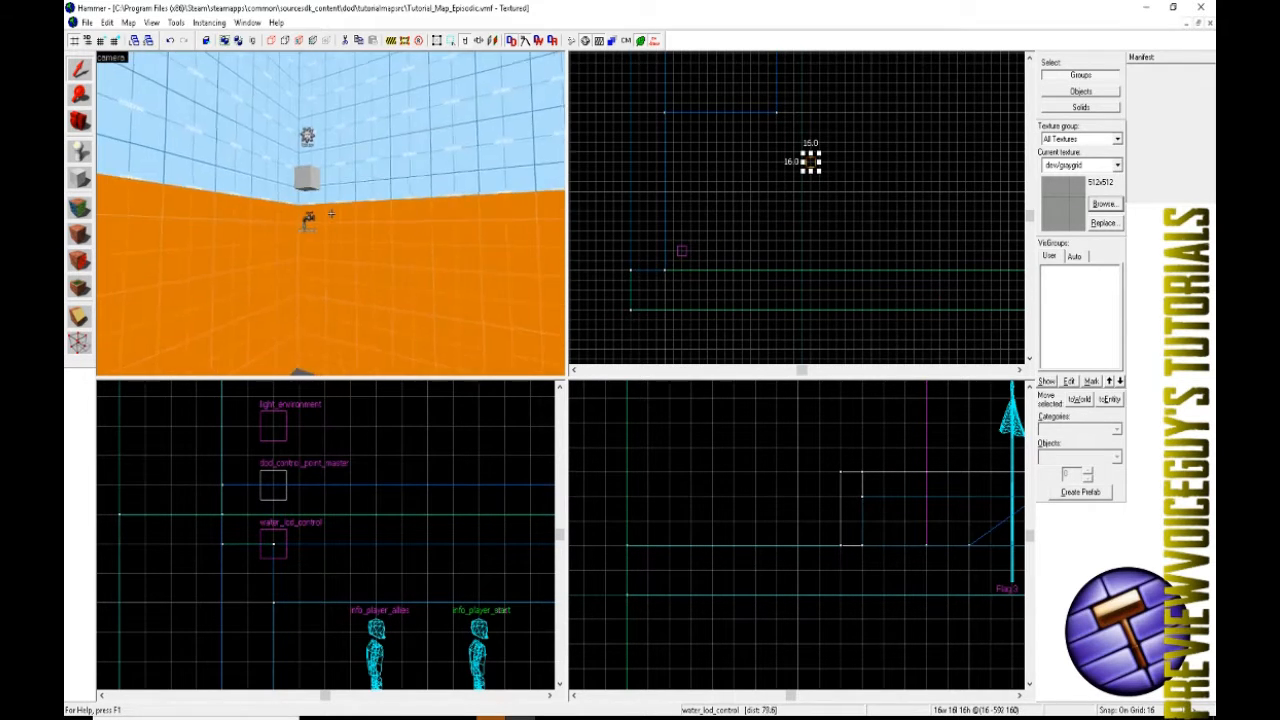
# - Change the copied entity's class to point_viewcontrol in its properties and apply the change
pyautogui.press('w')
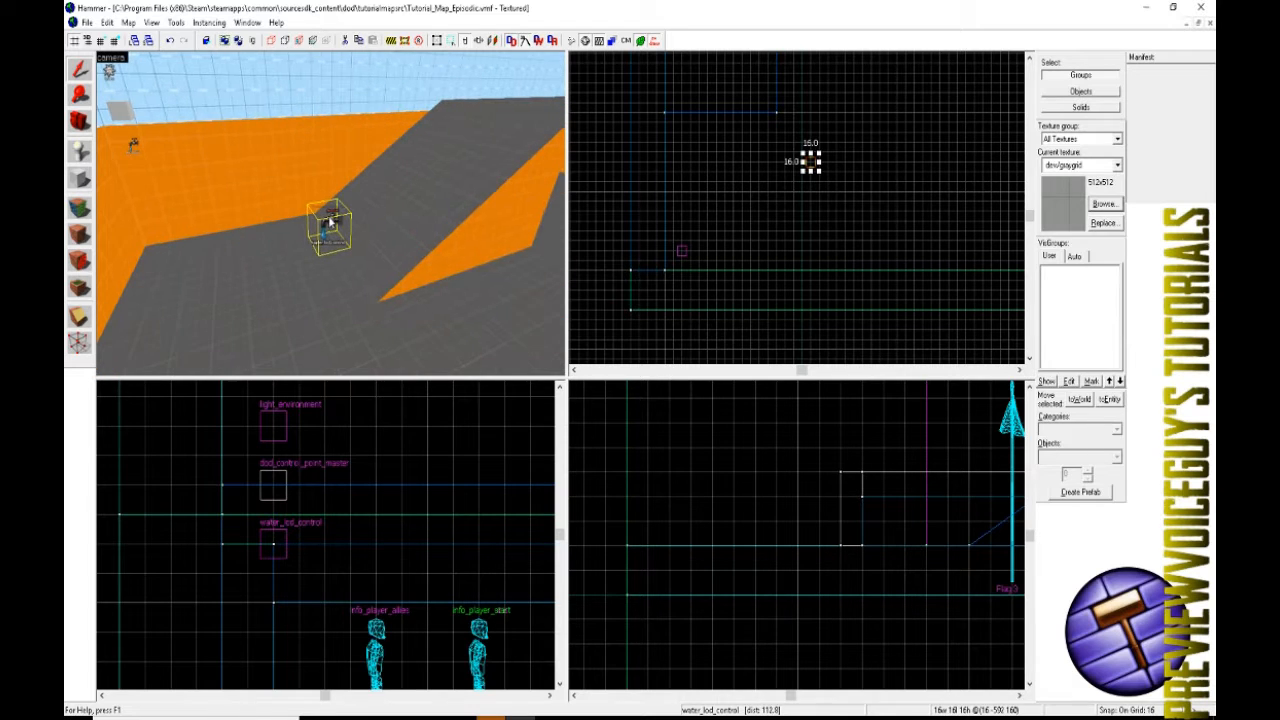
pyautogui.press('z')
pyautogui.doubleClick(331, 225)
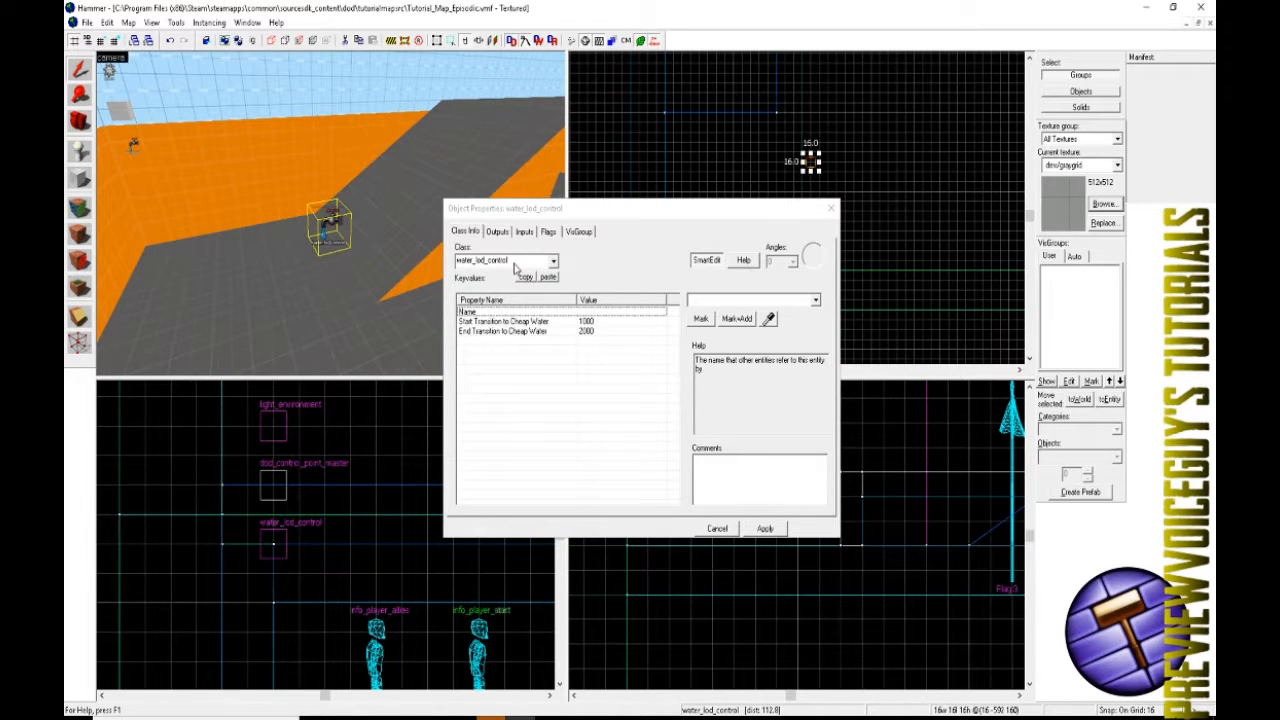
pyautogui.click(514, 260)
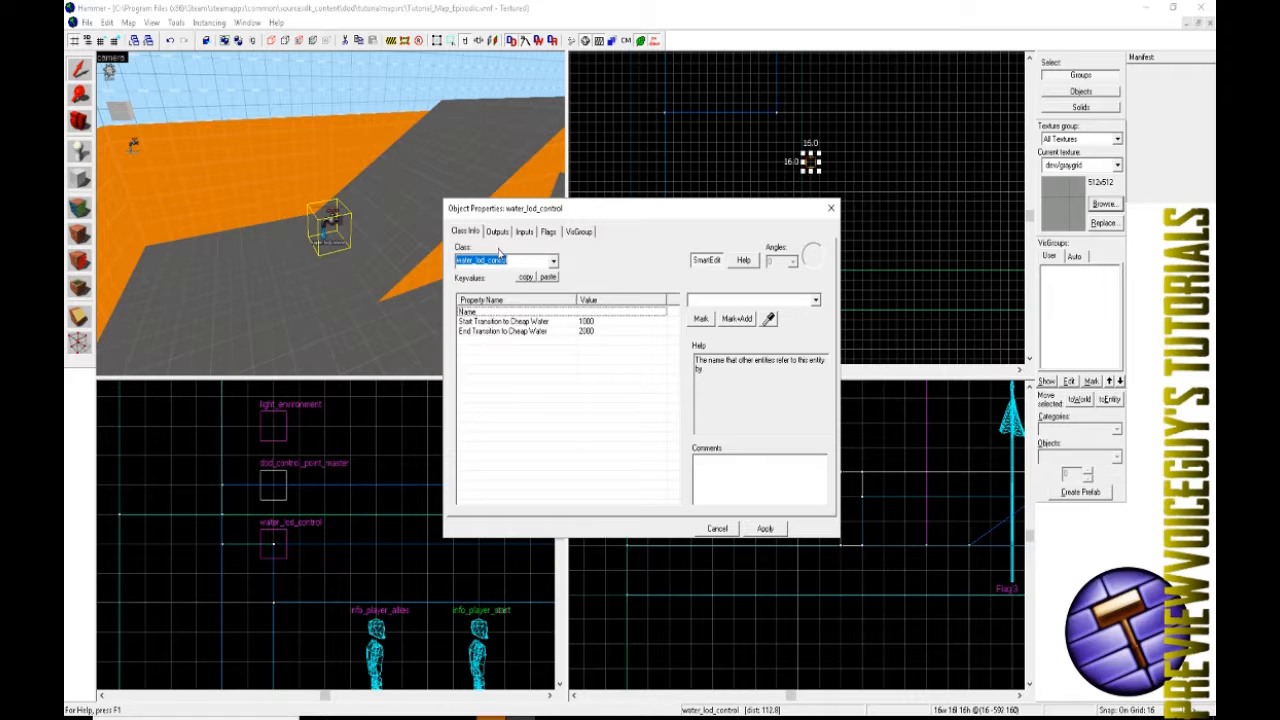
pyautogui.write('view')
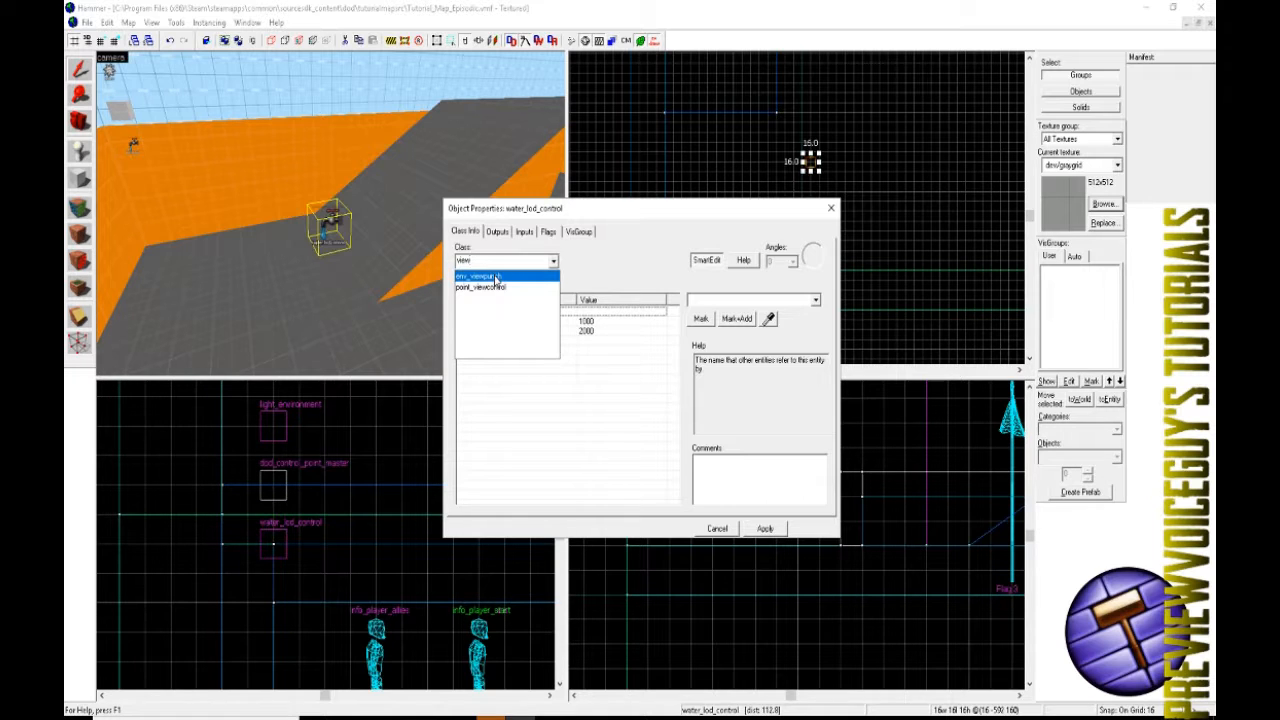
pyautogui.click(494, 288)
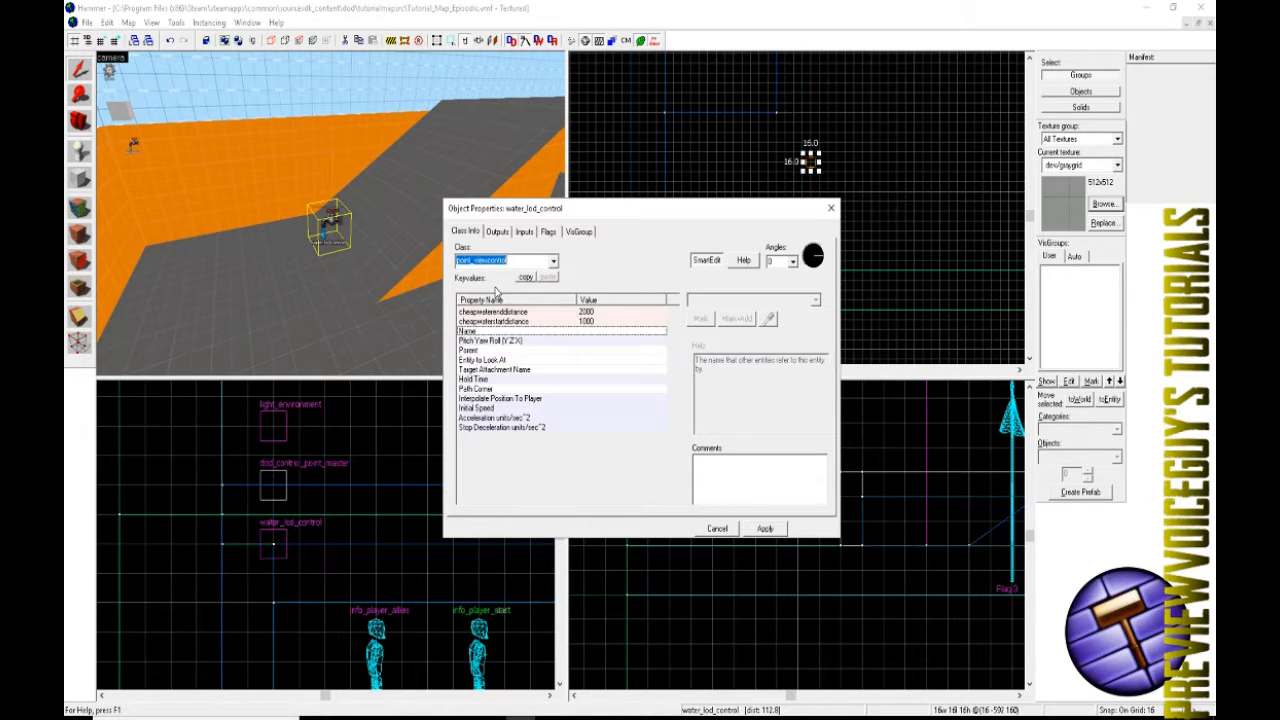
pyautogui.click(752, 530)
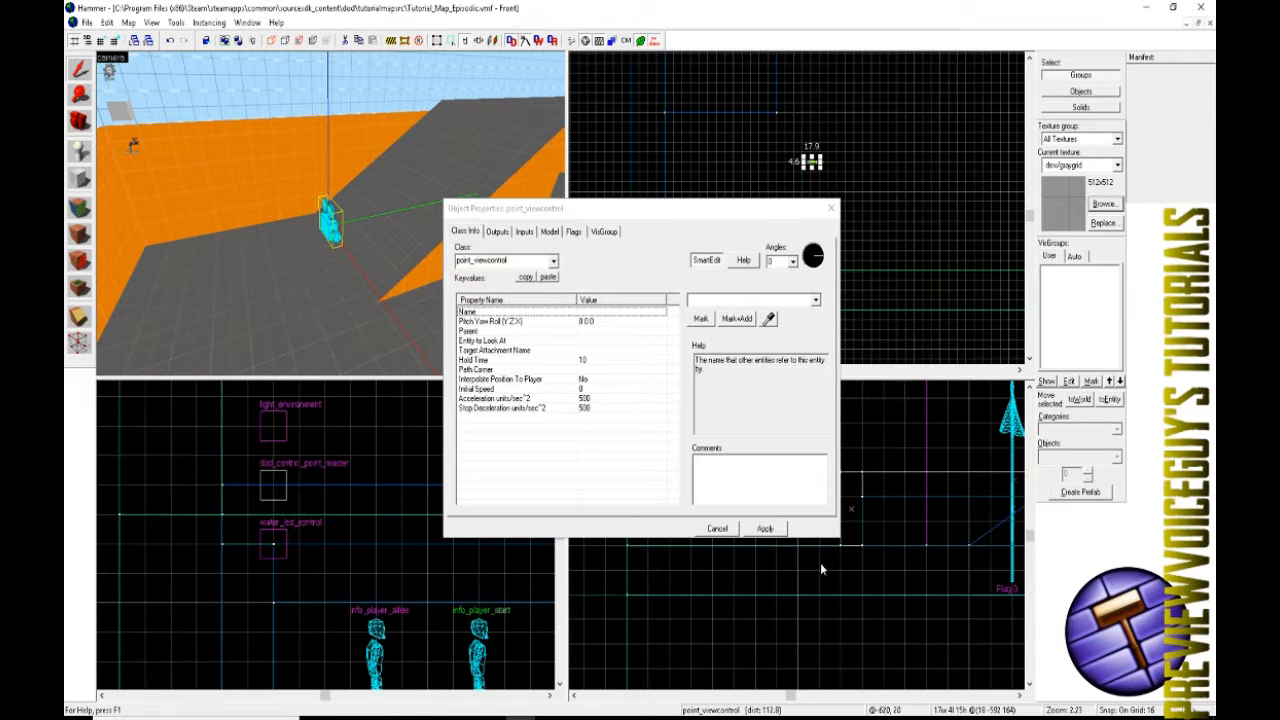
pyautogui.click(776, 531)
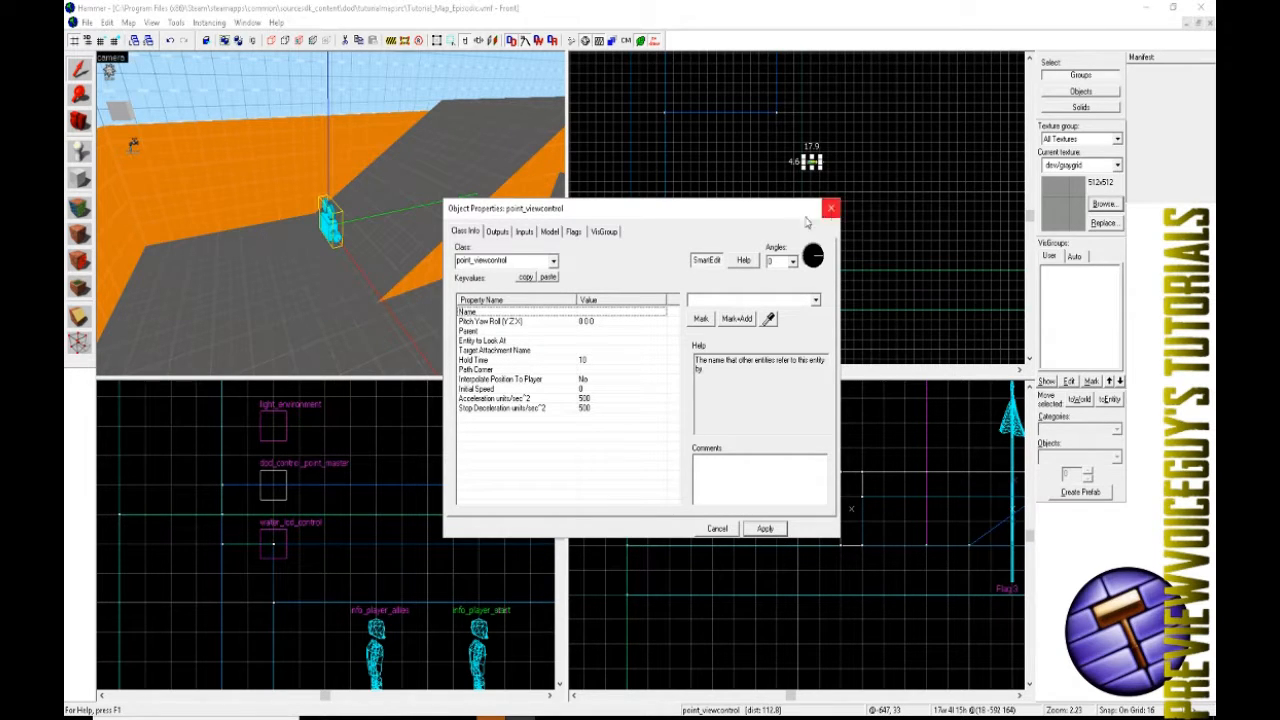
# - Aim the point_viewcontrol camera at the middle flag zone with Point At, giving angles 1 36 0, then apply and close its properties
pyautogui.click(503, 322)
pyautogui.press('z')
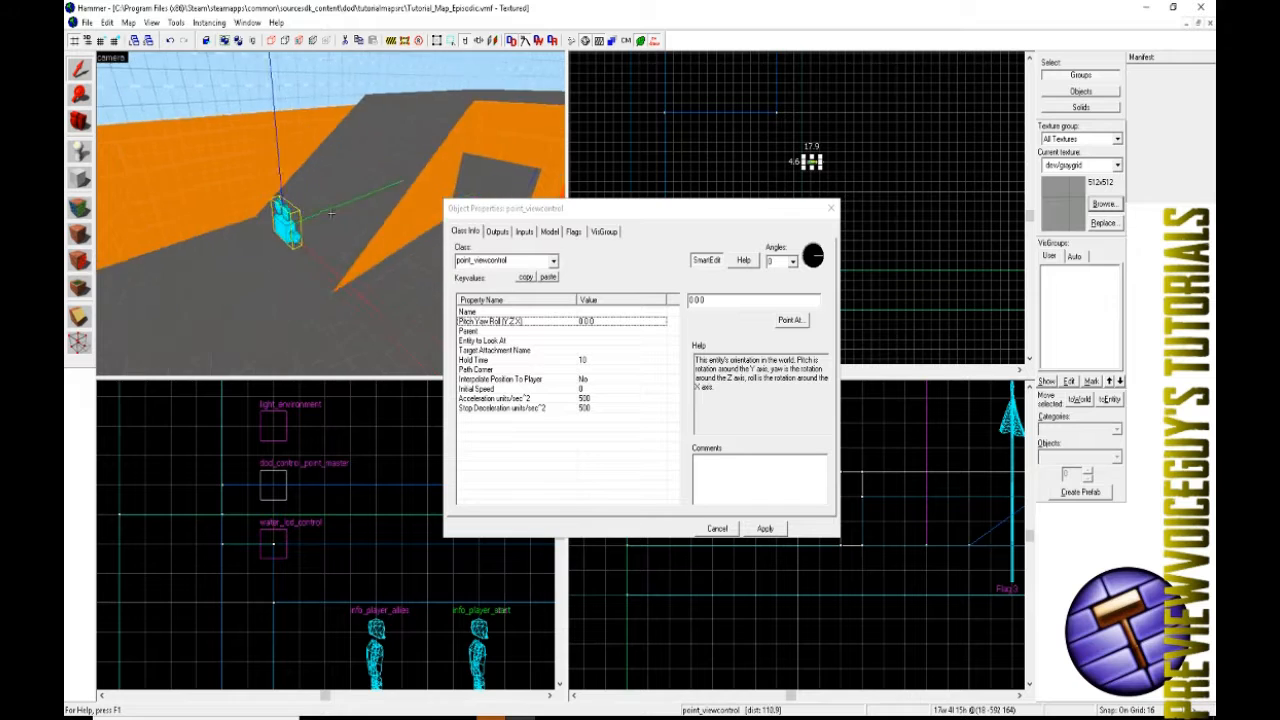
pyautogui.press('w')
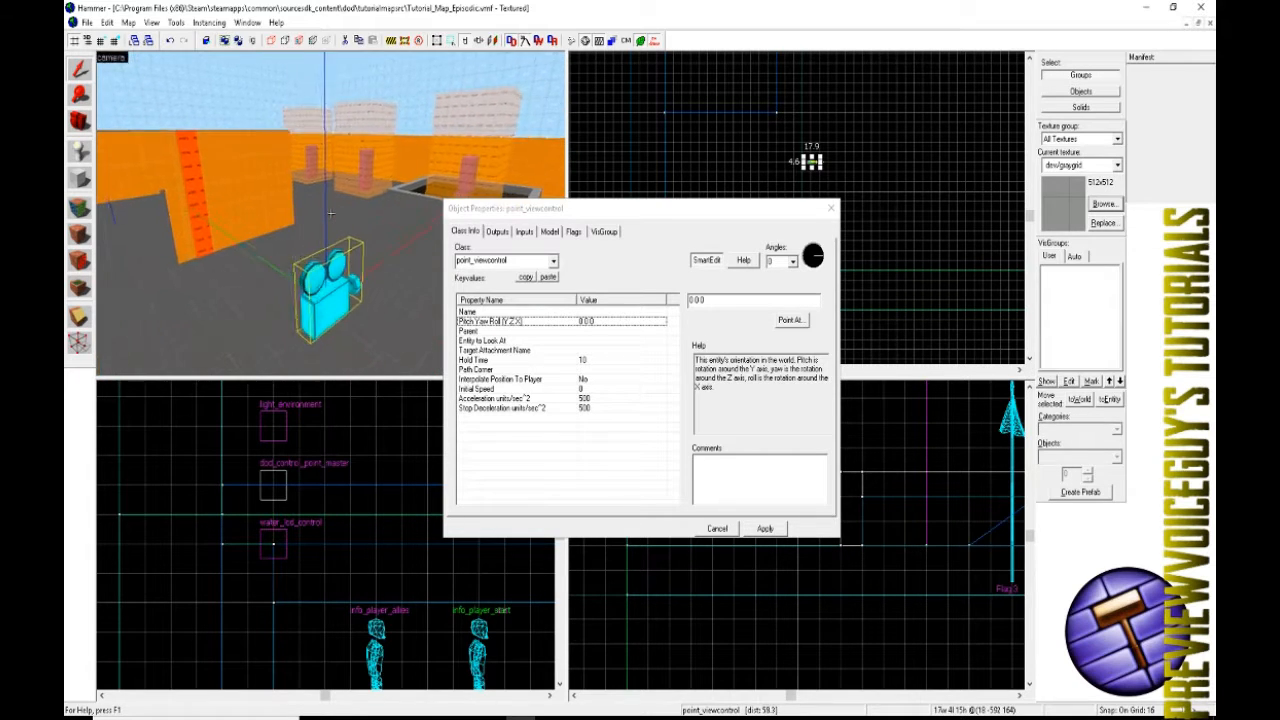
pyautogui.press('z')
pyautogui.click(494, 325)
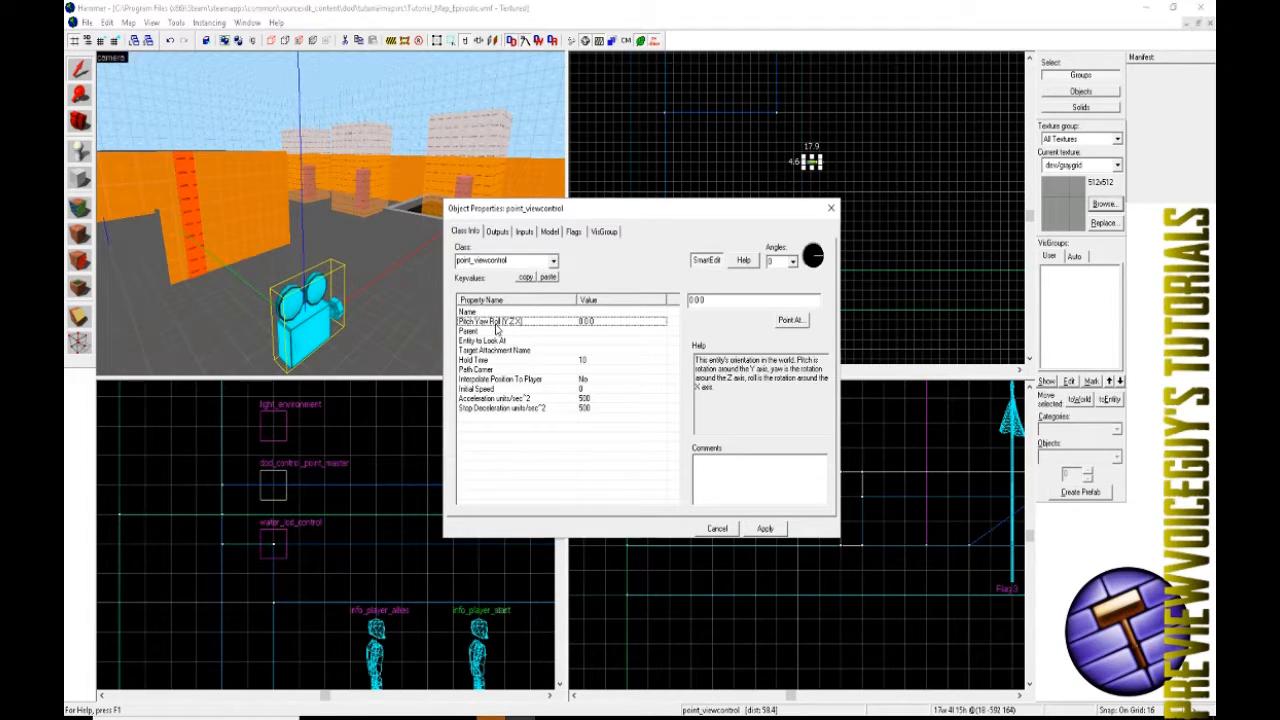
pyautogui.click(790, 320)
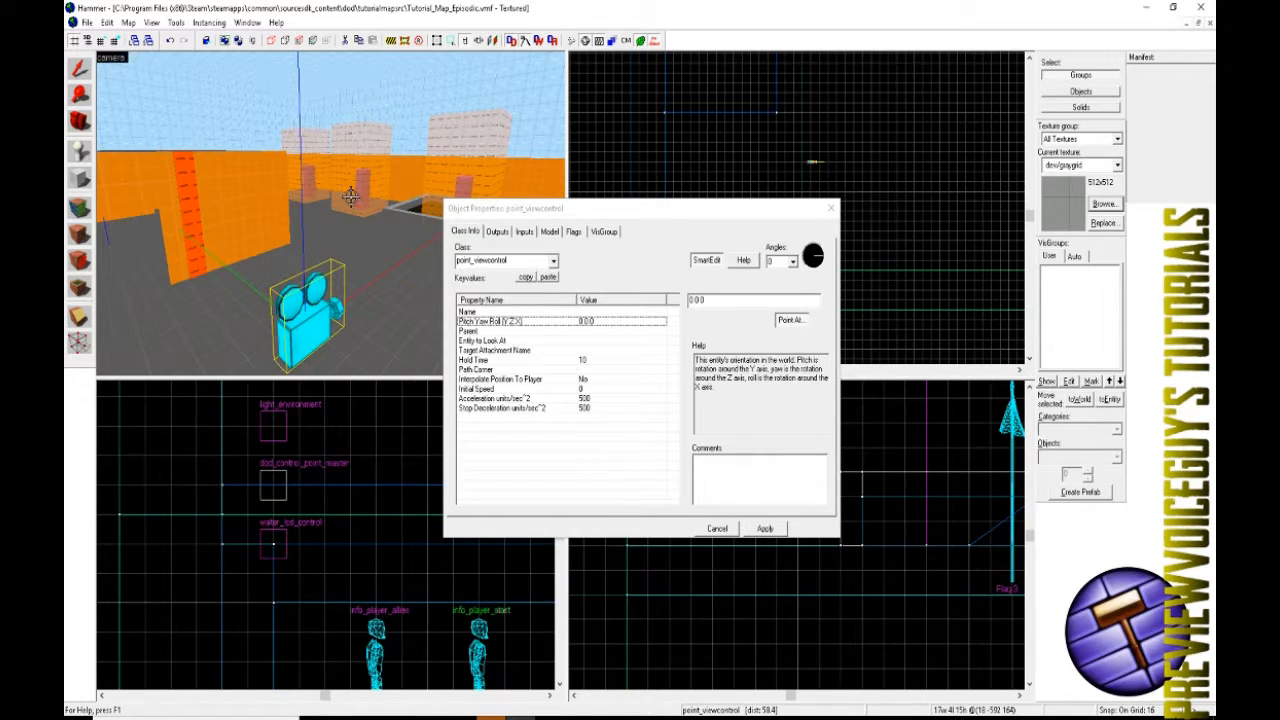
pyautogui.click(359, 193)
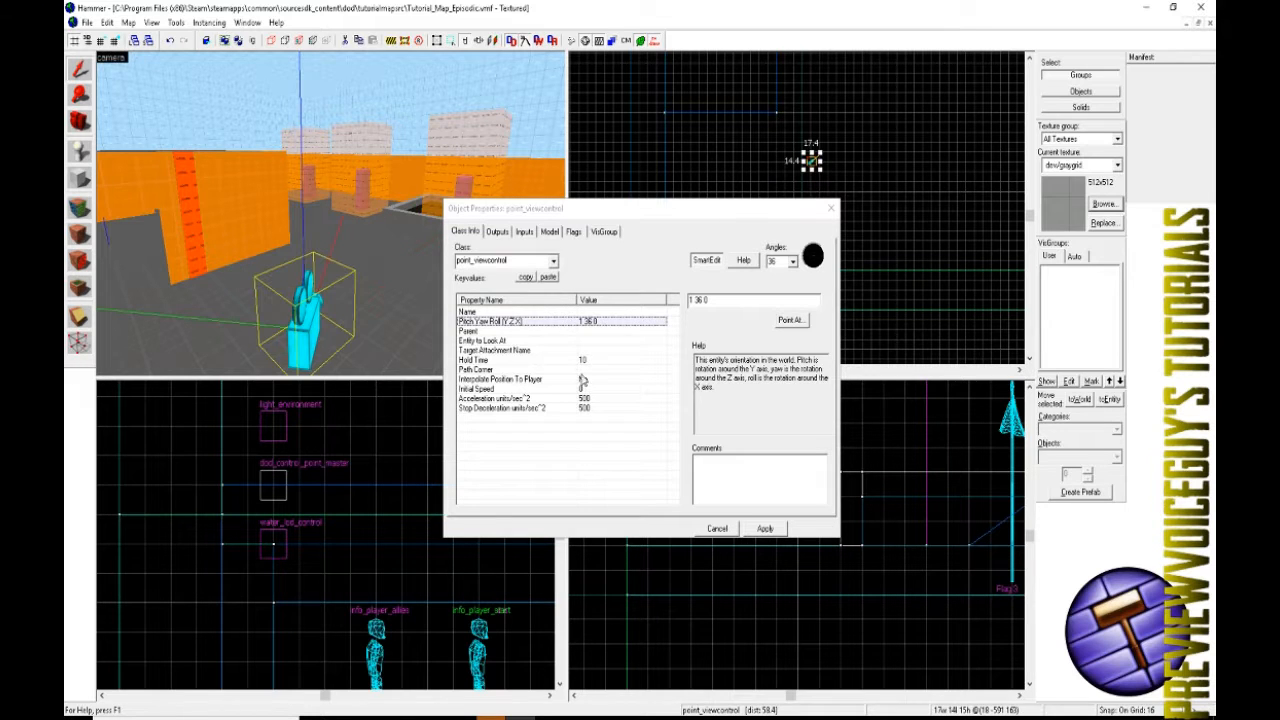
pyautogui.click(781, 530)
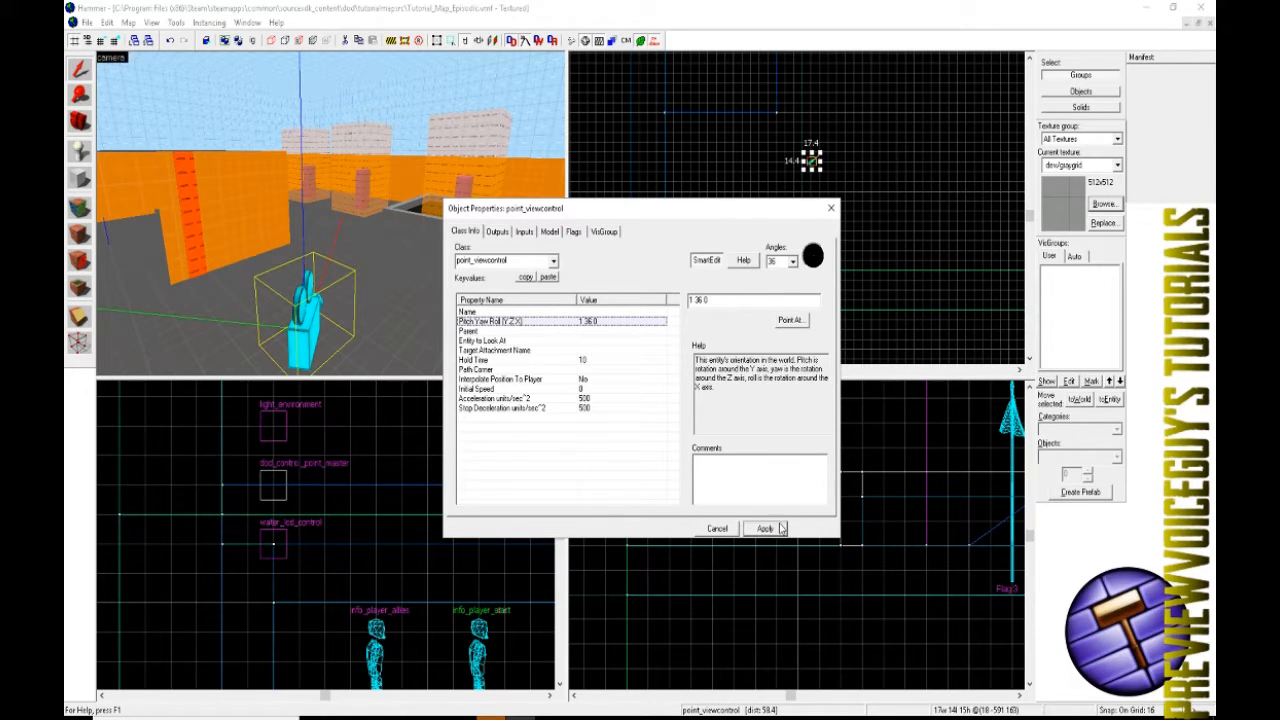
pyautogui.click(830, 208)
# - Examine the placed camera, spawn room, pool and building roof in the 3D view
pyautogui.press('z')
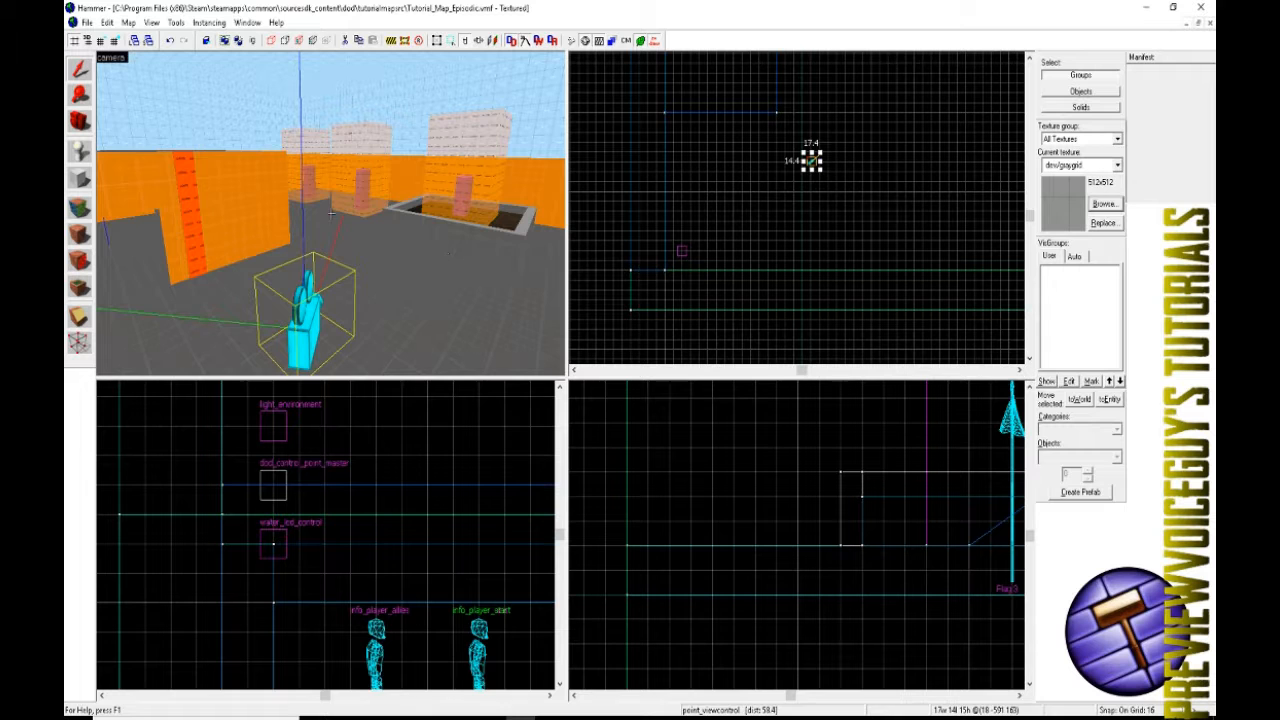
pyautogui.press('w')
pyautogui.press('s')
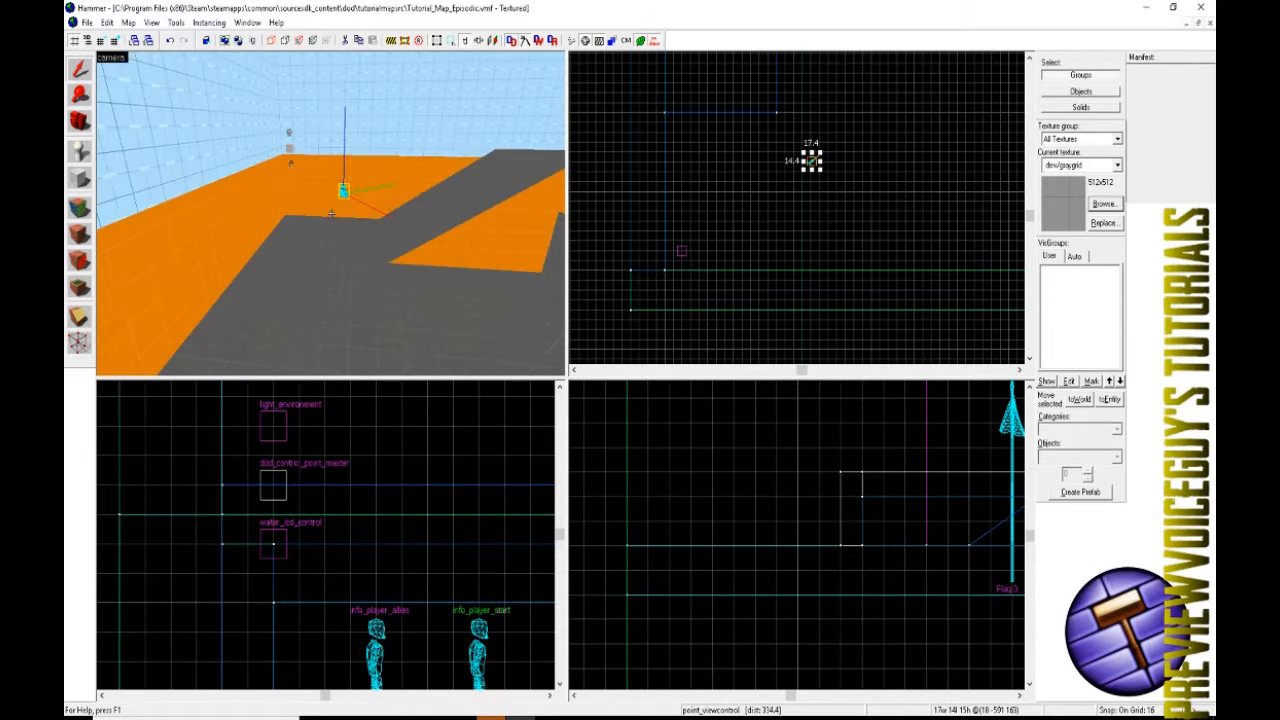
pyautogui.press('w')
pyautogui.press('w')
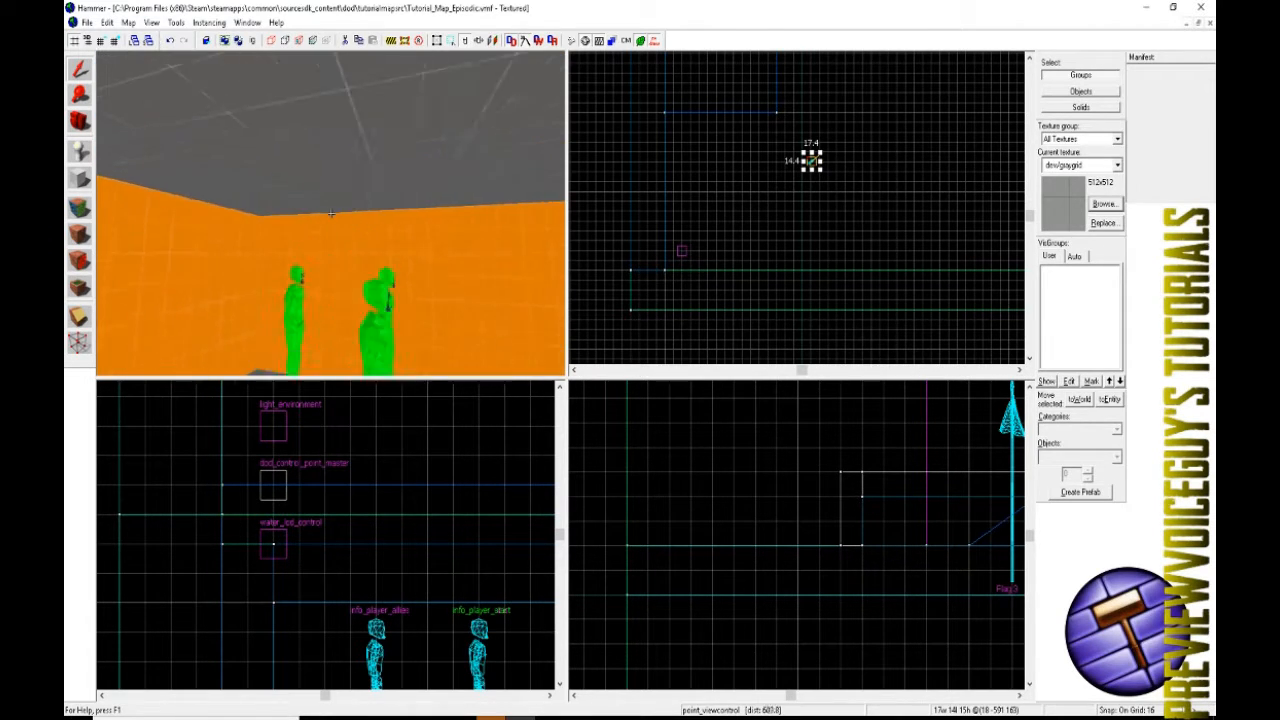
pyautogui.press('s')
pyautogui.press('w')
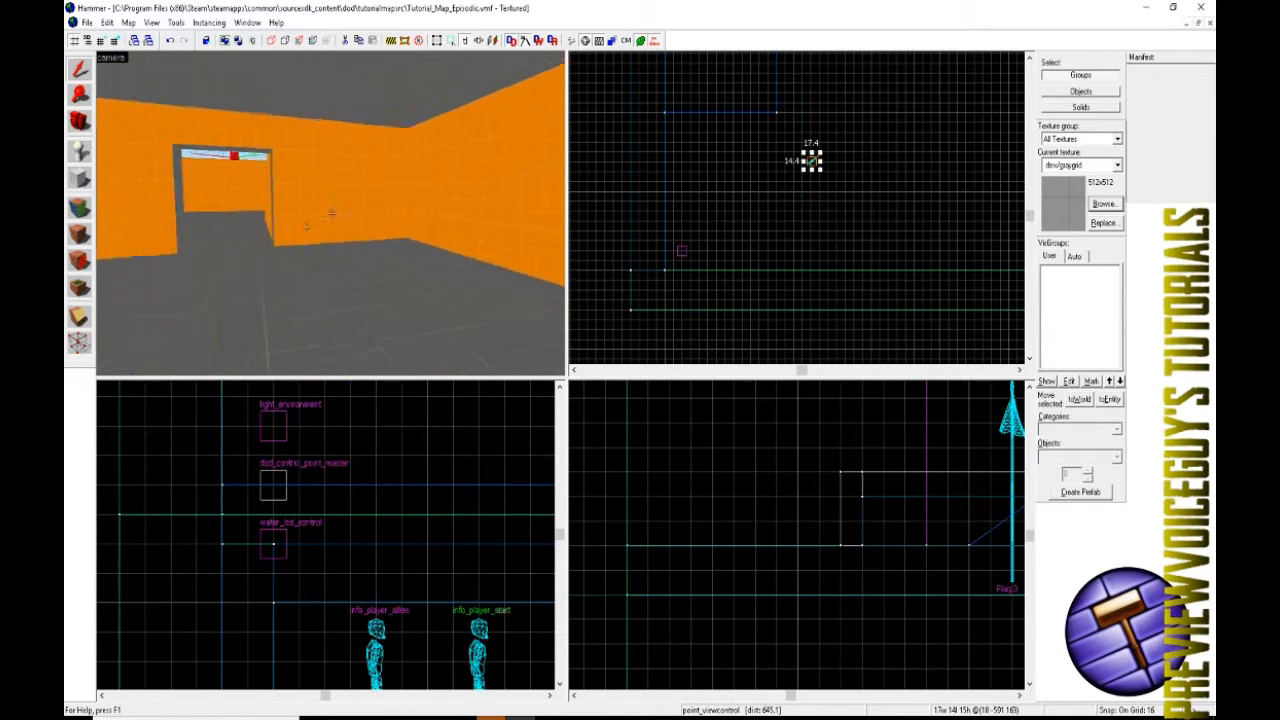
pyautogui.press('w')
pyautogui.press('w')
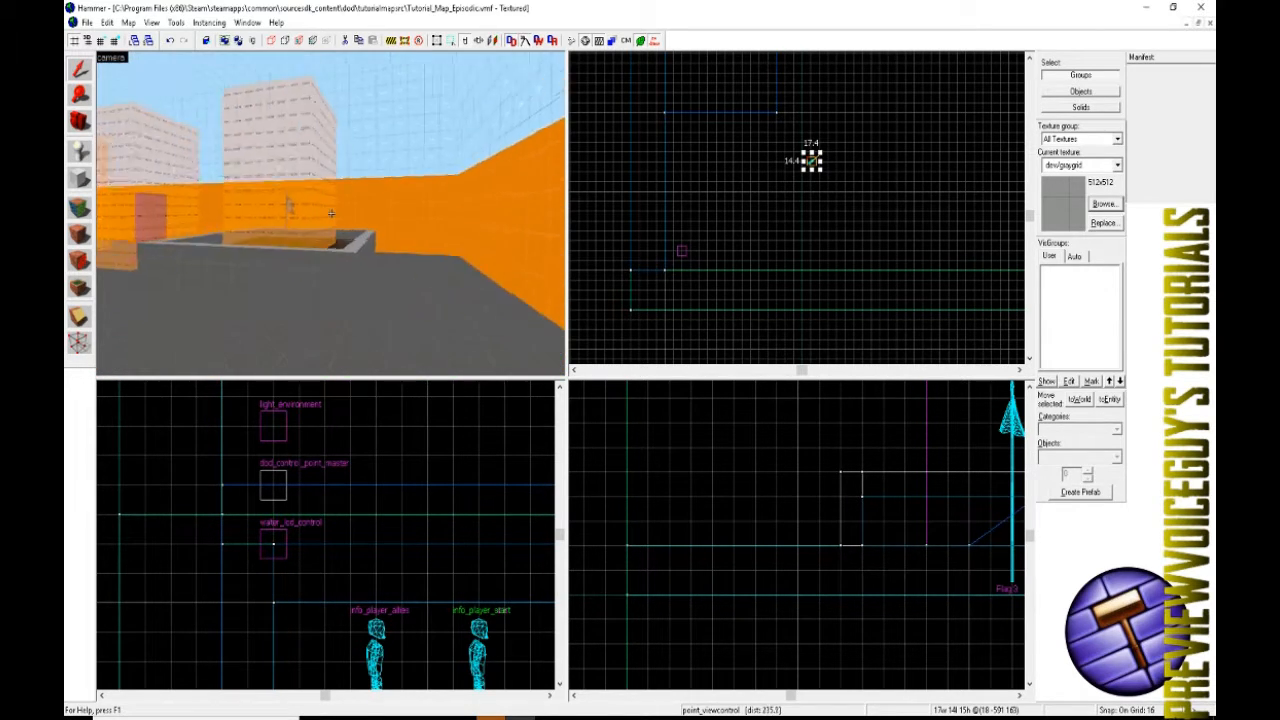
pyautogui.press('w')
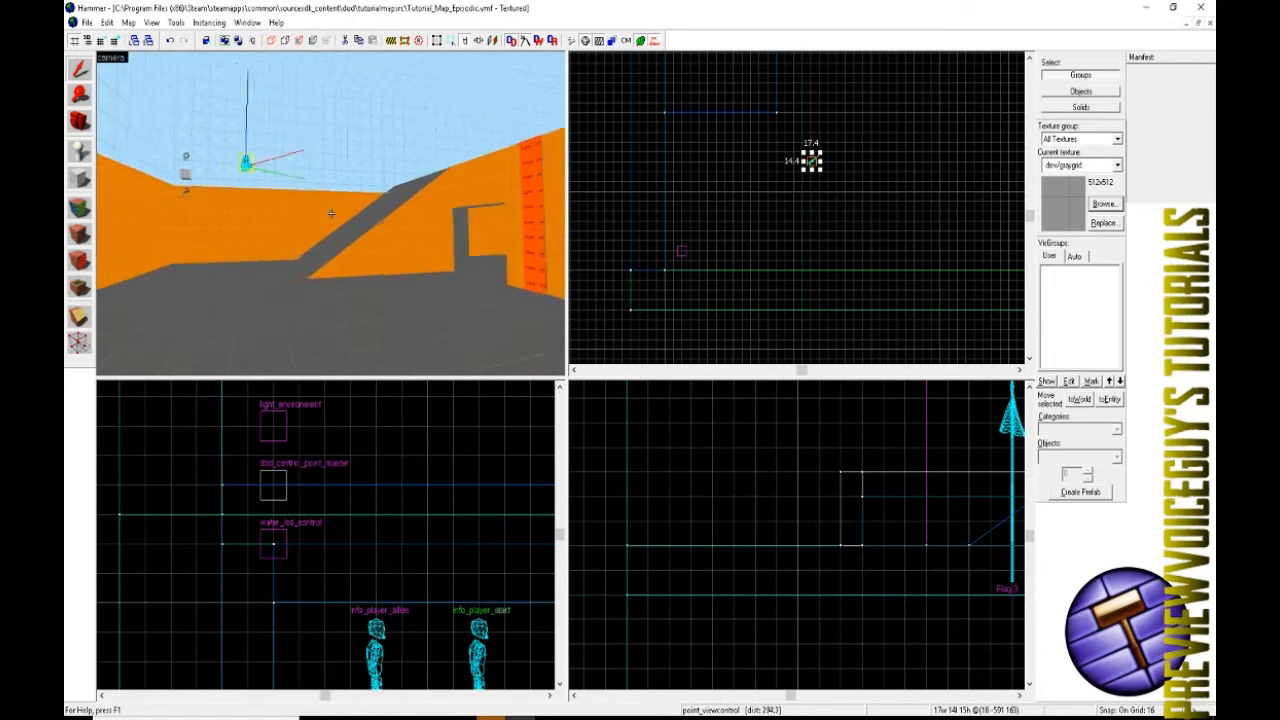
pyautogui.press('w')
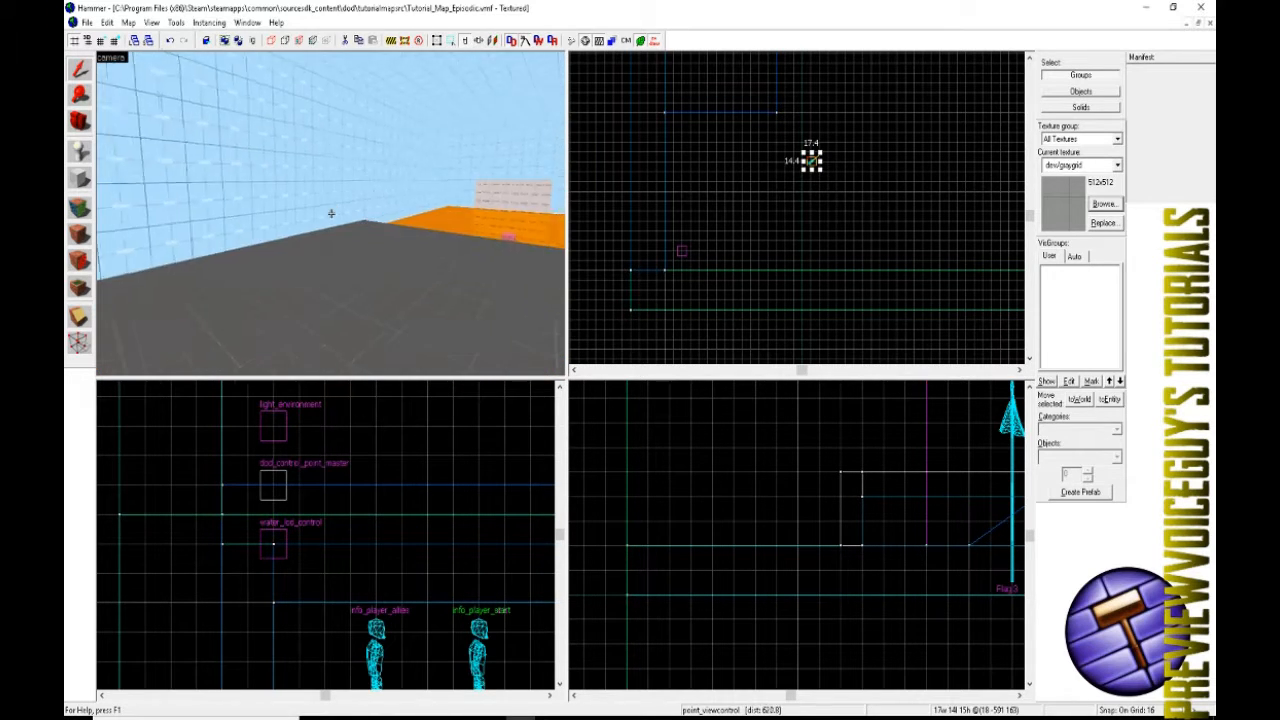
pyautogui.press('w')
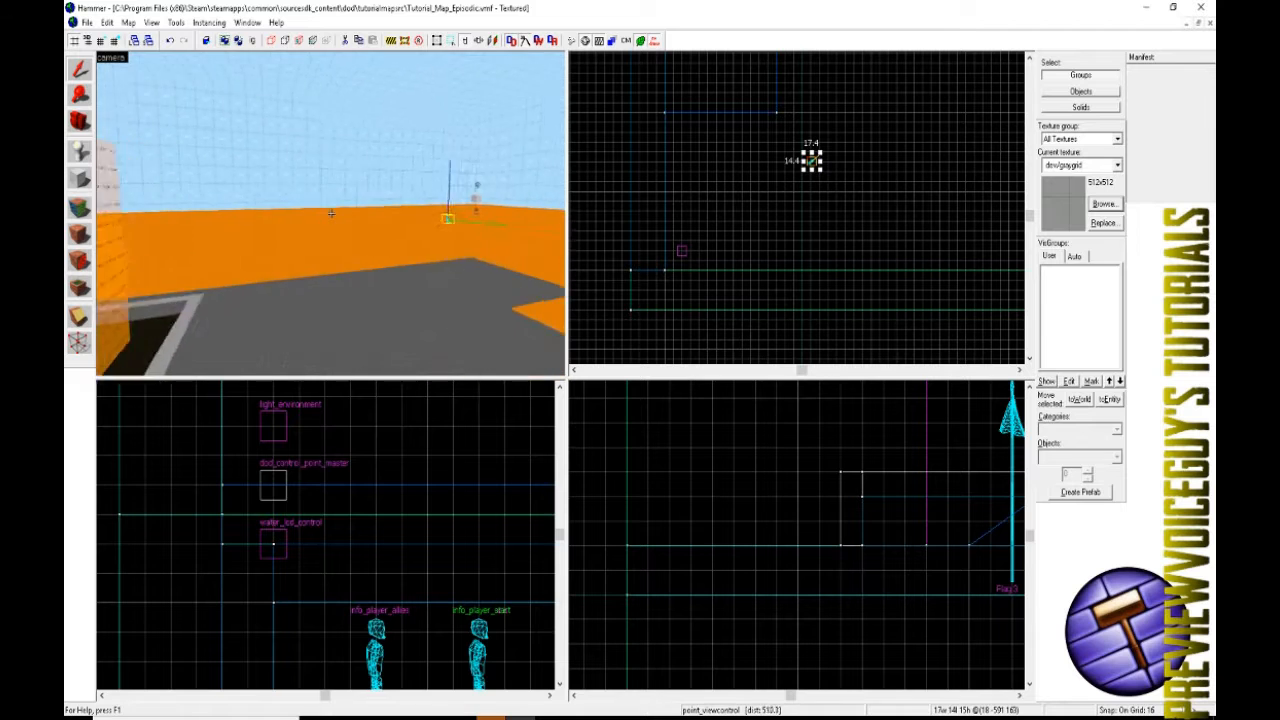
pyautogui.press('w')
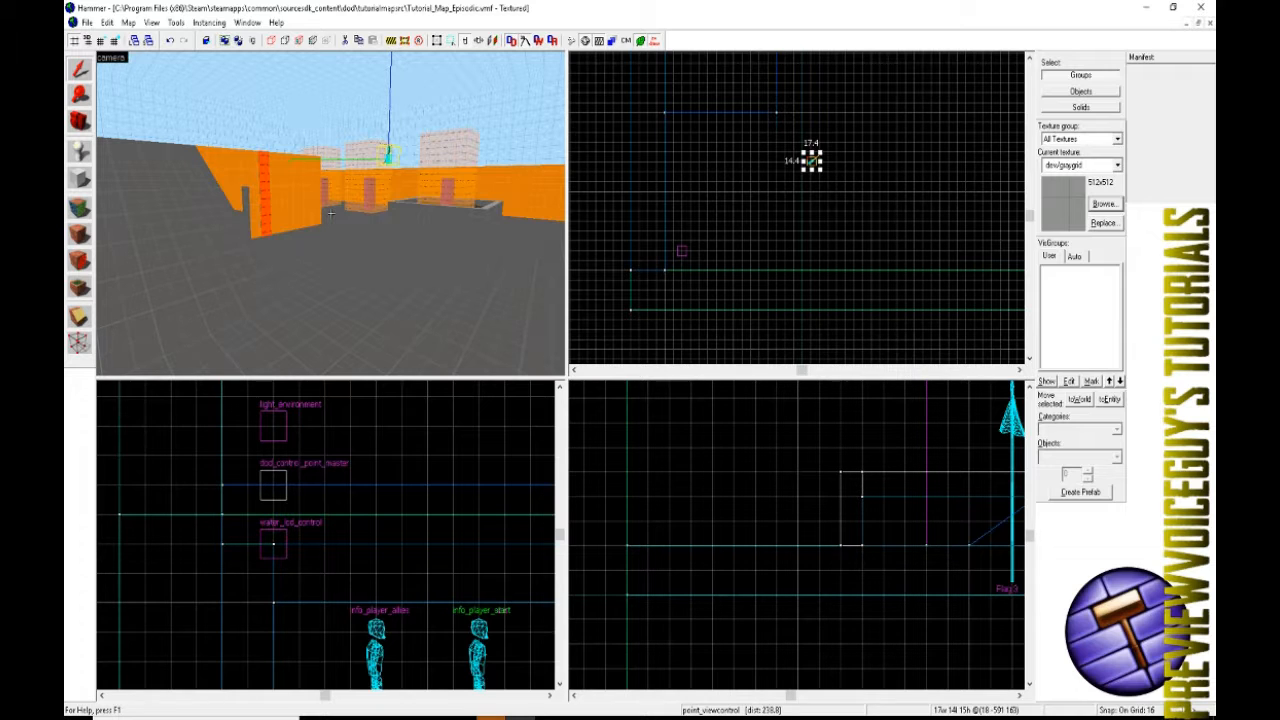
# - Compile and run the map with BSP, VIS and RAD on Normal and HDR enabled
pyautogui.press('F9')
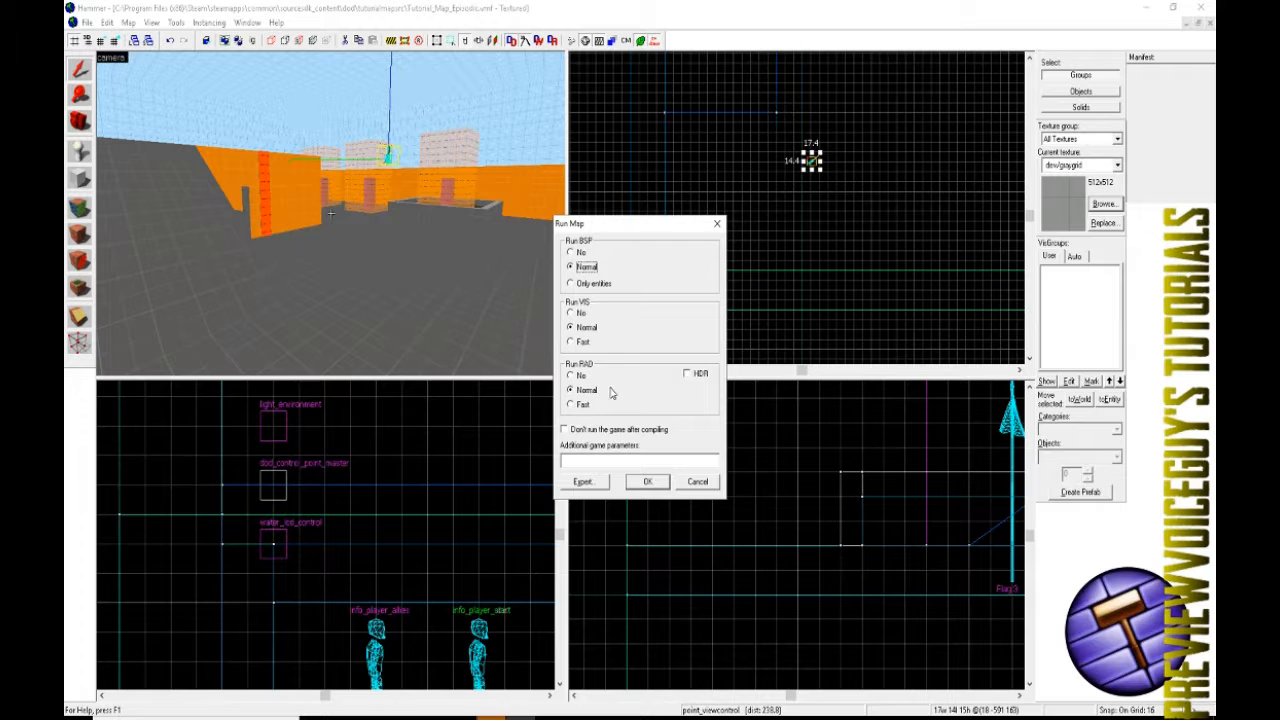
pyautogui.click(688, 374)
pyautogui.click(641, 484)
pyautogui.click(647, 482)
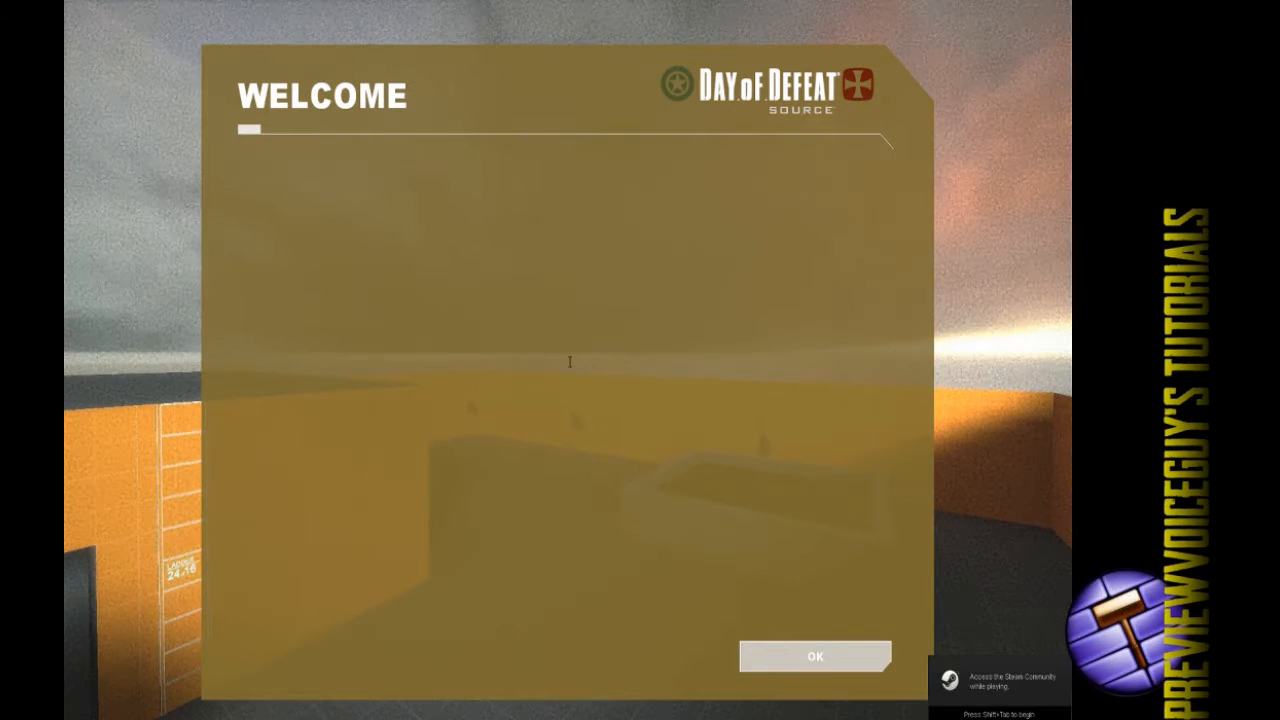
# - Dismiss the welcome screen and join as a spectator to check the view from the map's placed camera
pyautogui.click(771, 655)
pyautogui.press('3')
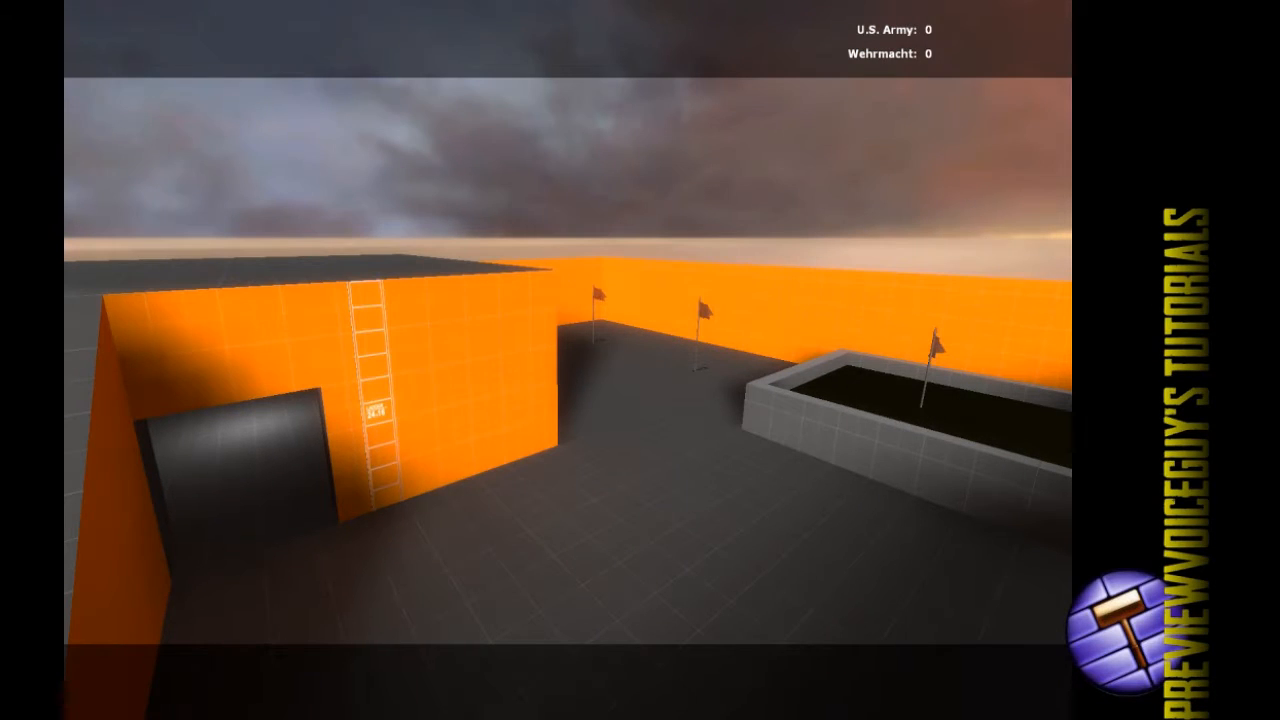
# - Join the U.S. Army team and walk out of the spawn room to test capturing the flags
pyautogui.press('.')
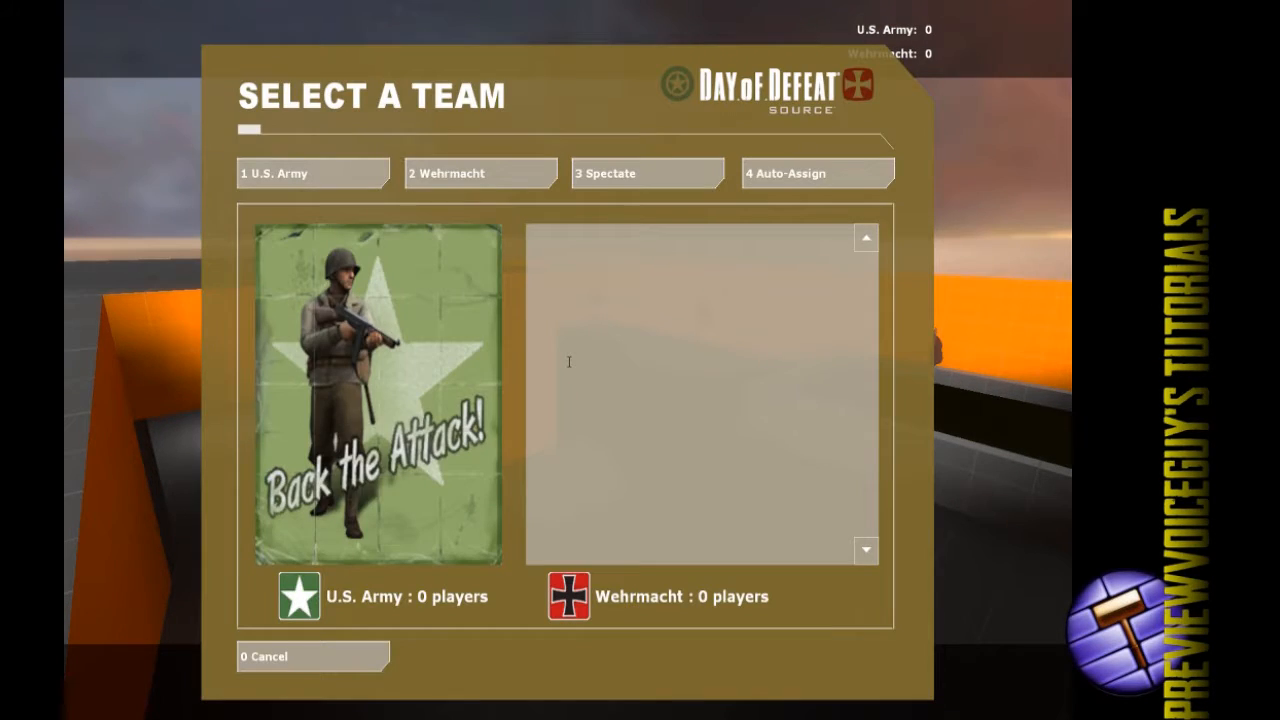
pyautogui.press('1')
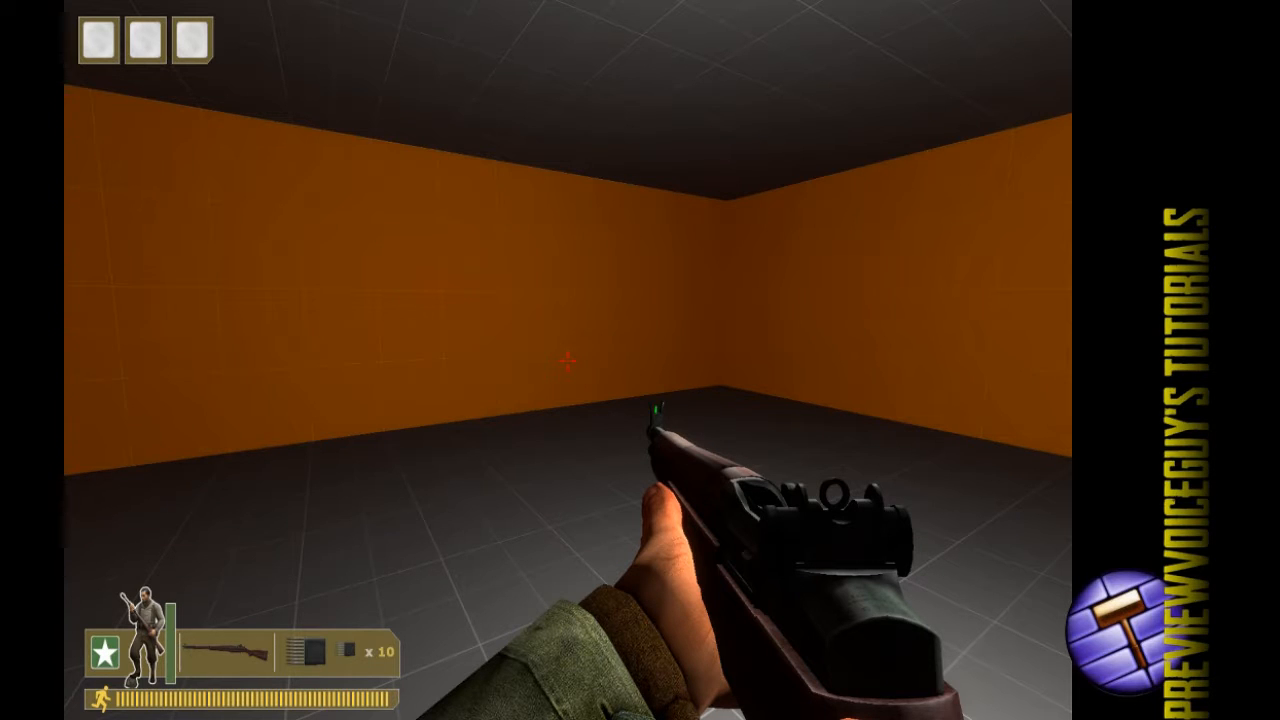
pyautogui.press('w')
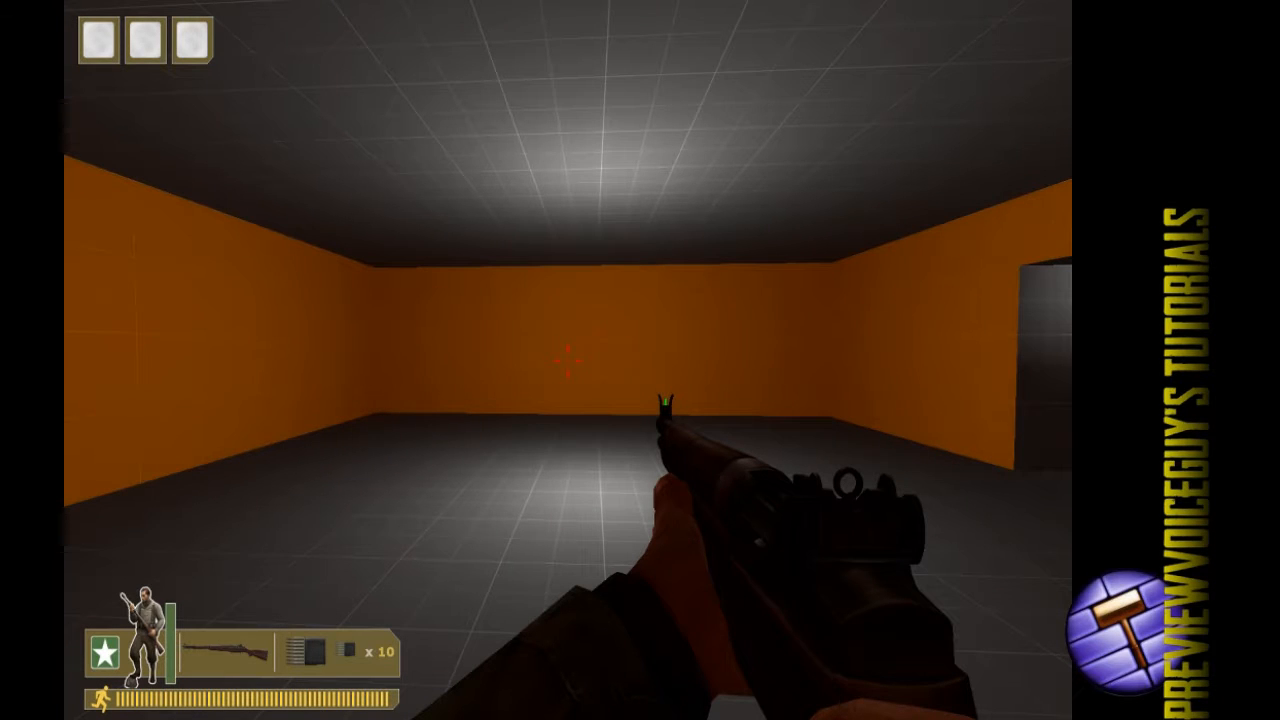
pyautogui.rightClick(567, 360)
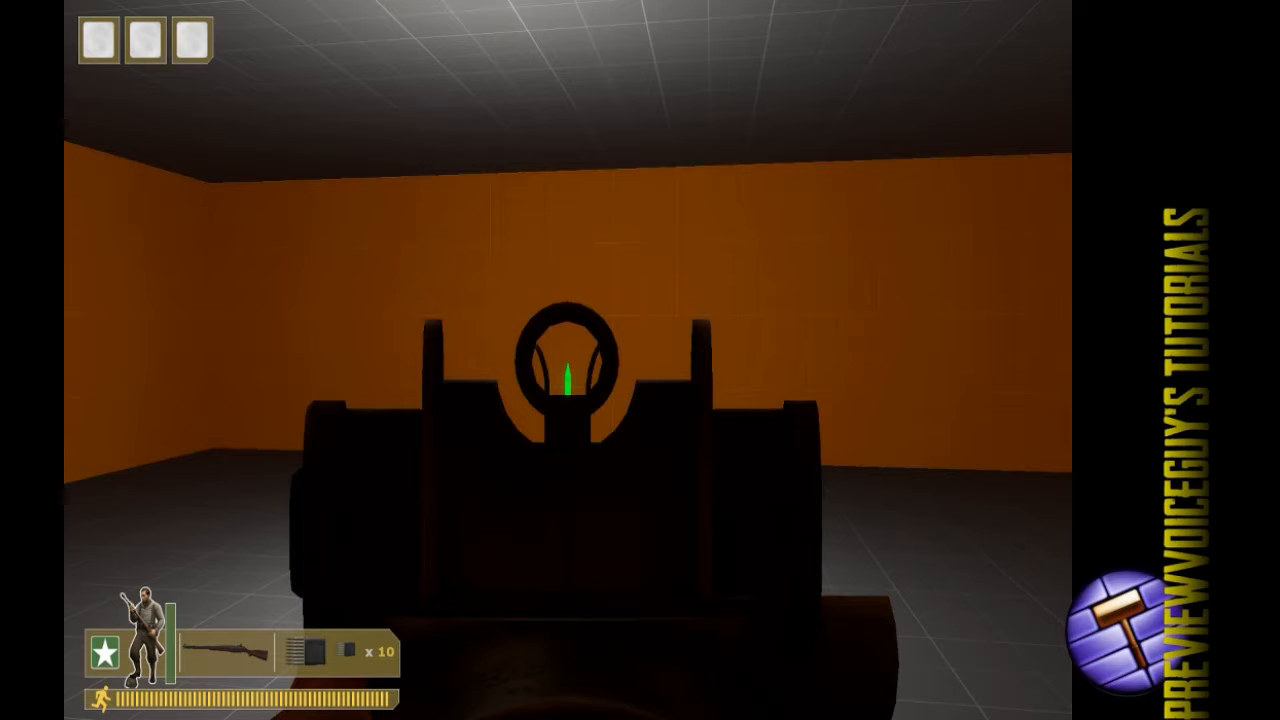
pyautogui.rightClick(567, 360)
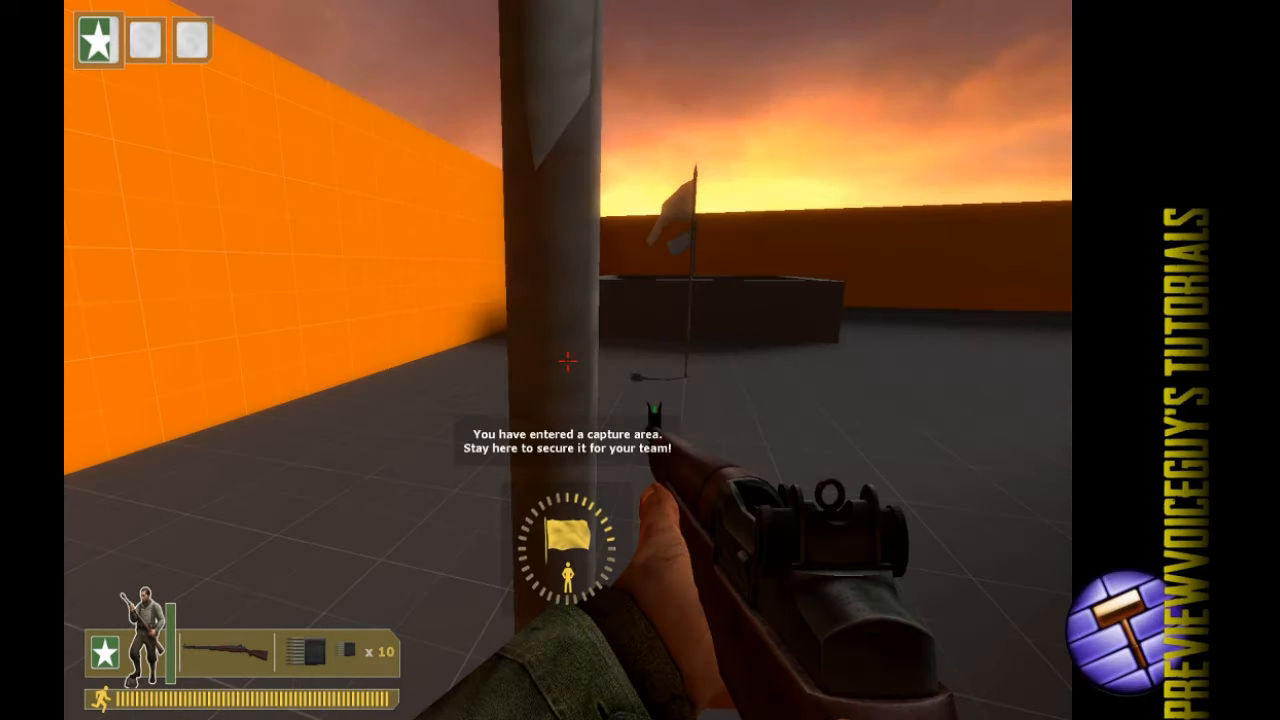
pyautogui.press('w')
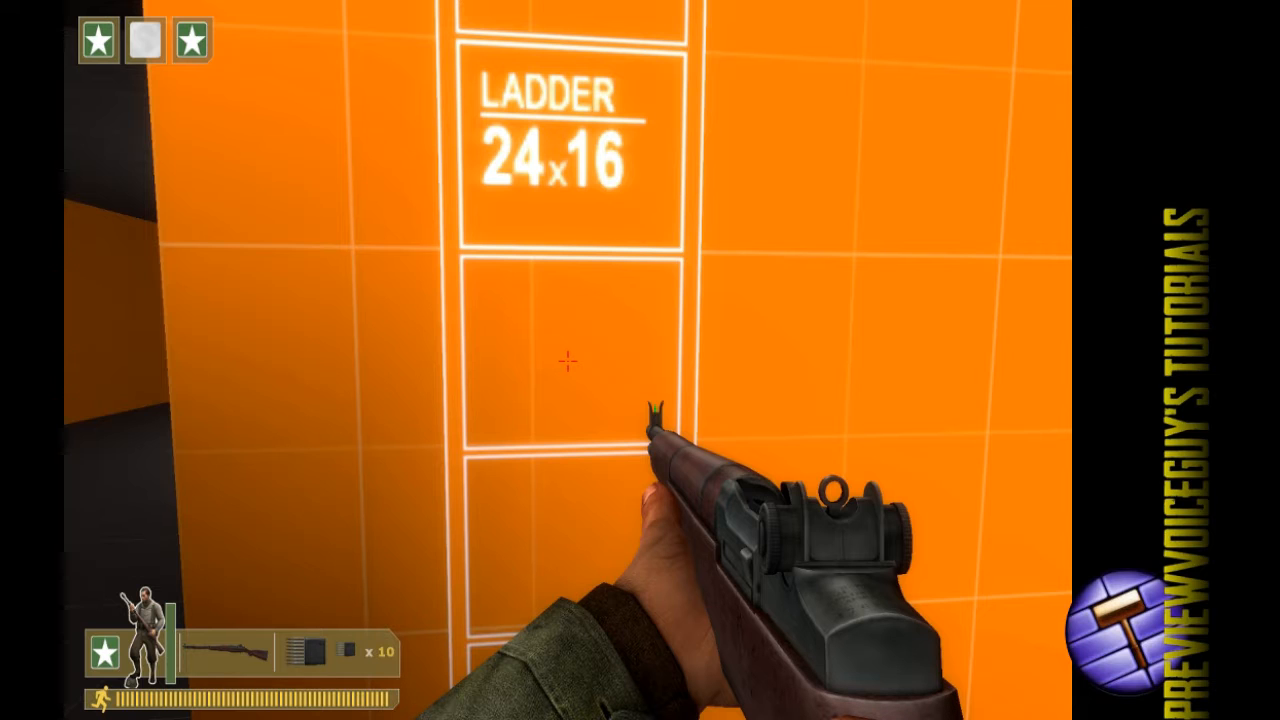
# - Test the ladder on the building wall by climbing to the roof edge and returning to the ground
pyautogui.press('w')
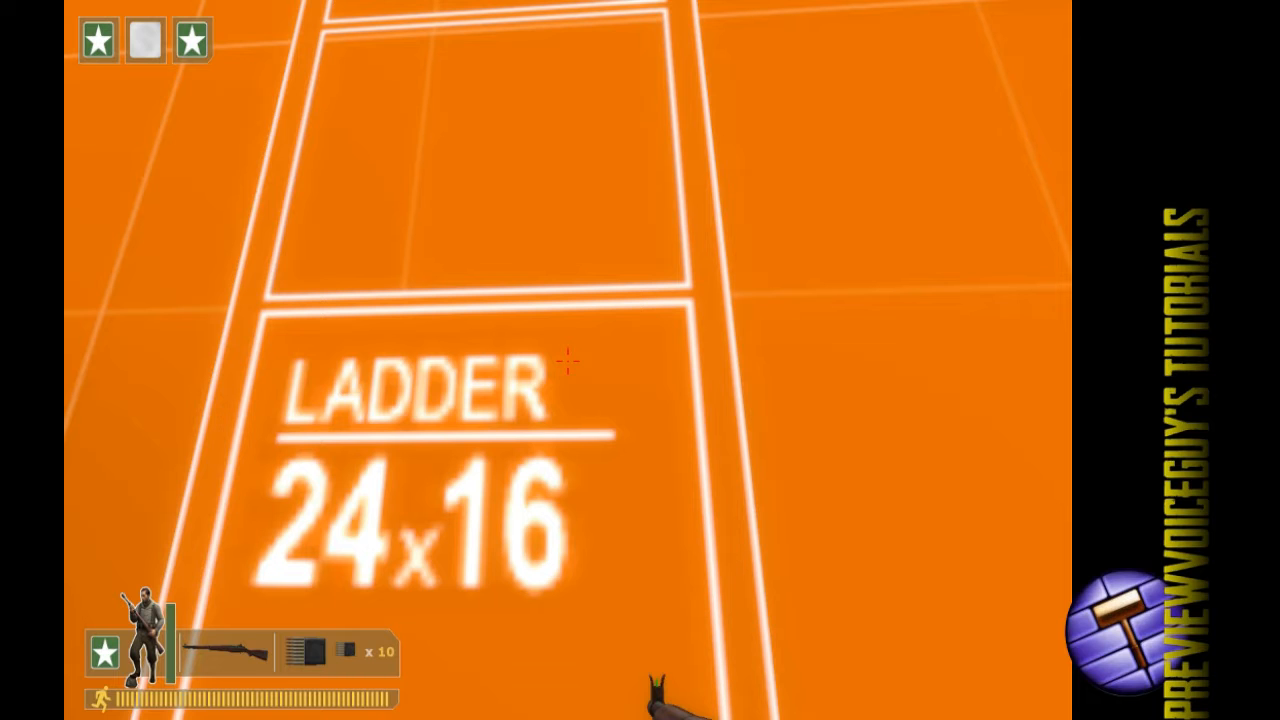
pyautogui.press('w')
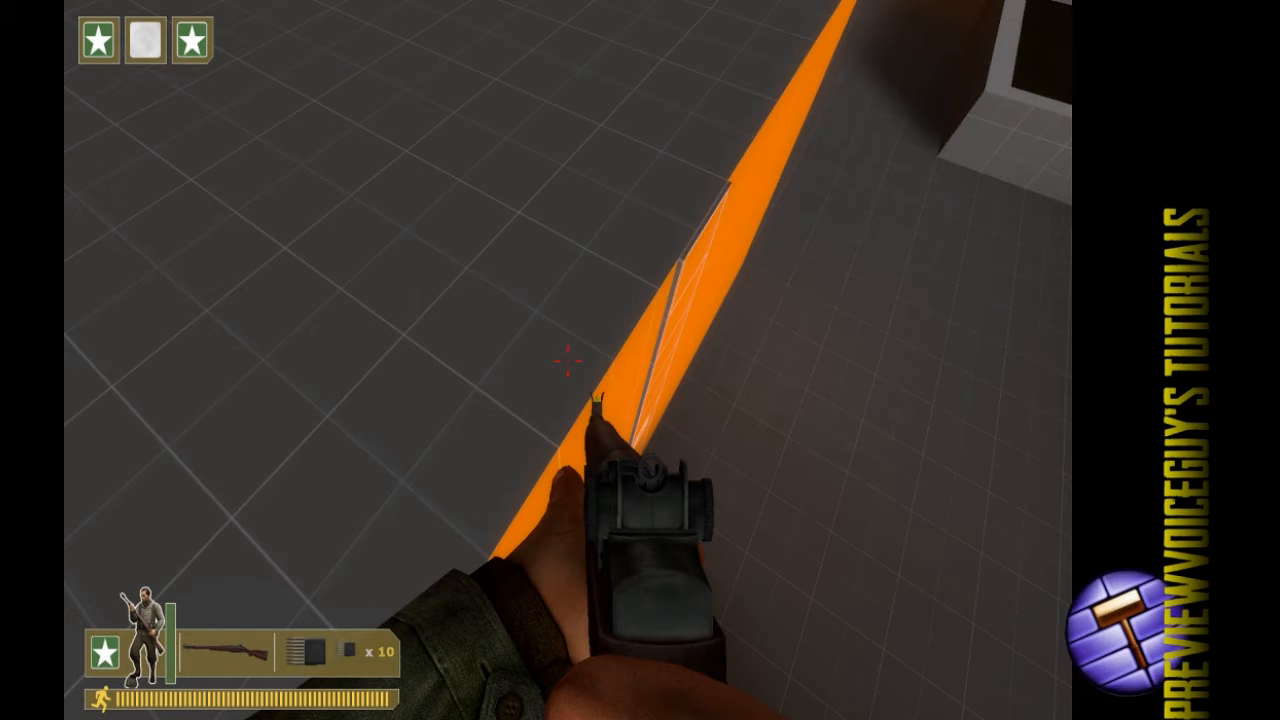
pyautogui.press('w')
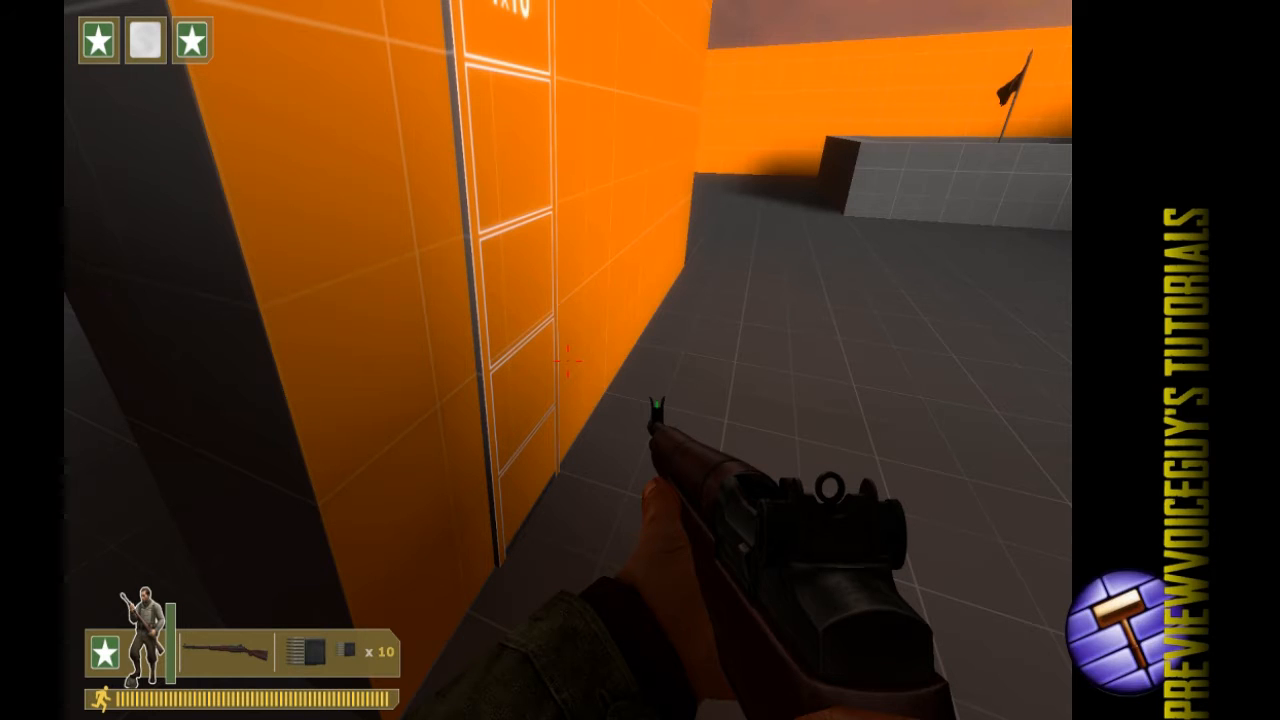
pyautogui.press('w')
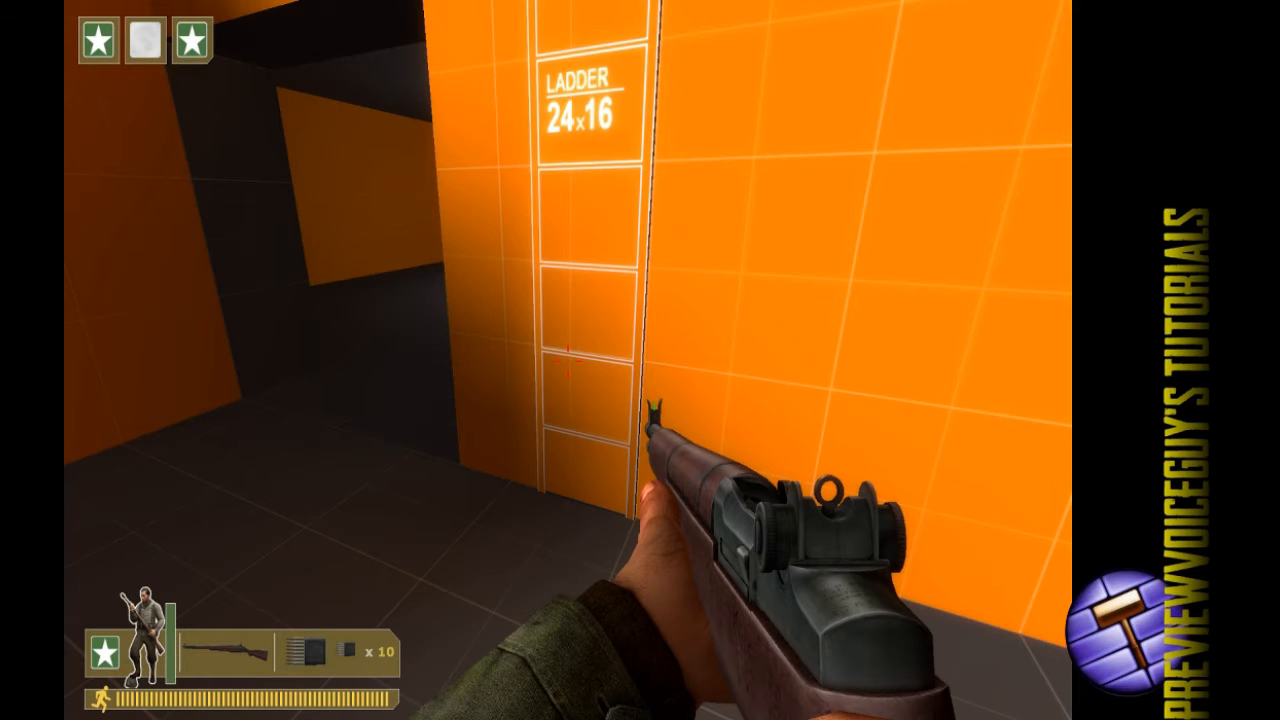